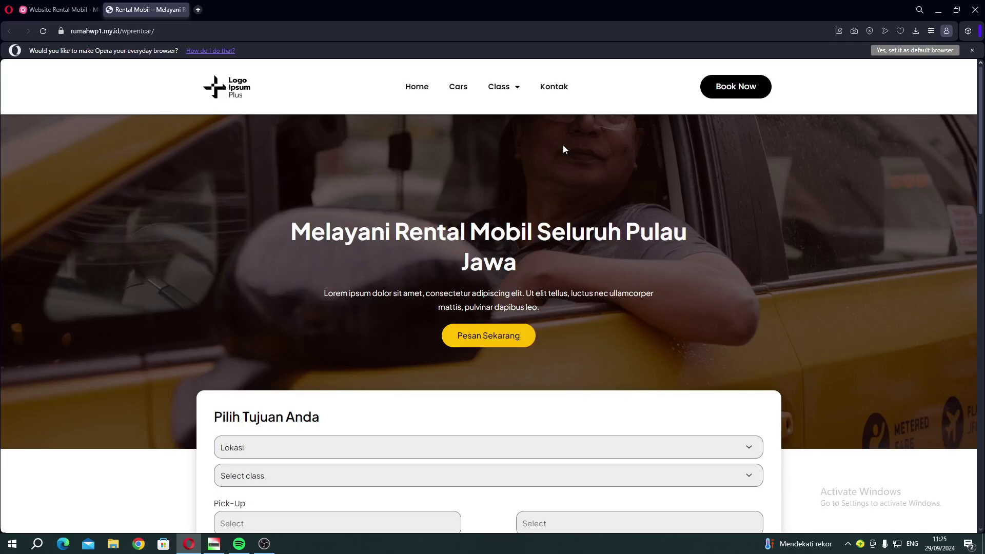
Expand the Website Rental Mobil and Import Template branches in the mind map, glancing back at the rental site.
click(57, 11)
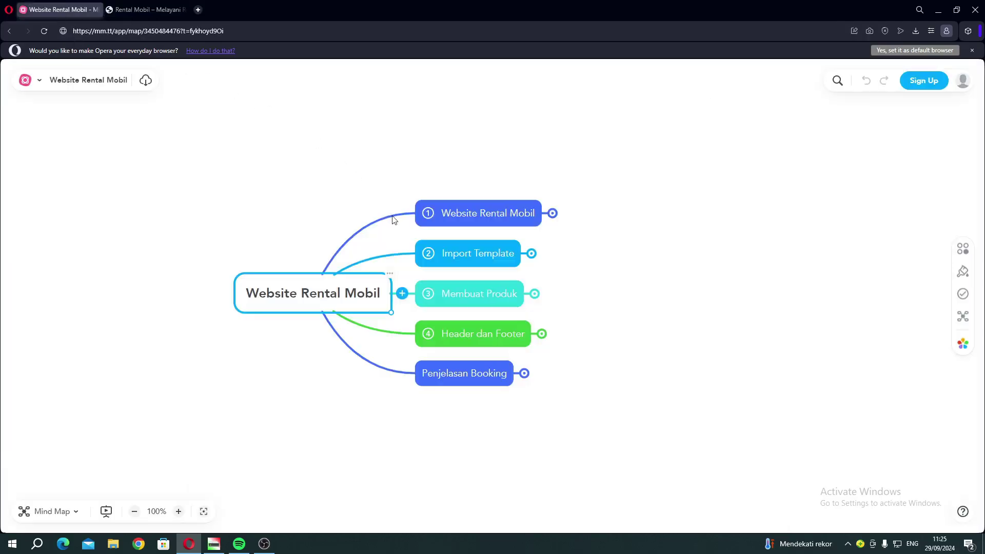
click(552, 213)
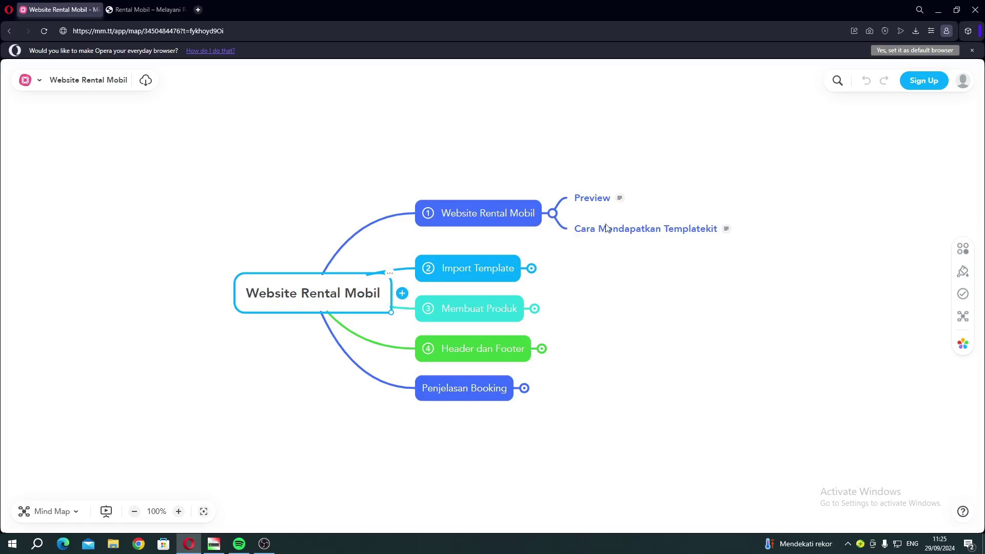
click(531, 268)
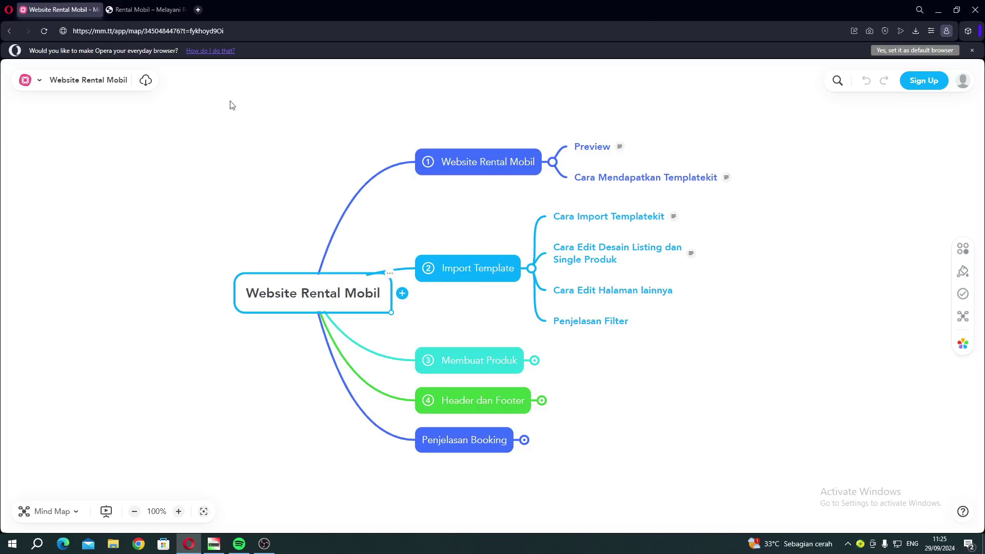
click(146, 10)
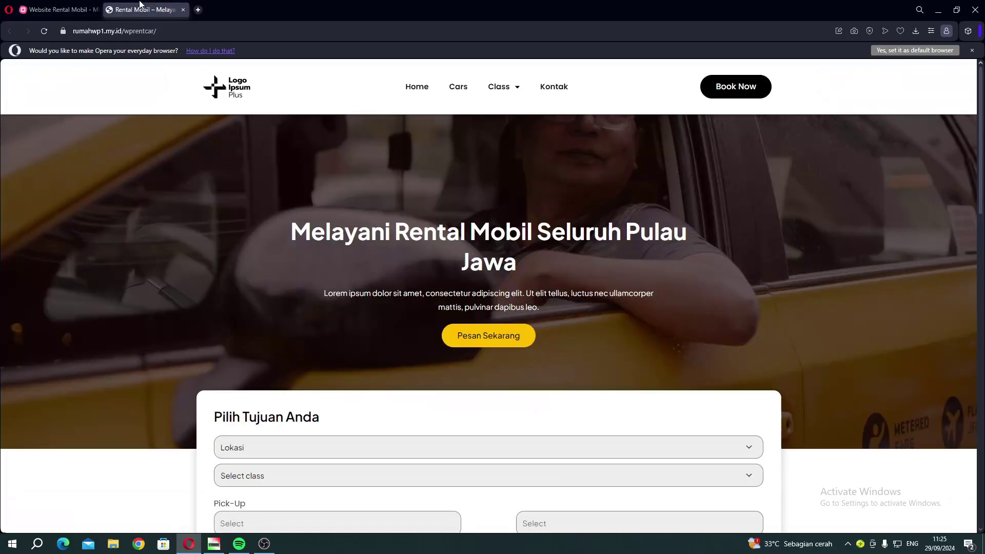
scroll(290, 336, down, 3)
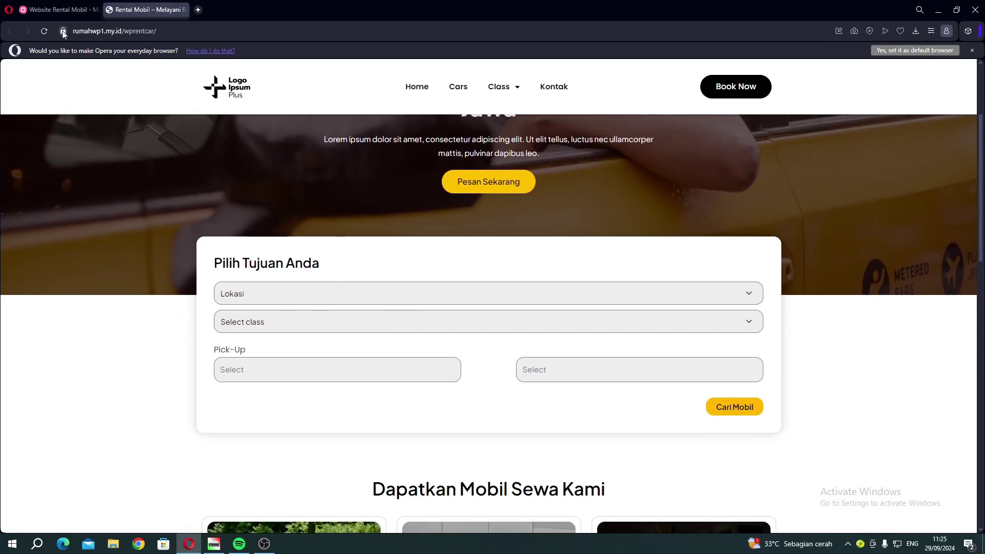
Expand the Membuat Produk, Header dan Footer and Penjelasan Booking branches, then return to the rental site.
click(60, 11)
scroll(553, 308, down, 3)
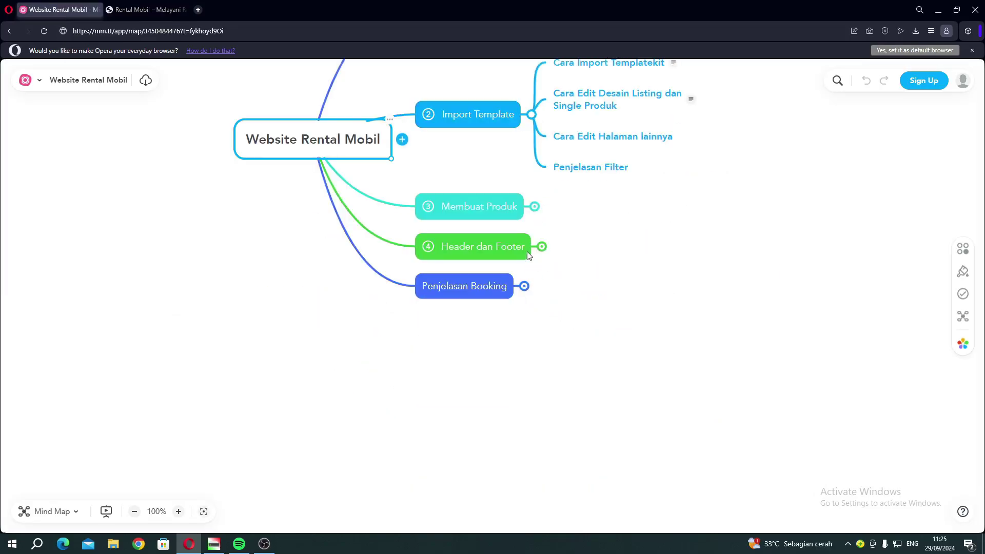
scroll(528, 255, up, 2)
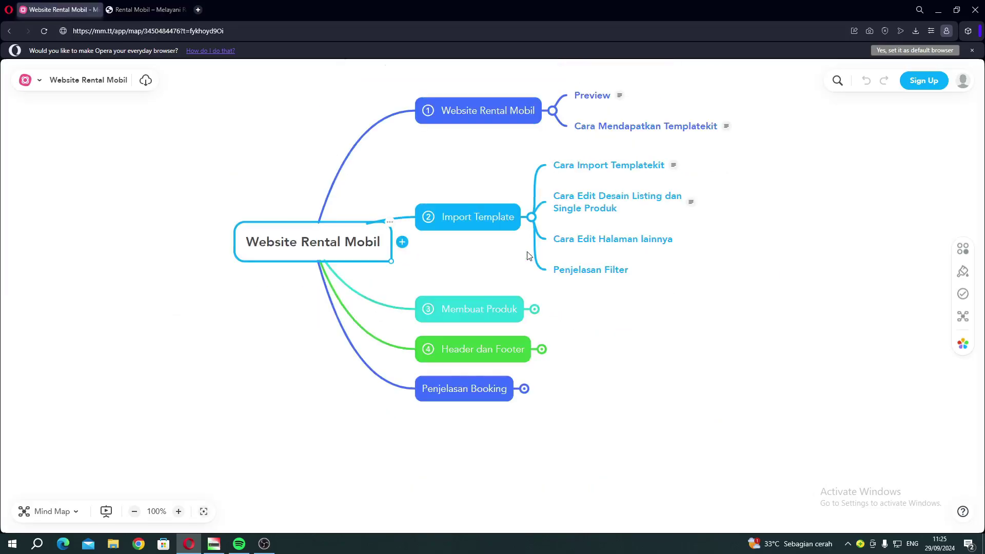
click(534, 309)
scroll(571, 325, up, 1)
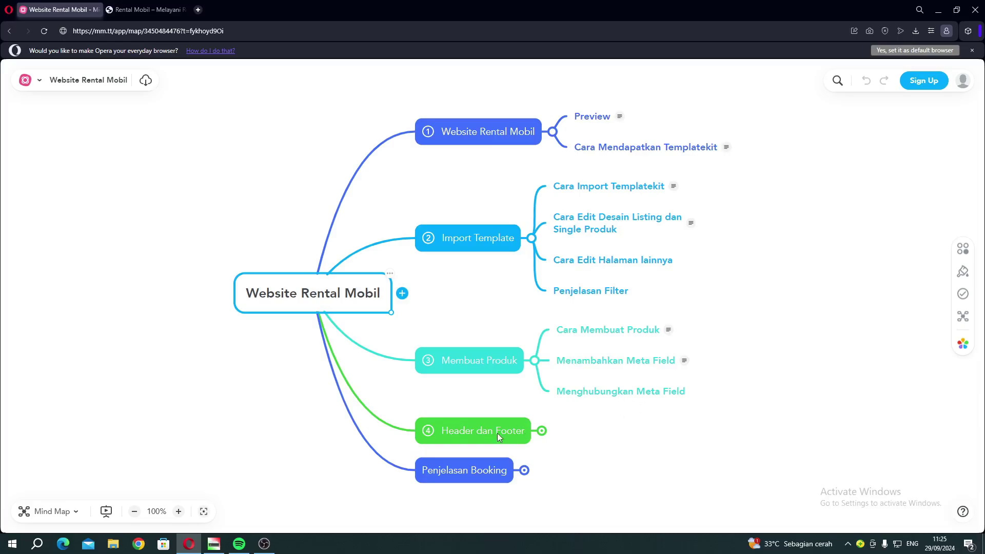
click(542, 431)
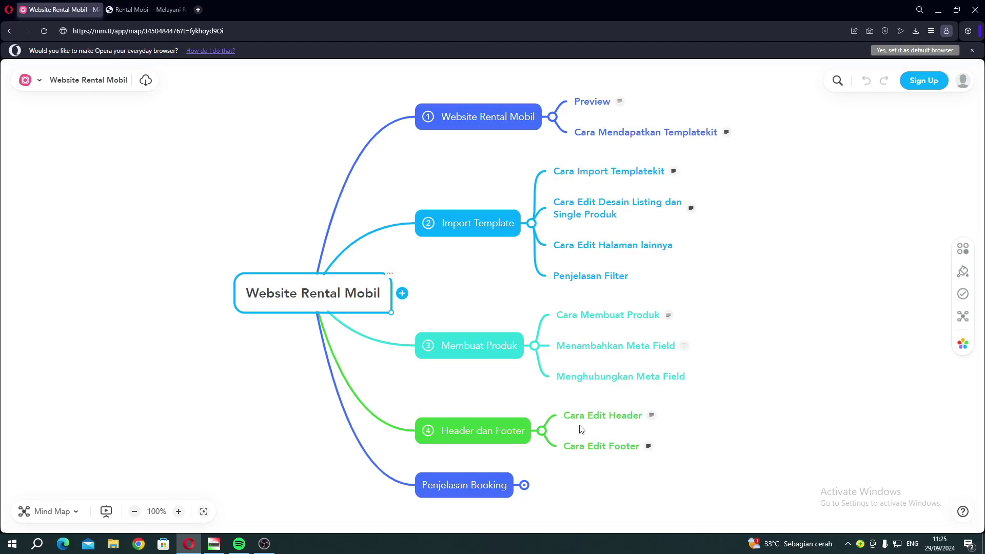
click(523, 485)
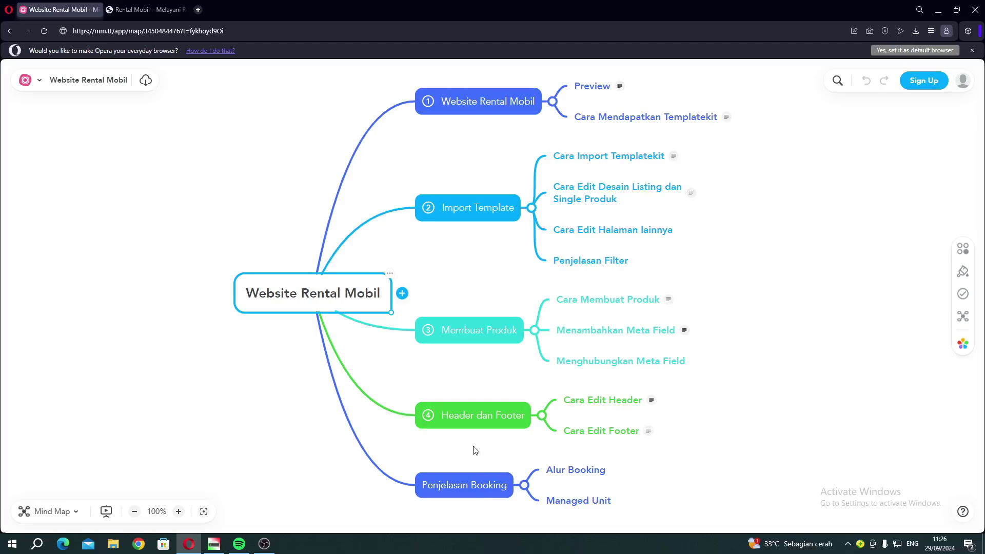
click(129, 10)
Fold away Import Template, Membuat Produk, Header dan Footer and Penjelasan Booking, then return to the rental homepage.
scroll(290, 341, down, 5)
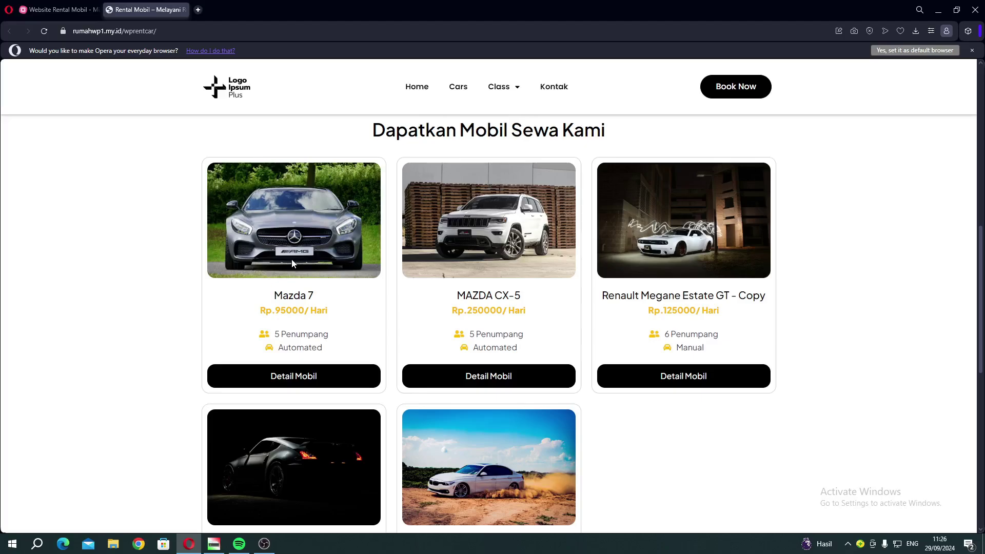
scroll(292, 260, up, 10)
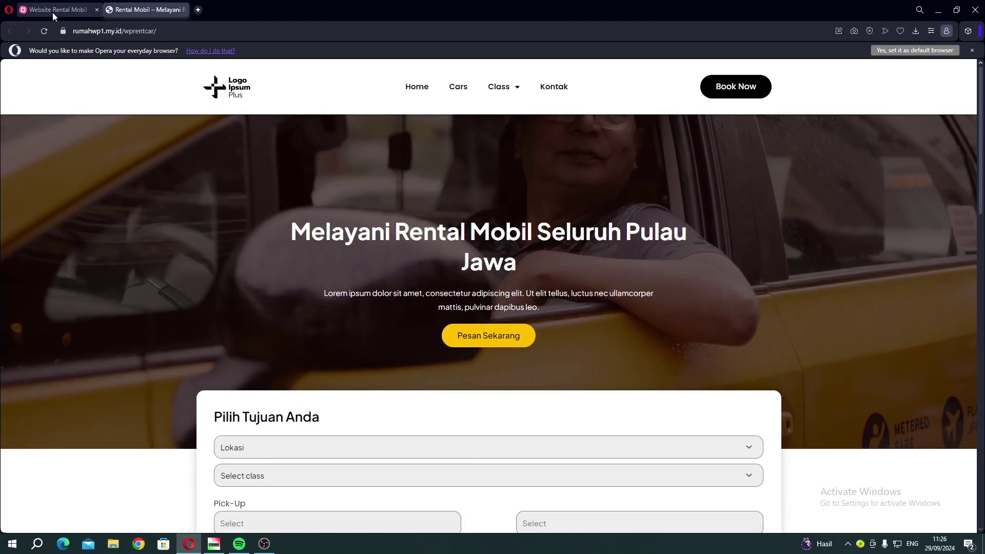
click(52, 12)
click(532, 210)
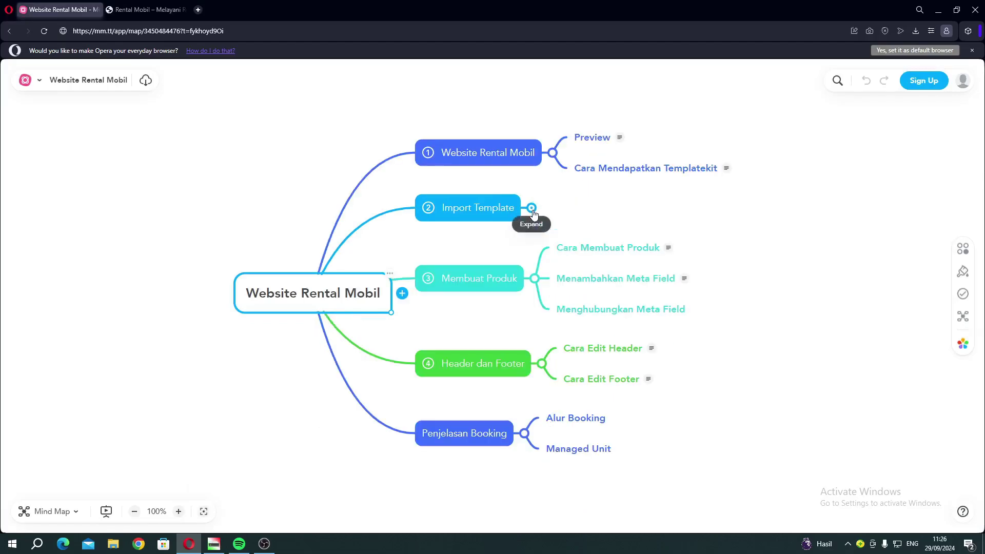
click(533, 280)
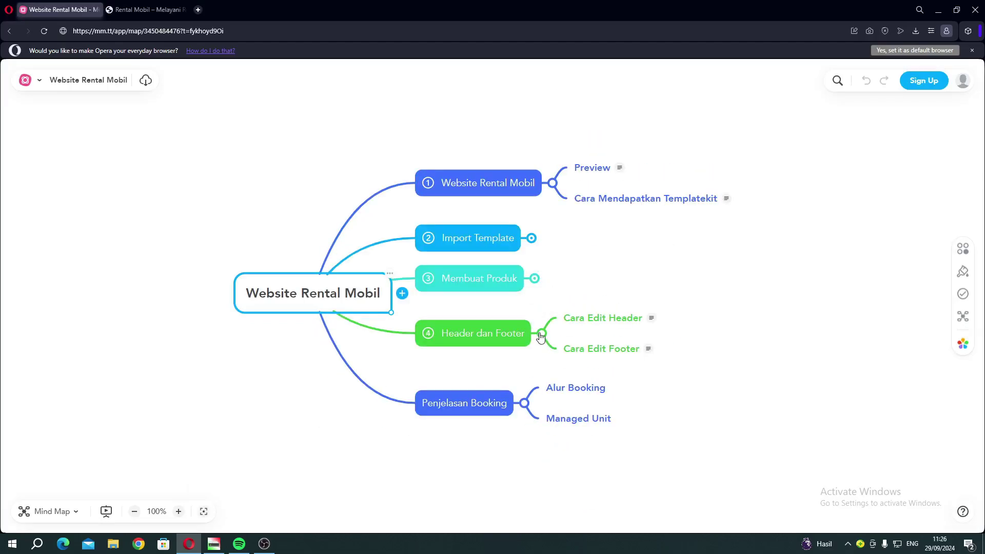
click(541, 333)
click(524, 389)
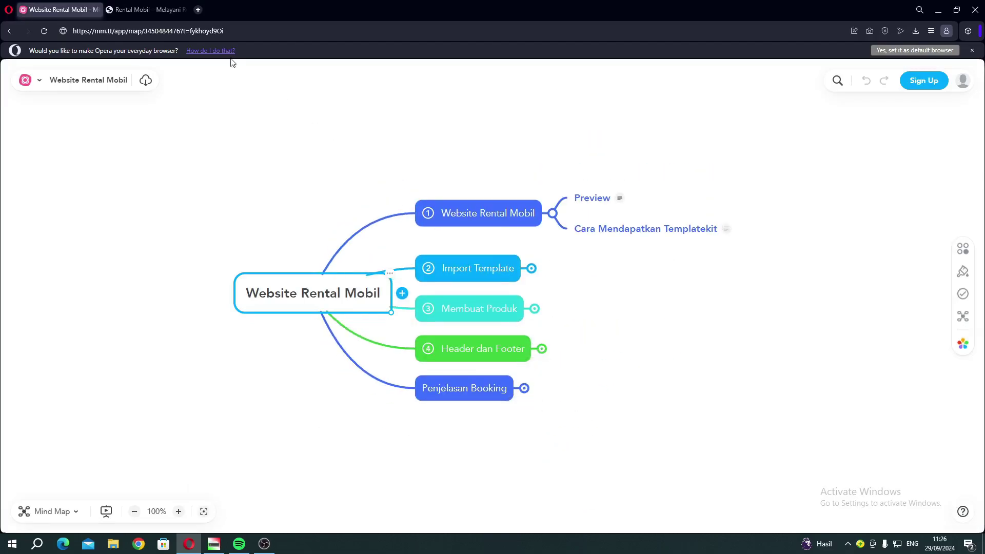
click(134, 12)
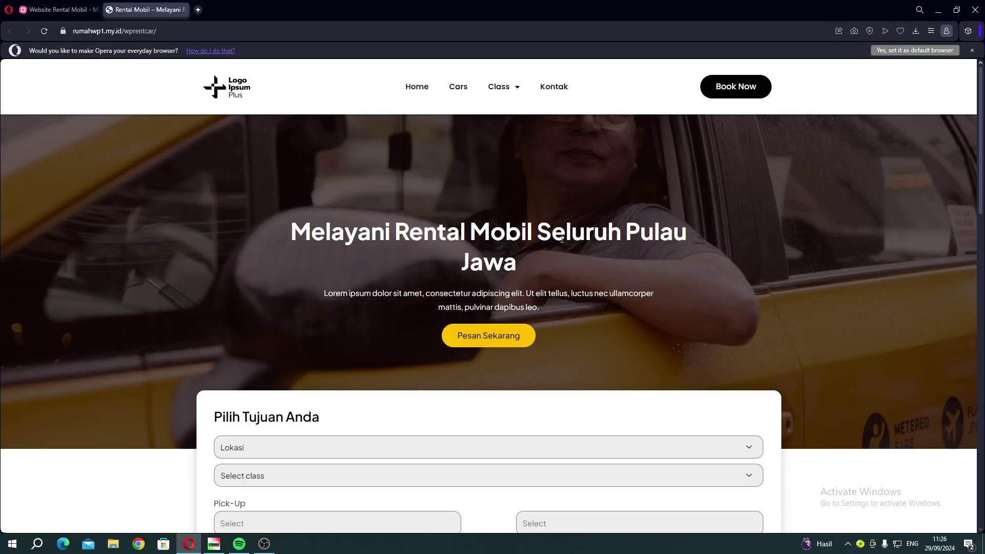
Set the search form's Lokasi to Semarang, after briefly choosing and clearing Jakarta.
scroll(148, 251, down, 1)
scroll(515, 149, up, 1)
scroll(340, 259, down, 4)
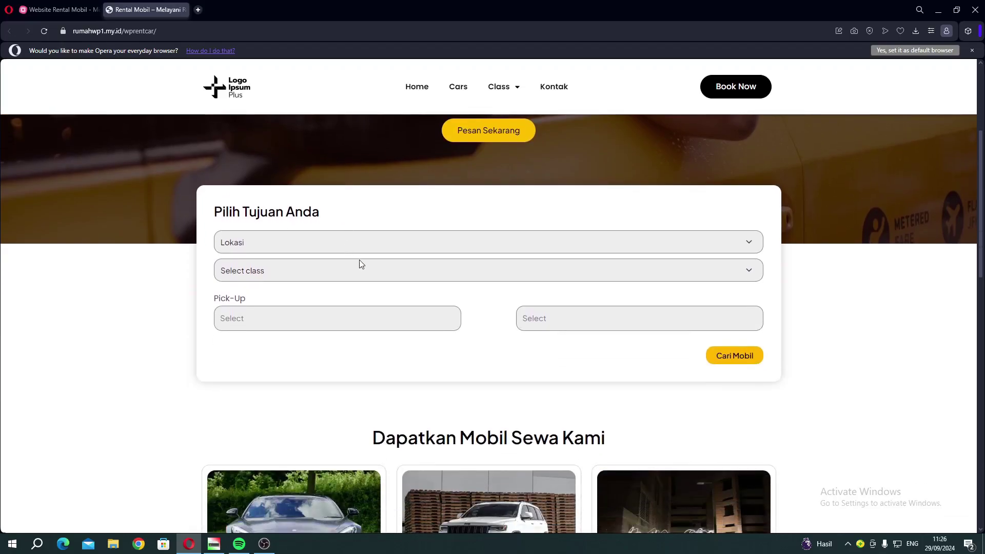
click(268, 247)
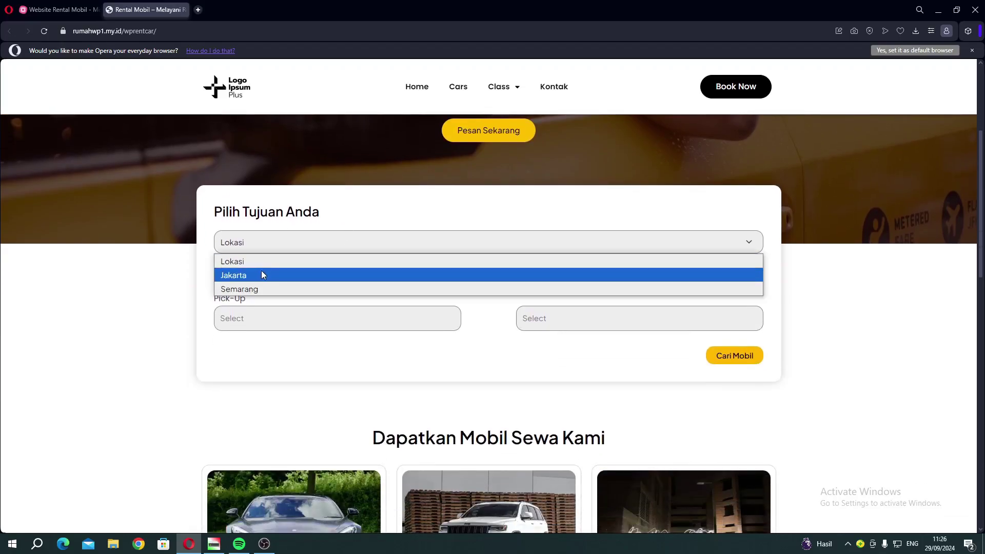
click(261, 271)
click(229, 251)
click(235, 261)
click(242, 248)
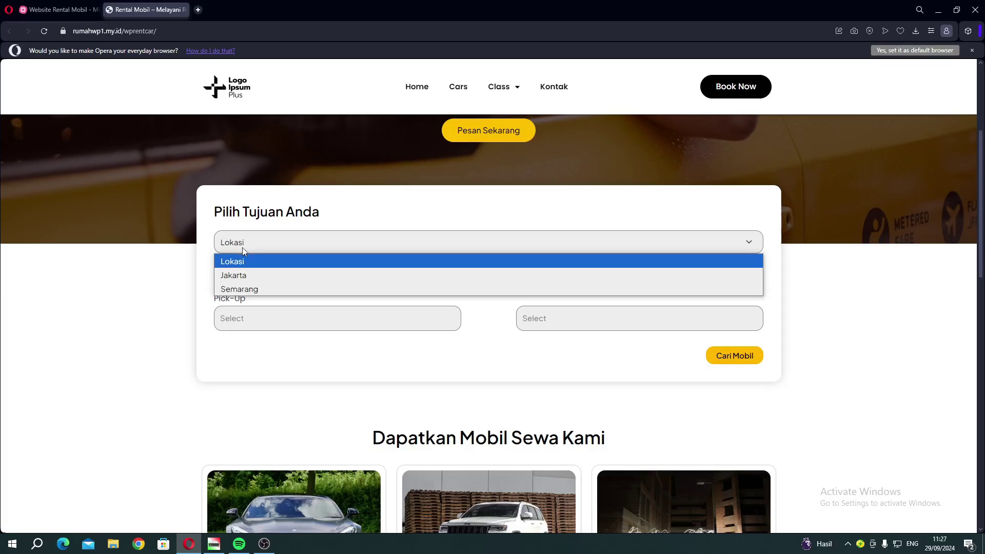
click(241, 288)
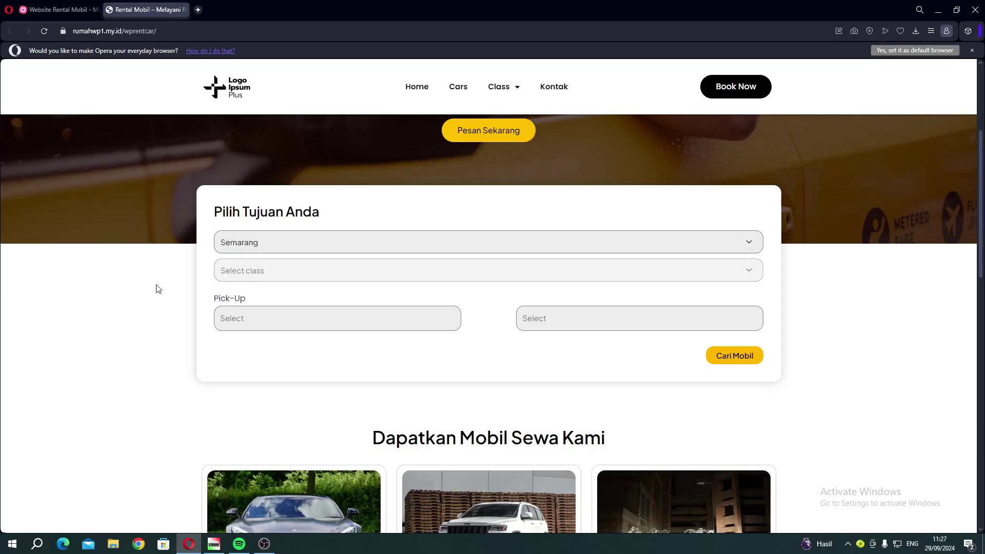
Choose the Standard class and set both dates to 4 September 2024.
click(239, 276)
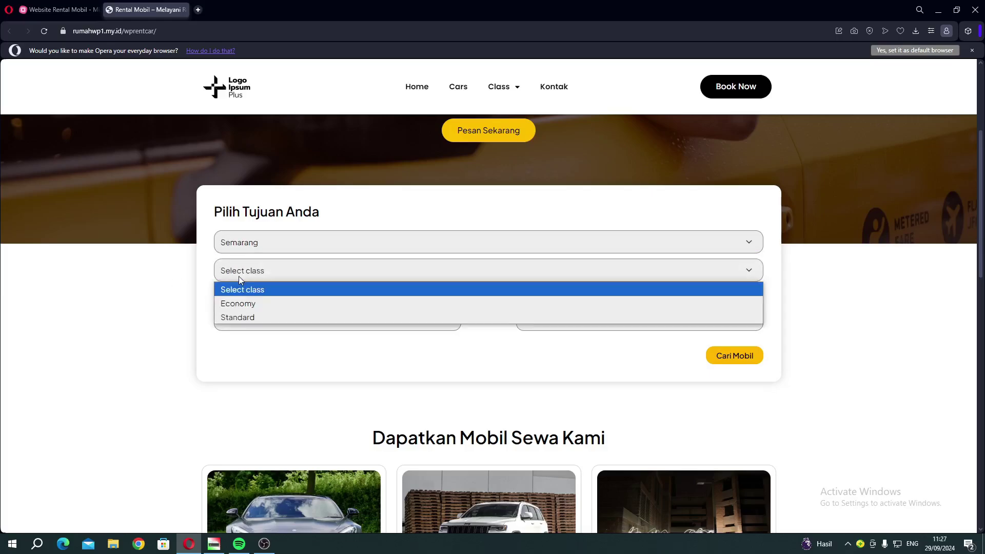
click(239, 317)
click(260, 325)
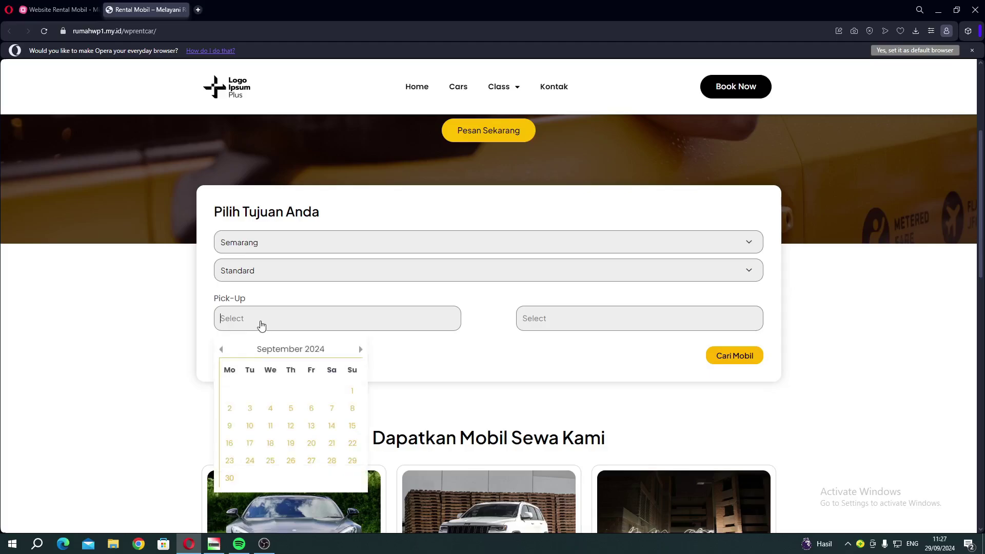
click(270, 408)
click(530, 325)
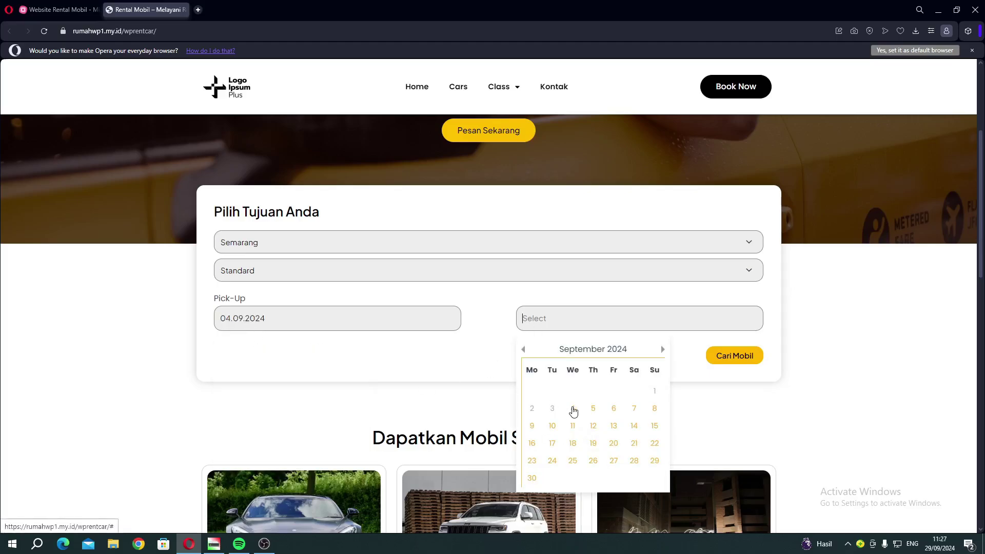
click(572, 410)
scroll(496, 303, down, 5)
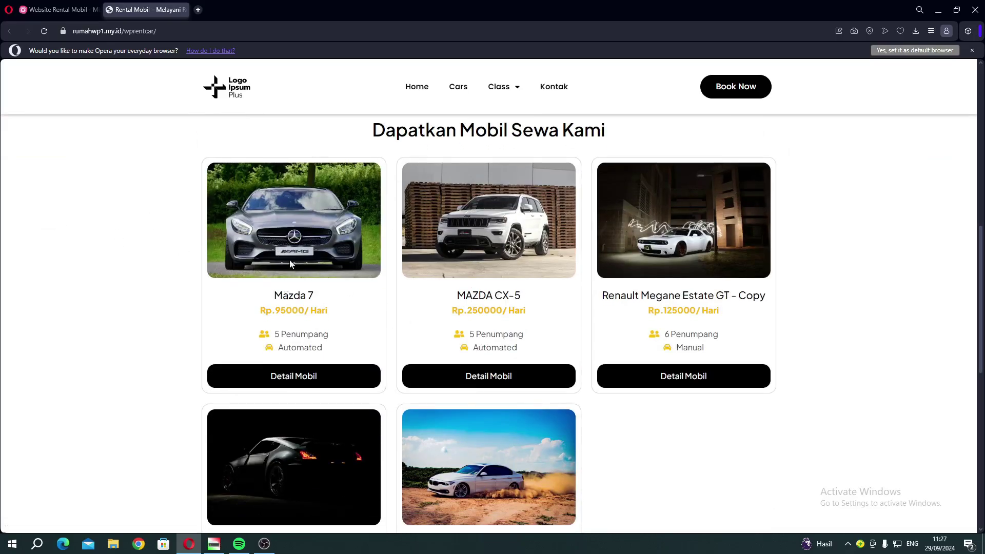
Browse the car listing and open the Mazda 7 detail page.
scroll(259, 320, down, 6)
scroll(548, 301, down, 2)
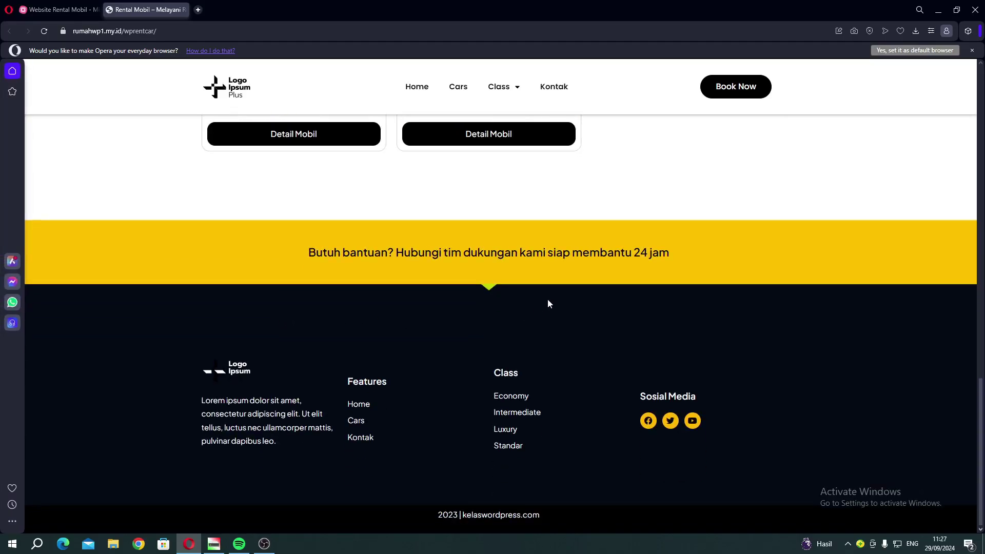
scroll(684, 393, up, 5)
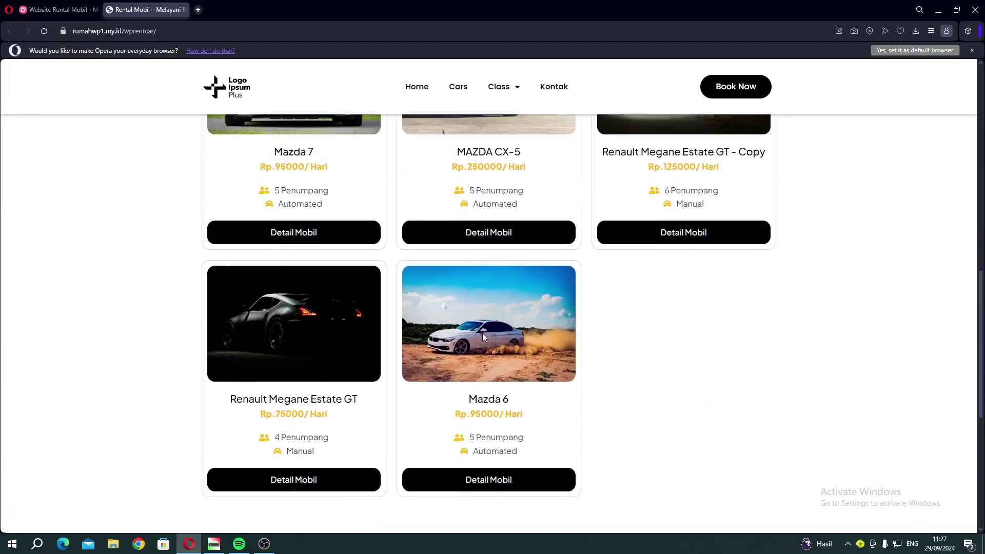
scroll(482, 333, up, 2)
click(294, 303)
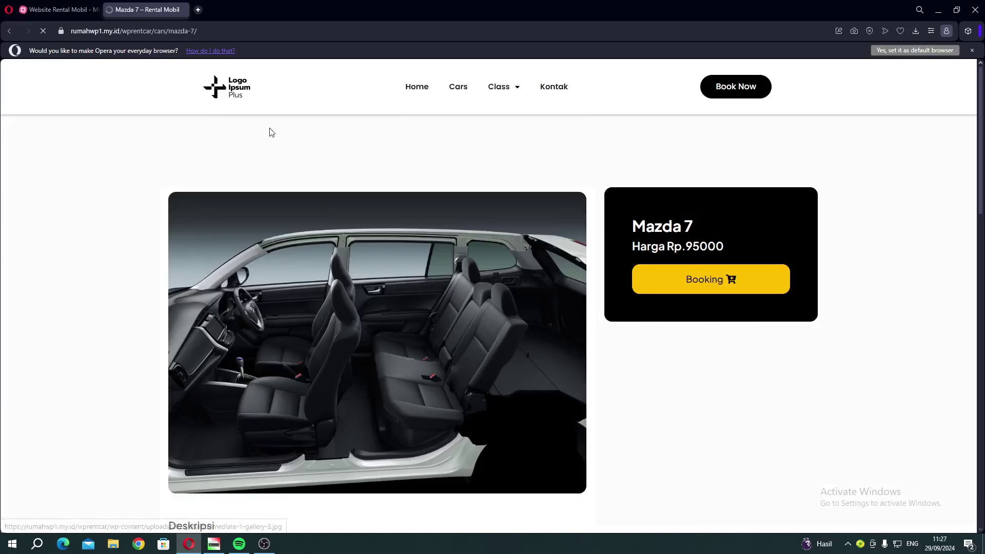
Review the Mazda 7 description, specifications, Detail and Lainnya extras, then bring up its Booking Now form.
scroll(336, 277, down, 5)
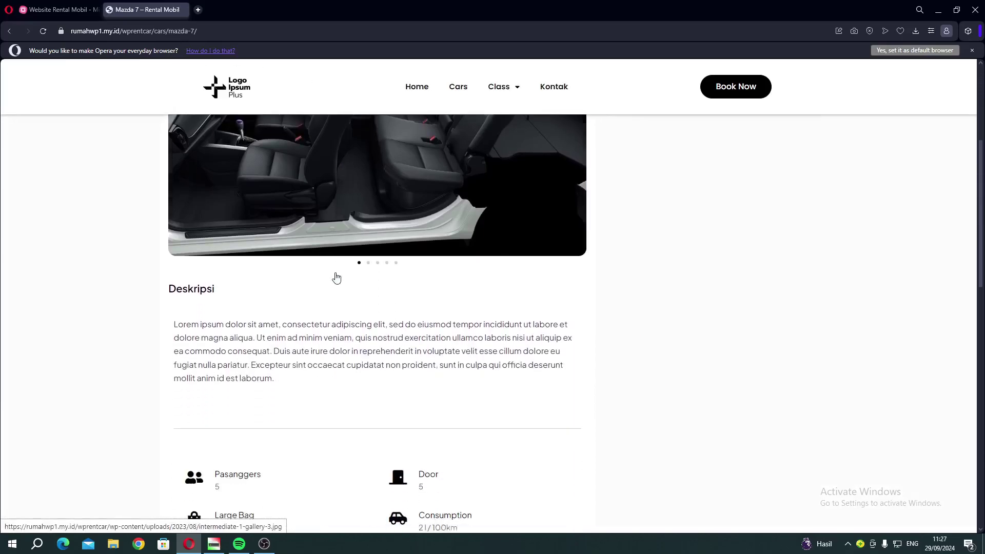
scroll(336, 278, down, 8)
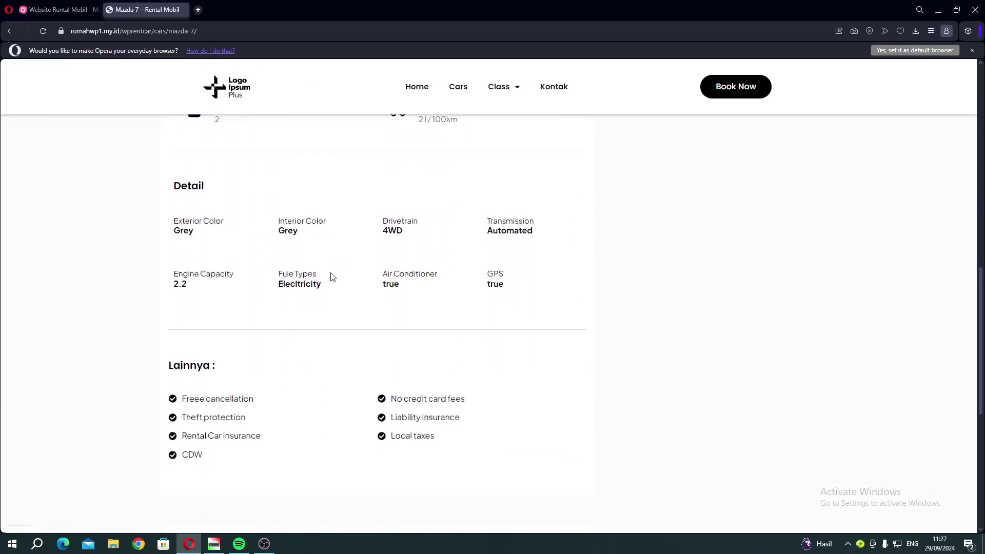
scroll(330, 275, down, 5)
scroll(330, 275, up, 6)
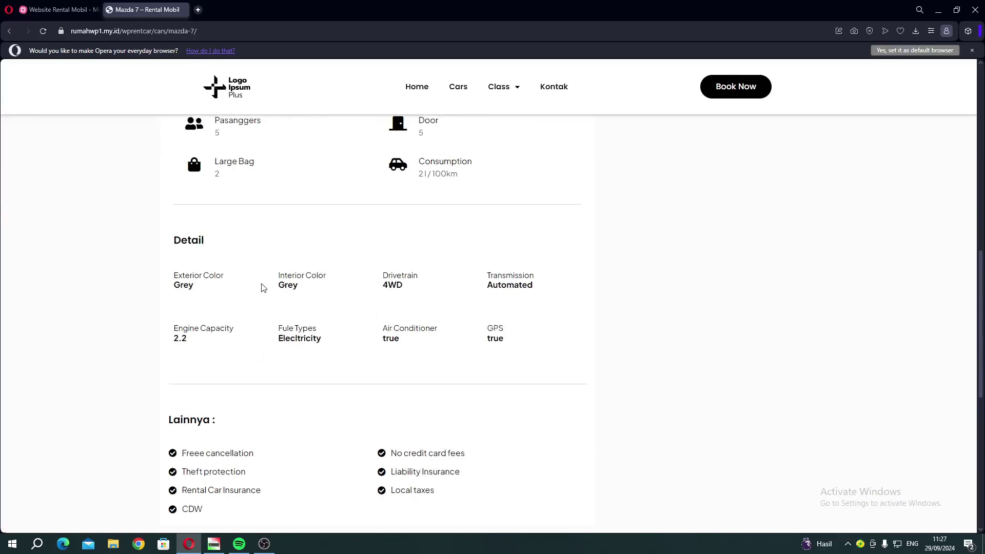
scroll(437, 274, up, 8)
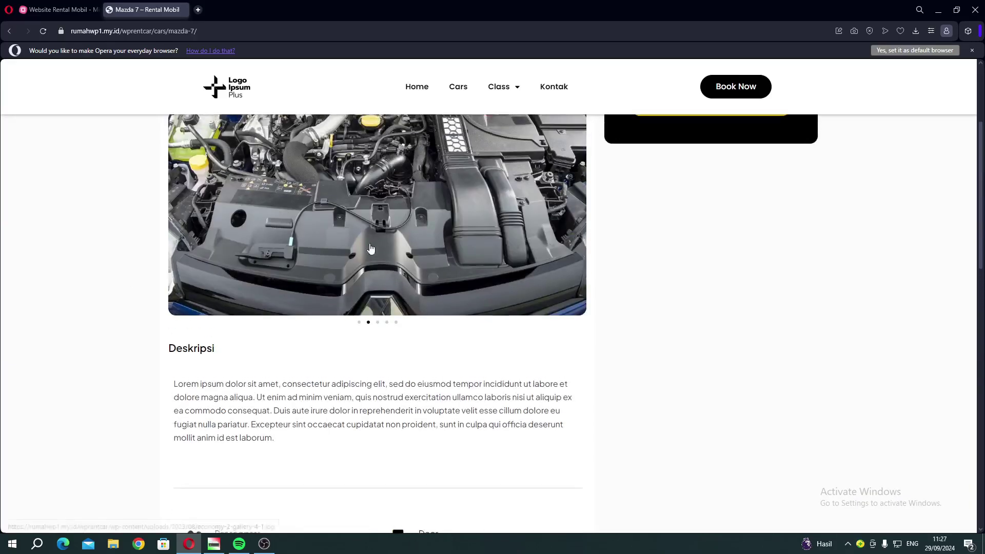
scroll(370, 249, up, 3)
click(700, 290)
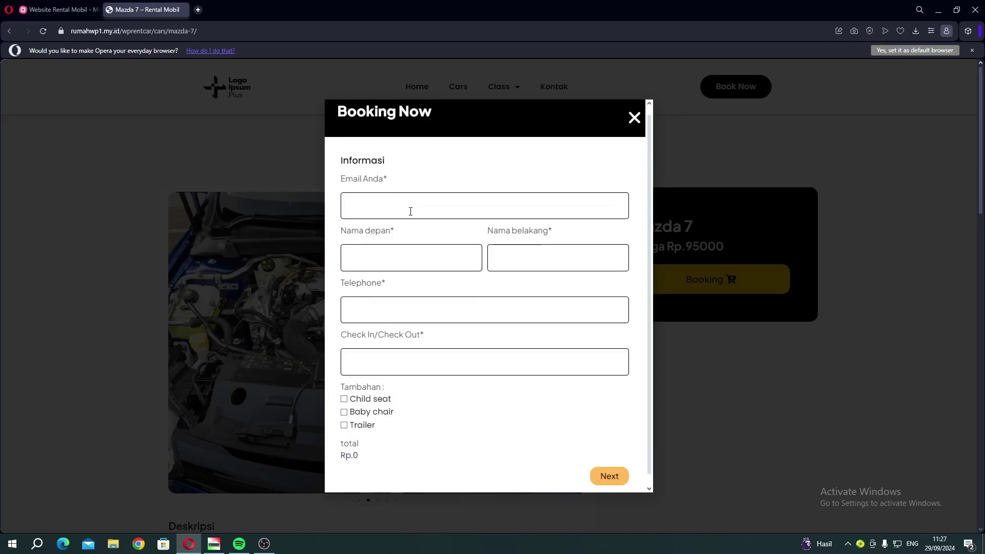
Try the Email and Nama depan fields of the Mazda 7 booking form, then go back to the mind map.
scroll(410, 210, down, 3)
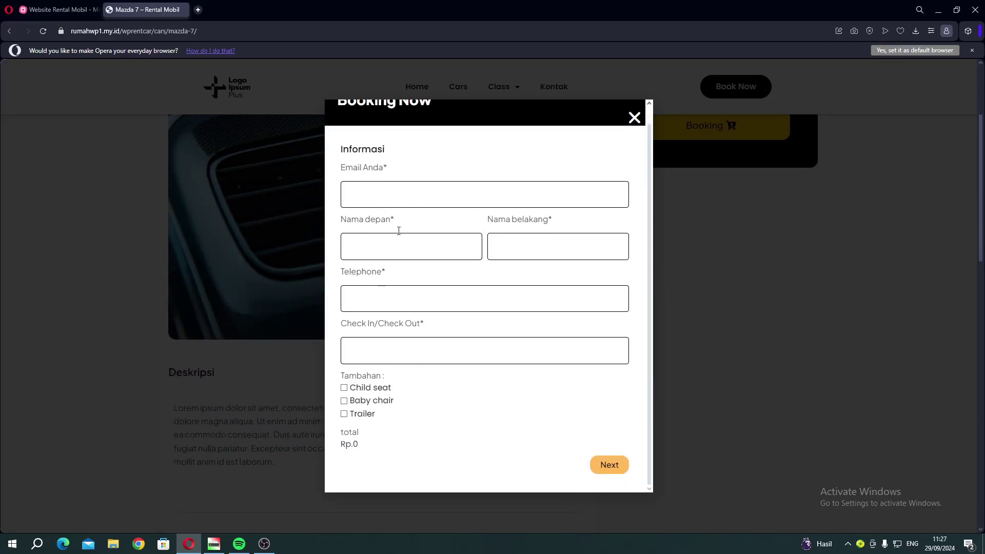
click(389, 194)
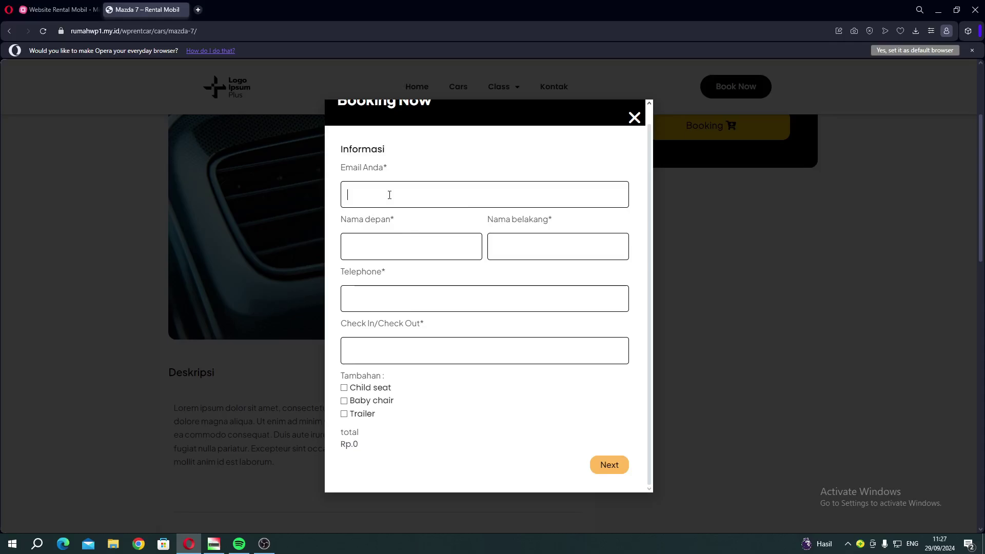
click(399, 245)
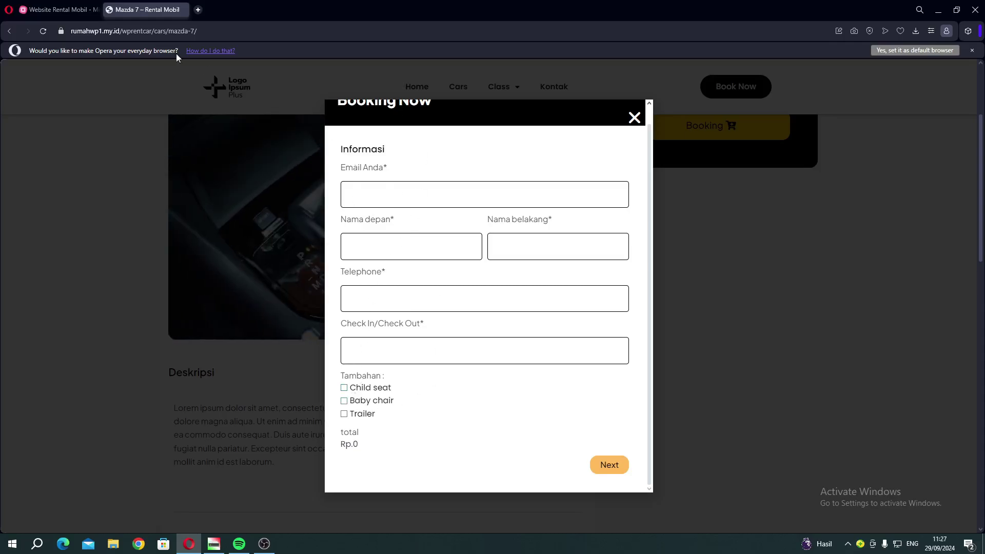
click(59, 9)
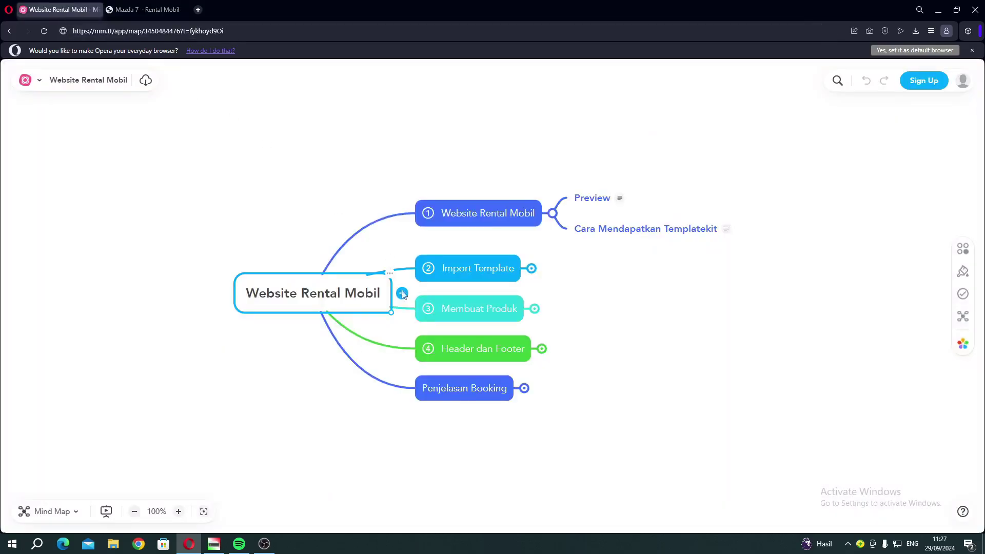
Briefly expand and collapse the Penjelasan Booking branch, then return to the Mazda 7 page.
click(525, 388)
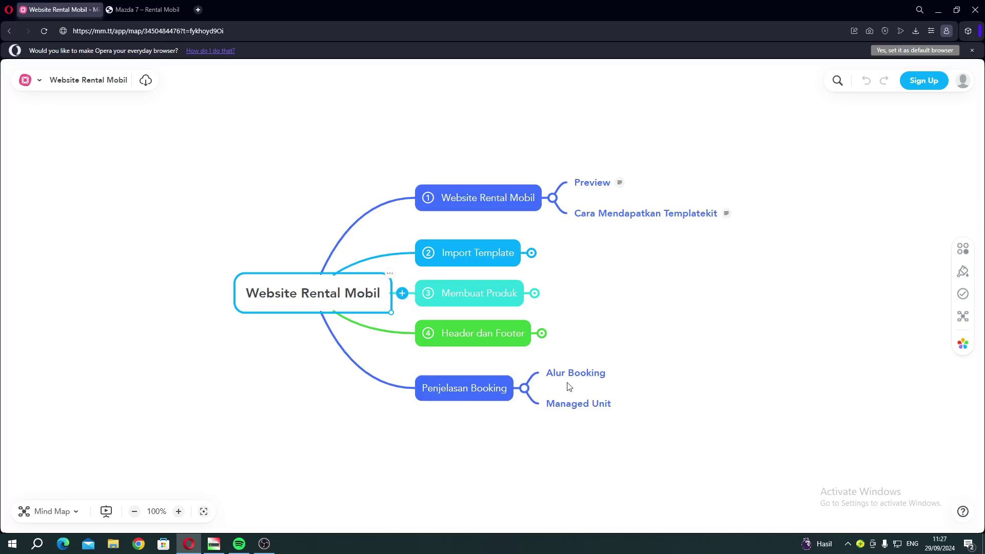
click(524, 388)
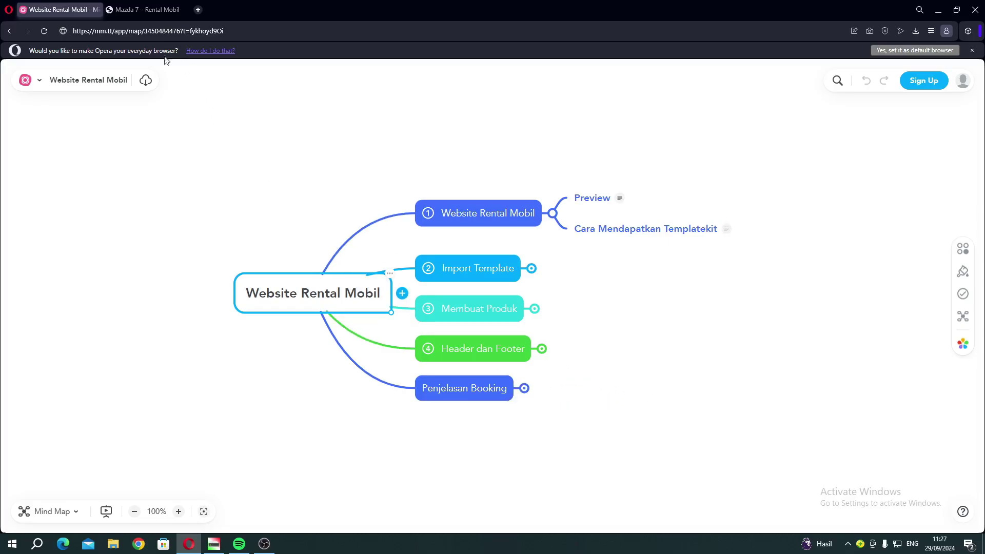
click(141, 9)
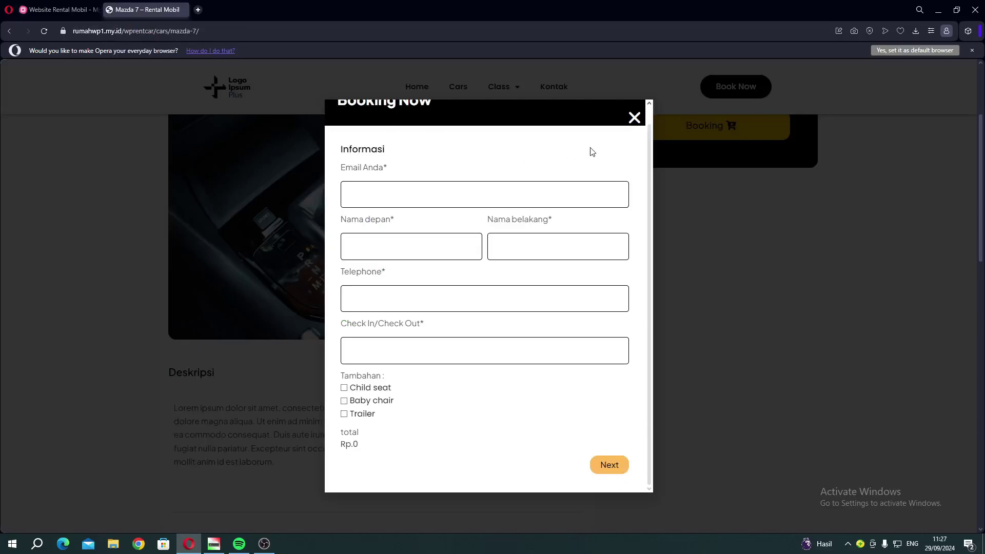
Close the Booking Now form and go to the Cars listing page.
click(634, 117)
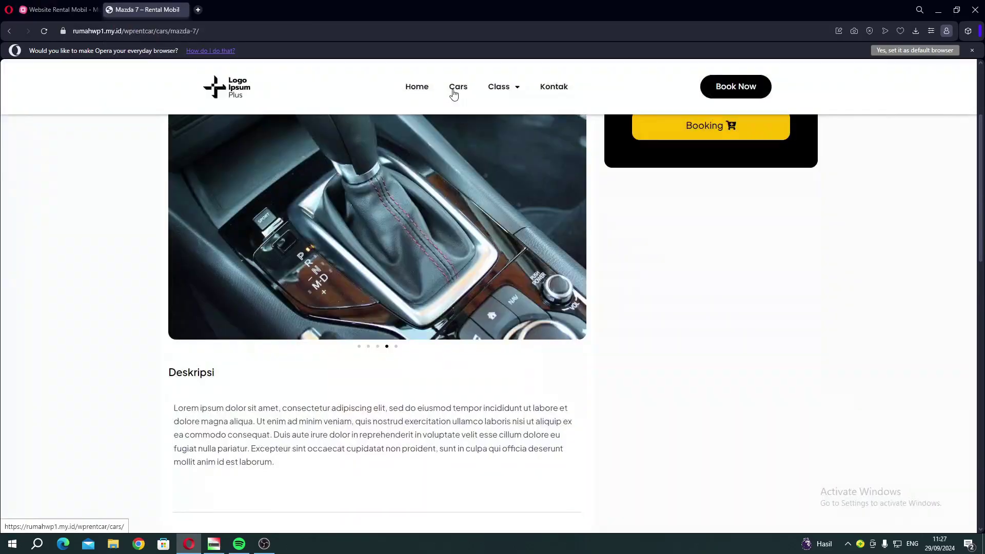
click(454, 93)
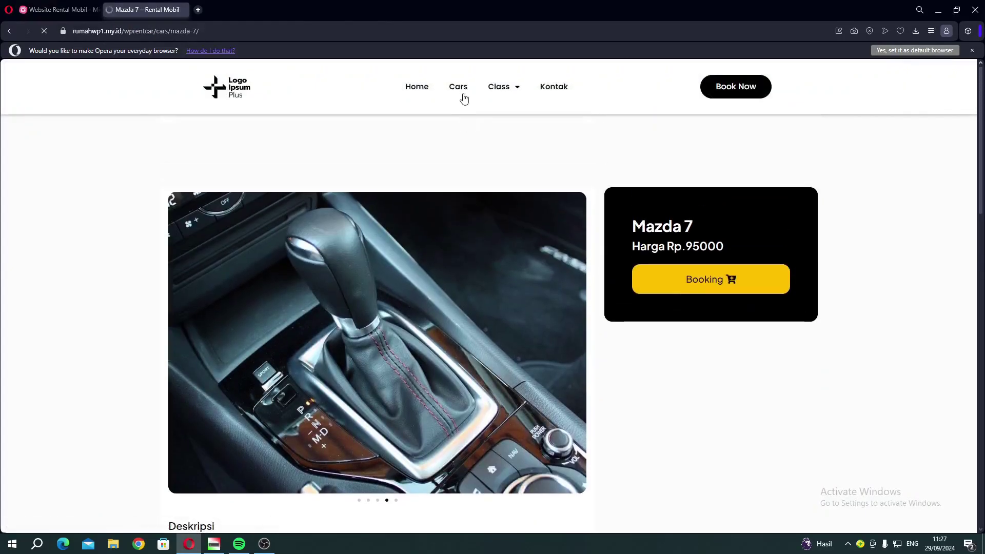
scroll(462, 243, down, 2)
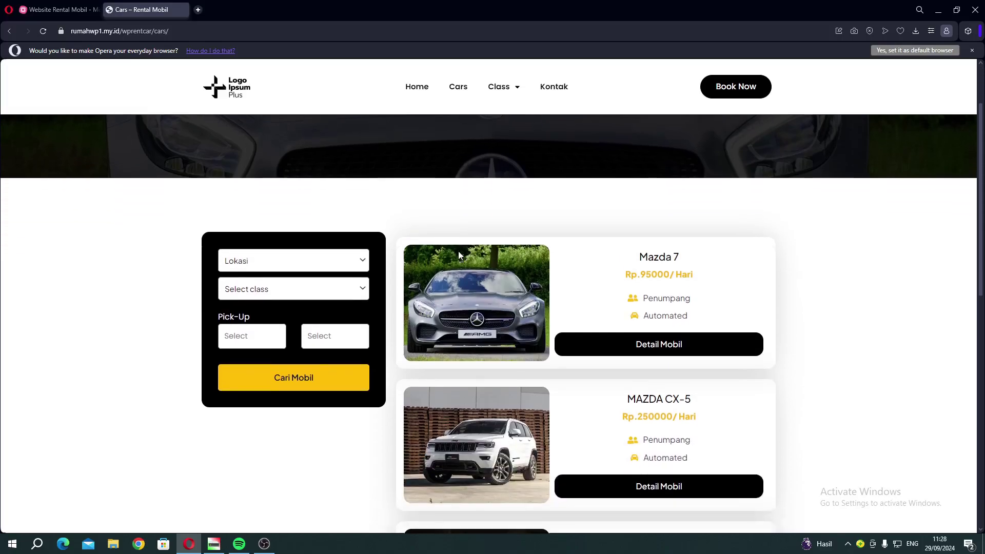
Search cars for Jakarta, then for Semarang, listing Mazda 7, Renault Megane Estate GT and Mazda 6.
click(247, 252)
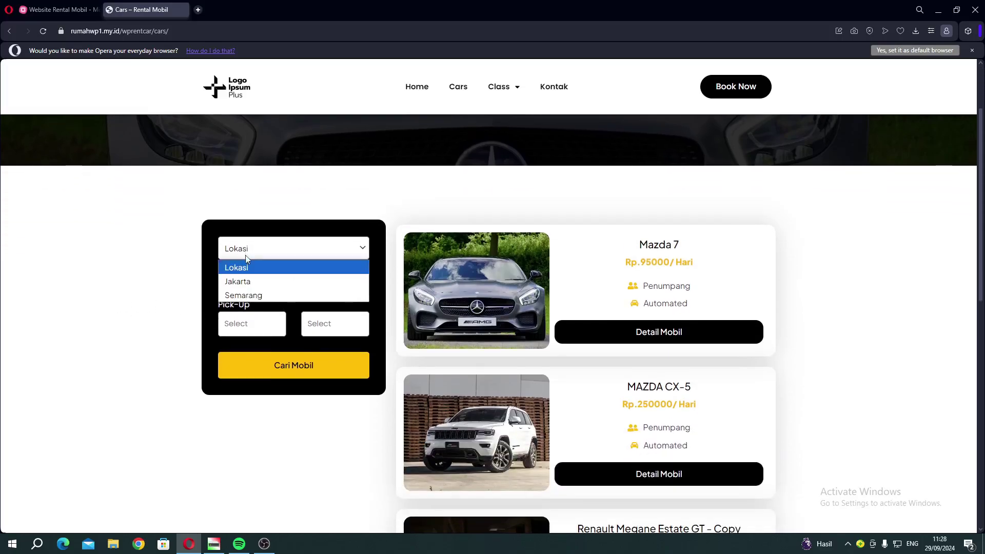
click(247, 284)
click(271, 368)
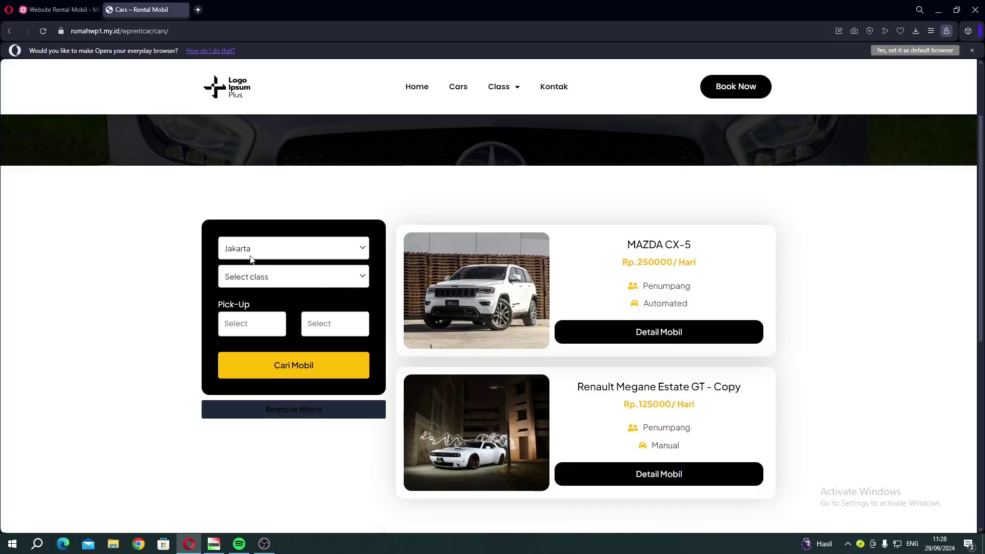
click(253, 259)
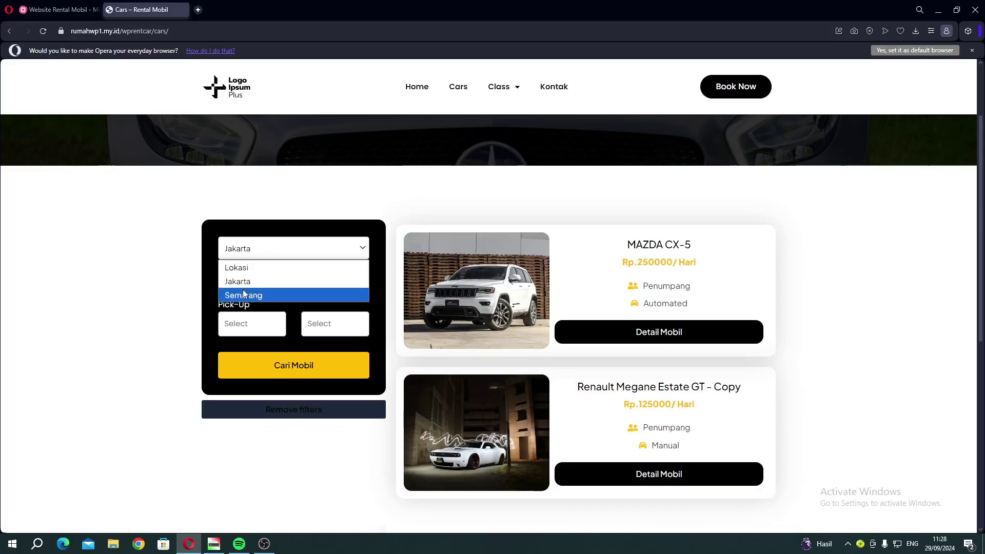
click(282, 364)
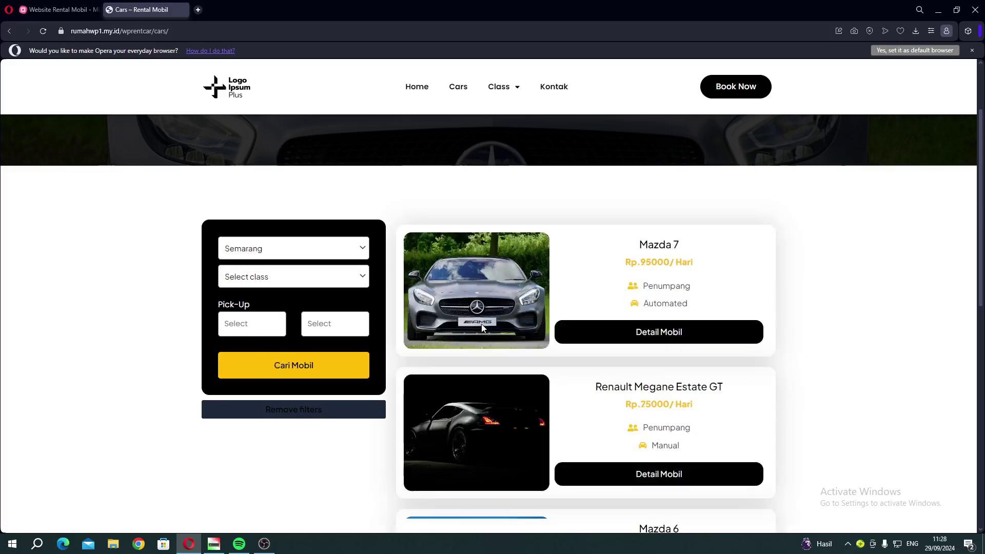
mouse_move(504, 111)
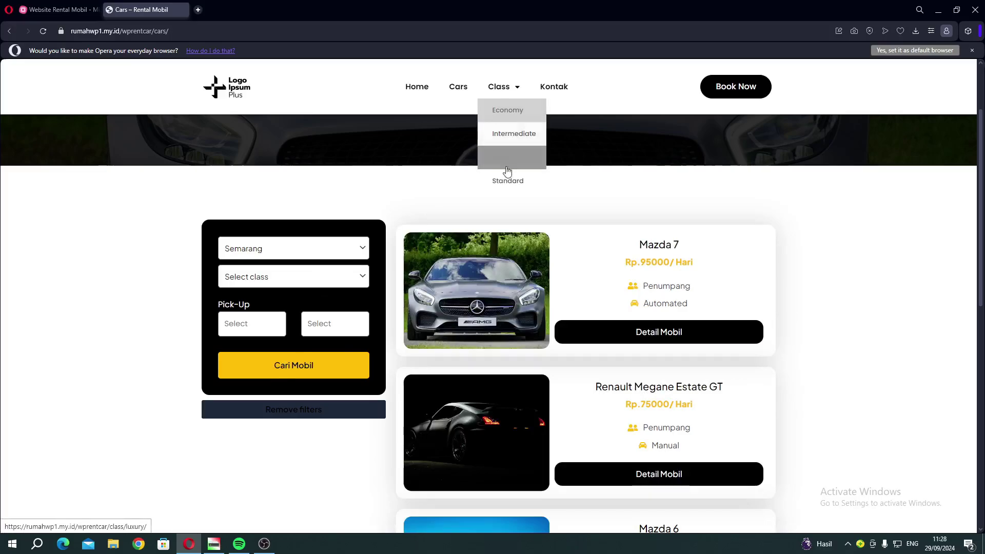
Look over the Economy class page from the Class menu.
click(514, 110)
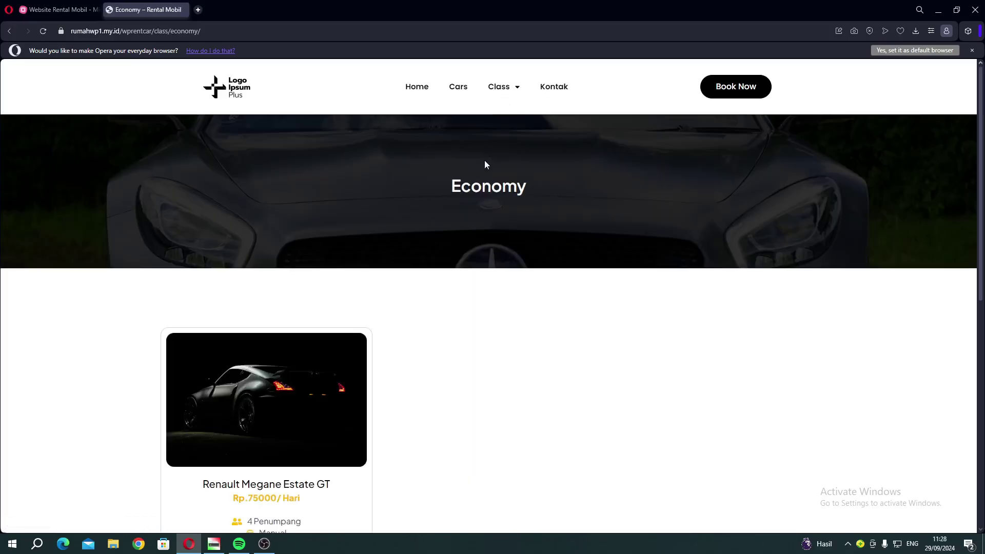
scroll(391, 273, down, 4)
scroll(413, 285, down, 2)
scroll(539, 210, up, 6)
Review the Kontak page's contact details, South Jakarta map and Kirim Kami Pesan form.
click(550, 88)
scroll(369, 259, down, 3)
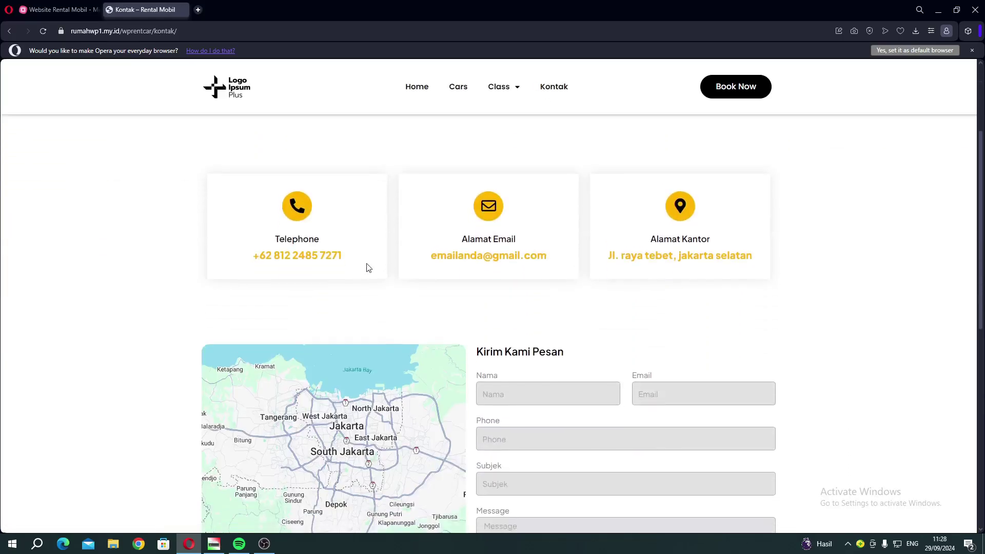
drag(254, 255, 343, 264)
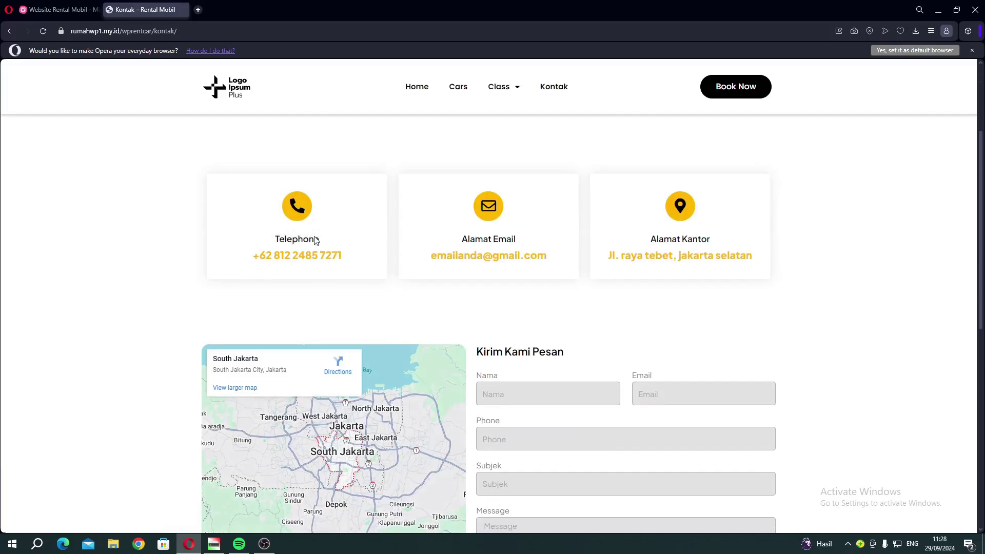
drag(436, 257, 458, 257)
drag(609, 257, 631, 259)
click(649, 265)
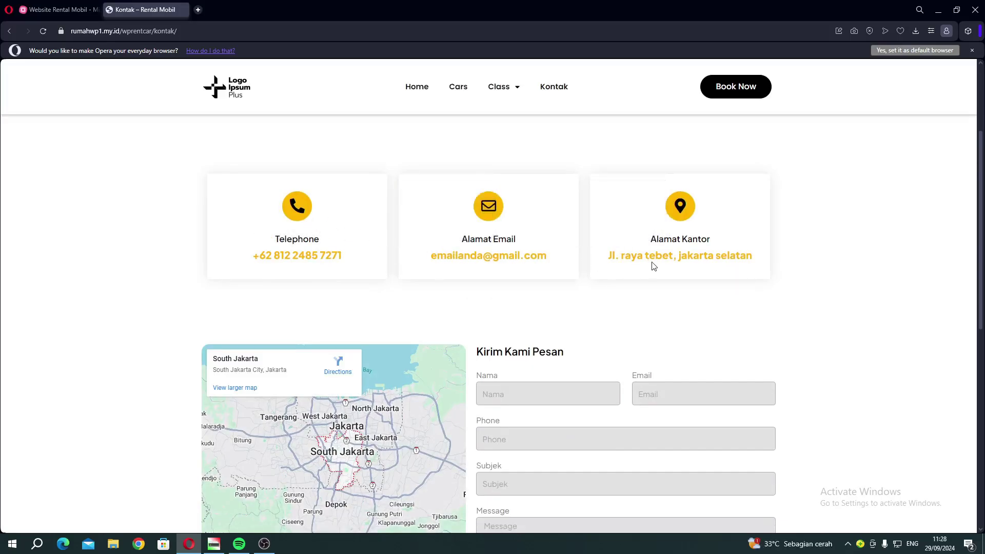
scroll(654, 266, down, 3)
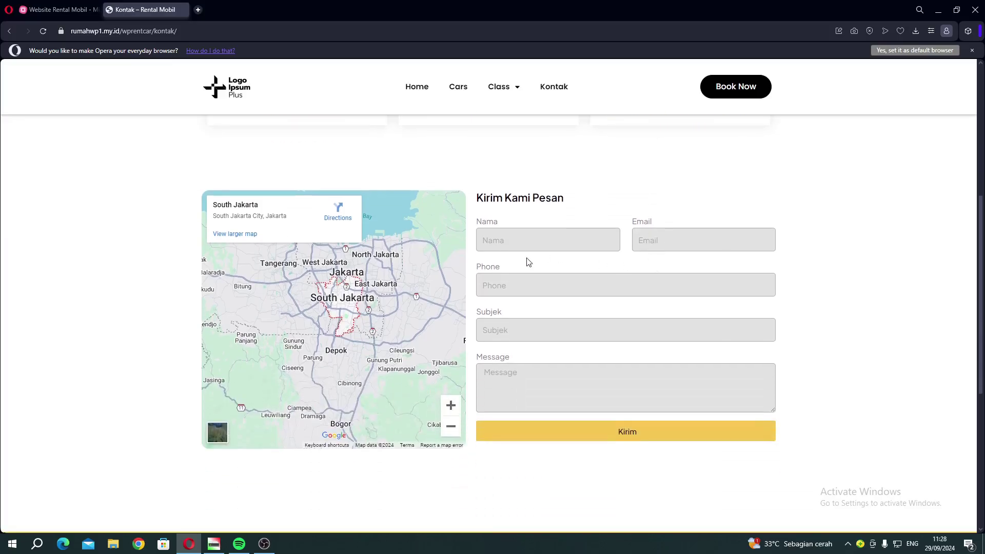
scroll(626, 364, down, 6)
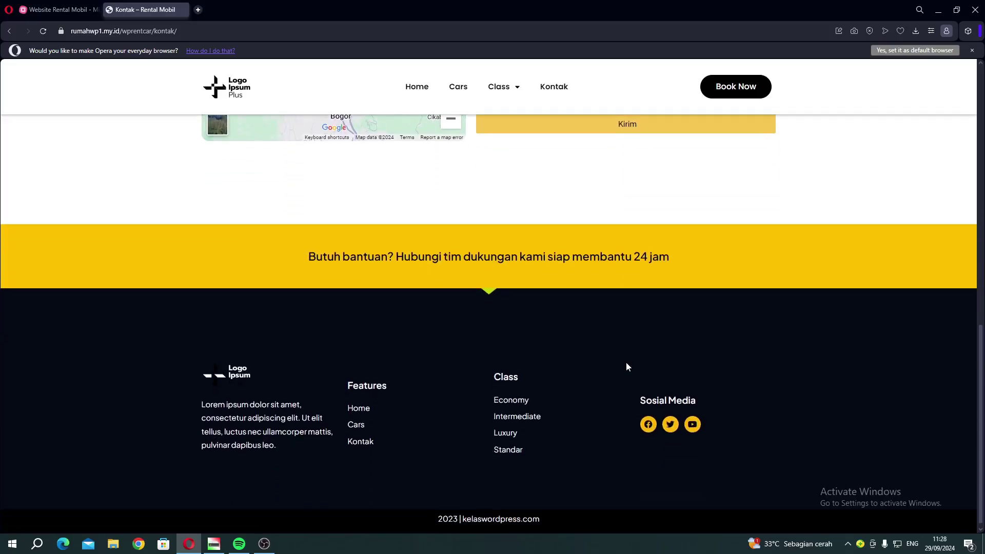
scroll(622, 334, up, 11)
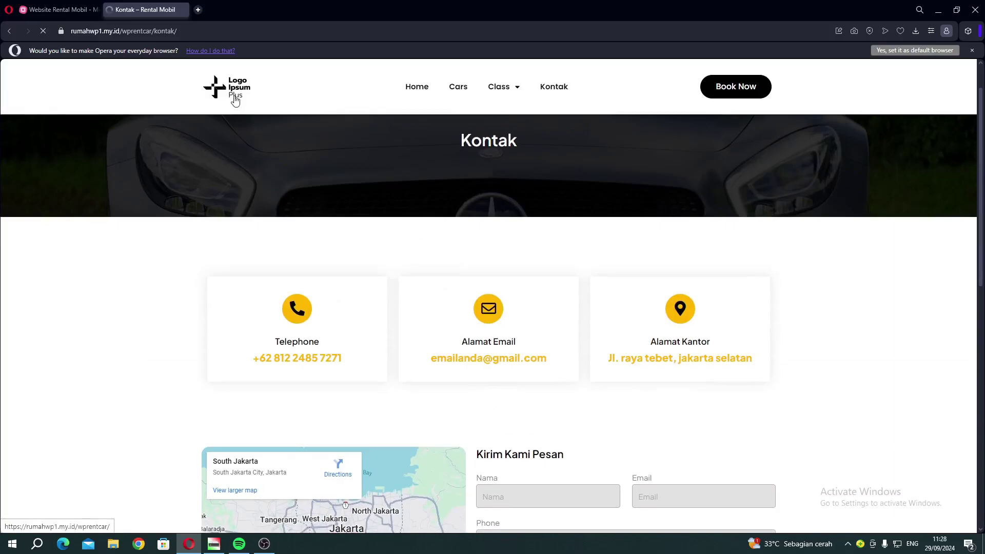
Scroll through the home page's car cards, then switch back to the Website Rental Mobil mind map.
click(235, 99)
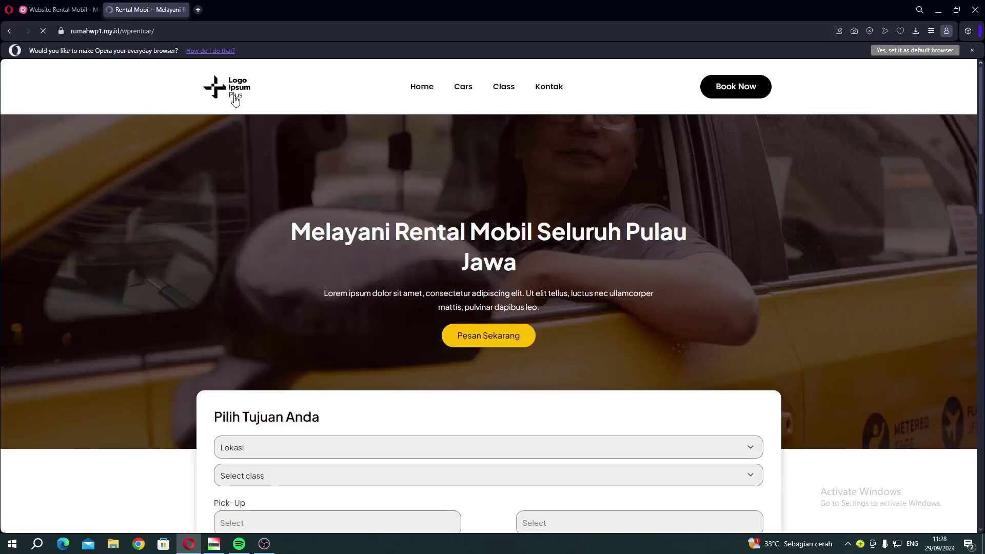
scroll(541, 297, down, 3)
scroll(543, 298, up, 1)
scroll(542, 298, down, 5)
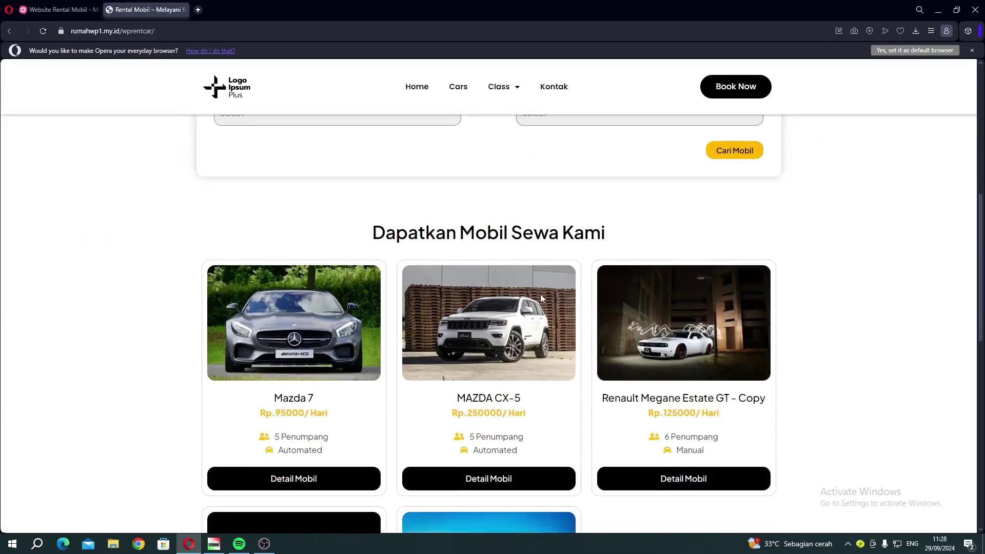
scroll(541, 297, down, 2)
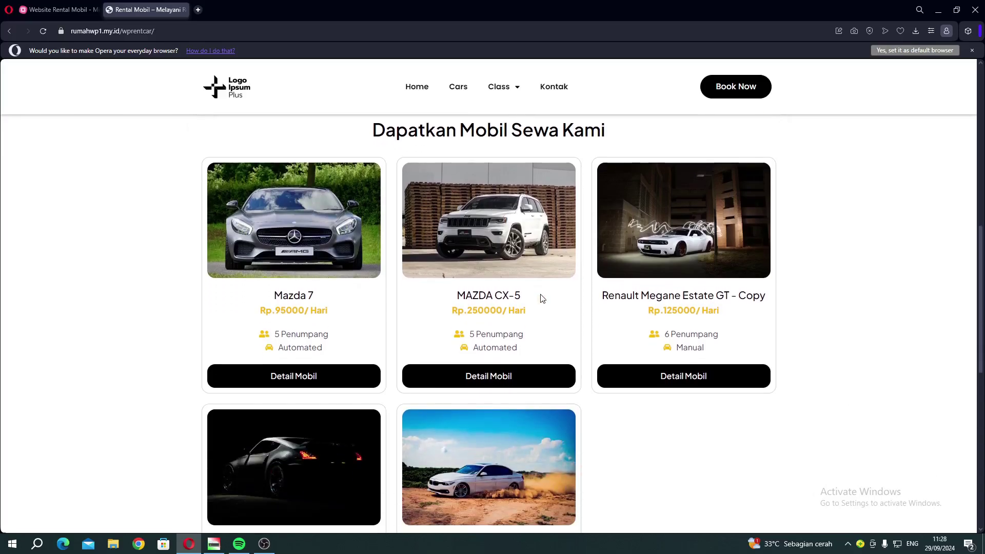
scroll(542, 296, up, 9)
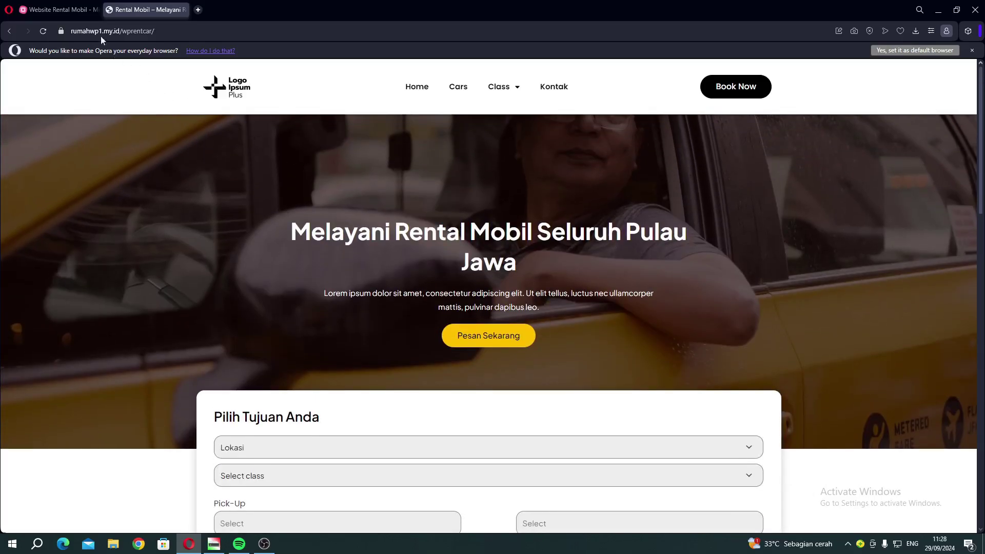
click(76, 13)
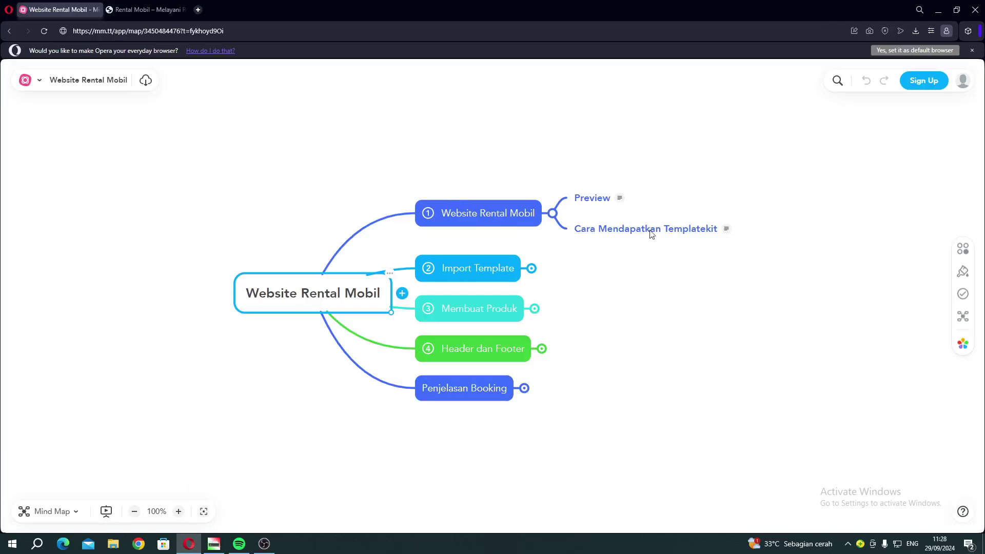
Load davdigital.id in a new browser tab.
click(197, 9)
text(da)
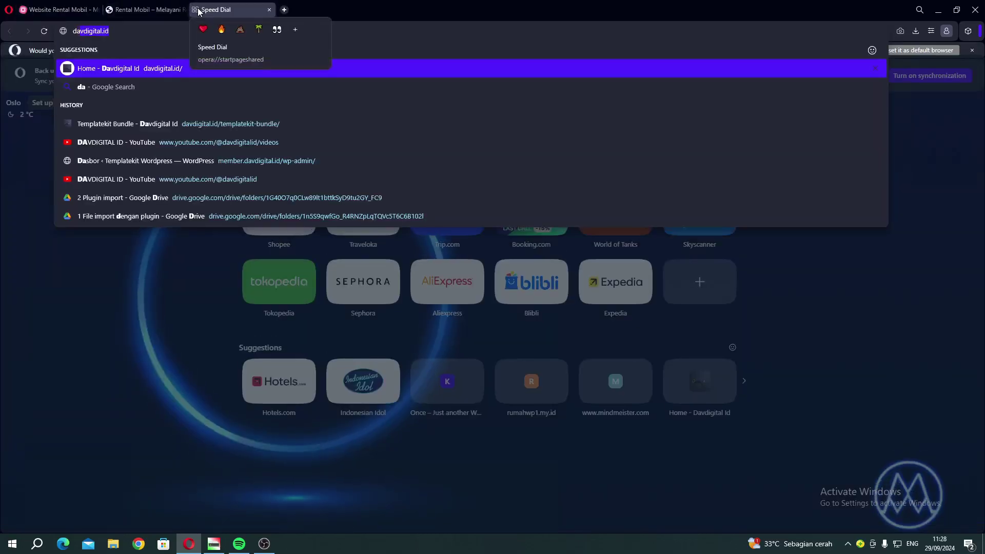
key(Return)
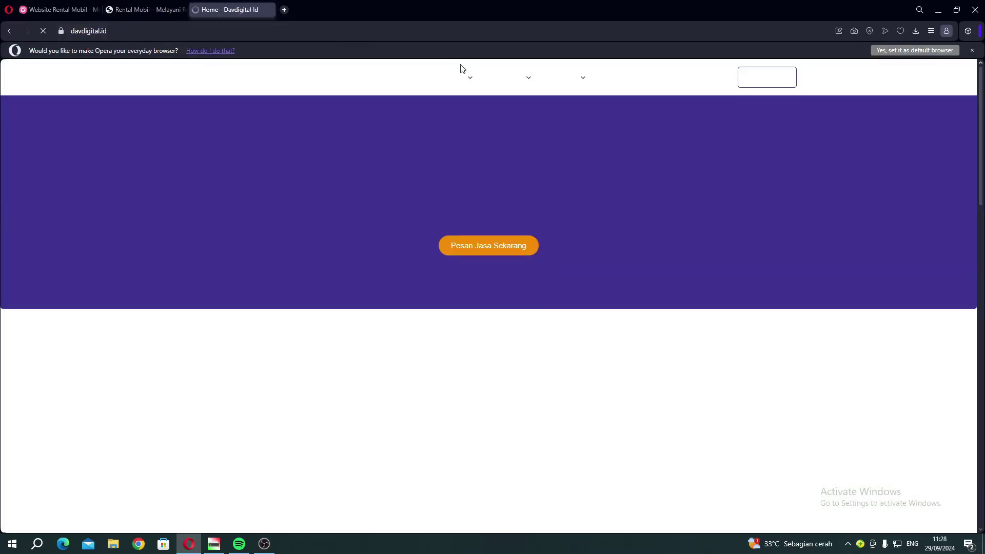
Open the Templatekit Bundle page and scroll through its template cards down to the pricing.
mouse_move(518, 103)
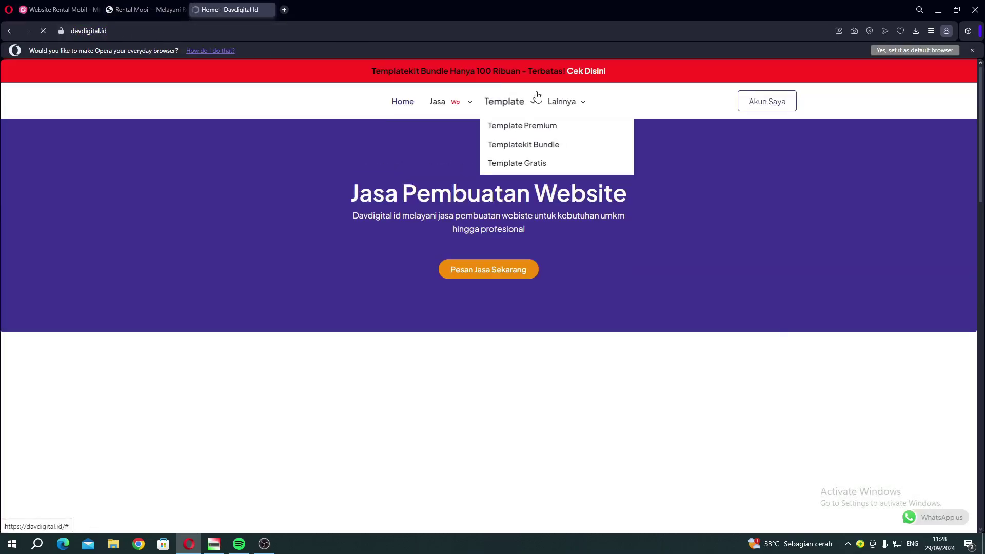
click(521, 144)
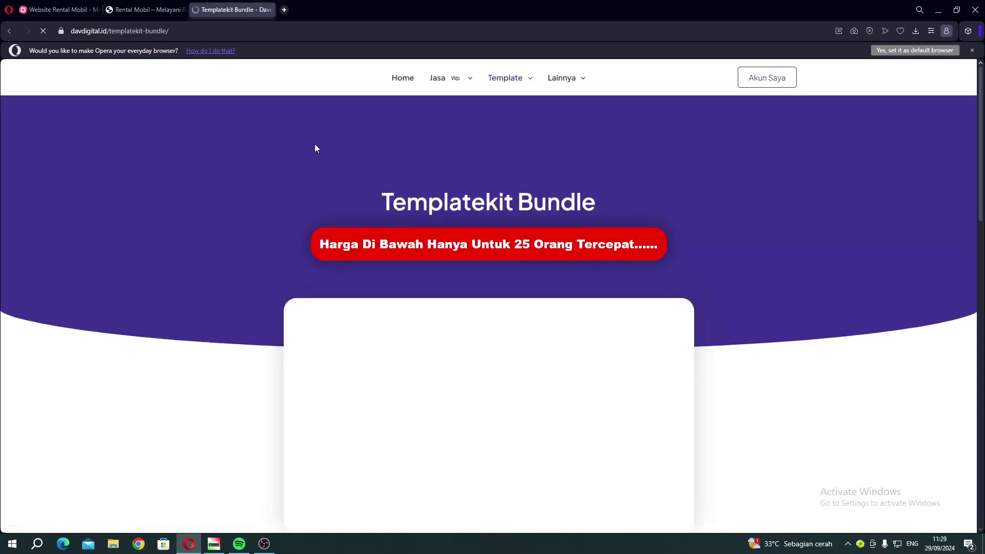
mouse_move(514, 132)
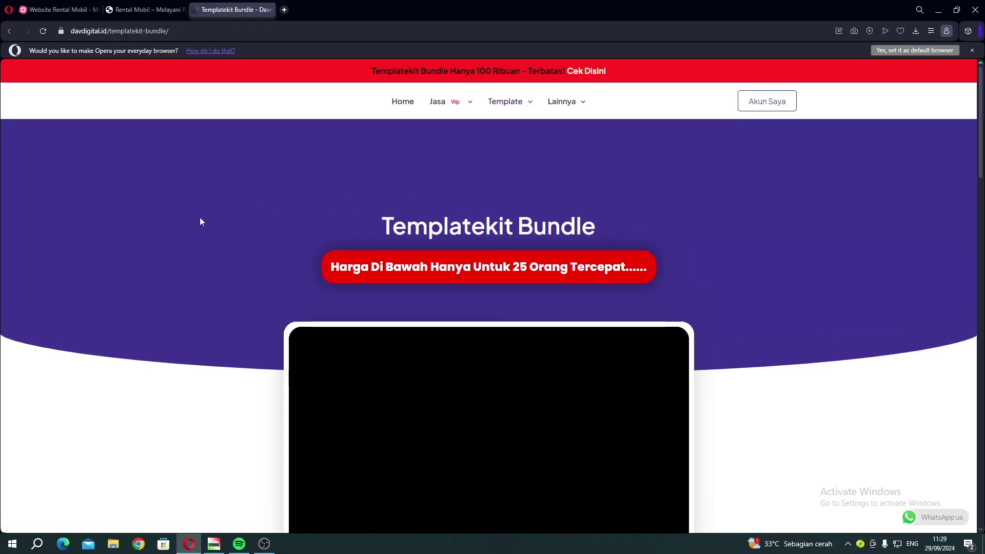
scroll(150, 230, down, 5)
scroll(149, 229, up, 5)
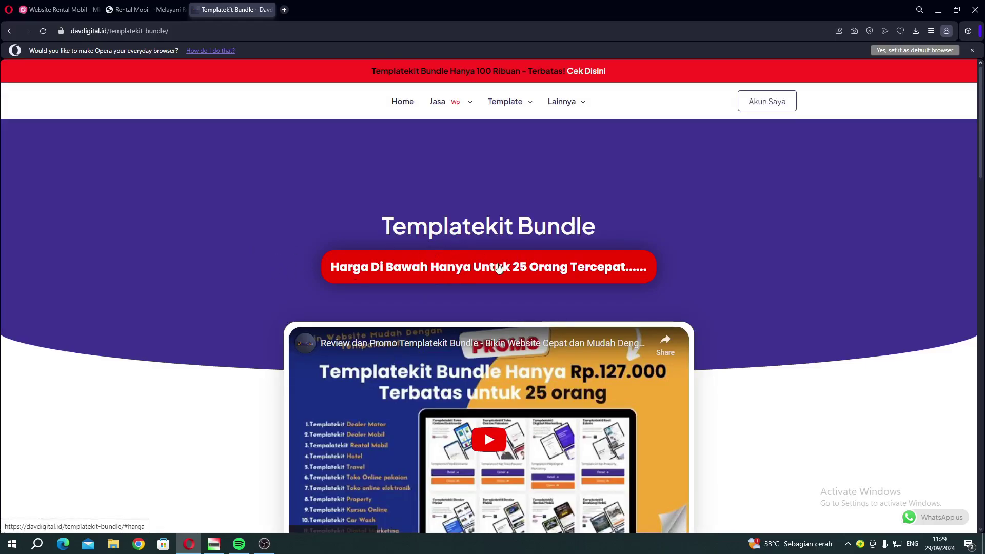
scroll(215, 279, down, 7)
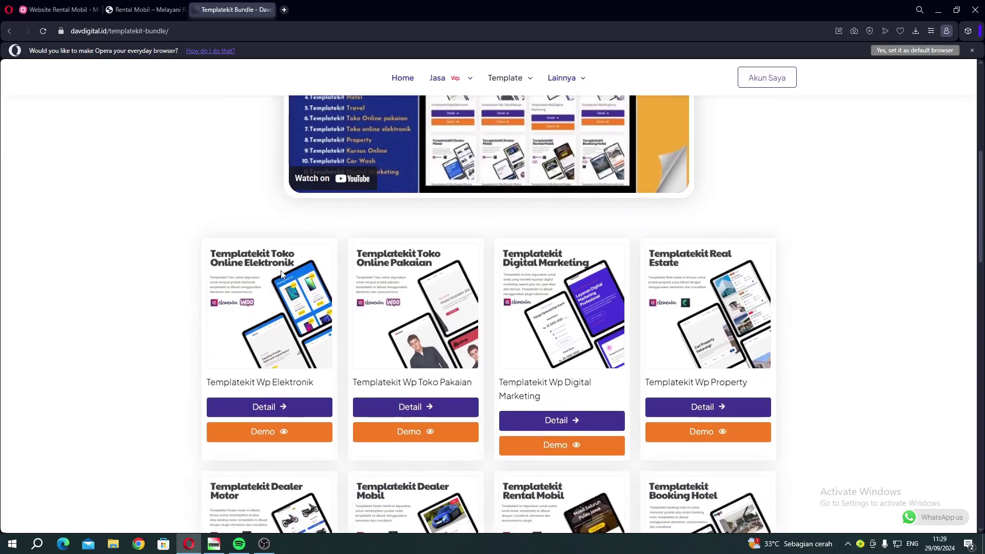
scroll(323, 275, down, 1)
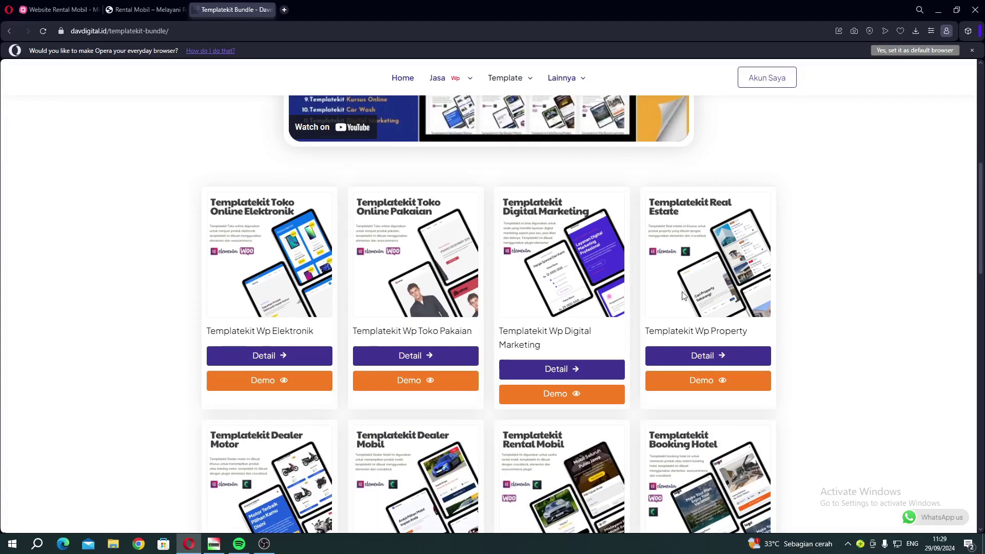
scroll(682, 296, down, 3)
scroll(488, 281, down, 2)
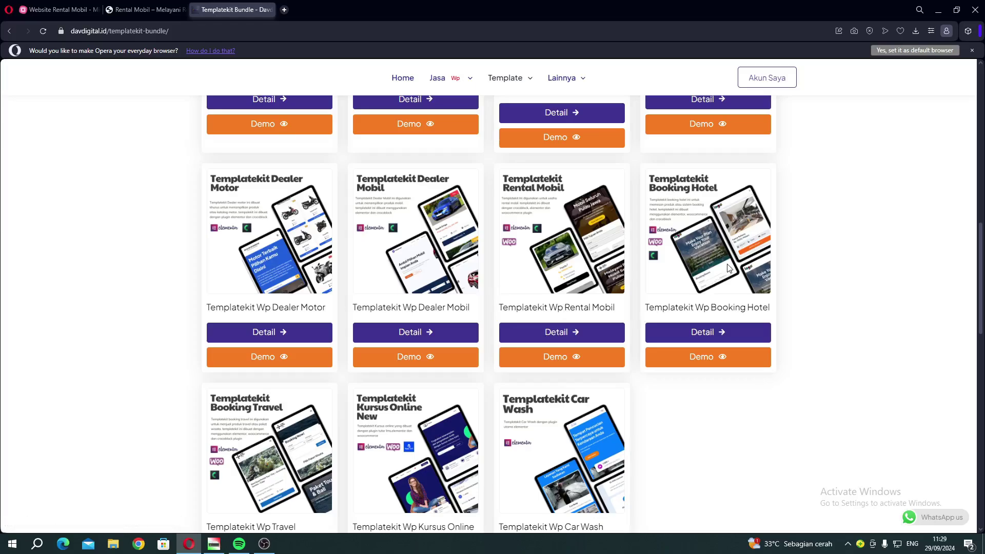
scroll(728, 269, down, 1)
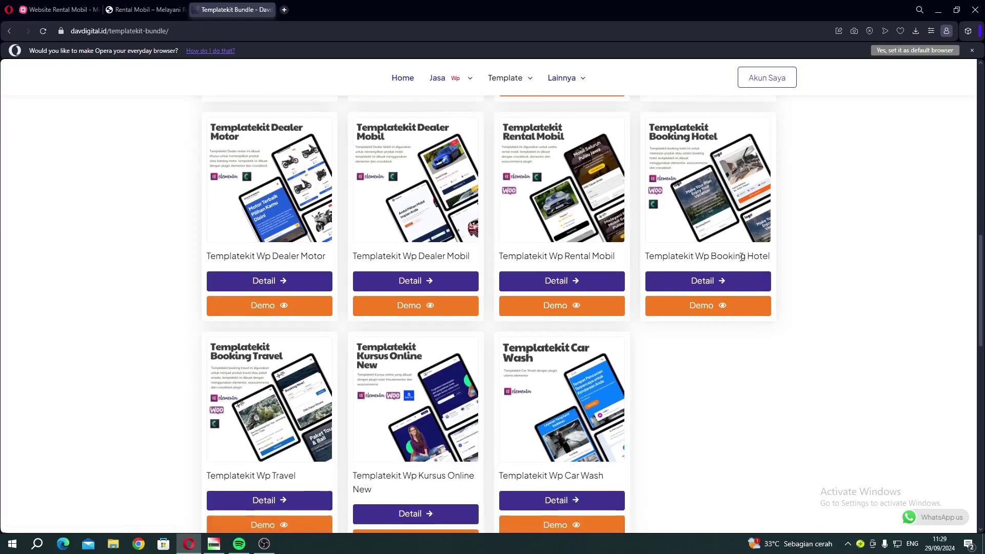
scroll(742, 256, down, 2)
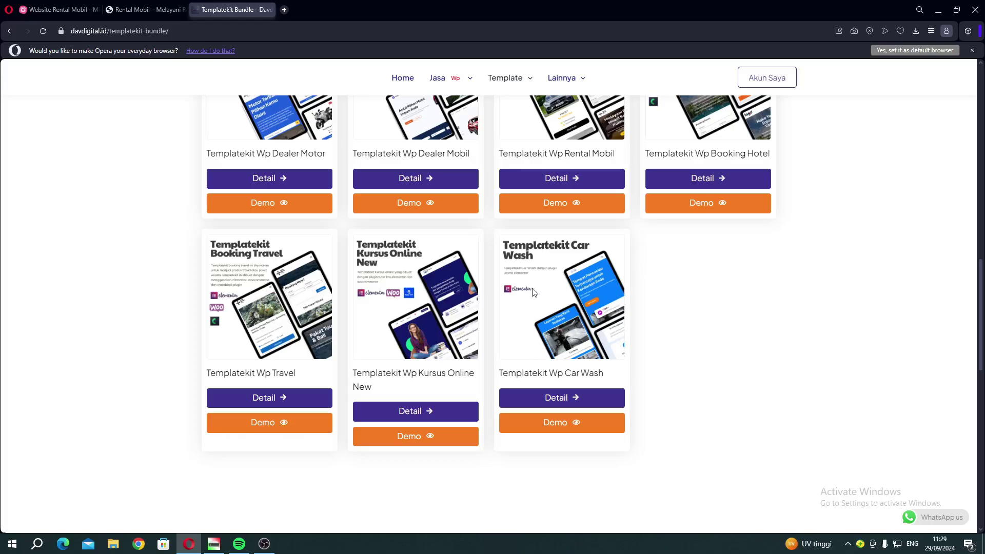
scroll(549, 270, up, 7)
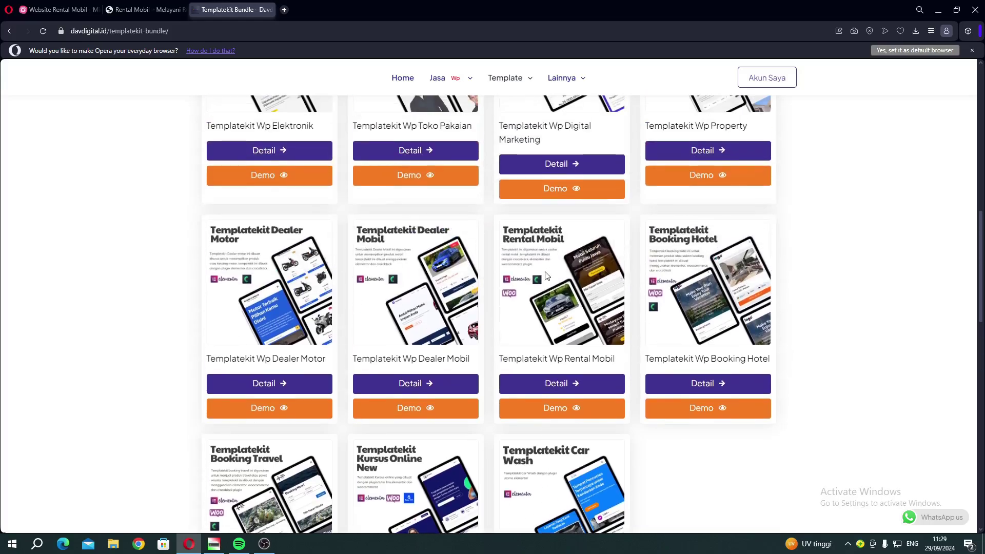
scroll(362, 234, down, 14)
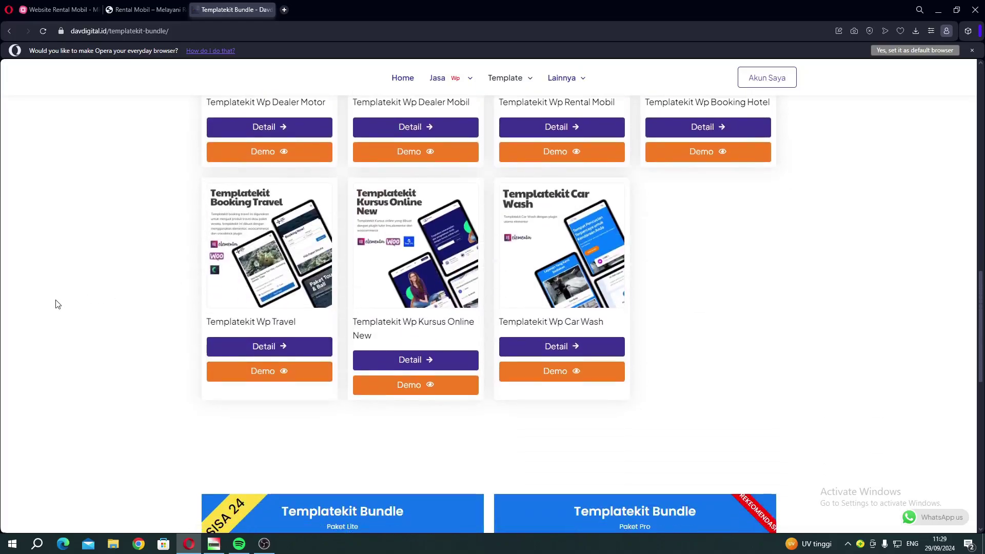
Highlight the Paket Lite price Rp 127.000 and the Paket Pro price Rp 327.000.
drag(314, 285, 345, 286)
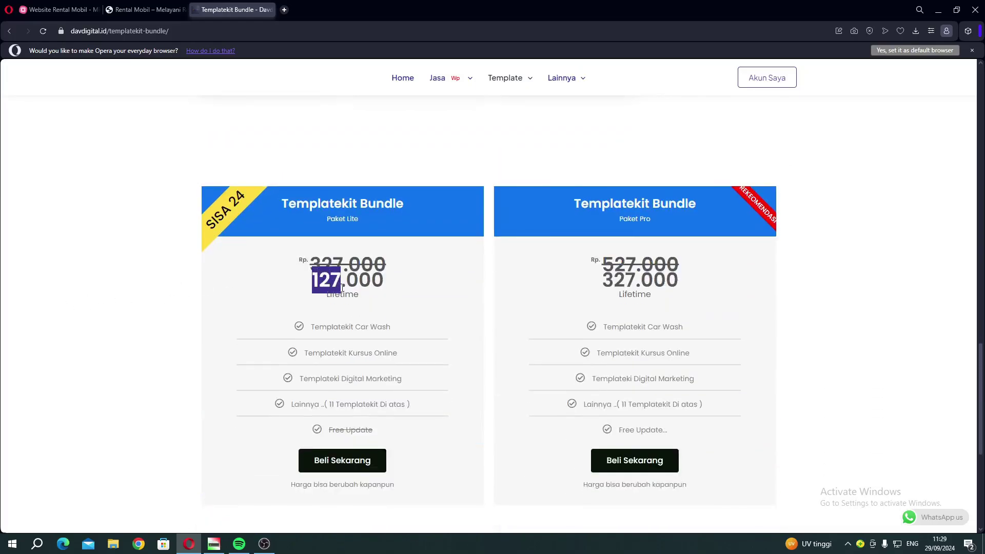
click(343, 288)
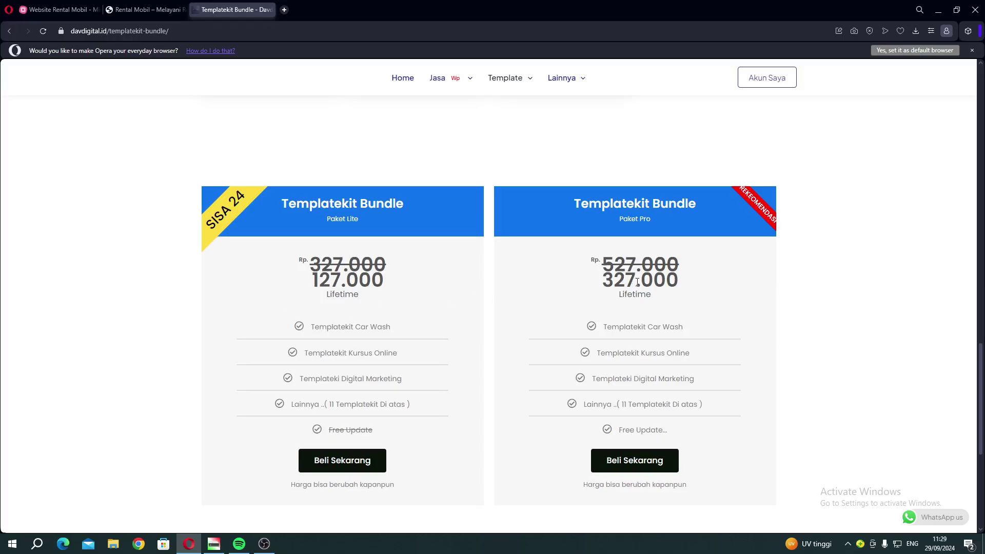
drag(637, 282, 611, 279)
click(611, 278)
drag(612, 282, 636, 283)
click(629, 287)
Open the Paket Lite checkout and select QRIS as the payment method.
right_click(329, 470)
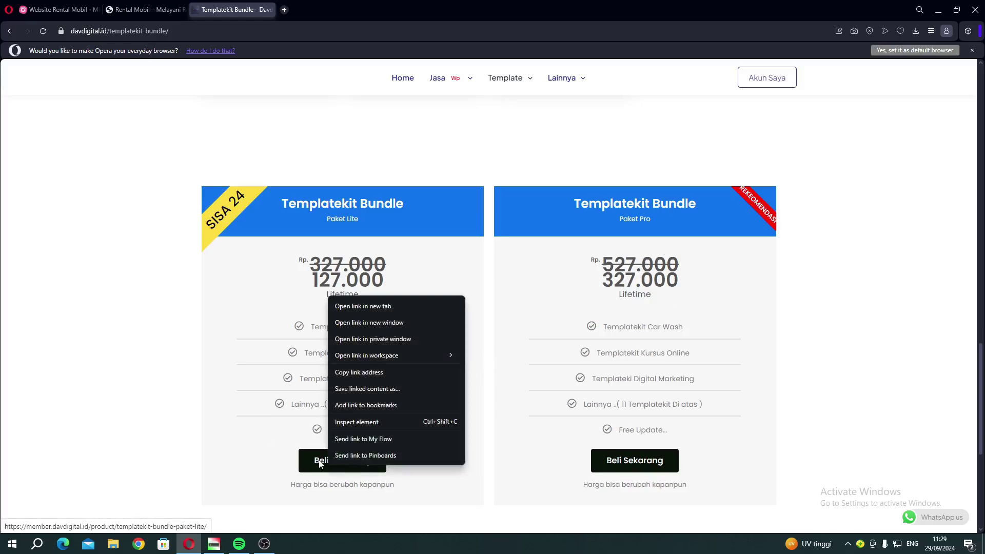
click(626, 360)
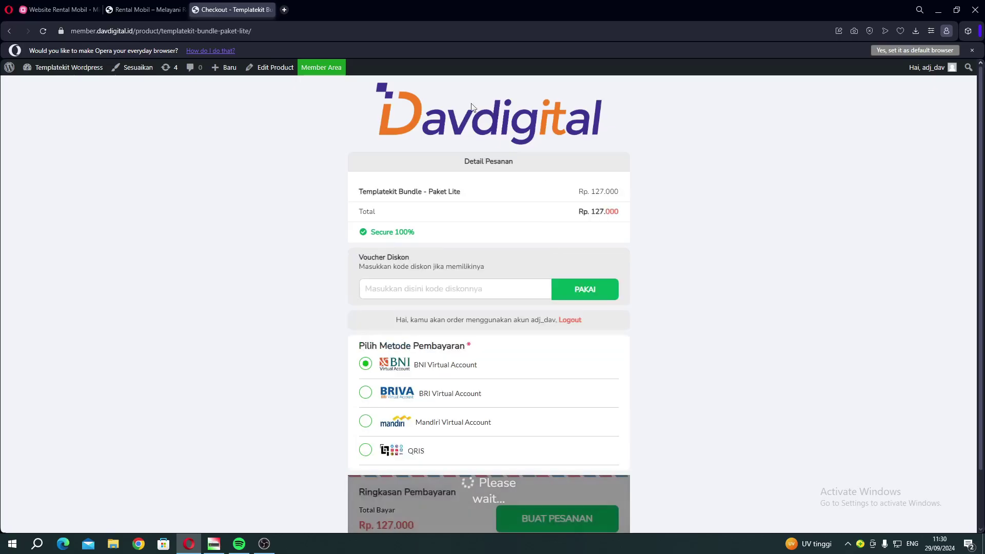
scroll(532, 158, down, 1)
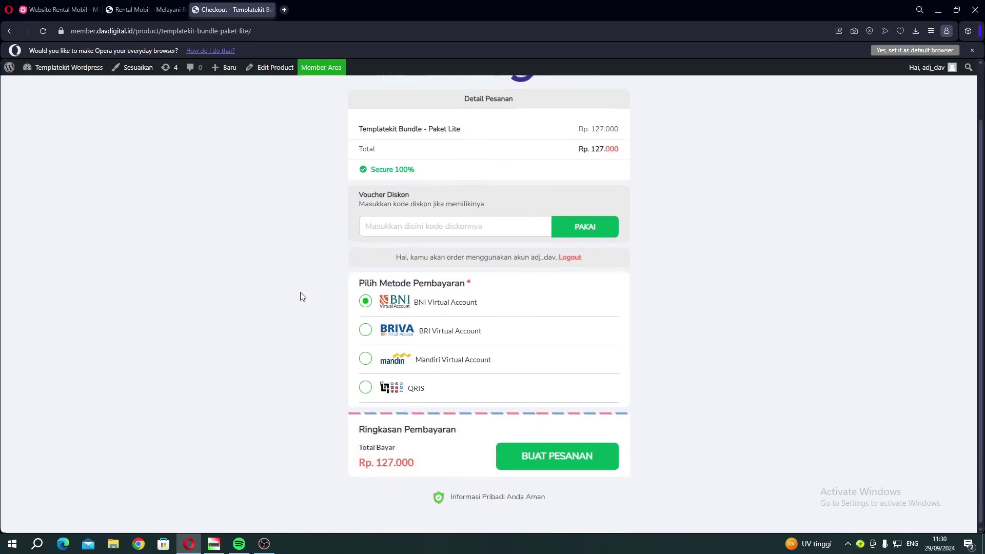
click(377, 340)
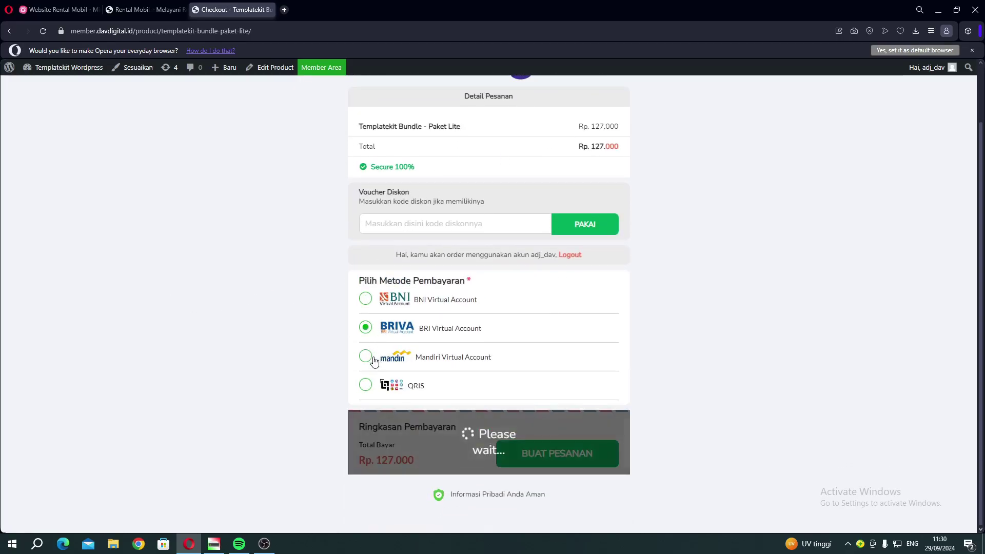
click(367, 356)
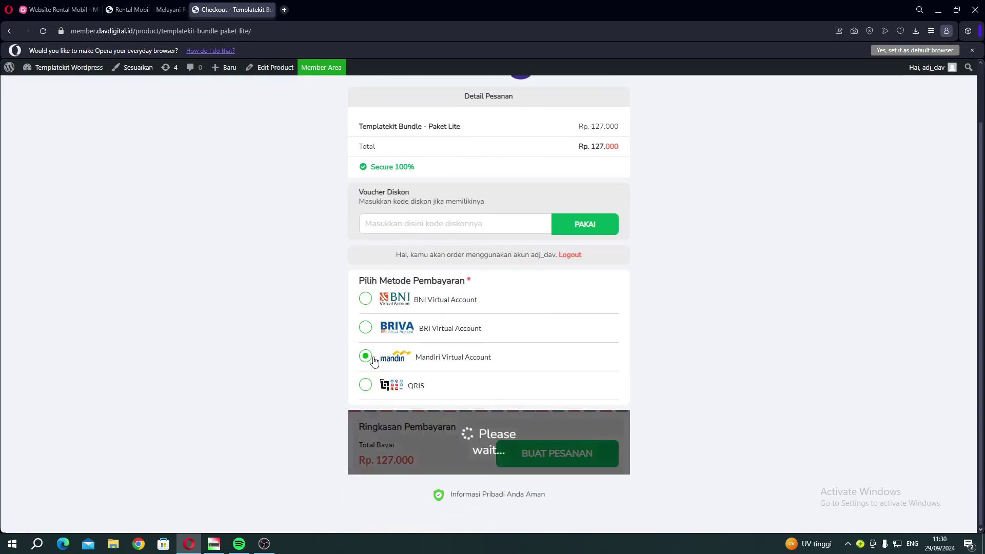
click(419, 386)
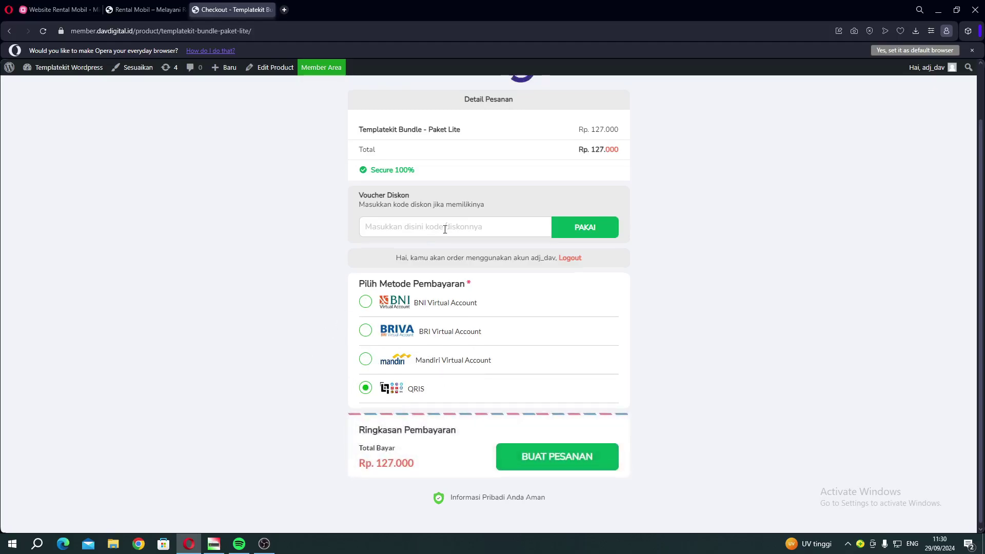
Highlight the Rp 127.000 order total and the Secure 100% note.
scroll(444, 226, up, 2)
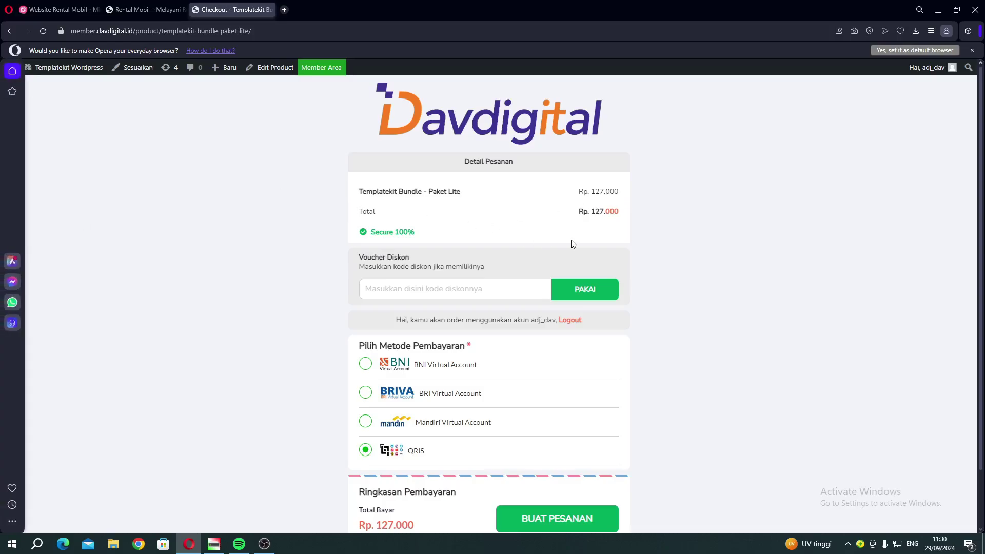
drag(569, 245, 602, 214)
click(125, 238)
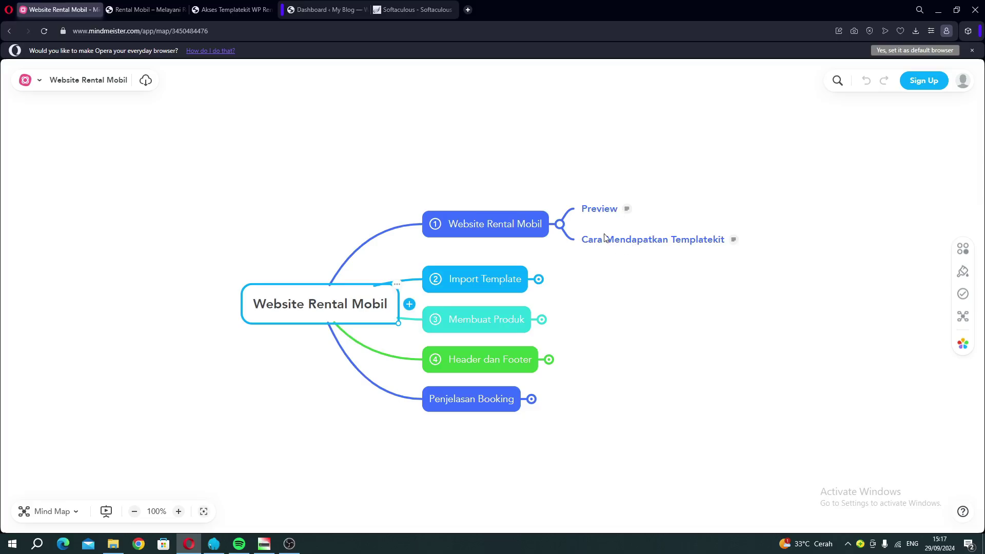
Close the Akses Templatekit and Rental Mobil demo tabs.
click(208, 9)
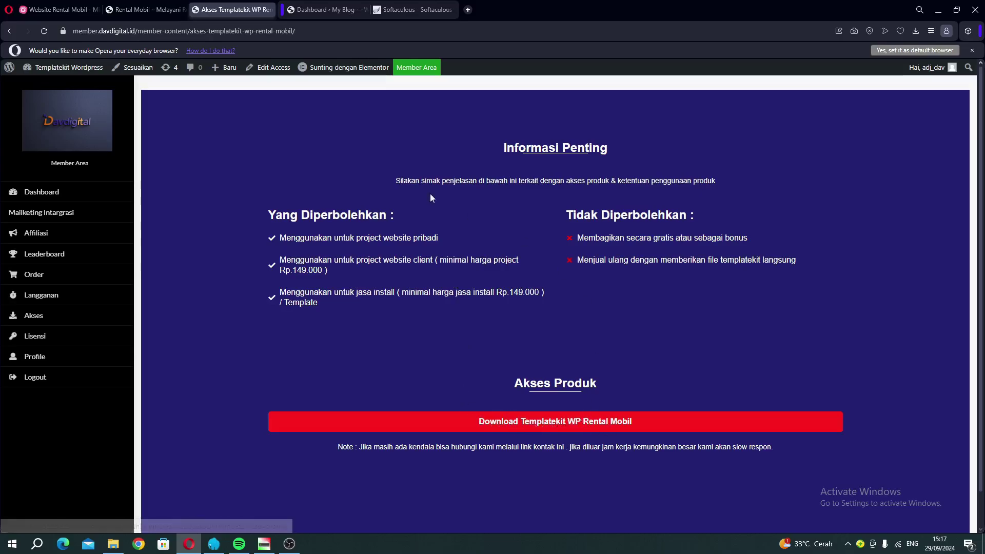
click(271, 10)
click(140, 10)
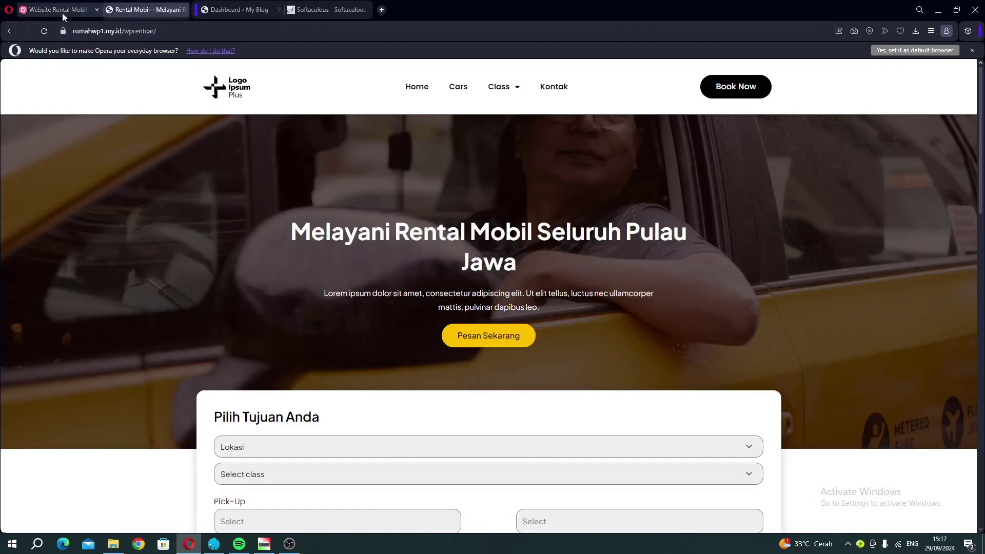
click(62, 11)
click(161, 13)
click(183, 9)
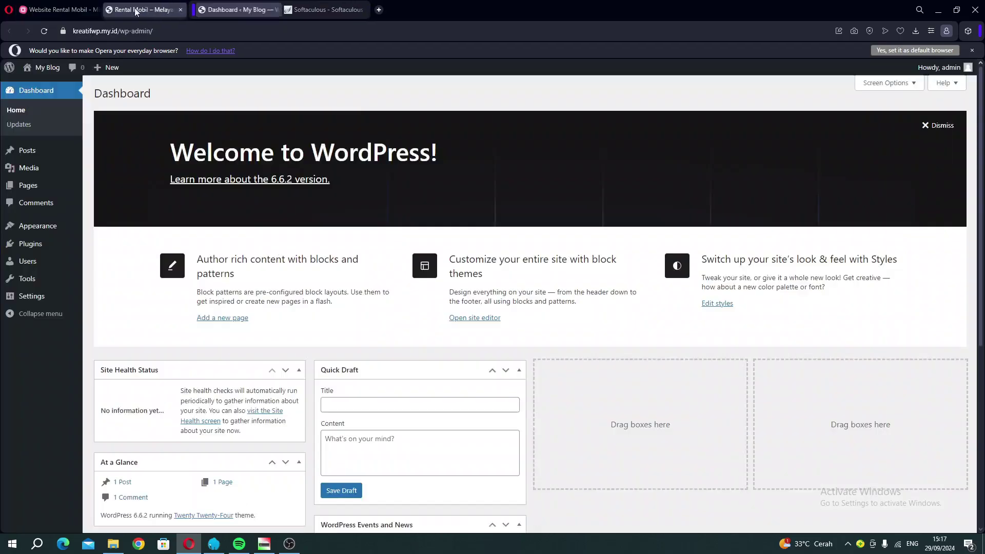
Expand the mind map's Import Template topic to show its four subtopics, then go to the dashboard.
click(77, 12)
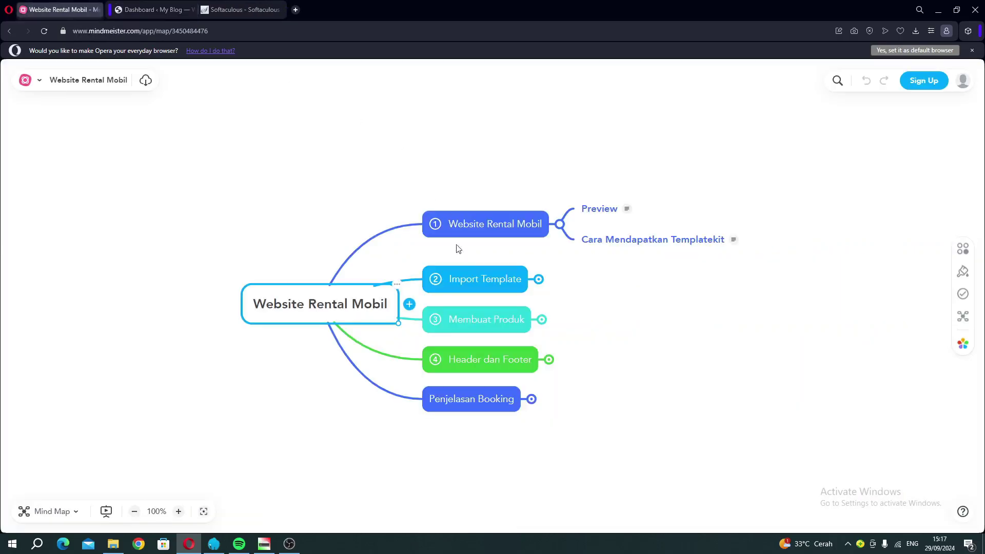
click(538, 280)
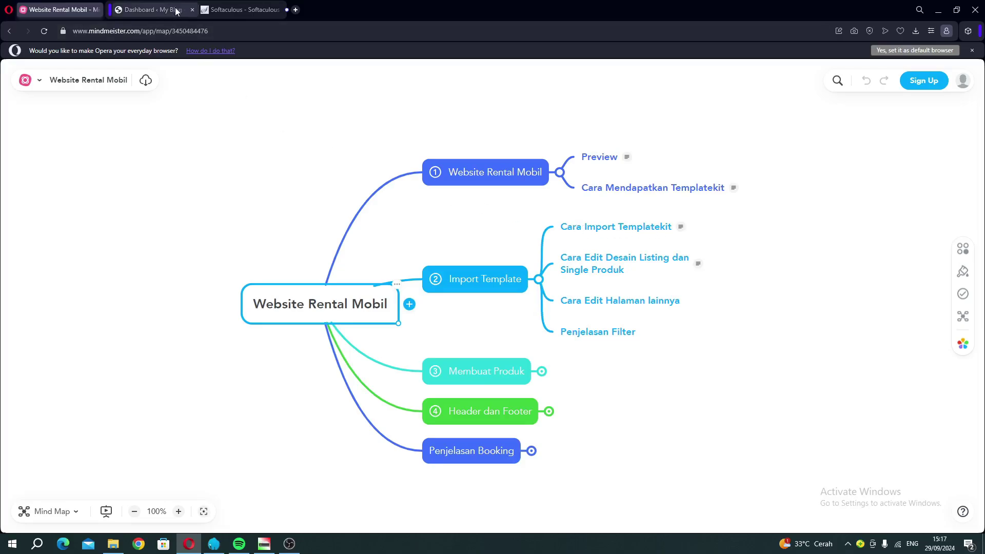
click(149, 9)
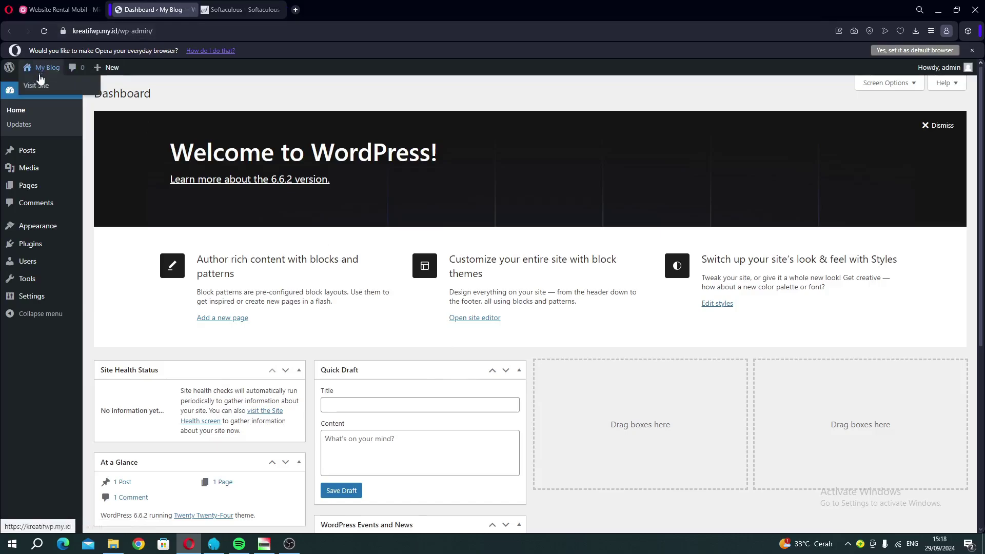
Open My Blog's Visit Site link in a new tab, scroll its default homepage, and return to the Dashboard.
right_click(42, 82)
click(58, 91)
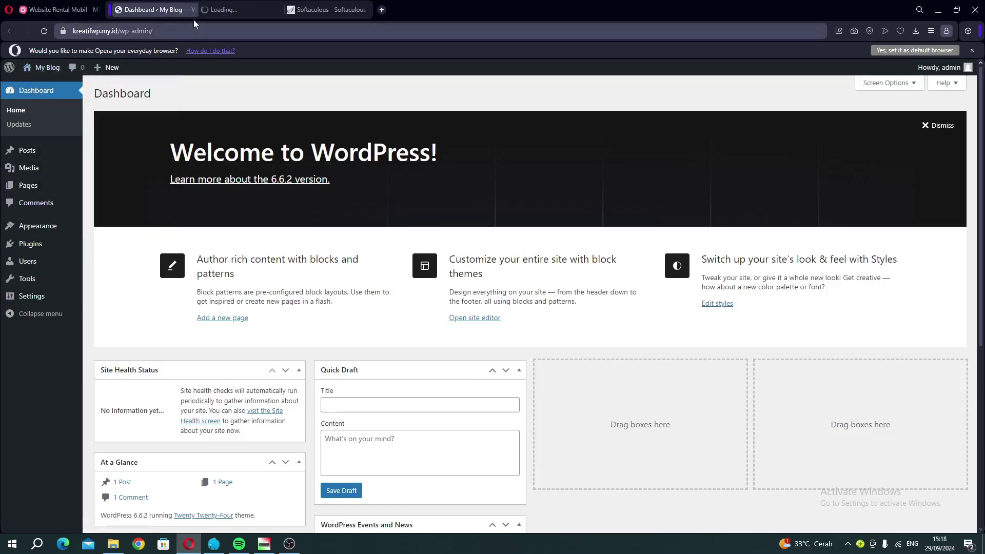
click(231, 7)
scroll(395, 196, down, 5)
scroll(448, 191, down, 15)
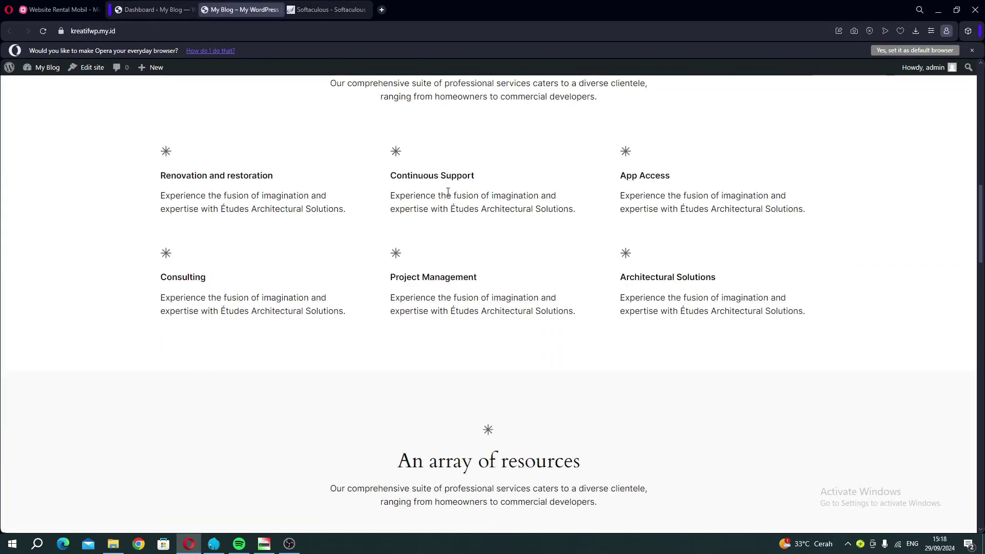
scroll(448, 192, down, 4)
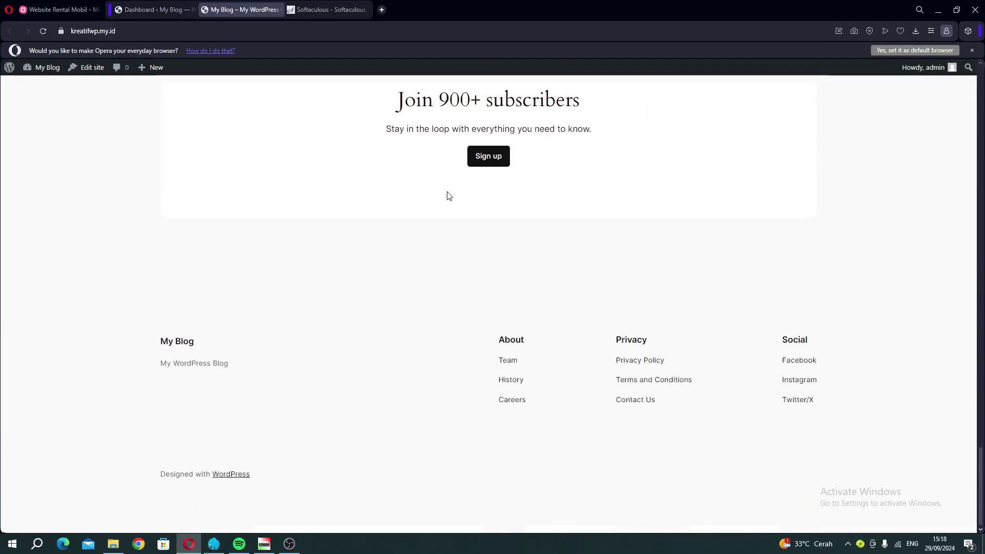
scroll(448, 195, up, 12)
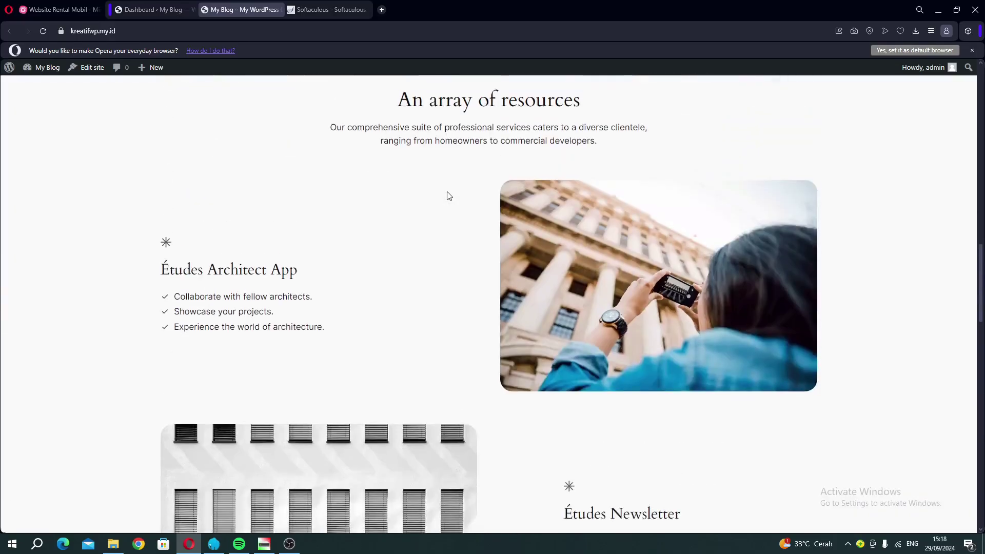
scroll(447, 193, up, 10)
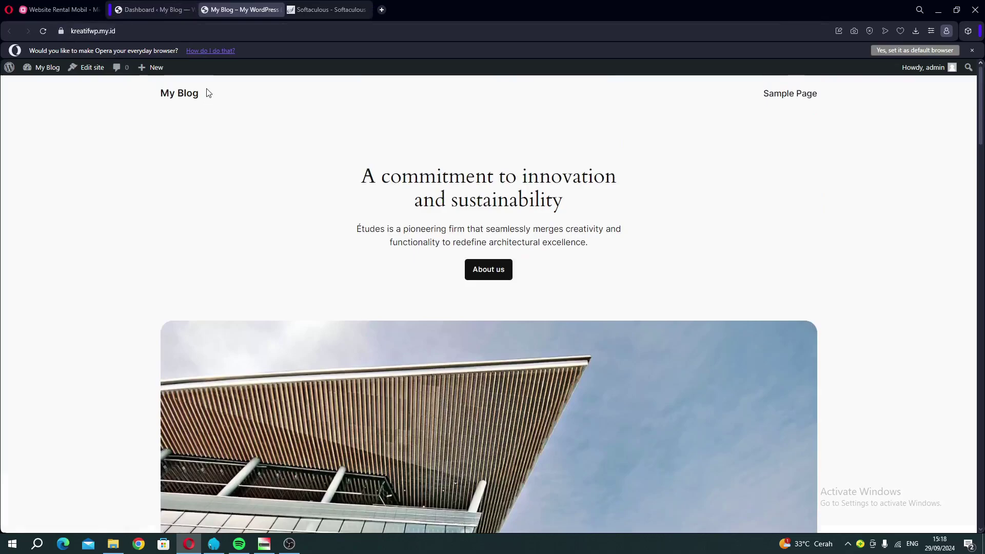
click(971, 49)
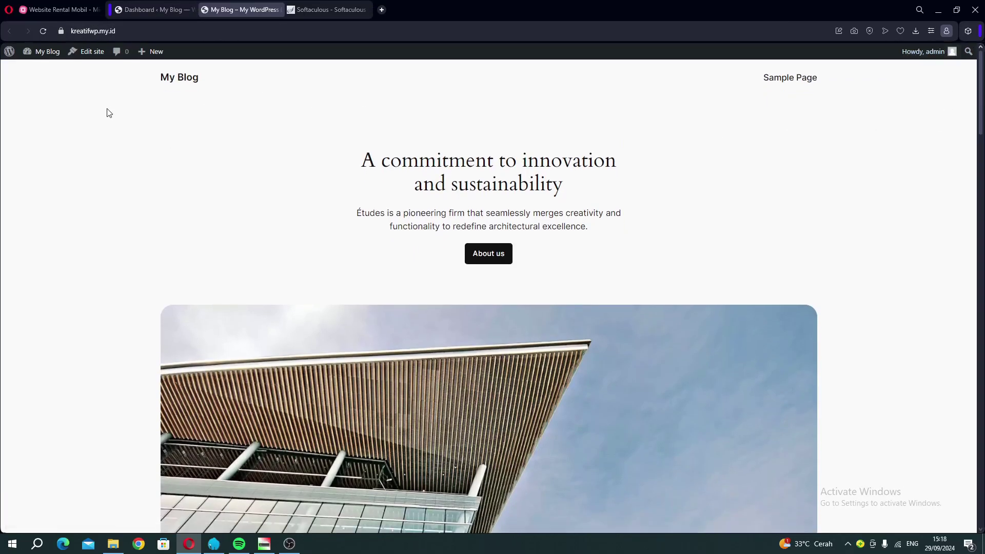
click(155, 10)
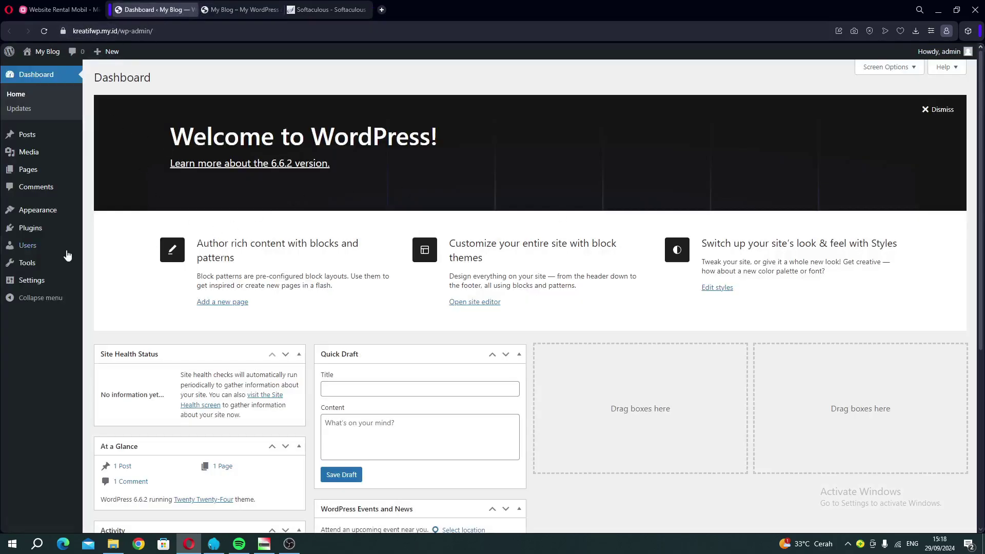
Upload the WPvivid zip through Plugins > Add New Plugin > Upload Plugin and install it.
mouse_move(30, 228)
click(114, 246)
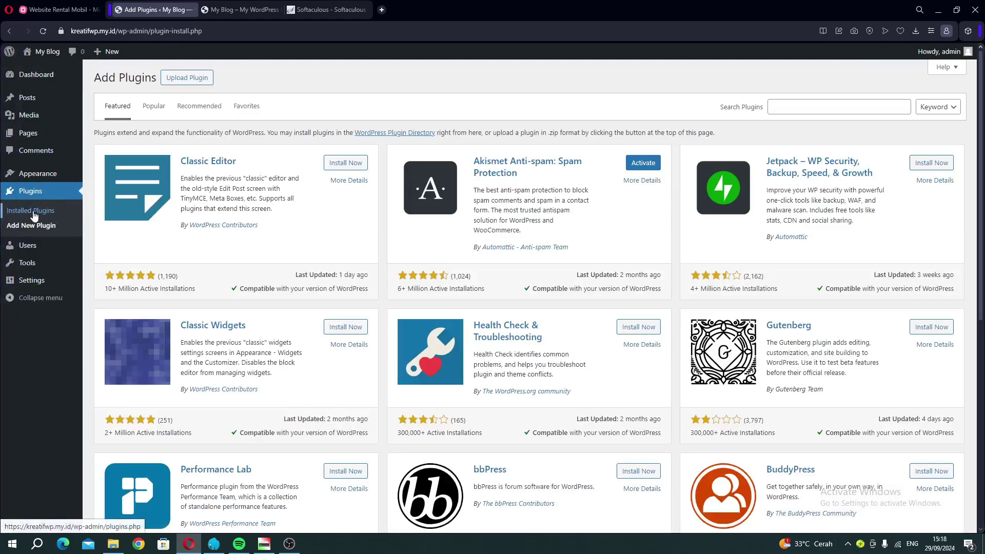
click(190, 78)
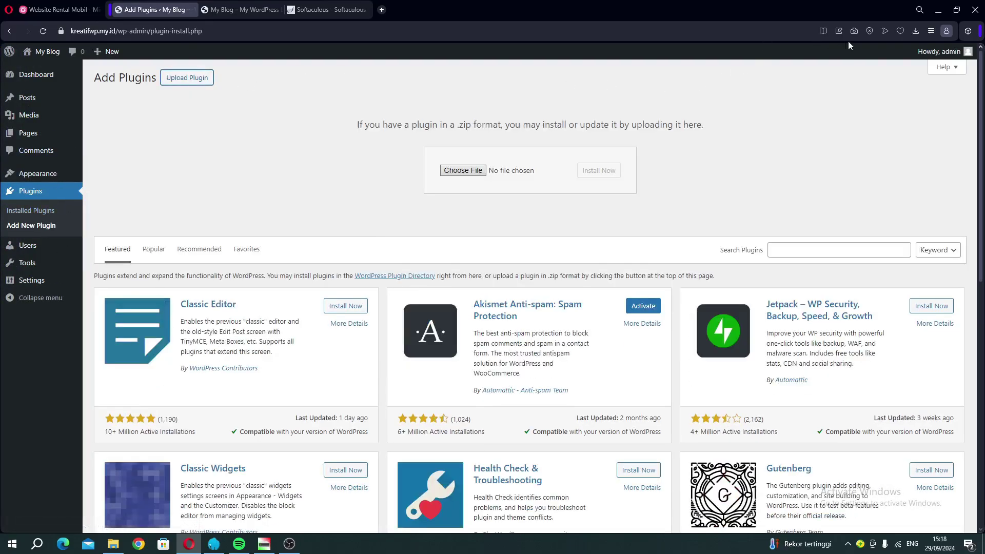
click(915, 32)
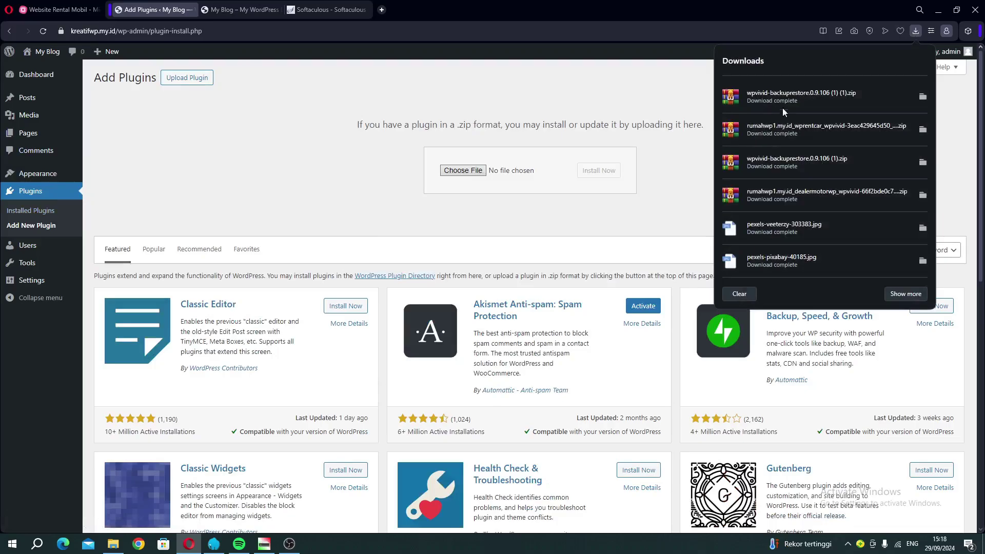
drag(772, 97, 468, 176)
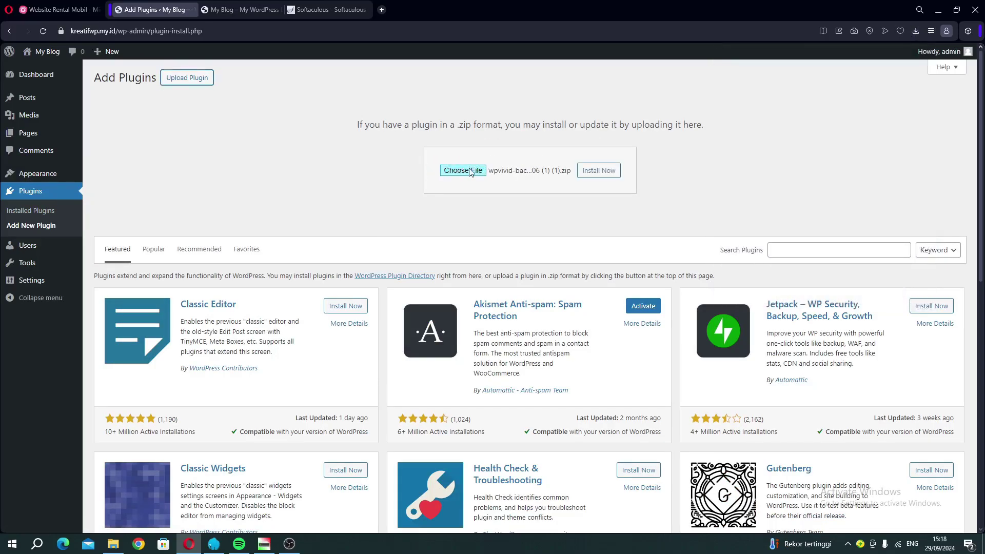
click(602, 174)
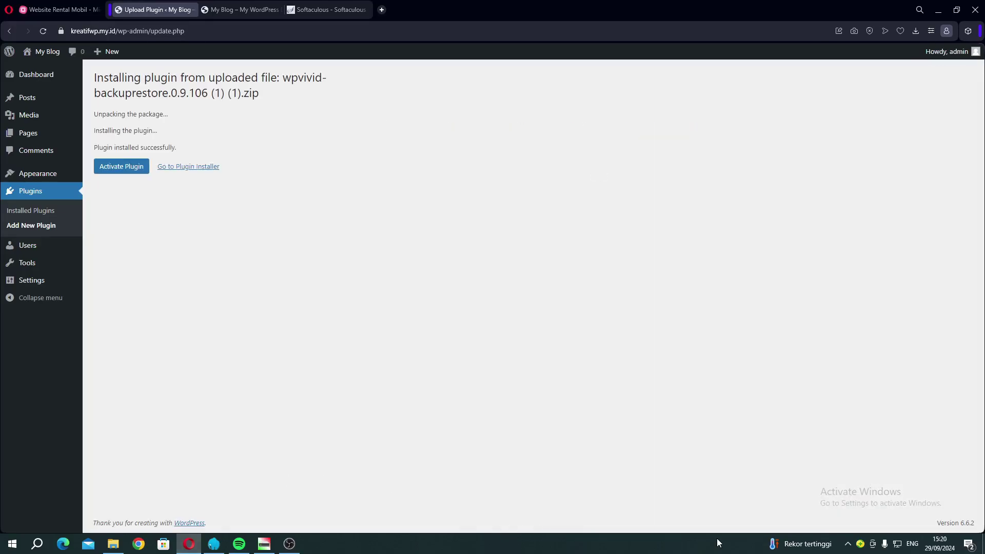
Activate the newly installed WPvivid Backup plugin (0.9.106).
right_click(274, 241)
click(104, 169)
click(104, 169)
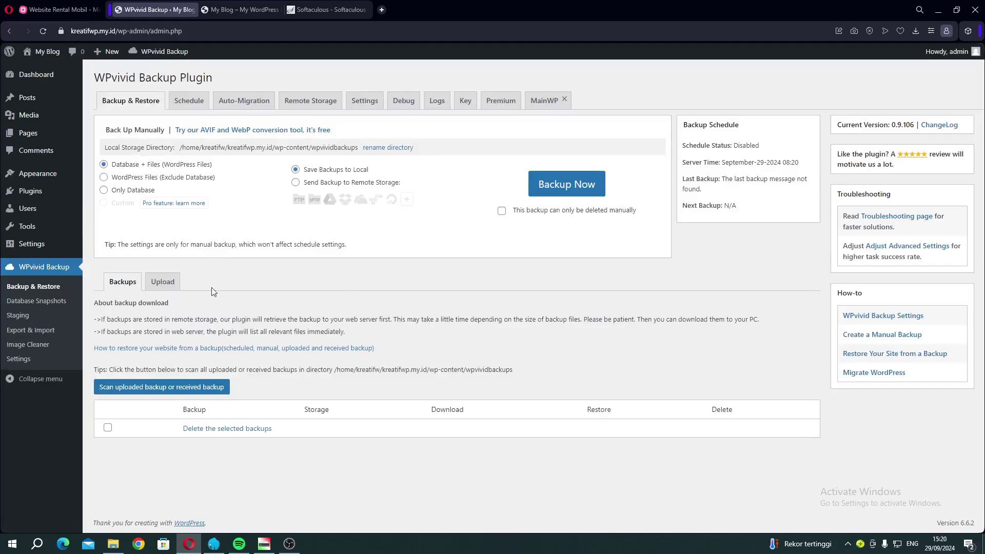
Drop the wprentcar backup_all zip into WPvivid's Upload area and start the upload.
click(154, 284)
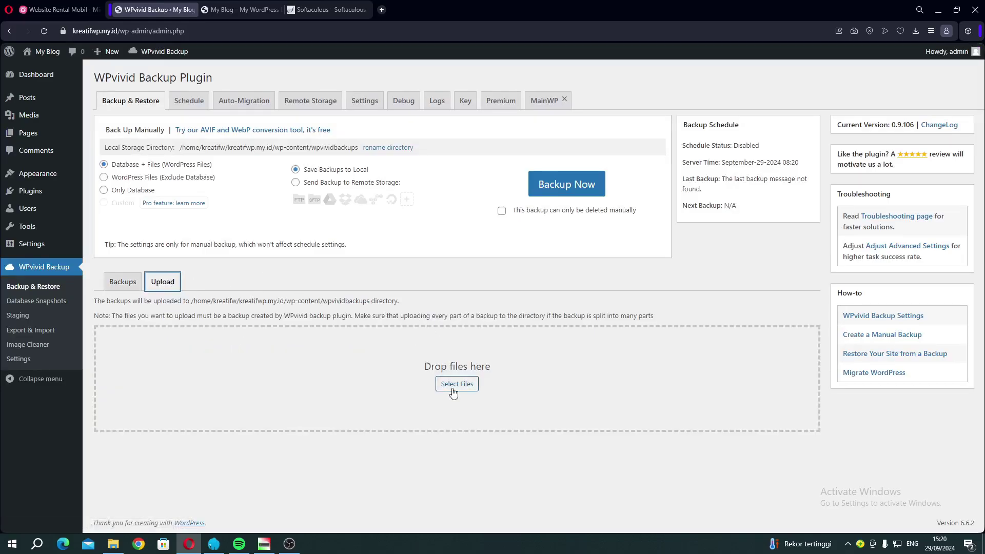
click(914, 31)
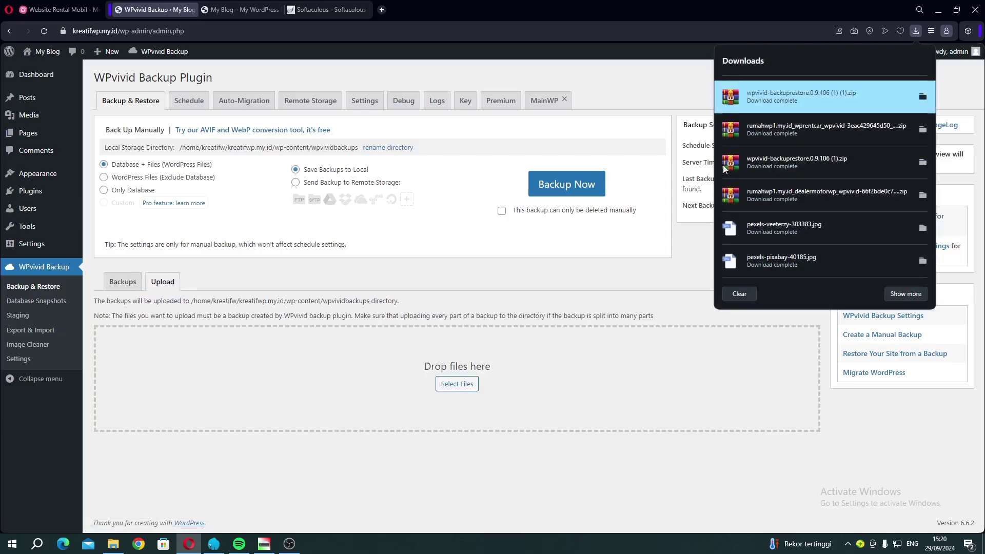
drag(761, 128, 436, 385)
click(110, 469)
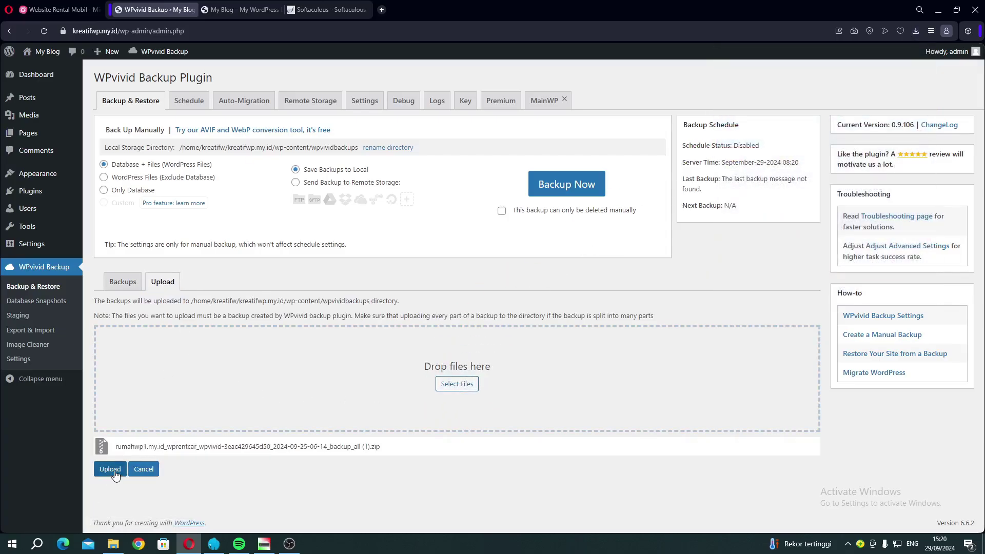
Let the upload reach 100% and acknowledge the alert, listing the 86.18 MB Sep-25-2024 backup.
drag(822, 453, 810, 444)
click(812, 447)
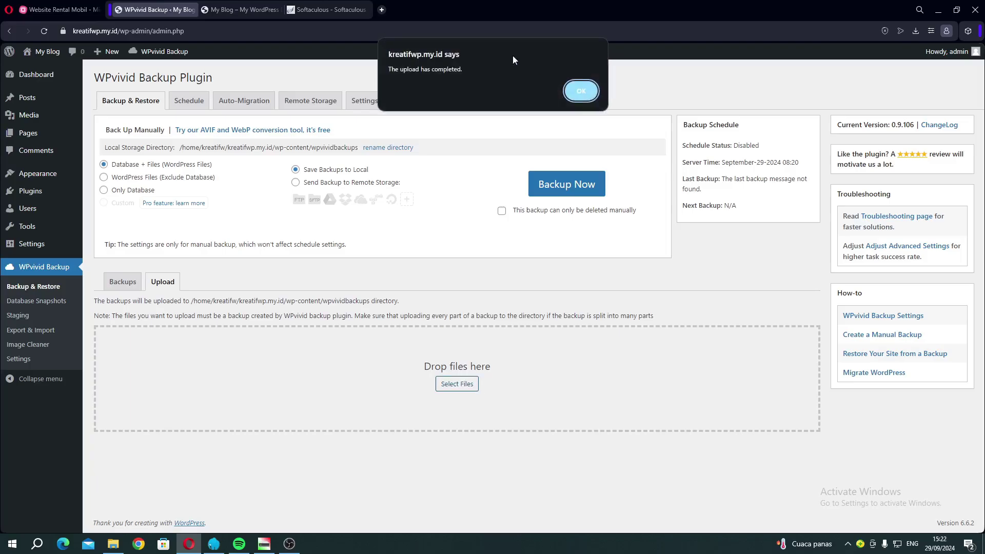
click(575, 93)
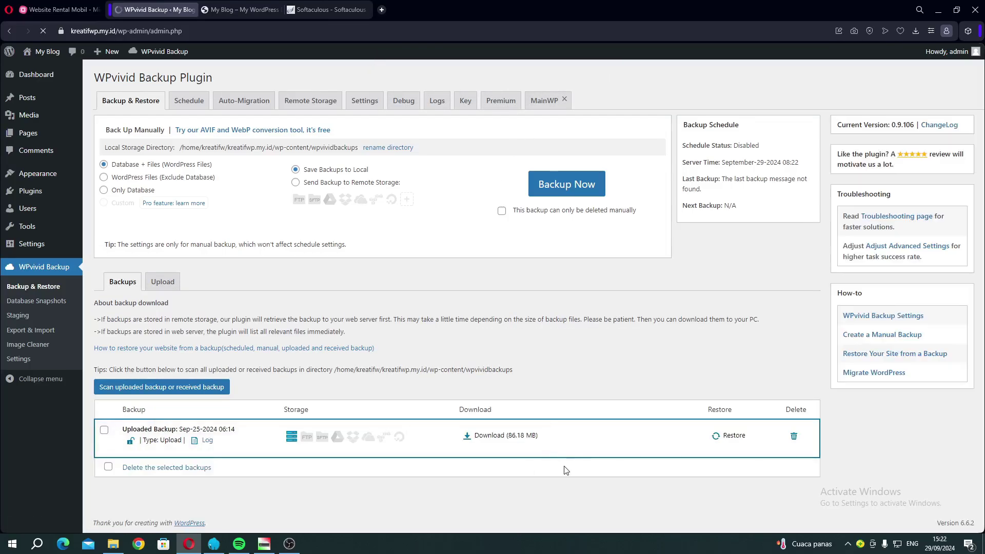
Start a restore from the uploaded Sep-25-2024 backup row and confirm it.
click(719, 440)
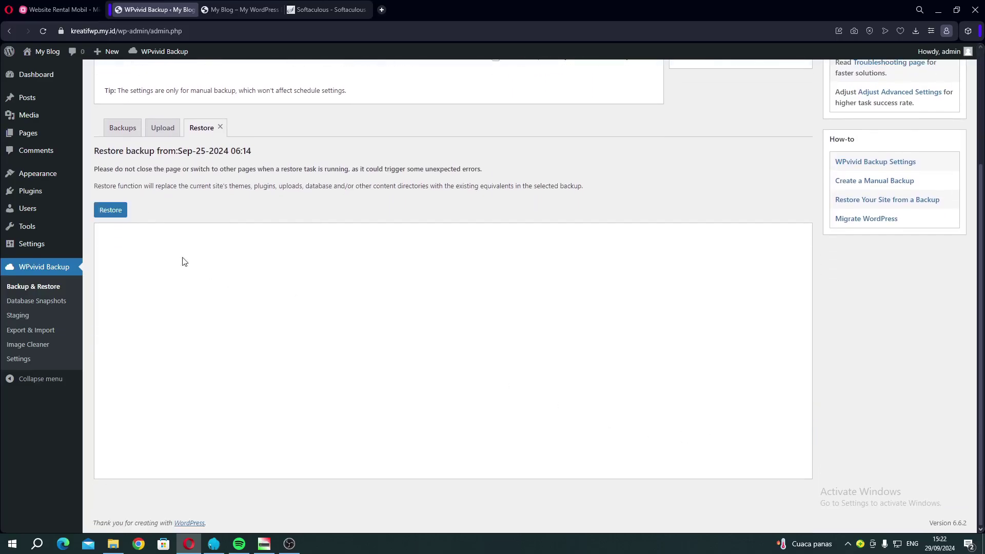
click(109, 211)
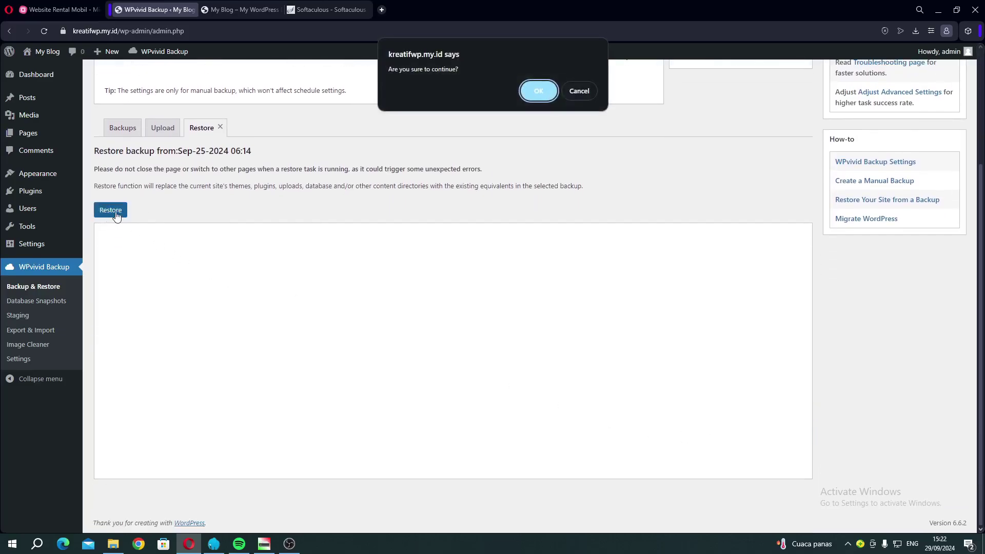
click(539, 88)
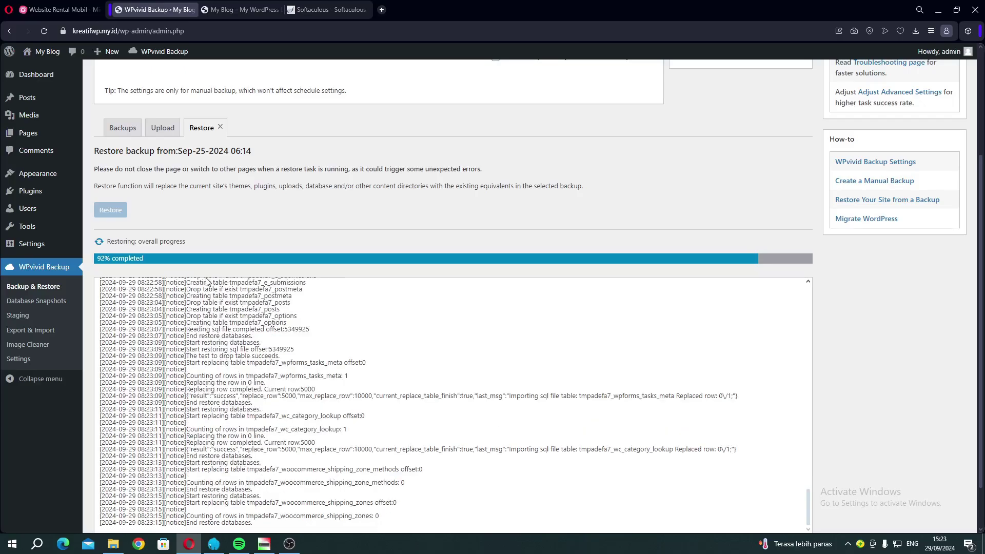
Return to the restore progress, wait for 100%, and dismiss the 'Restore completed successfully' alert.
click(297, 547)
click(298, 547)
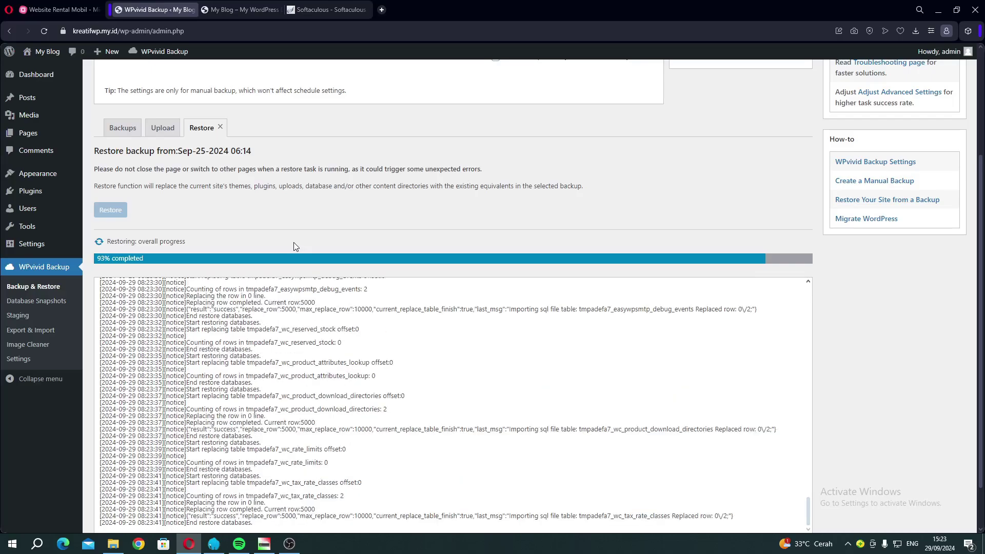
scroll(294, 242, down, 1)
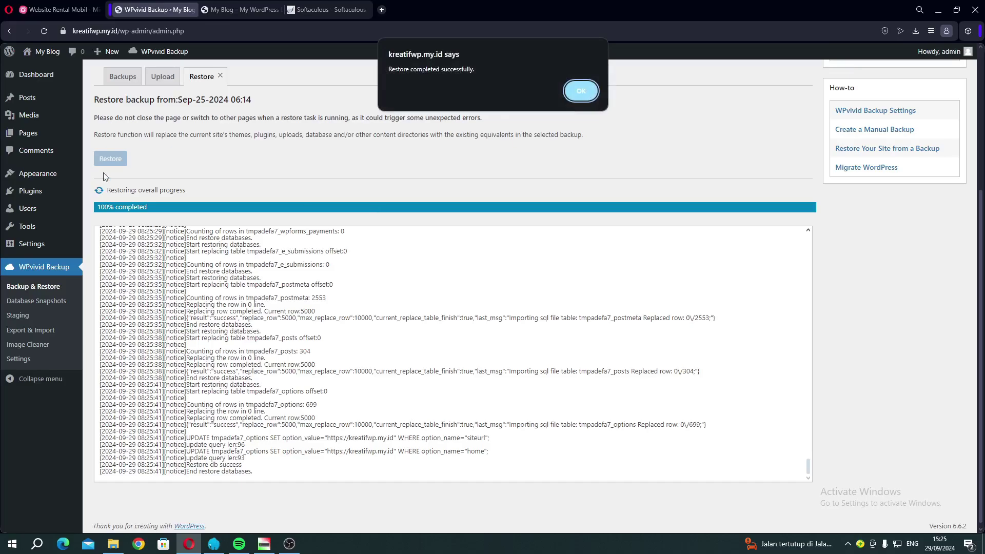
click(570, 92)
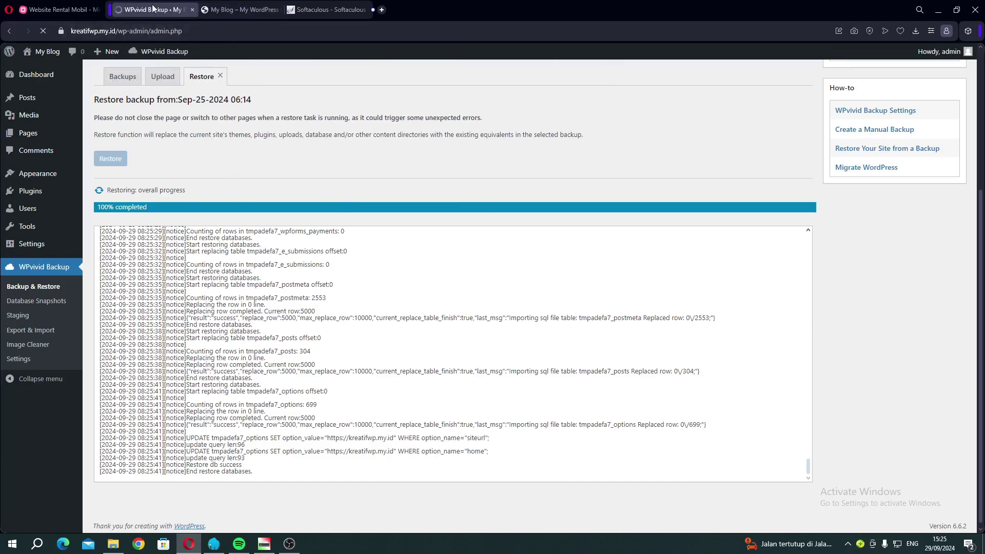
Reload the My Blog front-end tab so the restored Melayani Rental Mobil homepage appears.
click(226, 10)
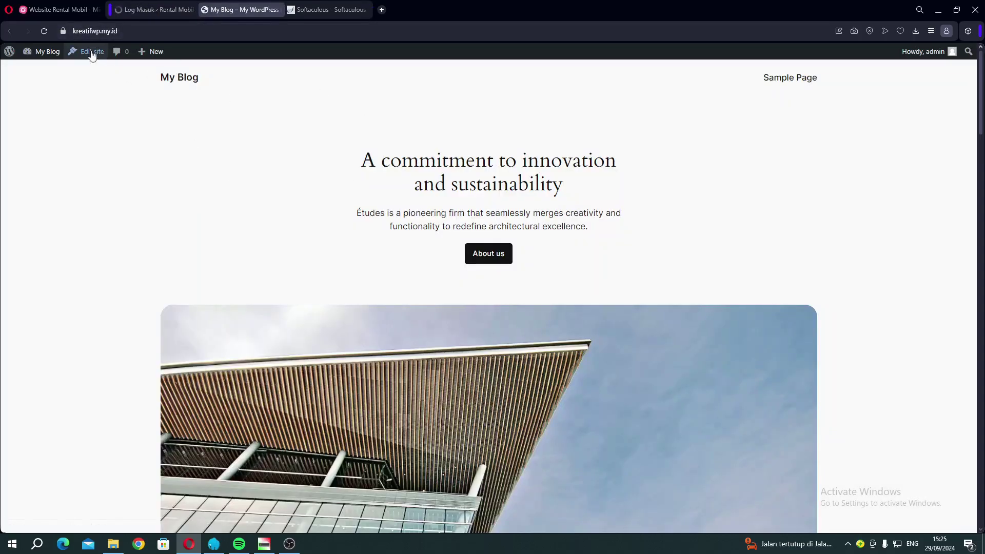
click(44, 30)
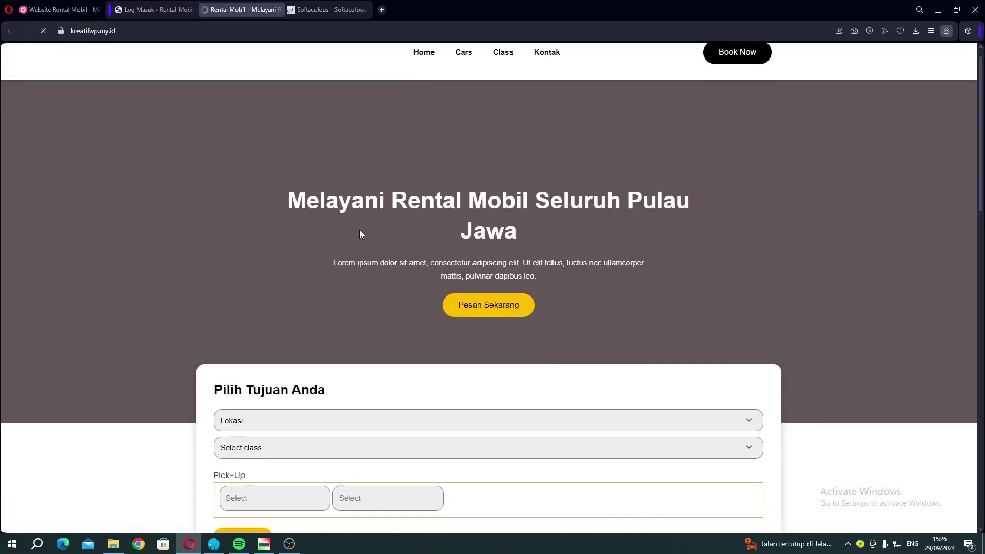
scroll(426, 189, down, 20)
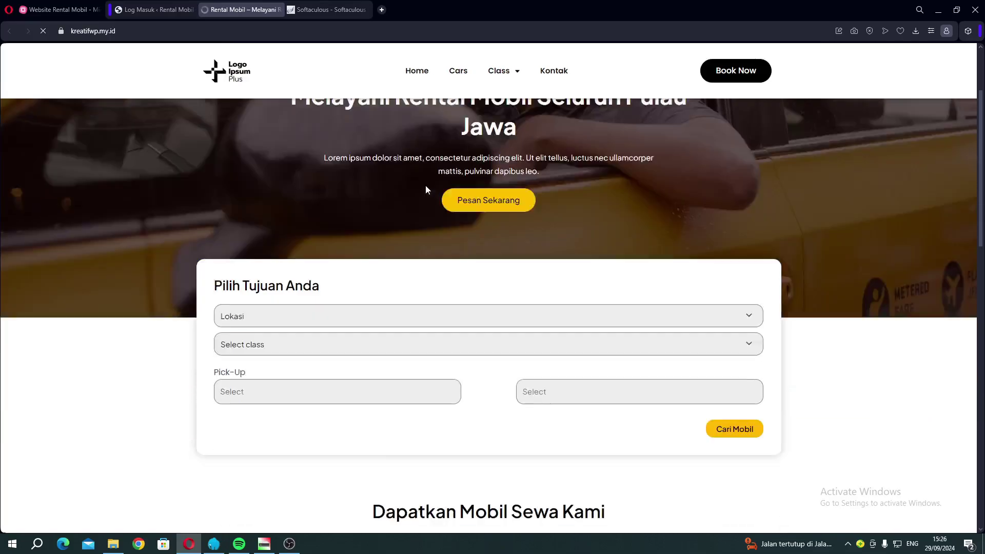
scroll(426, 190, up, 20)
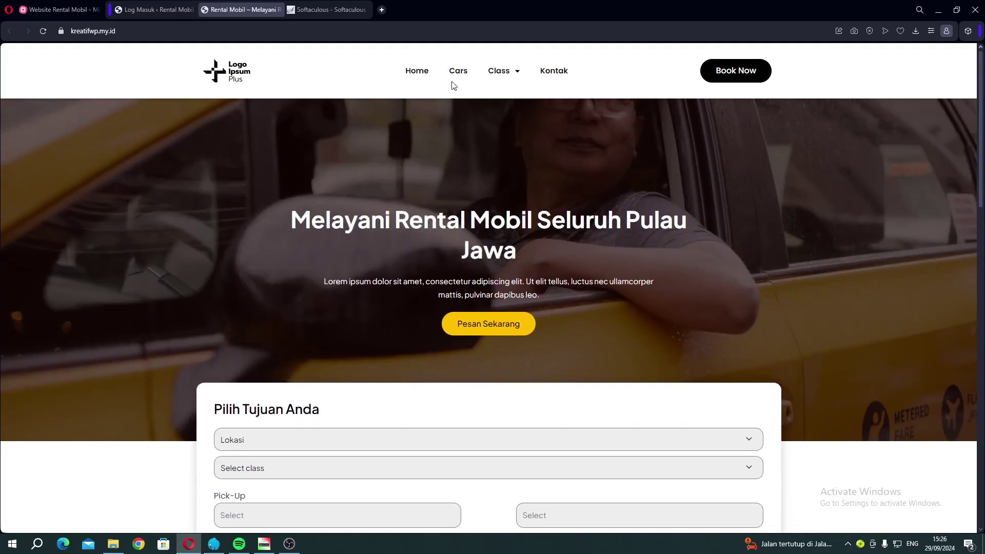
Browse the Cars page from the menu, then go back to Home.
click(463, 70)
scroll(417, 210, down, 8)
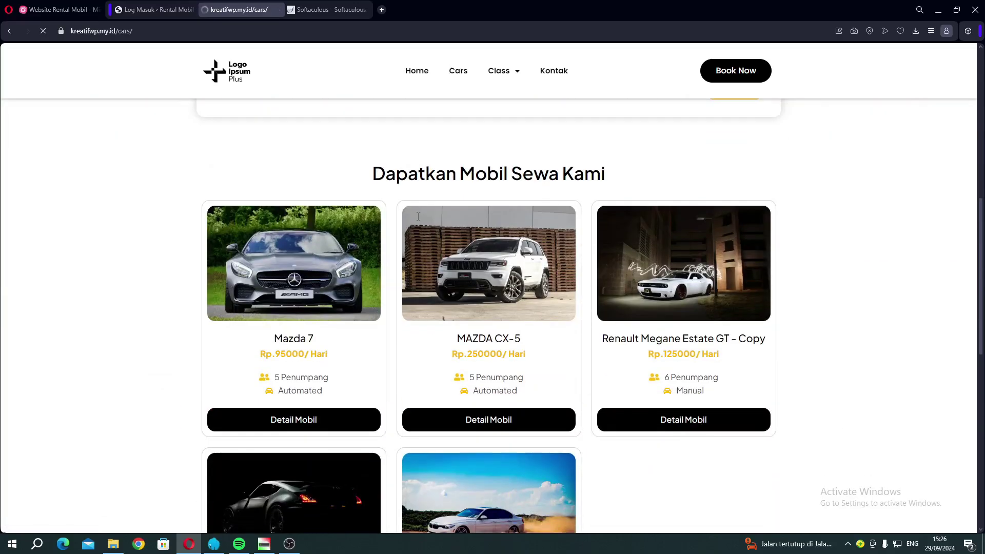
scroll(421, 226, down, 4)
scroll(318, 215, up, 4)
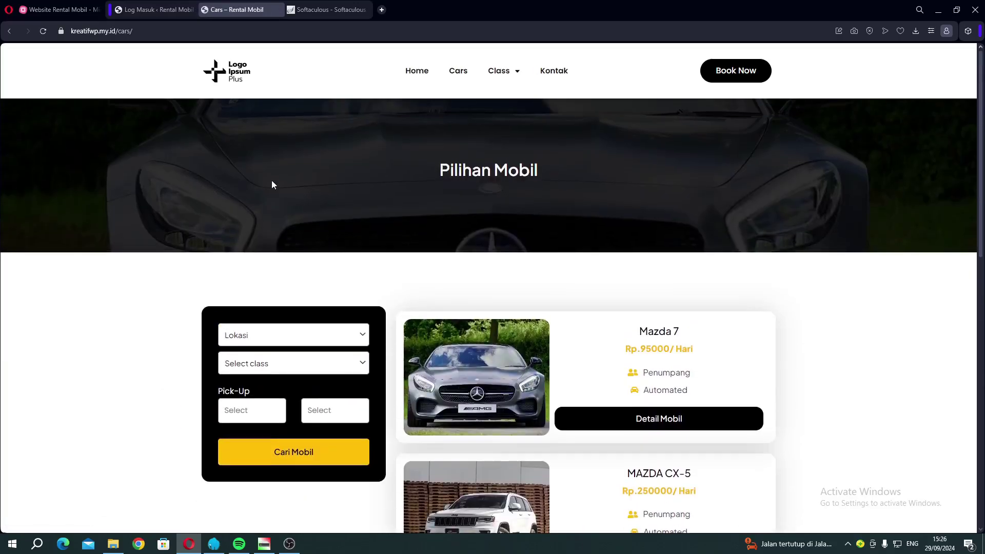
click(417, 71)
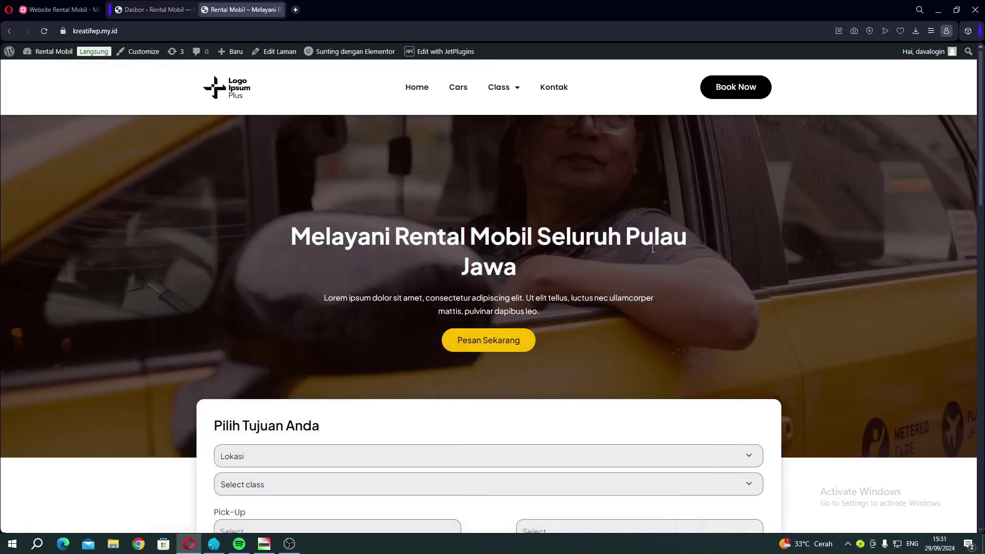
Scroll through the restored home page, then glance at the admin and the project mind map.
scroll(415, 249, down, 10)
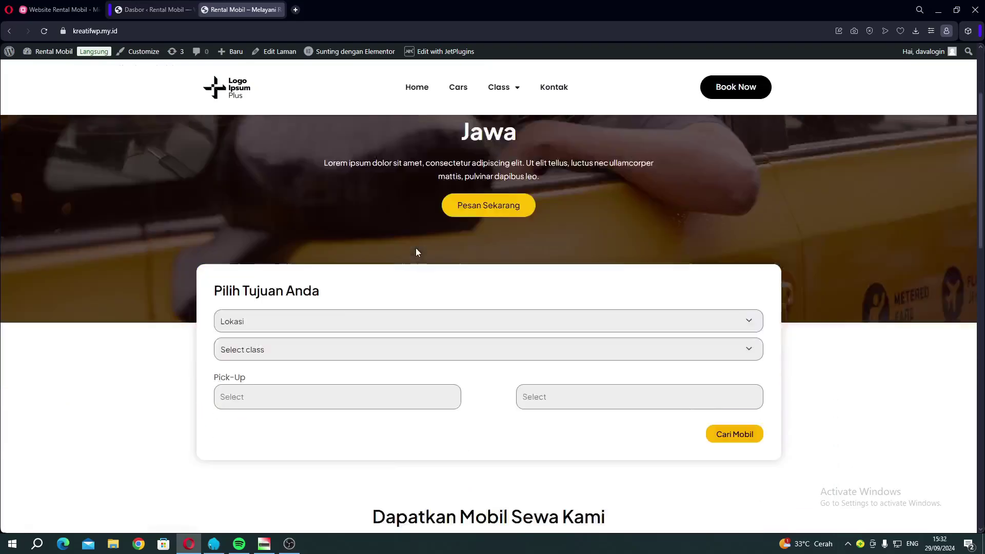
scroll(378, 259, up, 3)
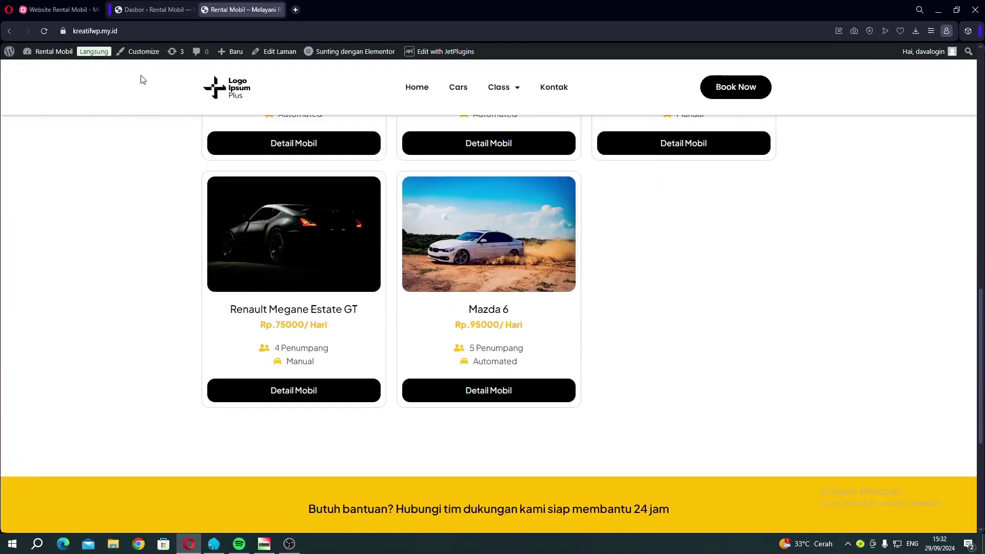
click(131, 13)
scroll(343, 244, down, 5)
scroll(343, 244, up, 5)
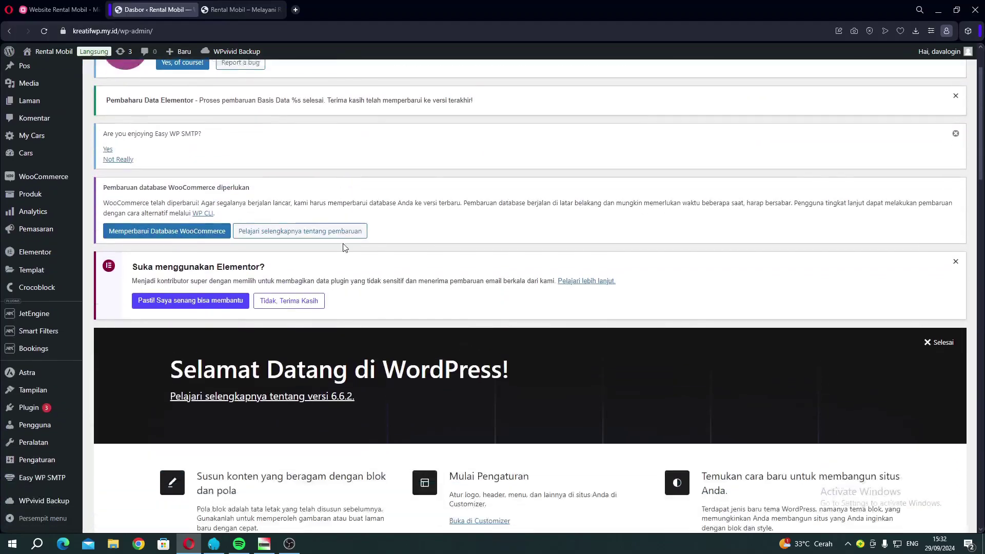
click(51, 12)
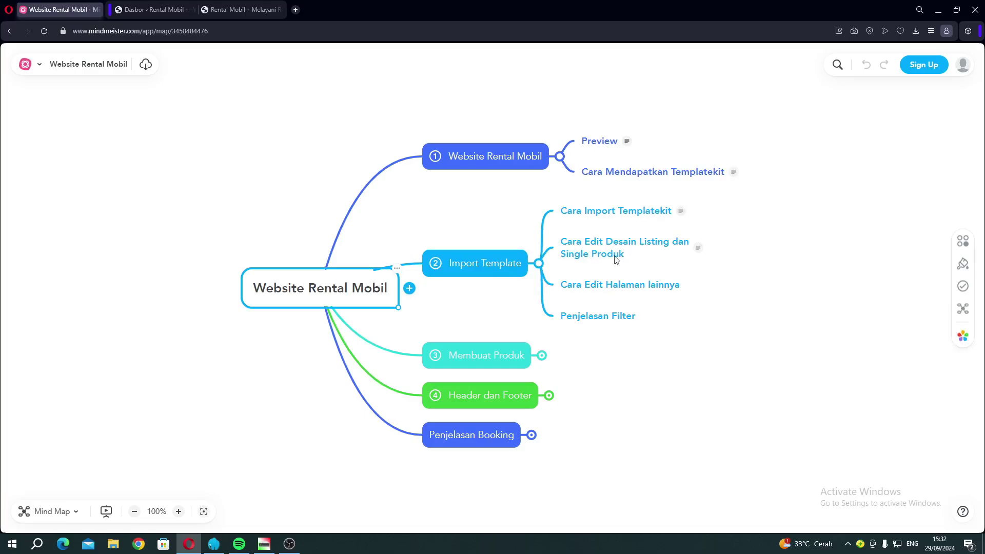
Review the home page's car listings again, then return to the Rental Mobil admin dashboard.
click(219, 11)
scroll(391, 230, up, 5)
scroll(391, 229, up, 5)
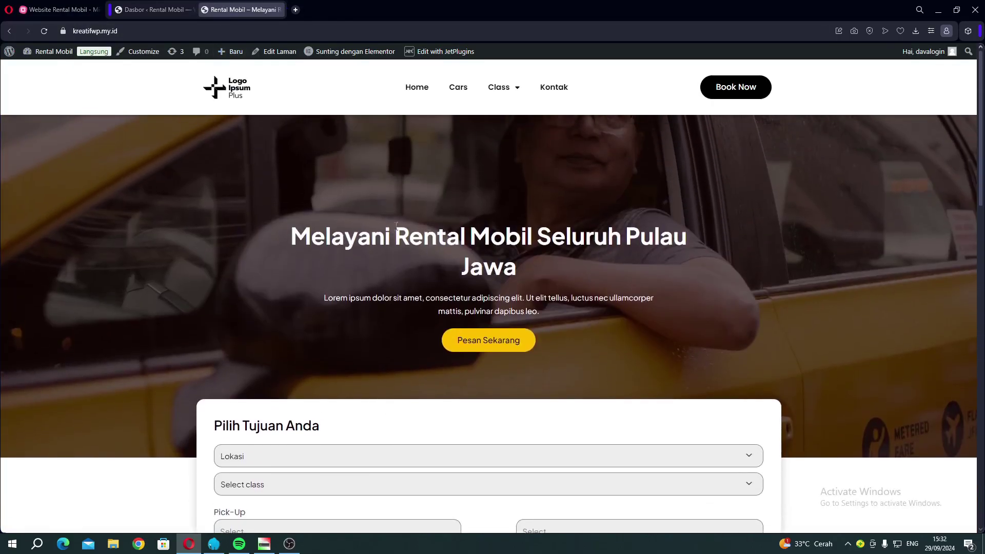
scroll(565, 231, down, 6)
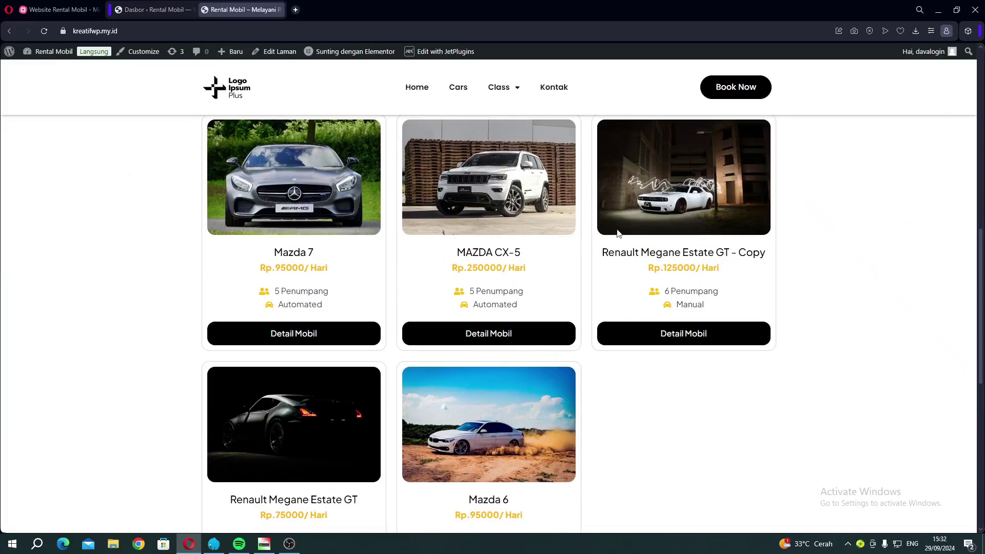
scroll(277, 257, up, 3)
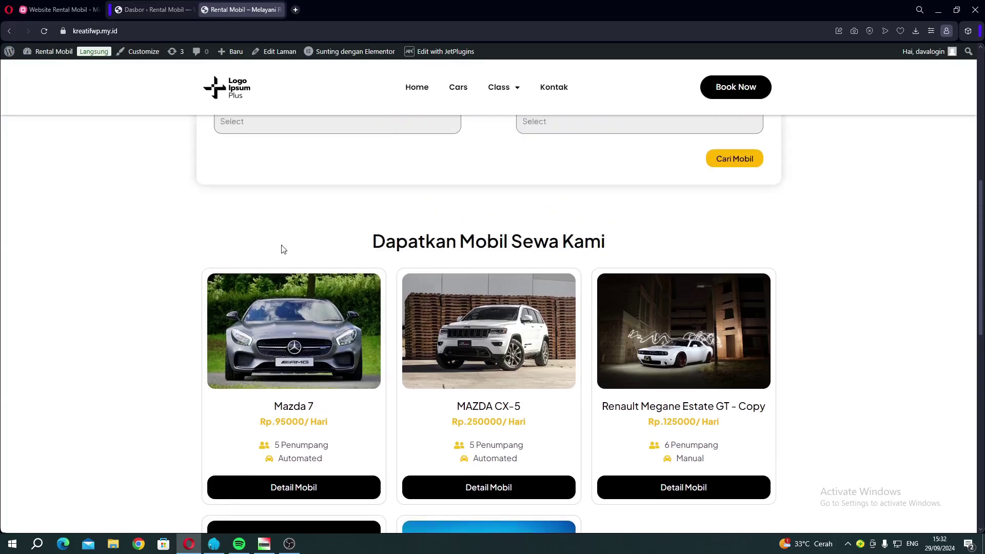
scroll(252, 223, down, 3)
scroll(467, 356, down, 2)
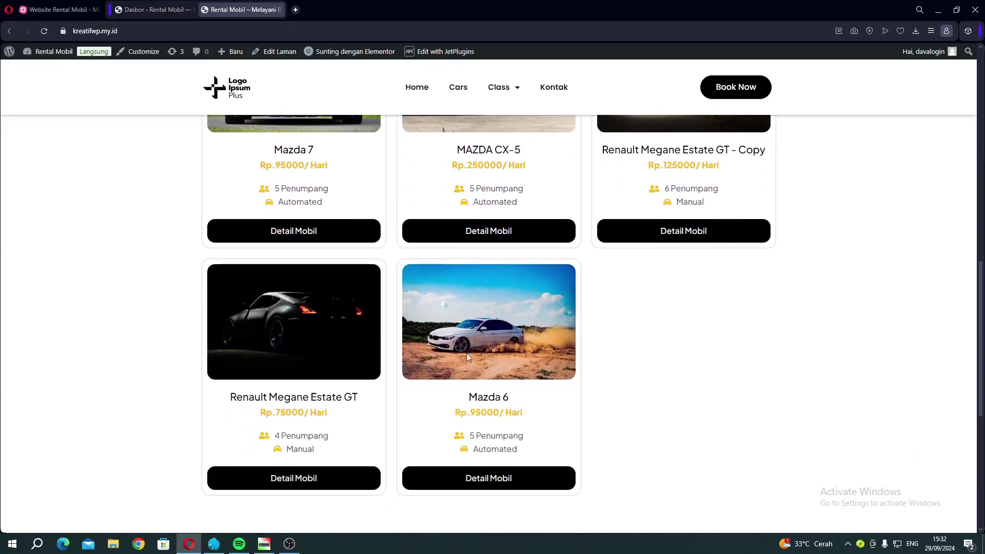
scroll(623, 231, up, 3)
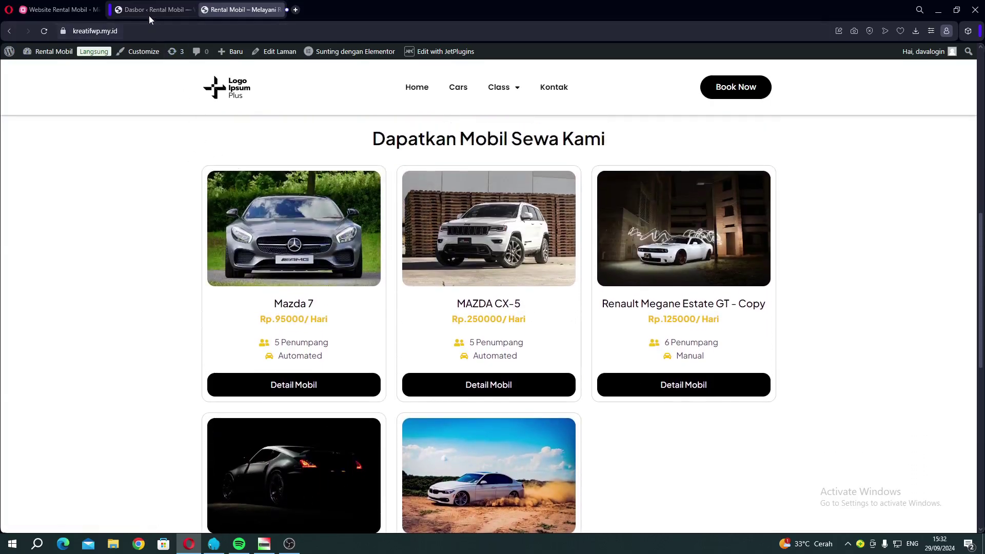
click(146, 13)
From JetEngine Listings, open Listing Mobil's 'Sunting dengan Elementor' editor in a new tab.
mouse_move(43, 399)
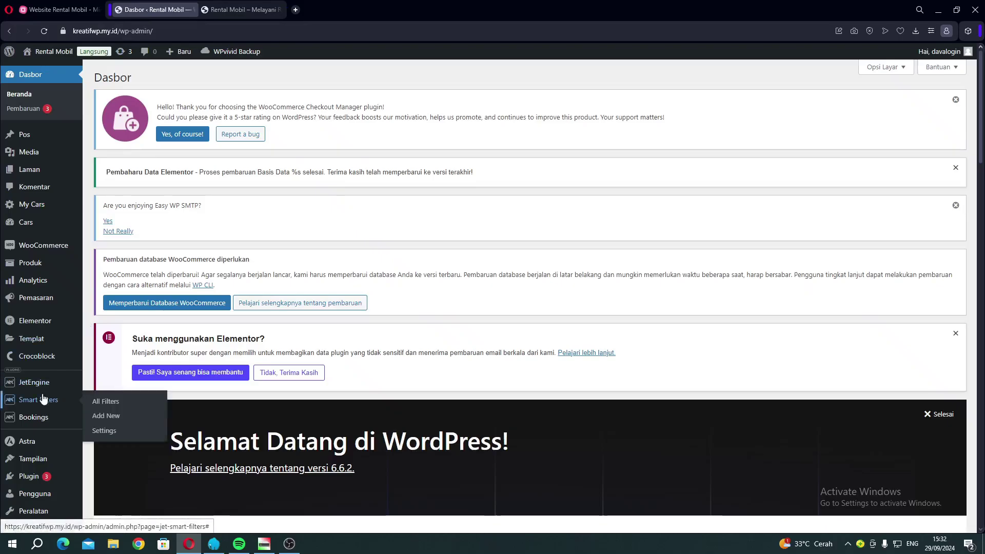
click(102, 402)
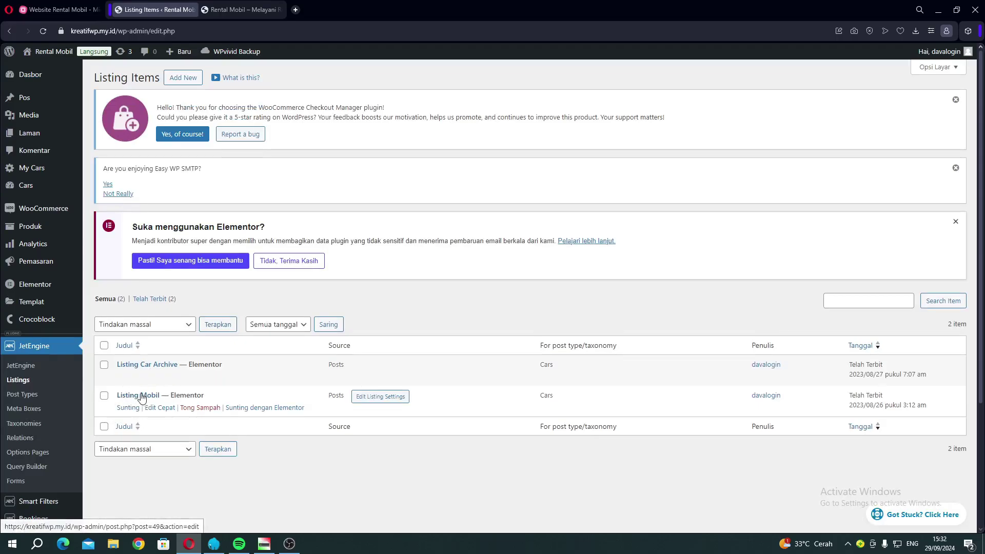
right_click(245, 408)
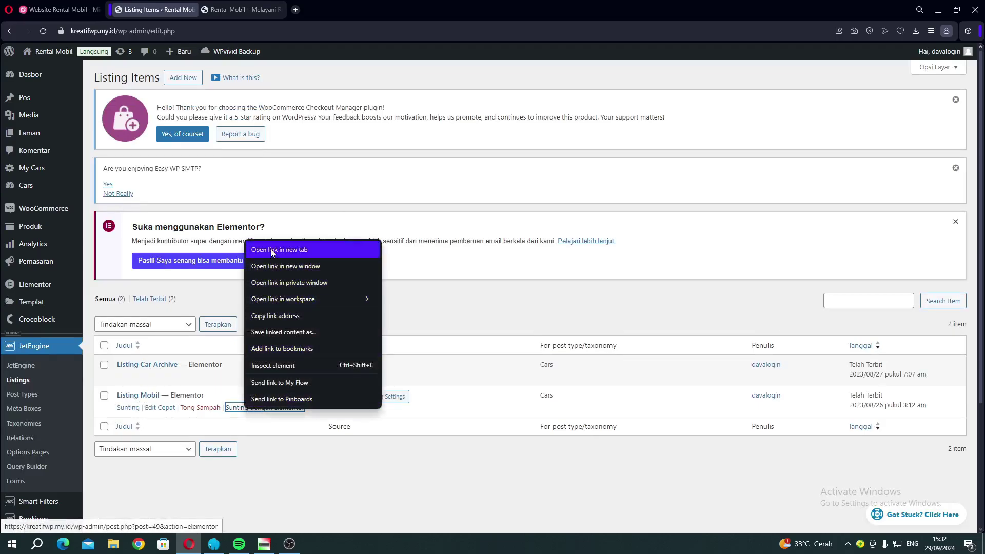
click(290, 250)
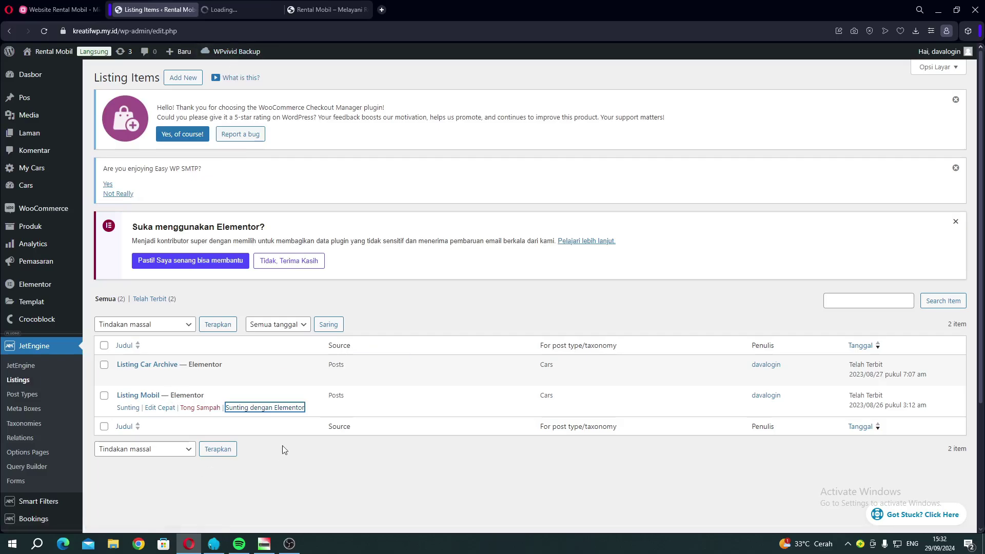
click(226, 15)
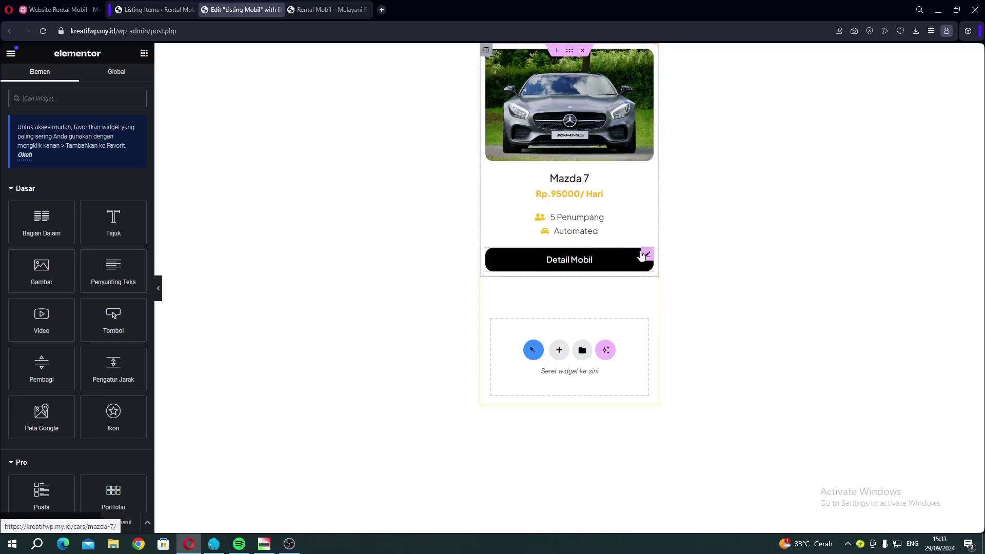
Set the Detail Mobil button background to red #FF0909, then select the Mazda 7 title's style settings.
click(647, 254)
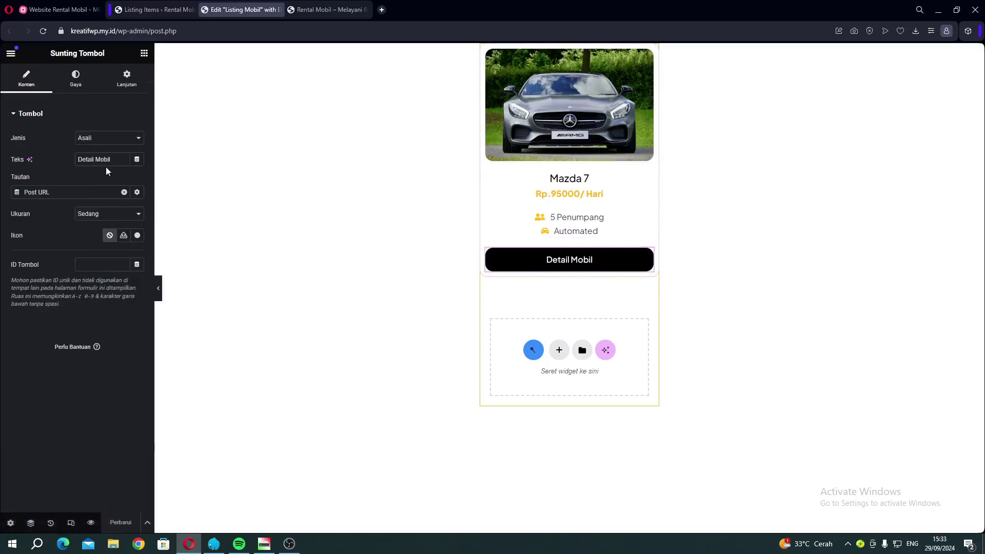
drag(112, 160, 66, 164)
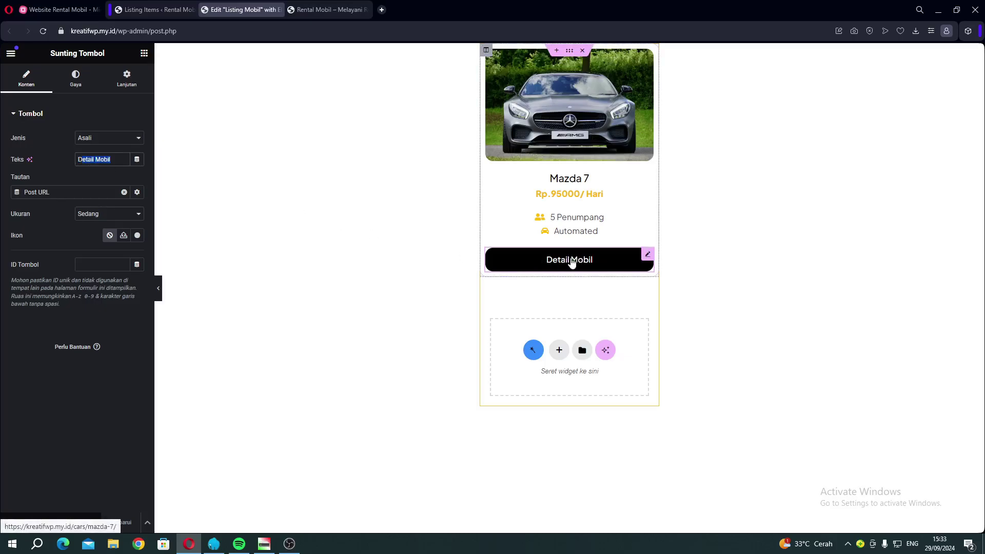
click(74, 170)
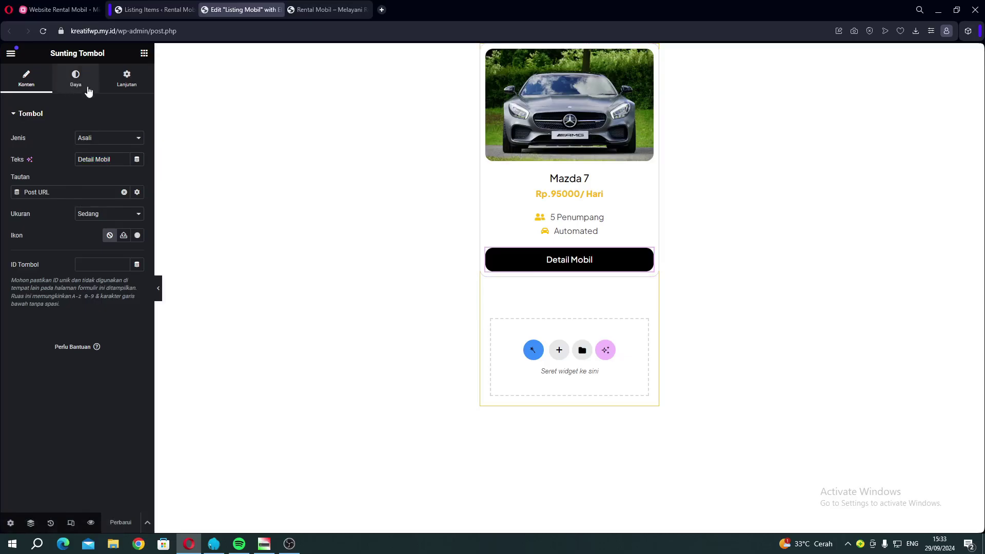
click(87, 90)
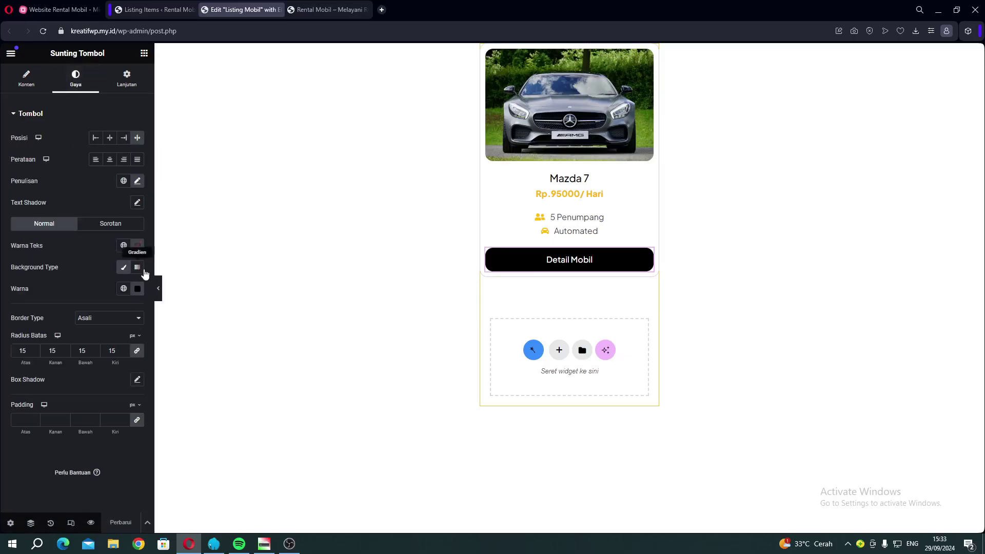
click(138, 288)
click(192, 330)
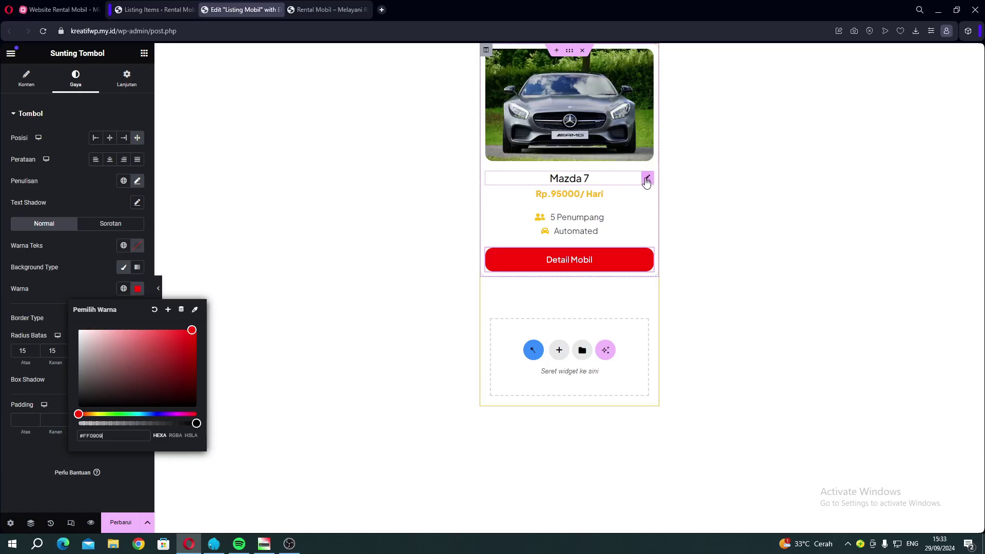
click(647, 179)
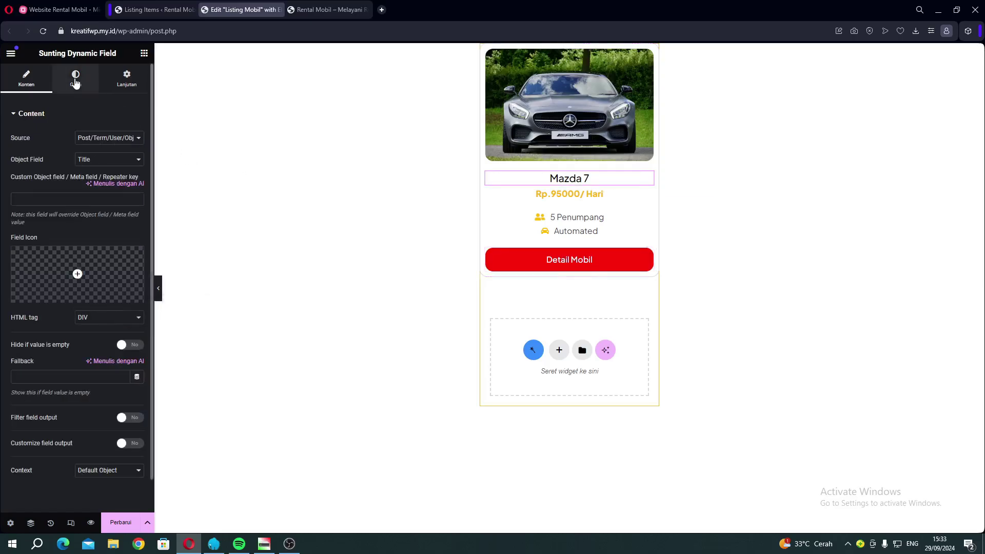
click(75, 82)
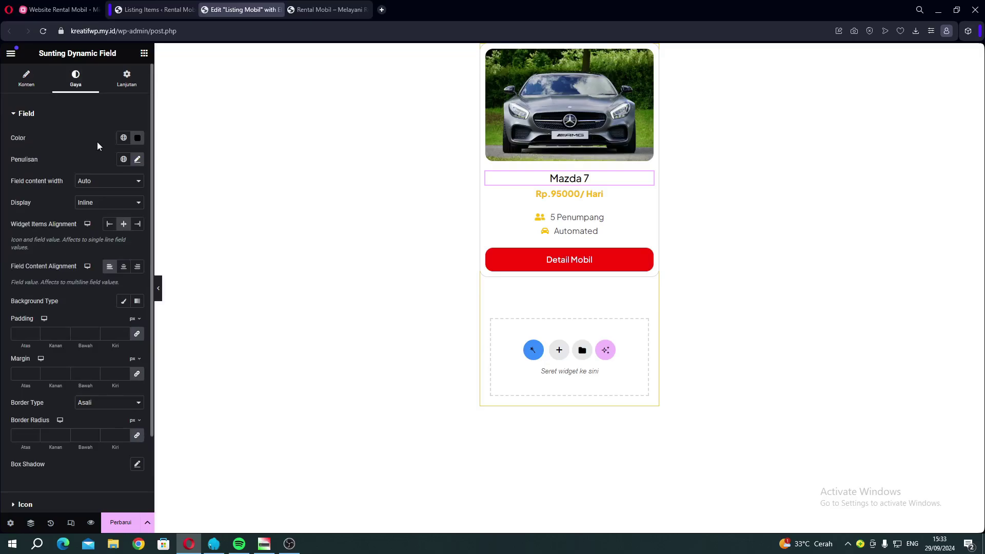
Set the Mazda 7 car name's text colour to bright blue #010DFF.
click(137, 138)
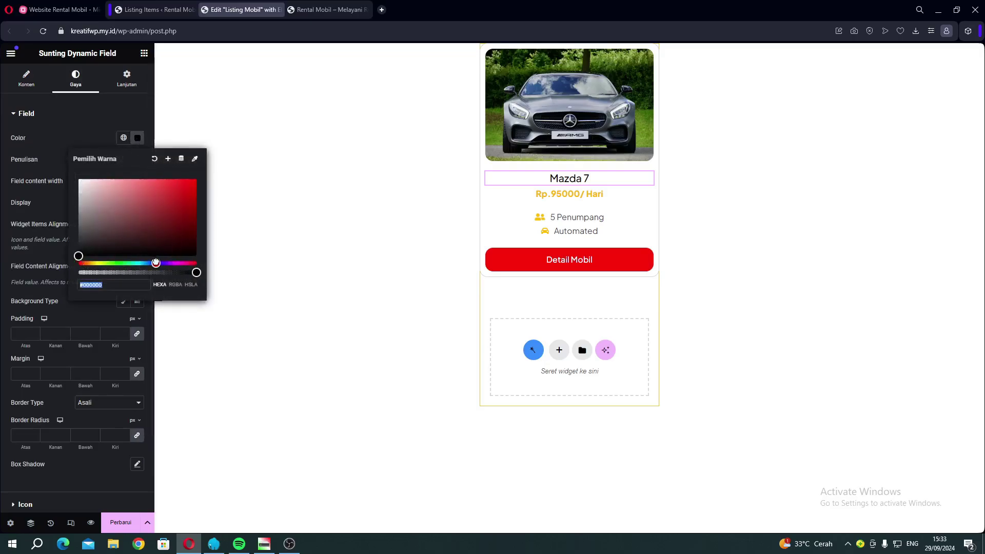
click(156, 263)
drag(189, 184, 195, 181)
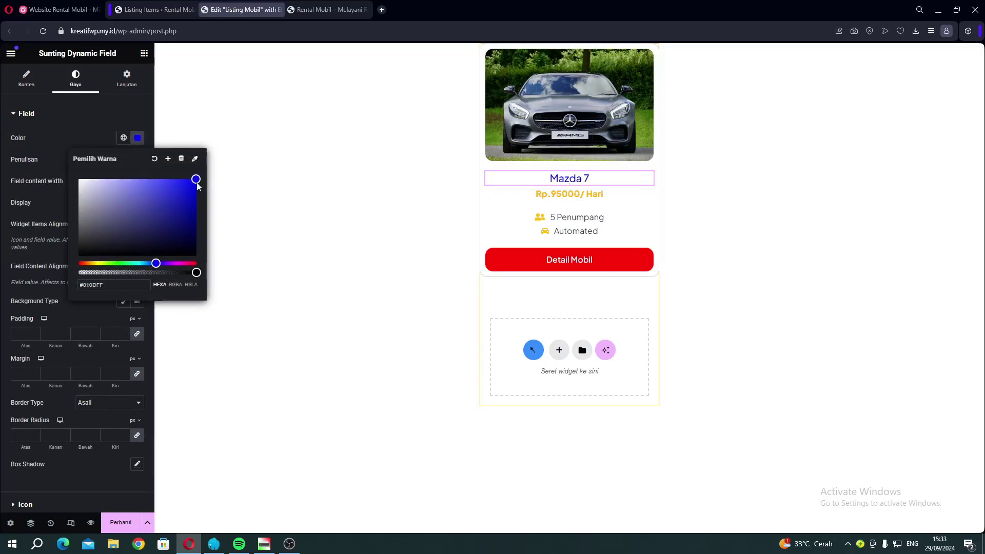
click(32, 163)
Give the car name 31 px Poor Story typography and save the Listing Mobil template.
click(138, 160)
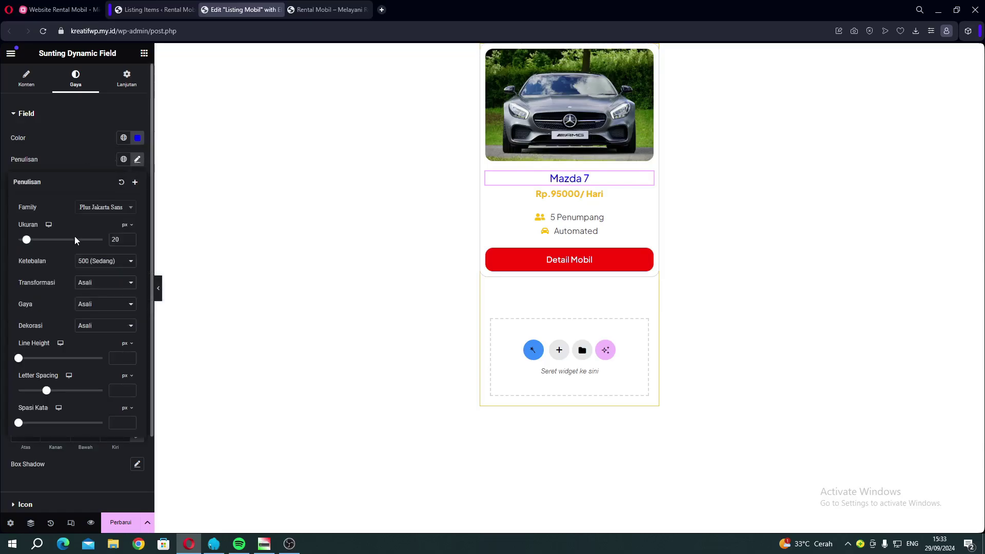
mouse_move(26, 241)
mouse_down()
mouse_move(42, 242)
mouse_move(31, 243)
mouse_up()
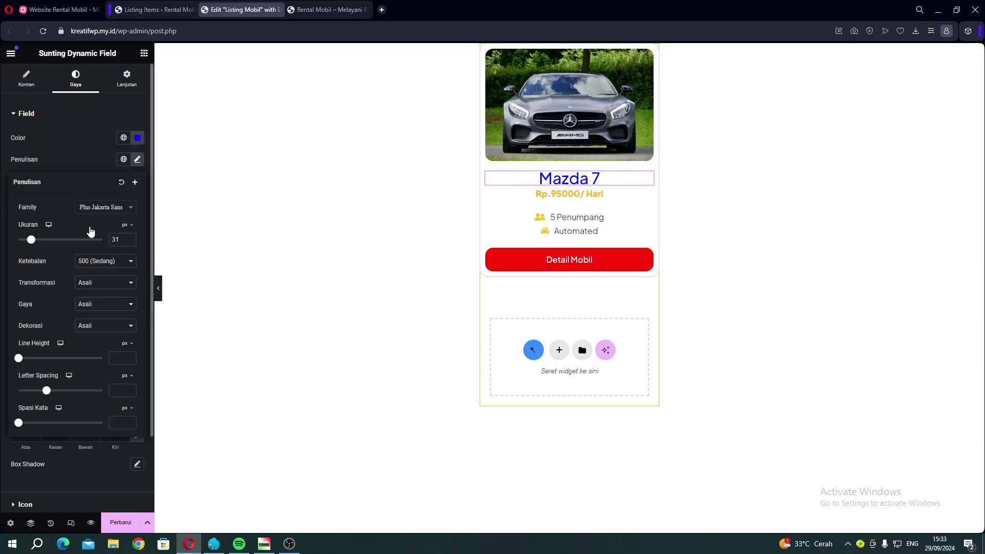
click(105, 208)
scroll(101, 289, down, 1)
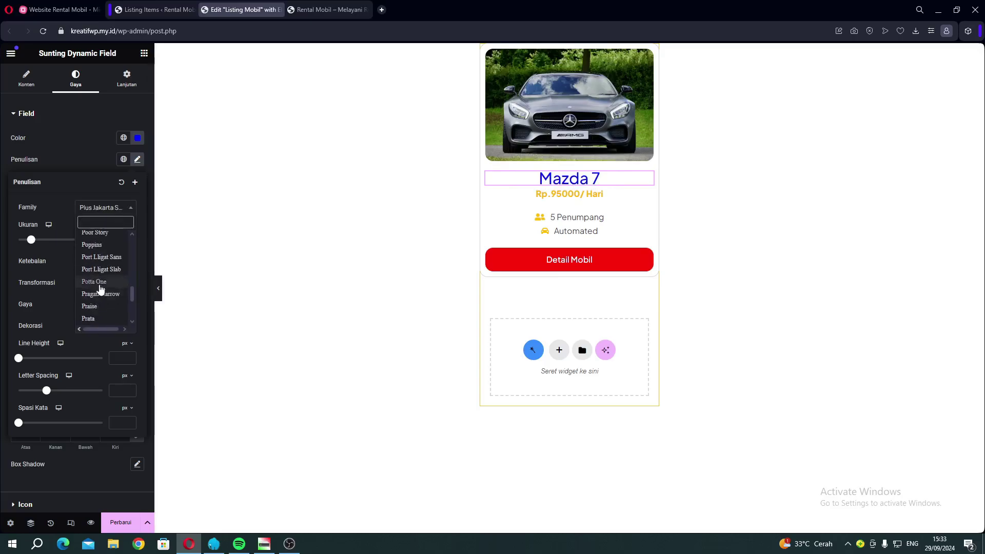
click(95, 239)
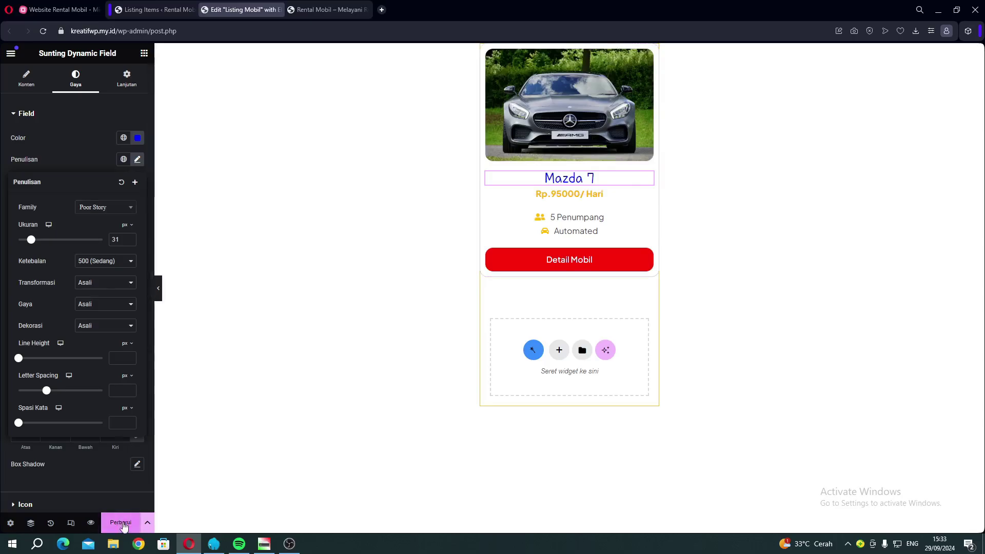
click(121, 522)
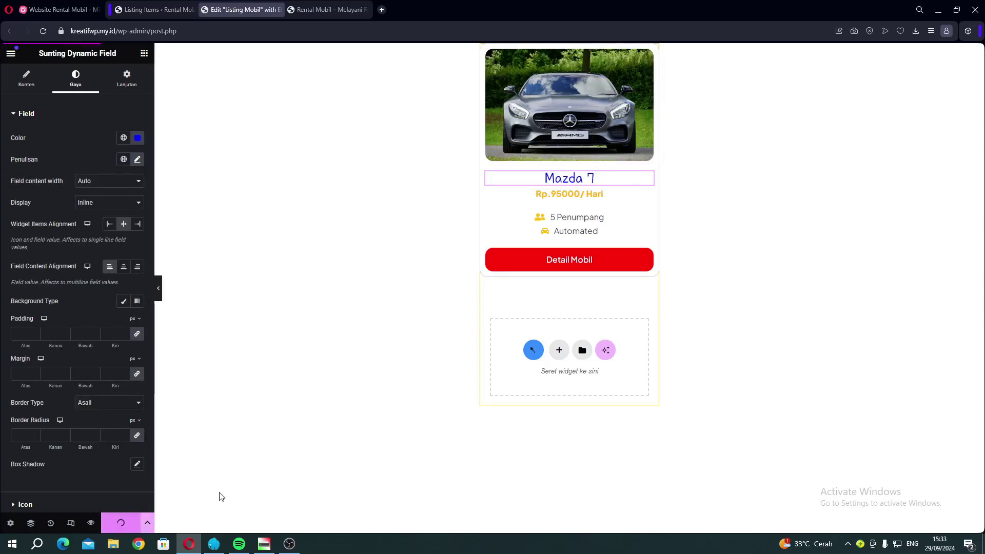
Reload the live car listing page to check the blue titles and red buttons.
click(320, 13)
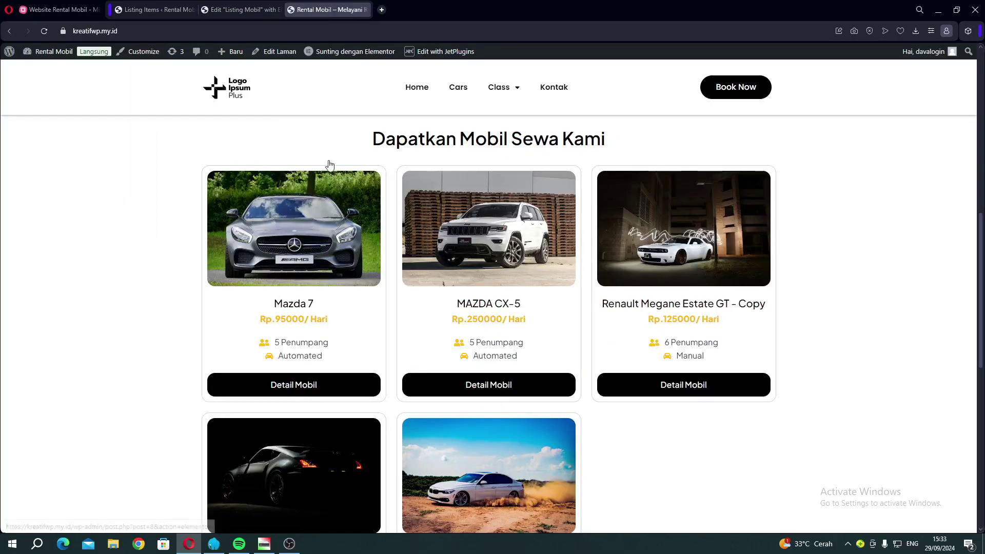
click(45, 32)
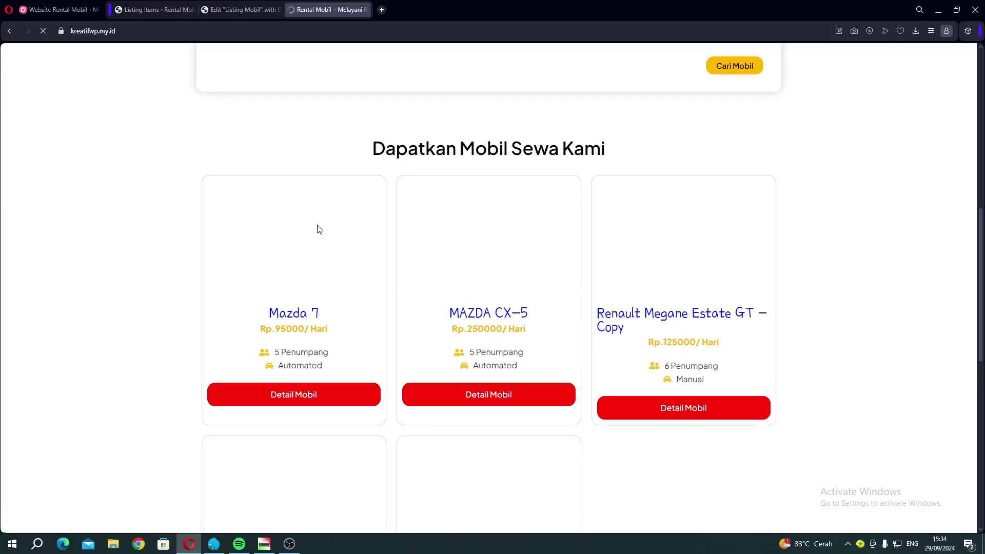
scroll(491, 311, down, 4)
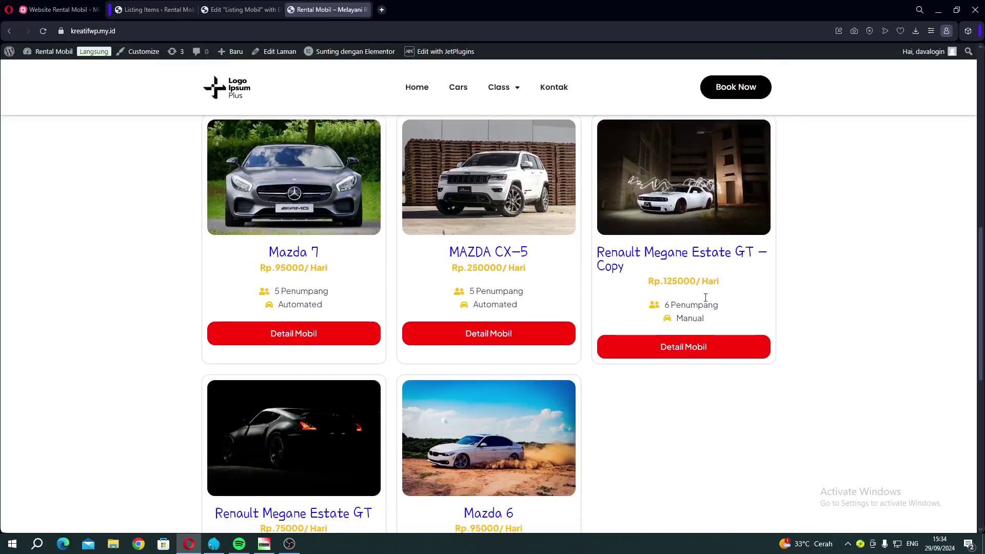
scroll(403, 354, up, 3)
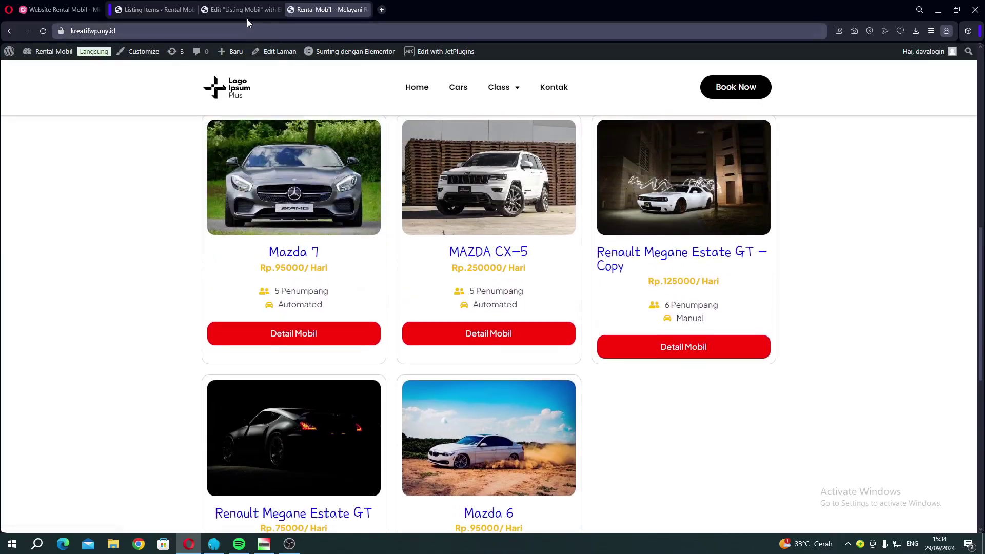
Close the Listing Mobil editor and open the MAZDA CX-5 detail page on the live site.
click(246, 15)
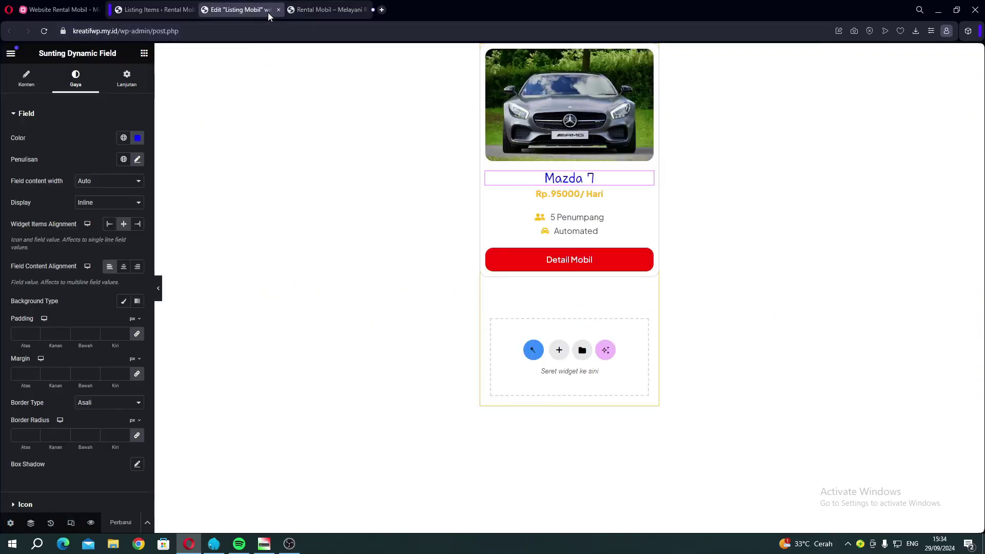
click(281, 10)
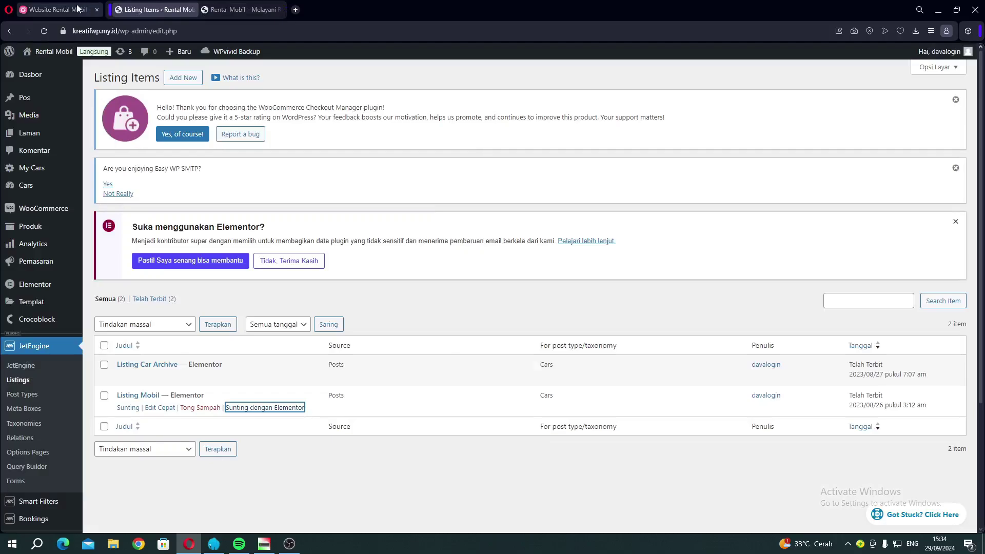
click(79, 9)
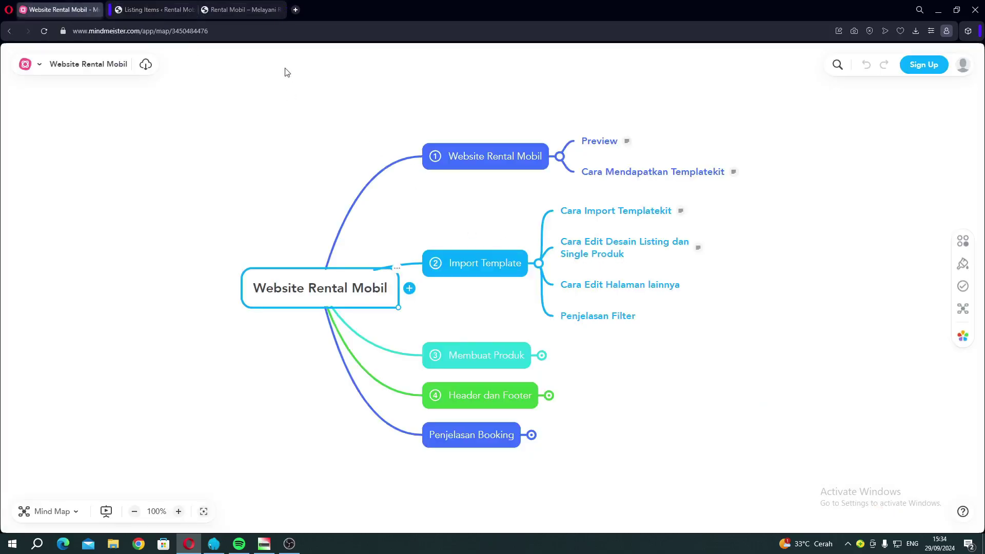
click(230, 14)
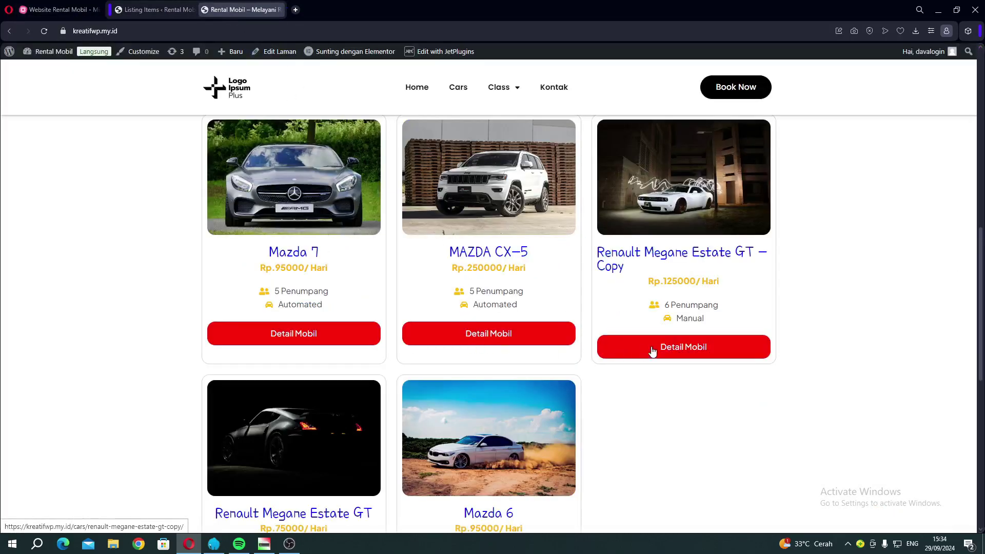
click(499, 340)
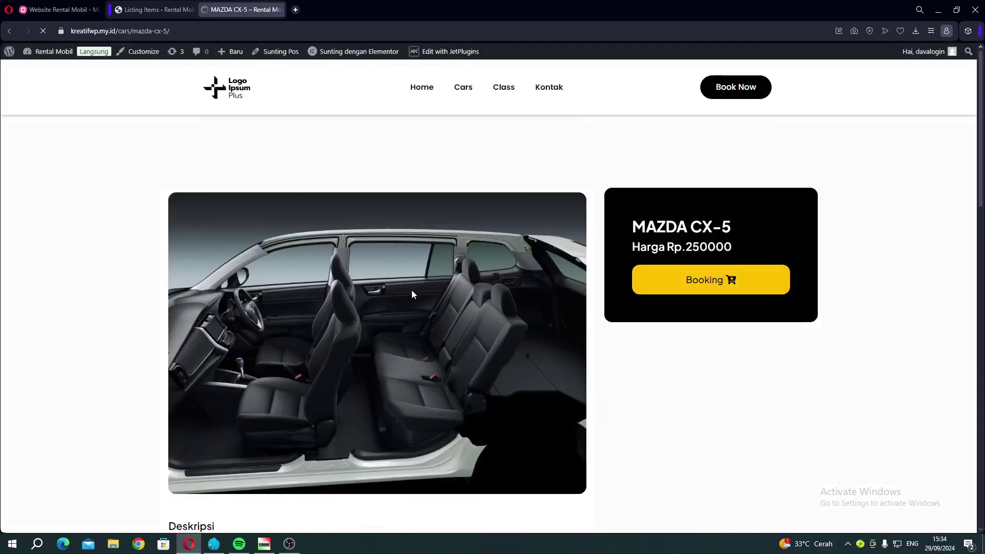
scroll(285, 225, down, 4)
scroll(284, 226, down, 10)
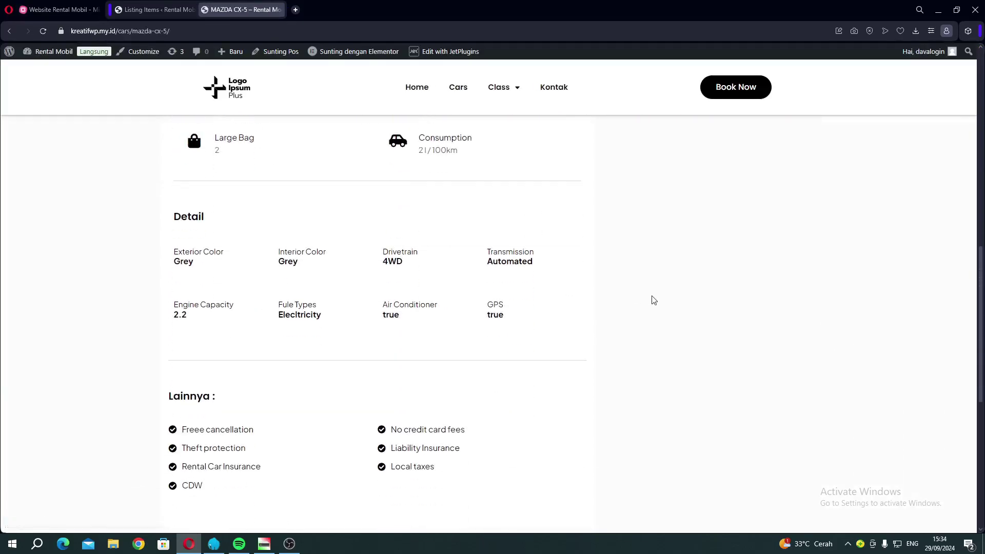
scroll(278, 279, up, 14)
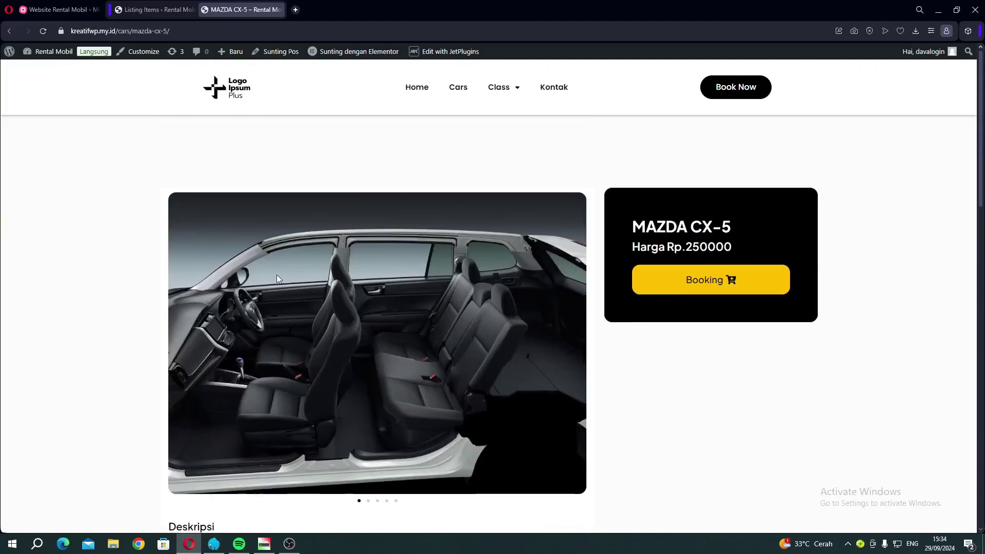
Go to Templat > Theme Builder > Single Post and open Detail Cars' editor in a new tab.
click(141, 10)
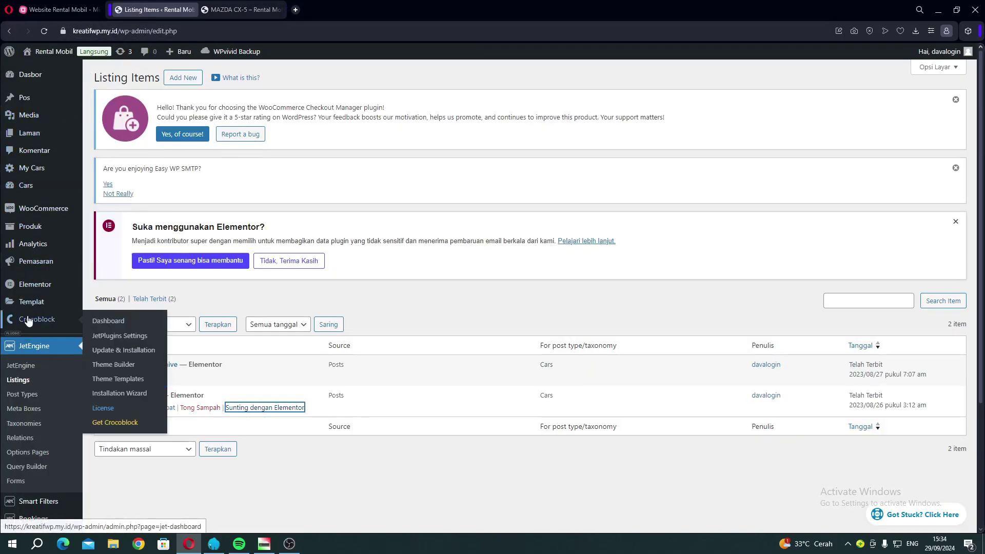
mouse_move(35, 303)
mouse_move(37, 284)
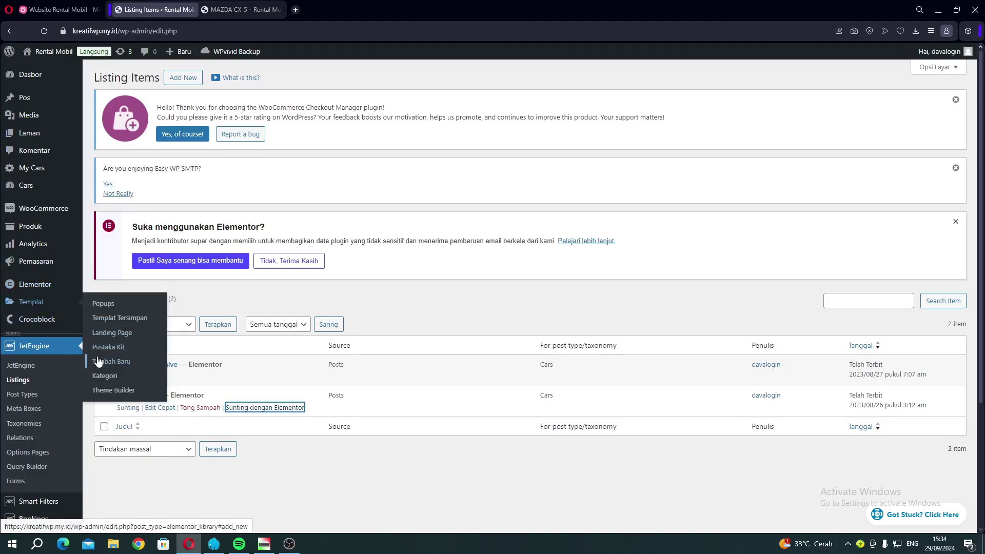
mouse_move(42, 321)
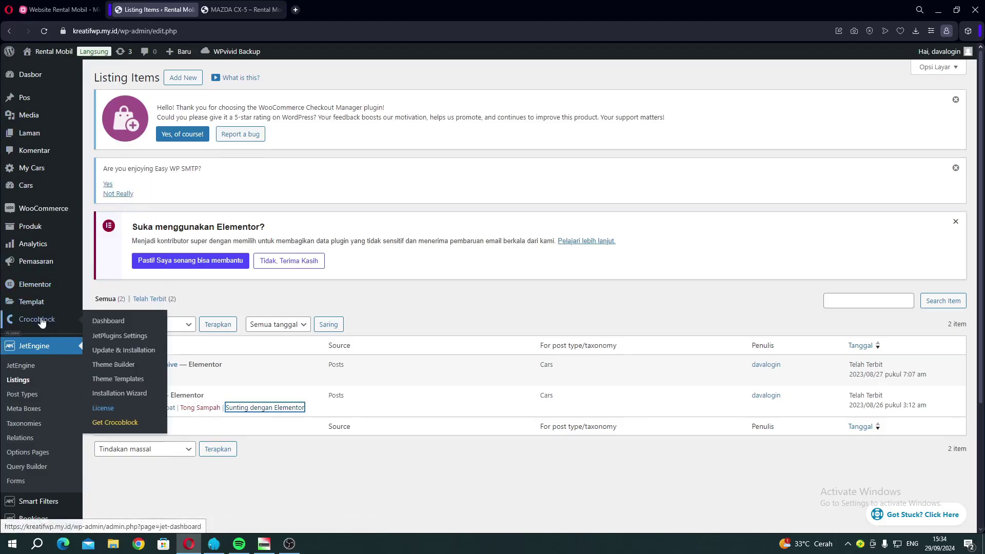
click(106, 381)
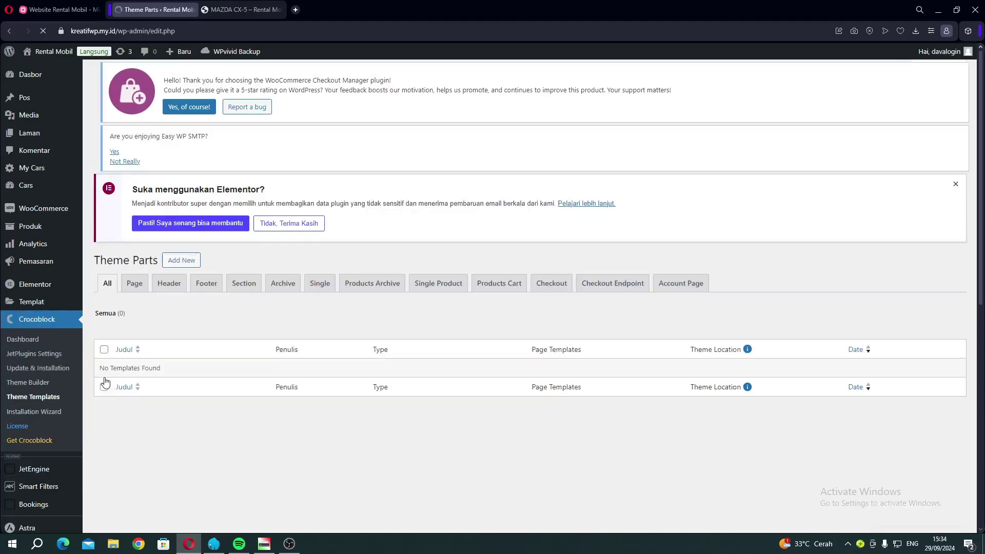
mouse_move(38, 298)
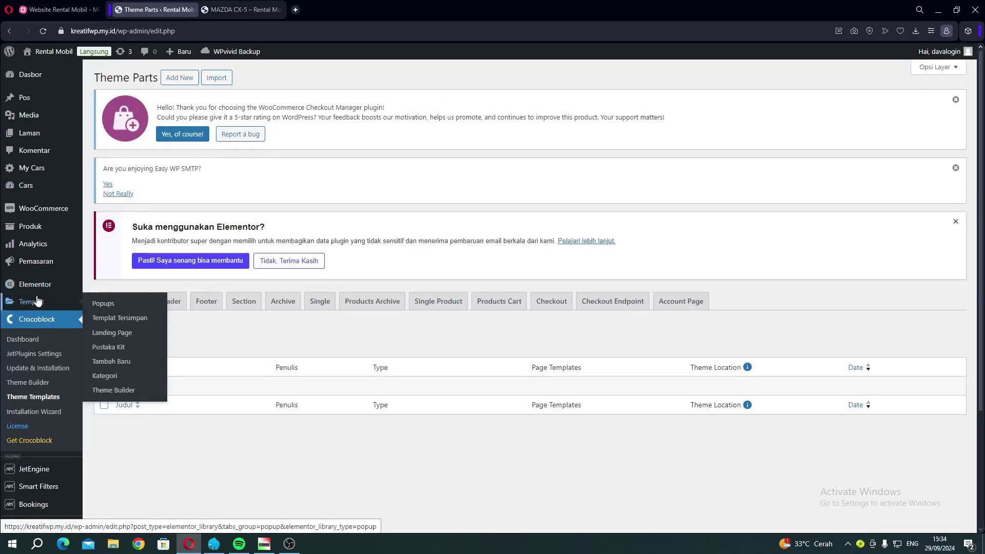
click(111, 391)
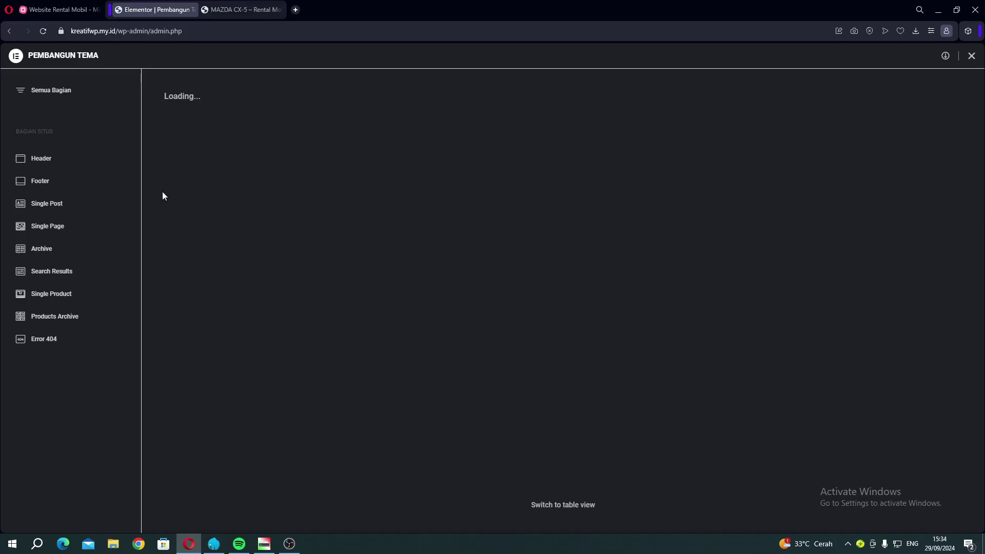
click(53, 206)
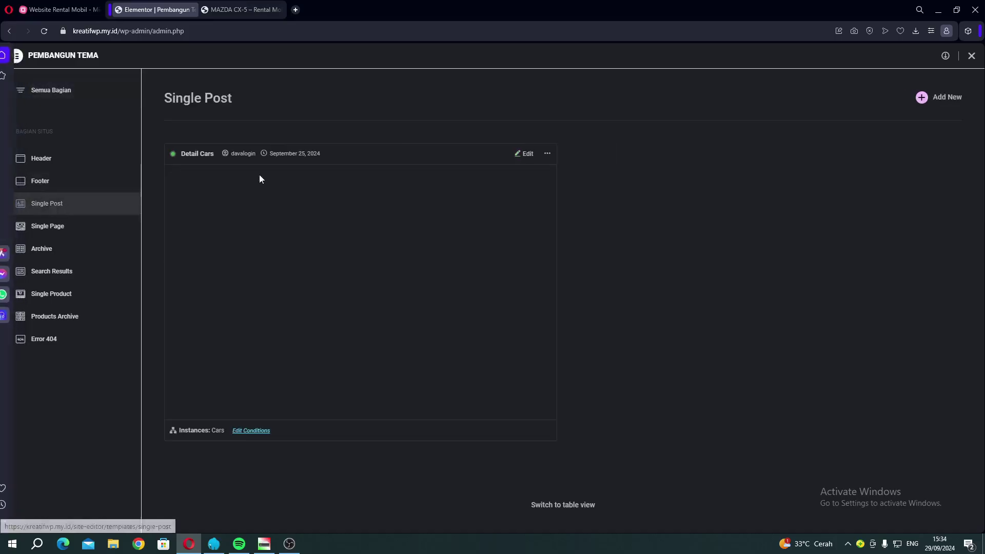
right_click(518, 155)
click(540, 164)
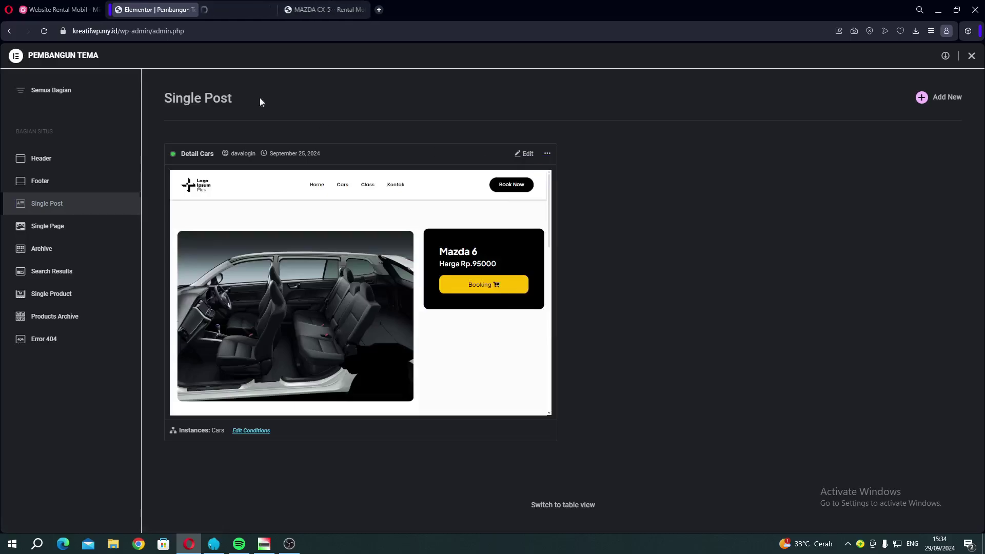
Set the Lainnya feature list's field colour to bright red #FF0E0E.
click(219, 14)
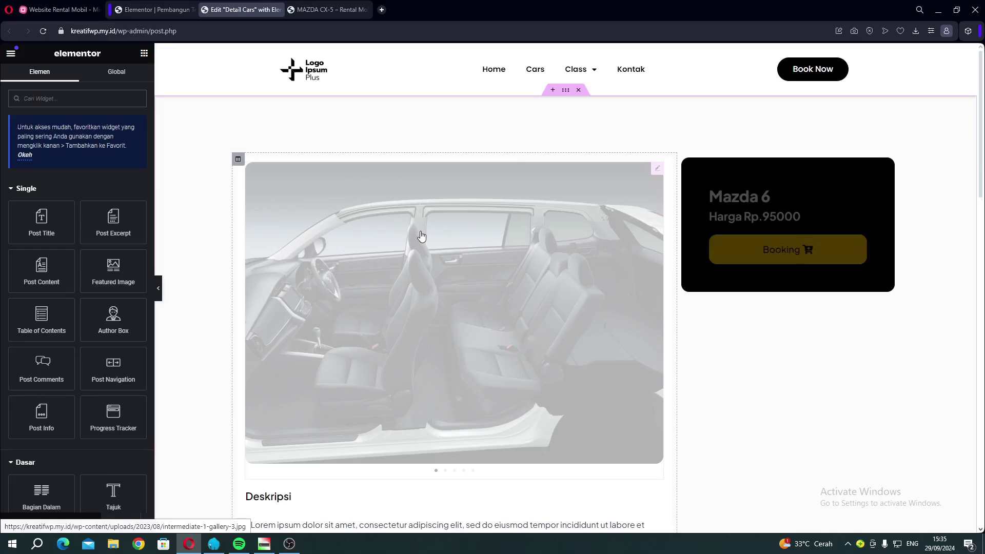
scroll(420, 240, down, 3)
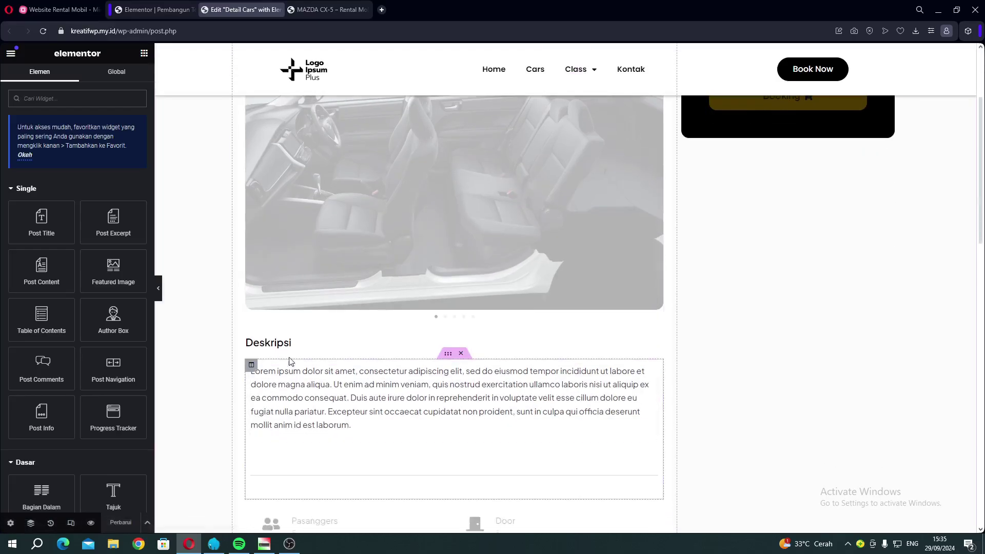
scroll(305, 389, down, 13)
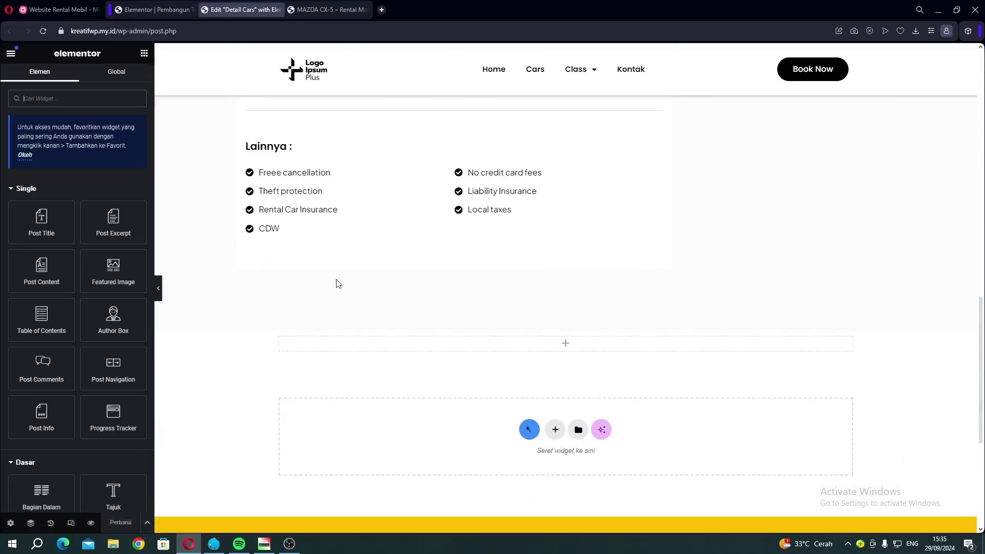
click(369, 187)
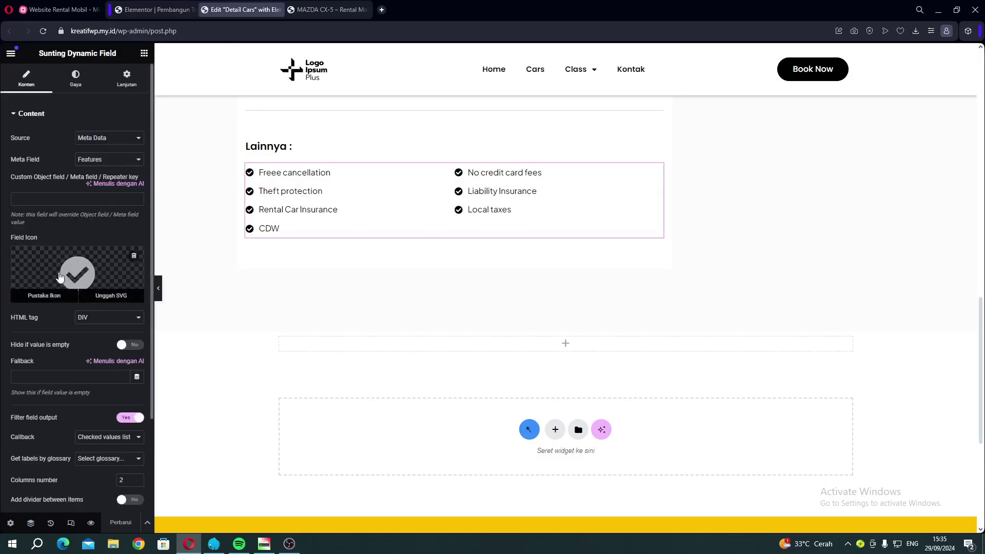
click(75, 81)
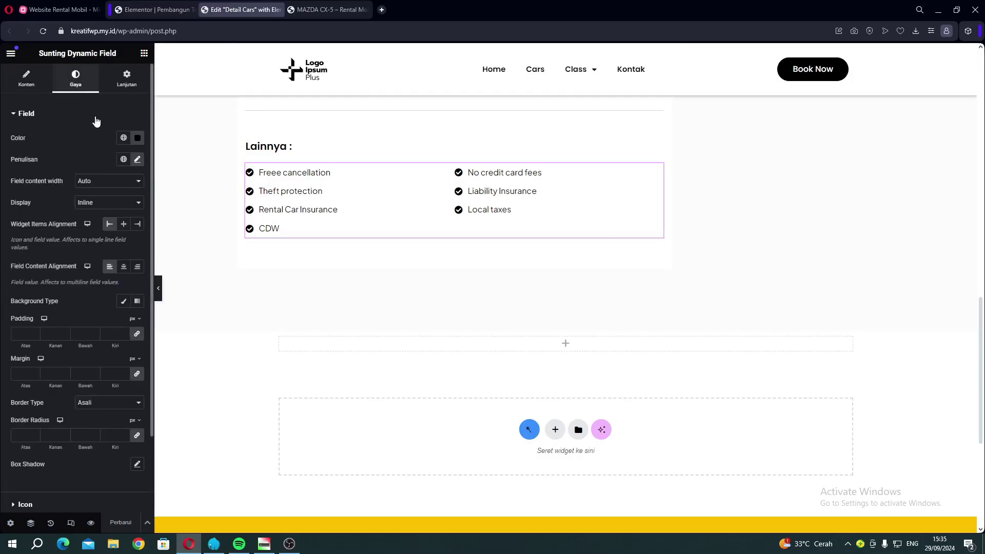
click(137, 137)
click(171, 204)
click(188, 182)
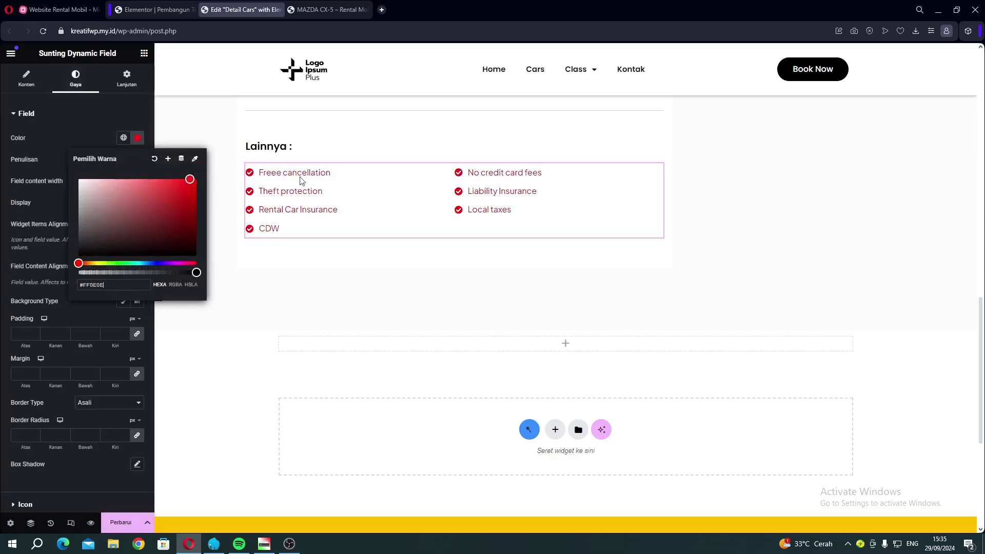
Make the Lainnya check icons blue #3807F0 and save the Detail Cars template.
scroll(80, 505, down, 1)
scroll(80, 506, down, 1)
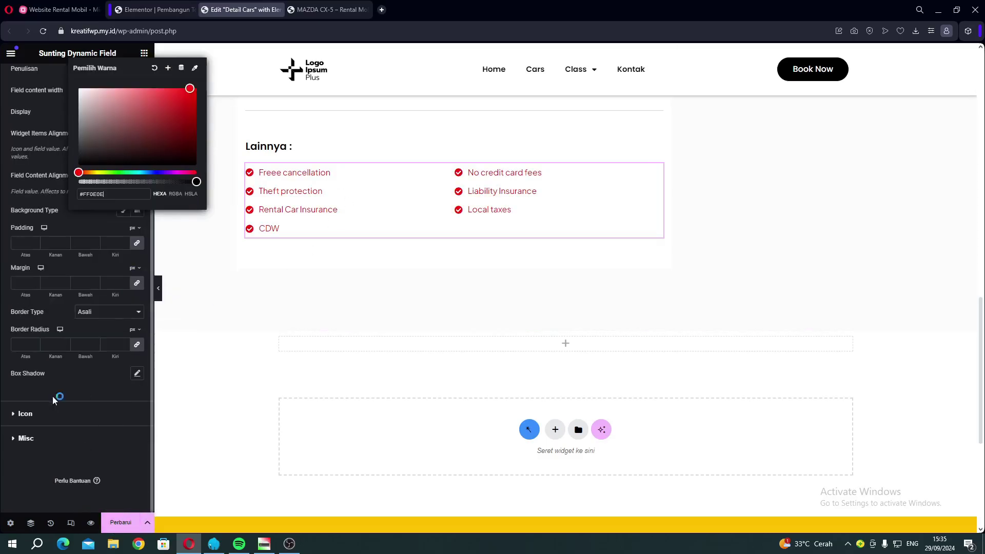
click(45, 413)
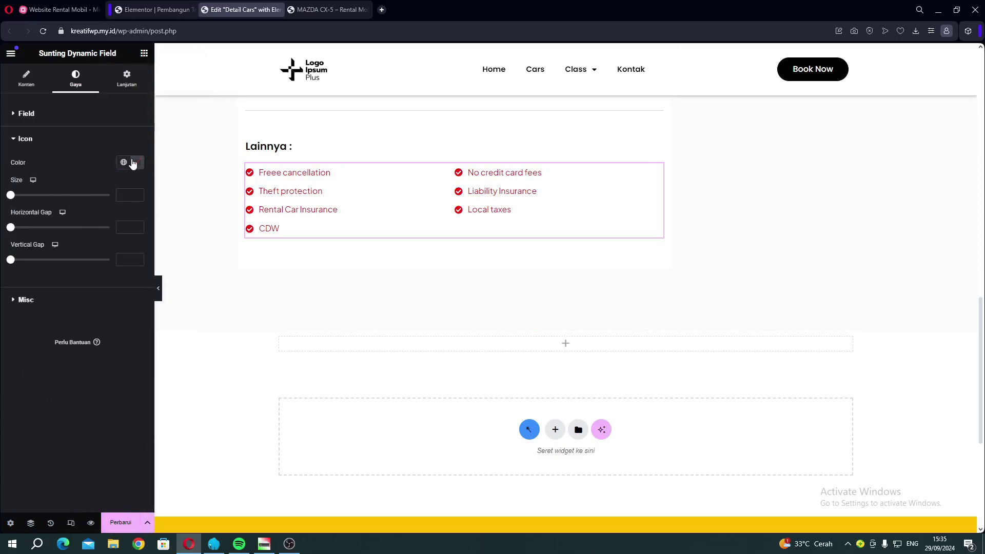
click(133, 163)
drag(137, 287, 161, 288)
click(193, 208)
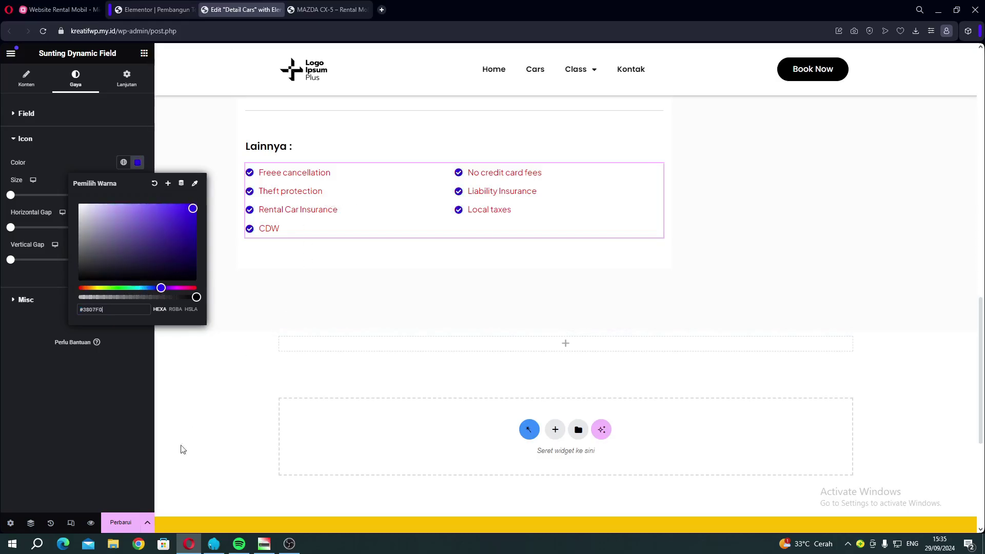
click(132, 522)
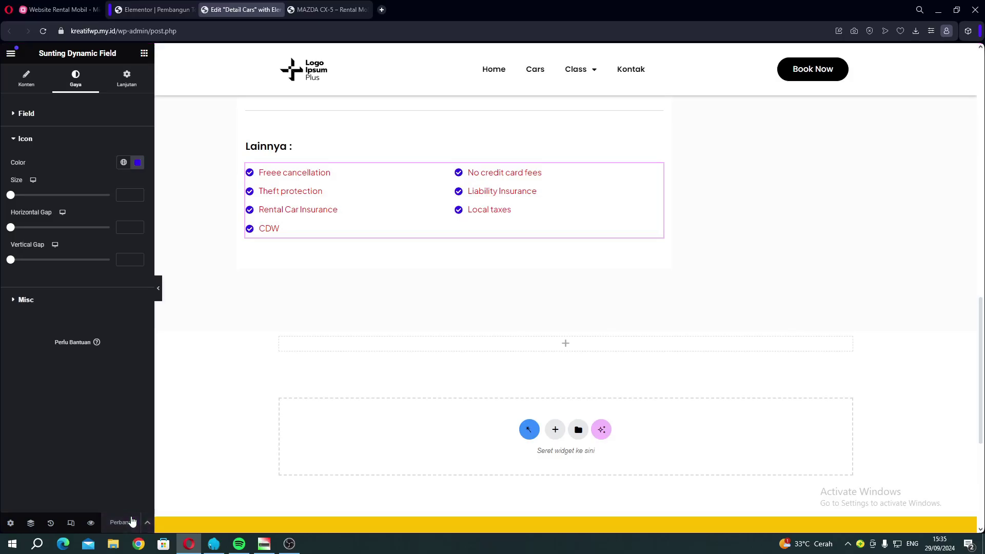
click(317, 11)
scroll(282, 167, down, 15)
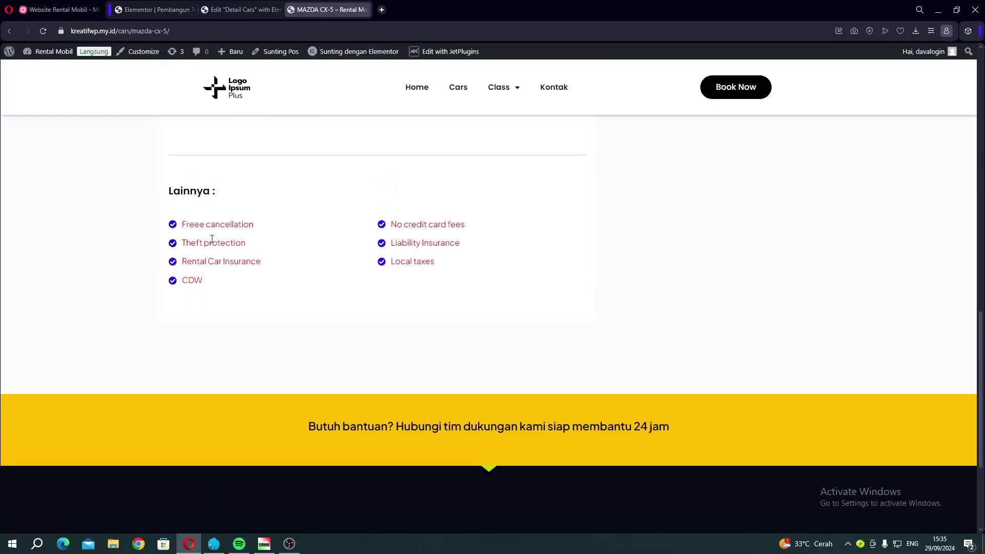
drag(308, 234, 391, 221)
click(391, 220)
scroll(252, 142, up, 15)
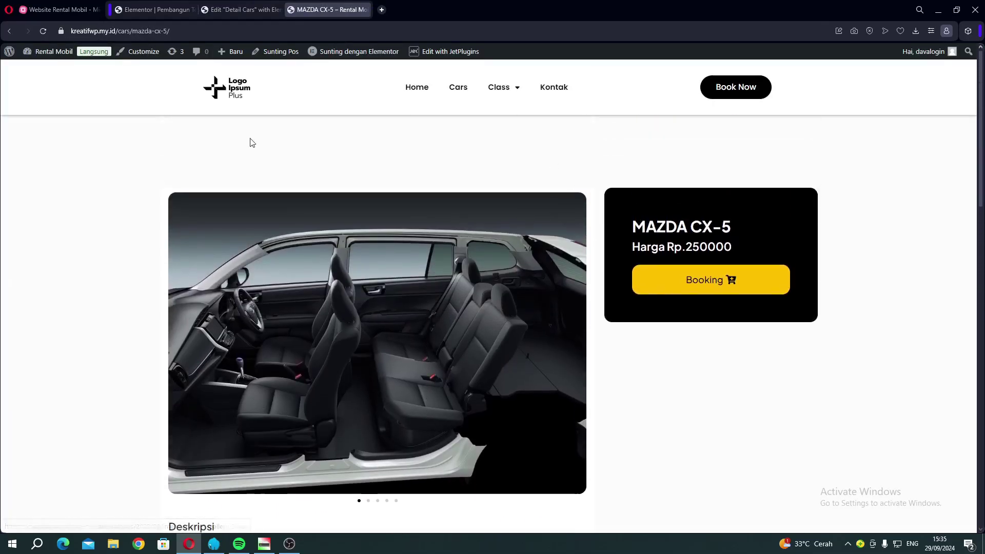
click(259, 10)
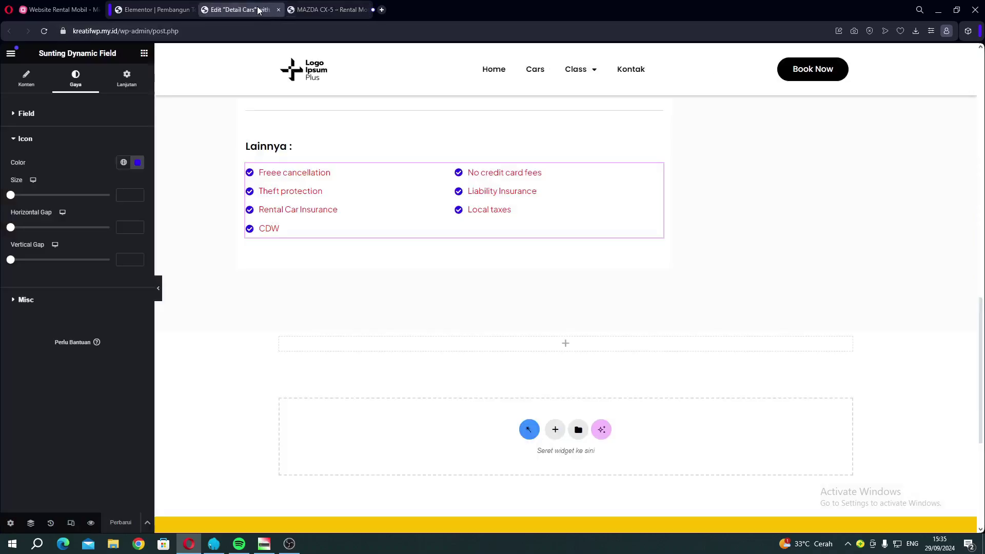
scroll(552, 191, up, 15)
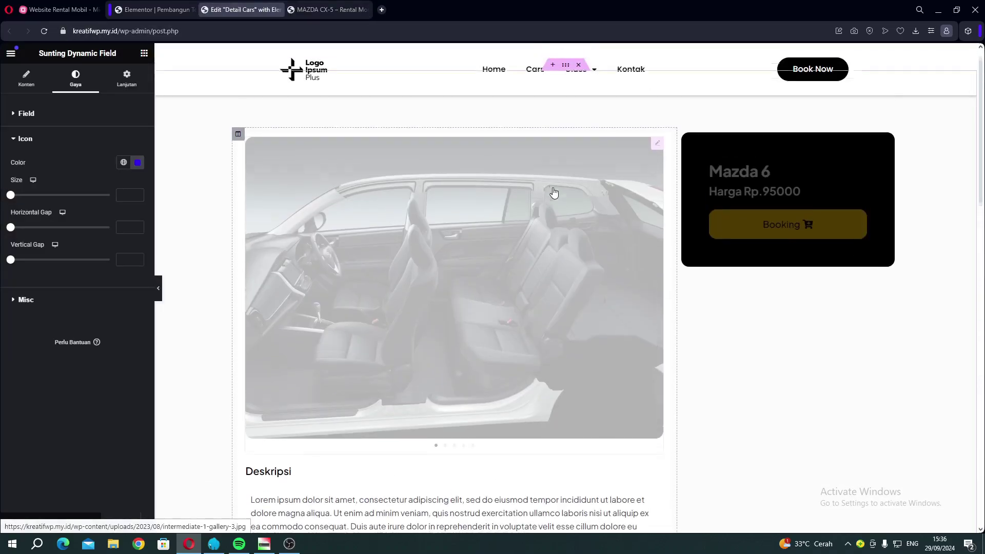
Set the Booking button's background colour to red #FF0000.
click(794, 248)
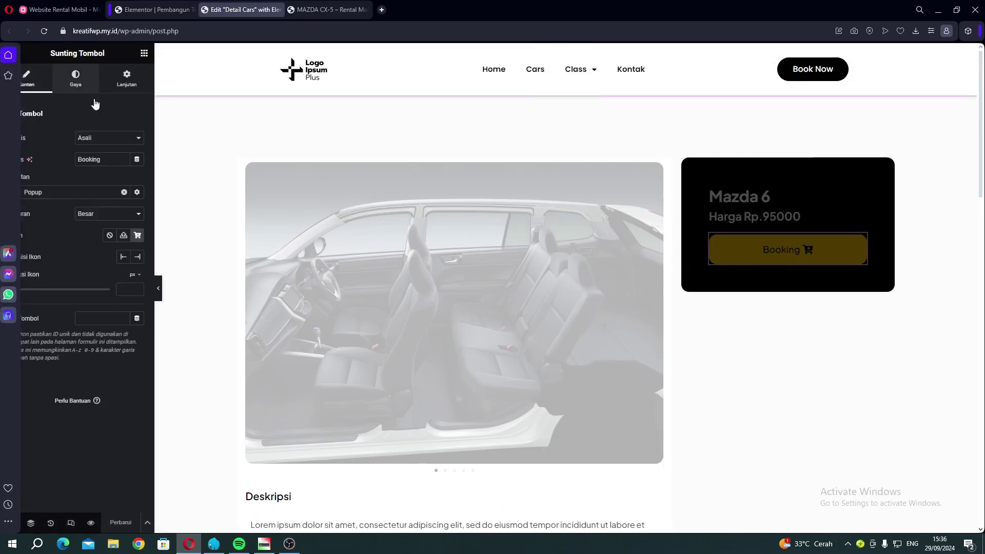
click(75, 82)
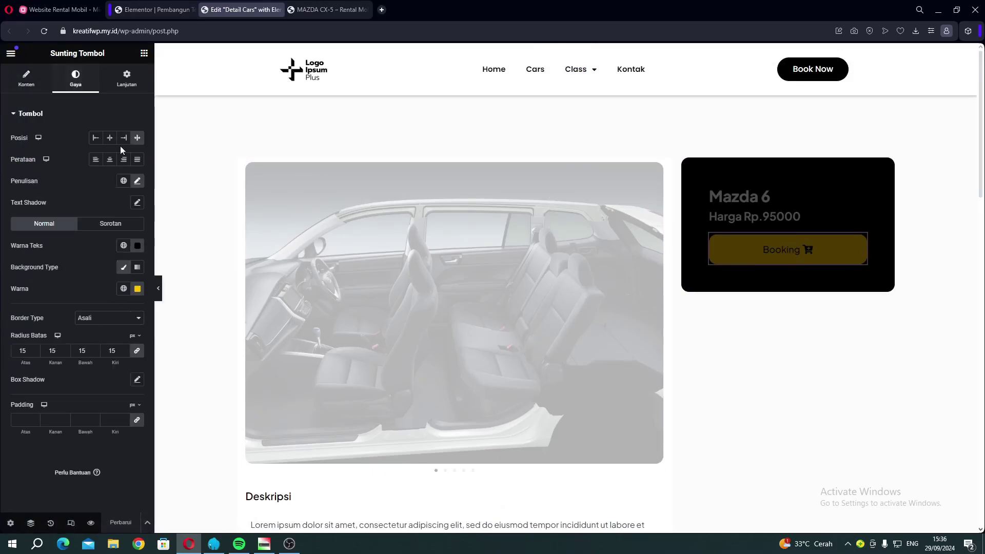
click(138, 288)
drag(185, 414, 198, 414)
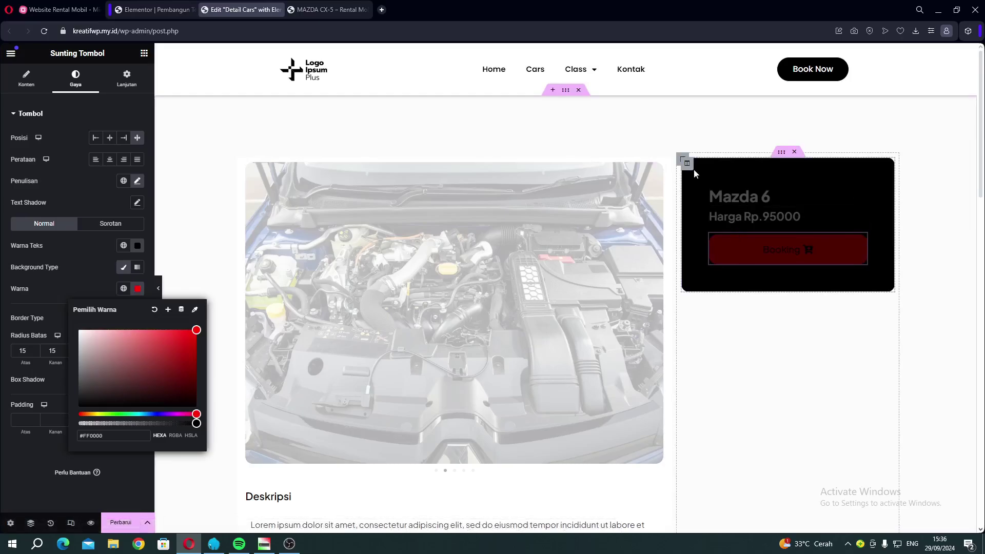
Give the price card column a green #1BBE45 background, save, and view the MAZDA CX-5 page.
click(687, 163)
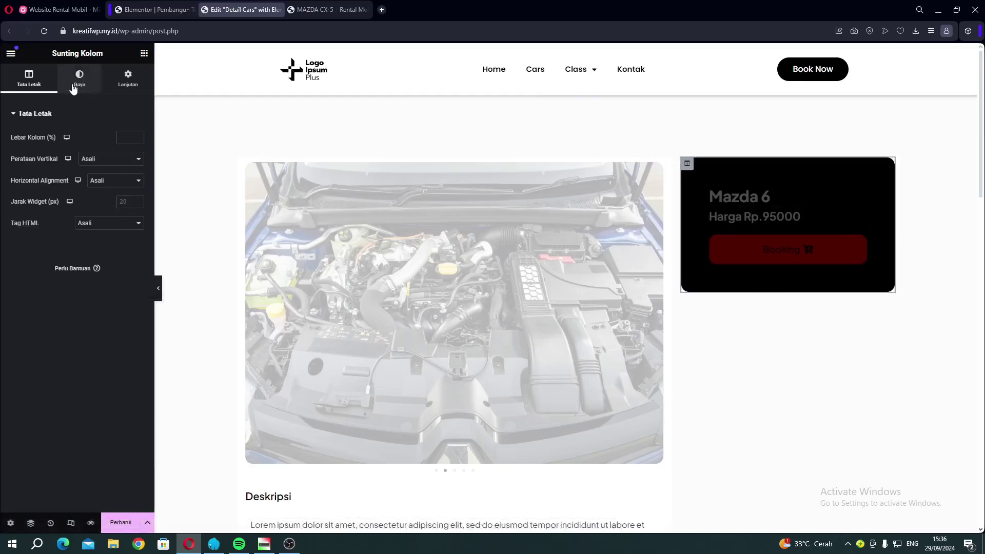
click(74, 87)
click(138, 181)
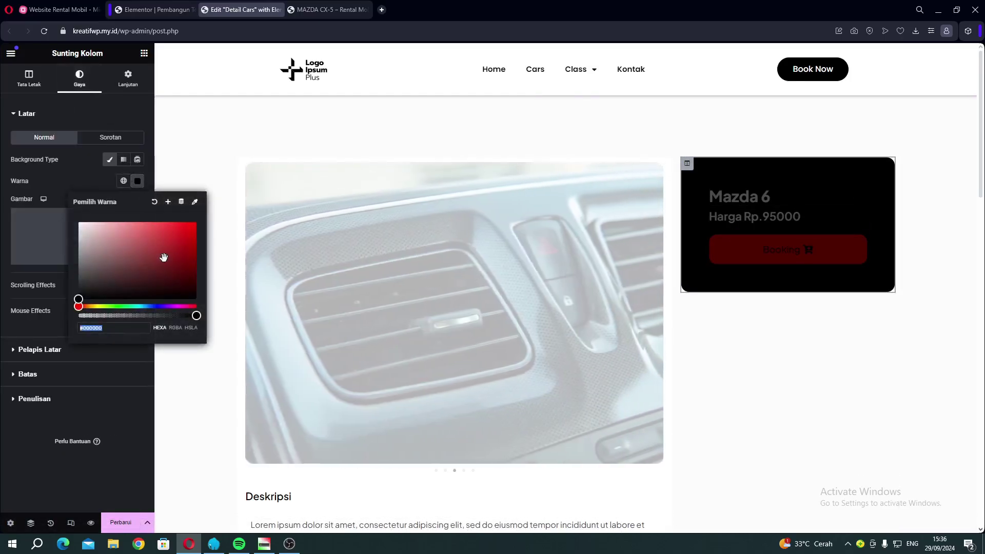
click(133, 307)
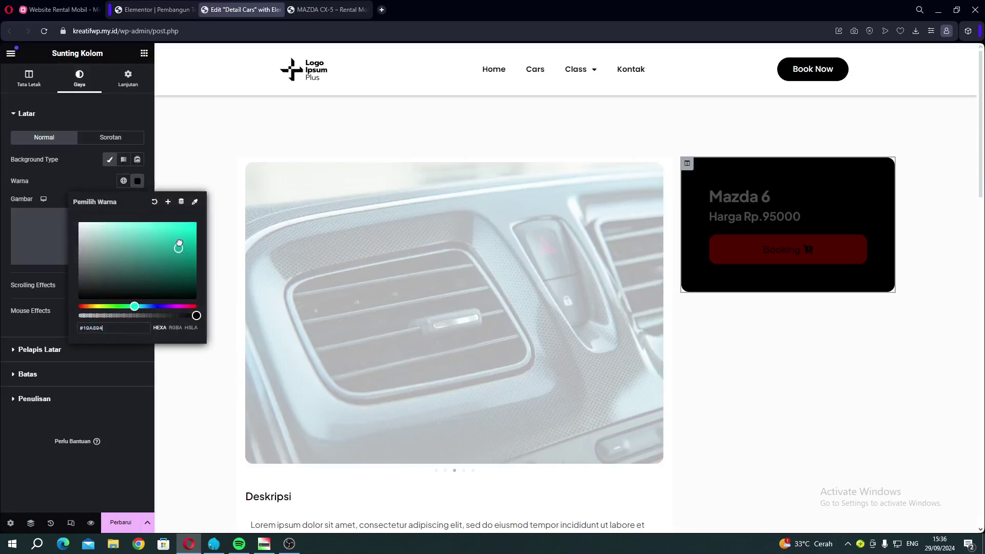
click(179, 242)
click(122, 306)
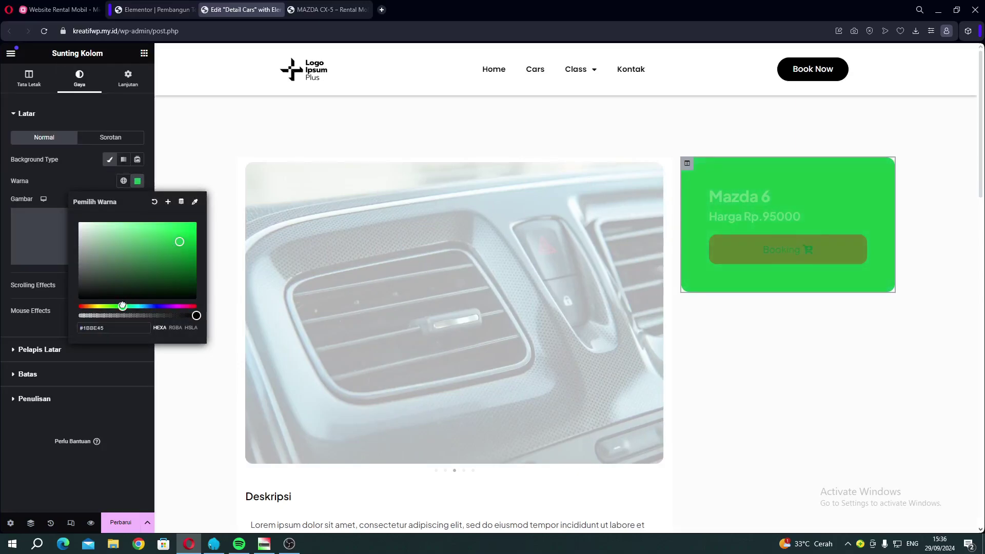
click(109, 520)
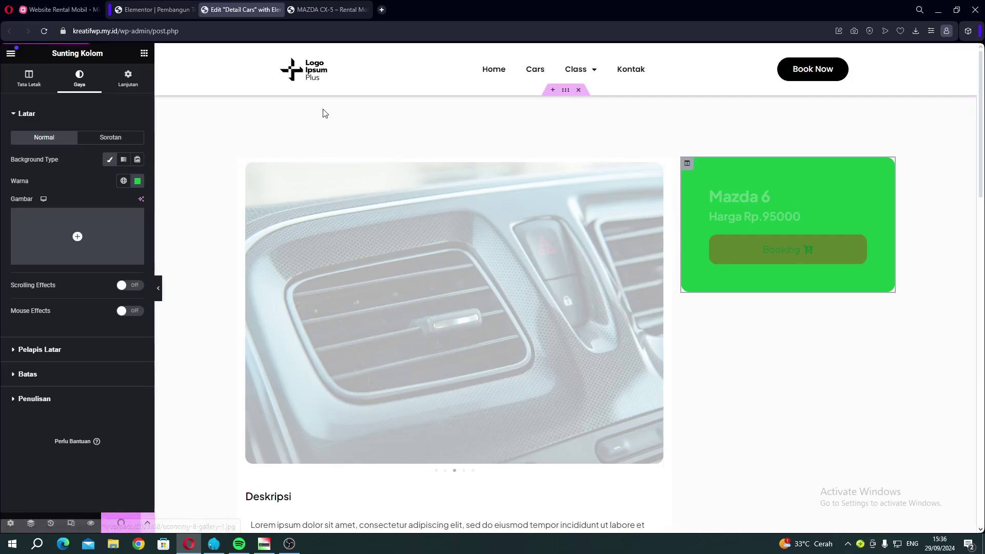
click(314, 10)
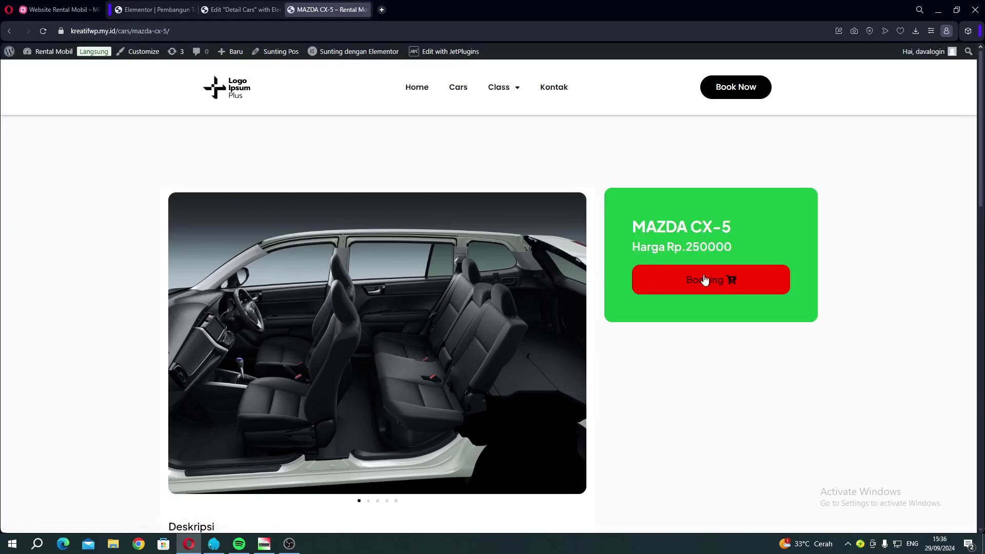
Open the Booking Now popup with the red Booking button on the MAZDA CX-5 page.
scroll(466, 341, down, 10)
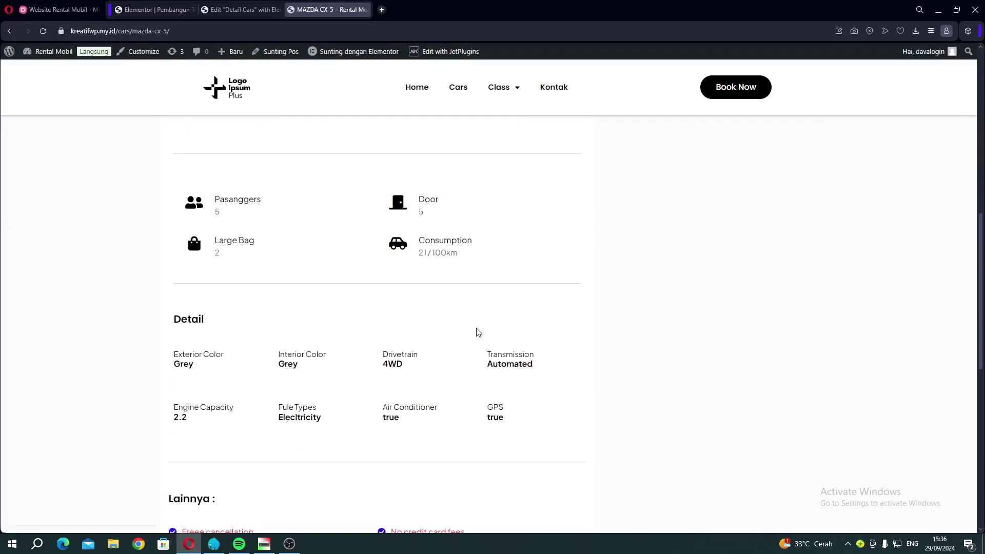
scroll(476, 328, up, 10)
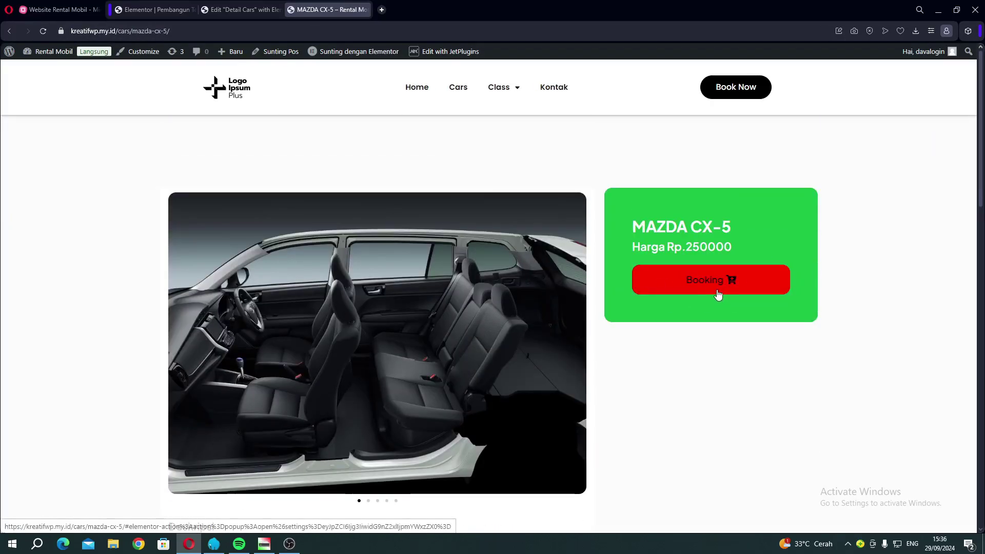
click(710, 280)
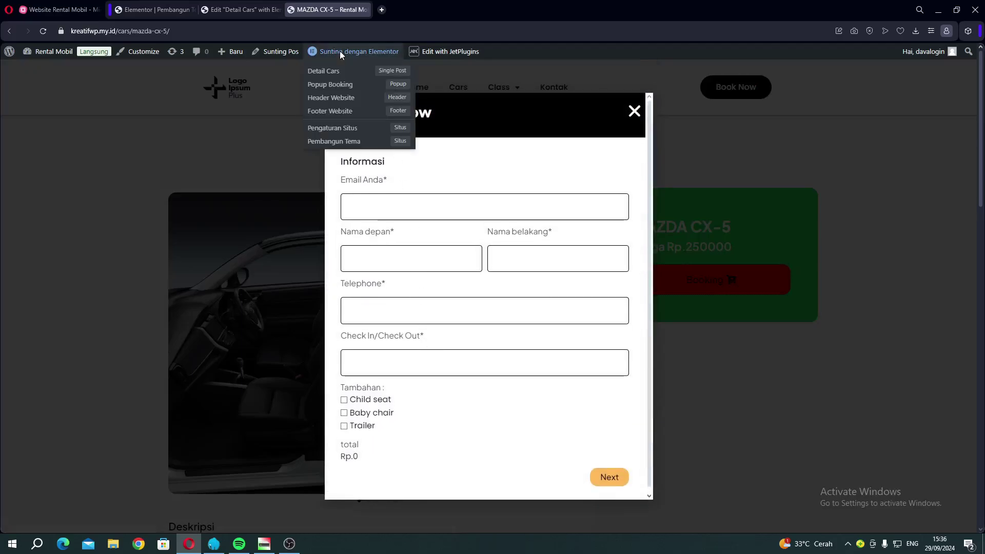
Open the Booking Car form's JetPlugins editor in a new tab, then close it.
mouse_move(442, 51)
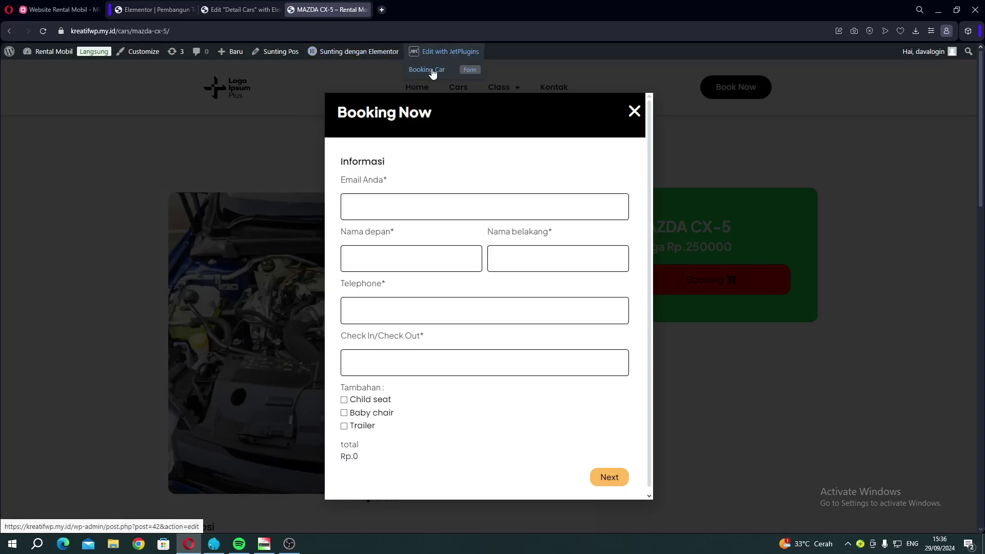
right_click(433, 72)
click(448, 78)
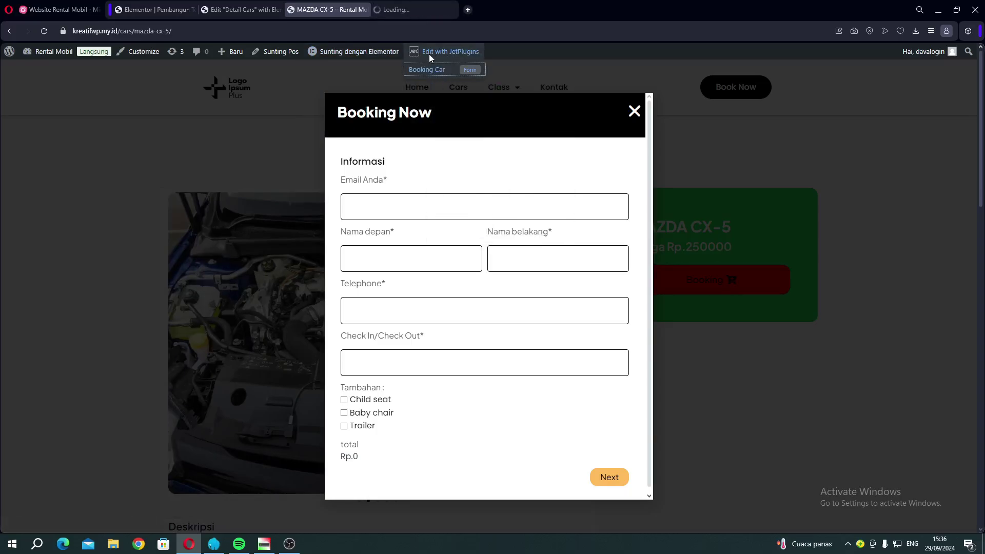
click(406, 12)
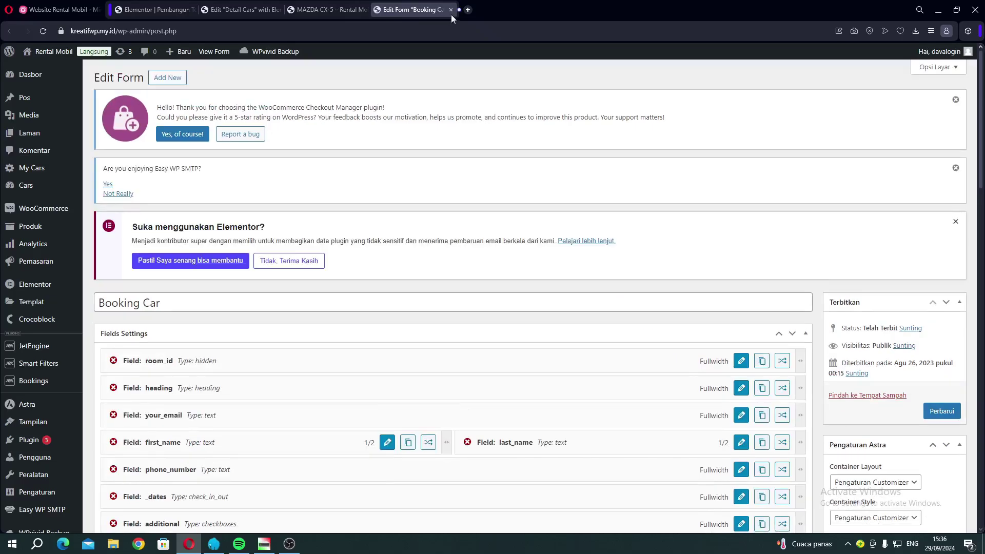
click(450, 10)
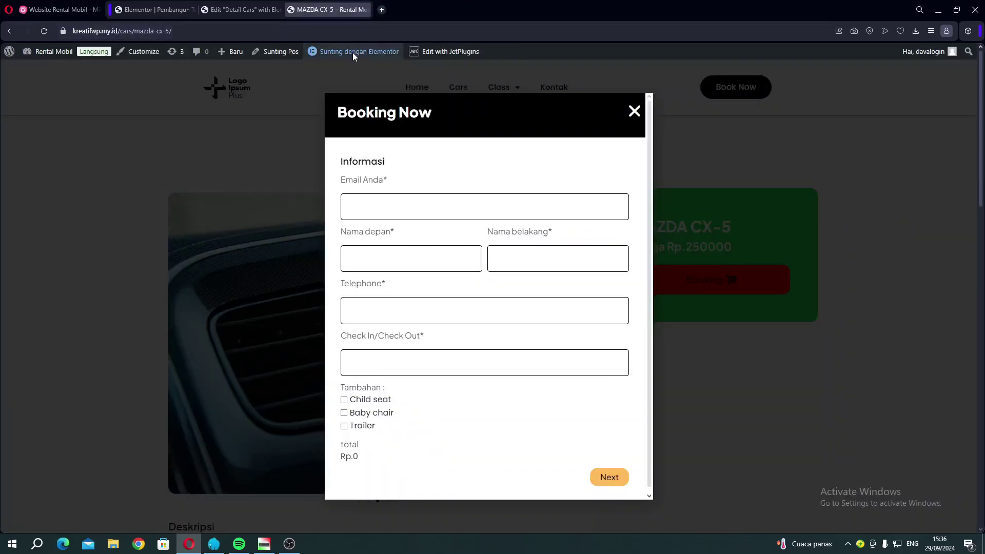
mouse_move(353, 52)
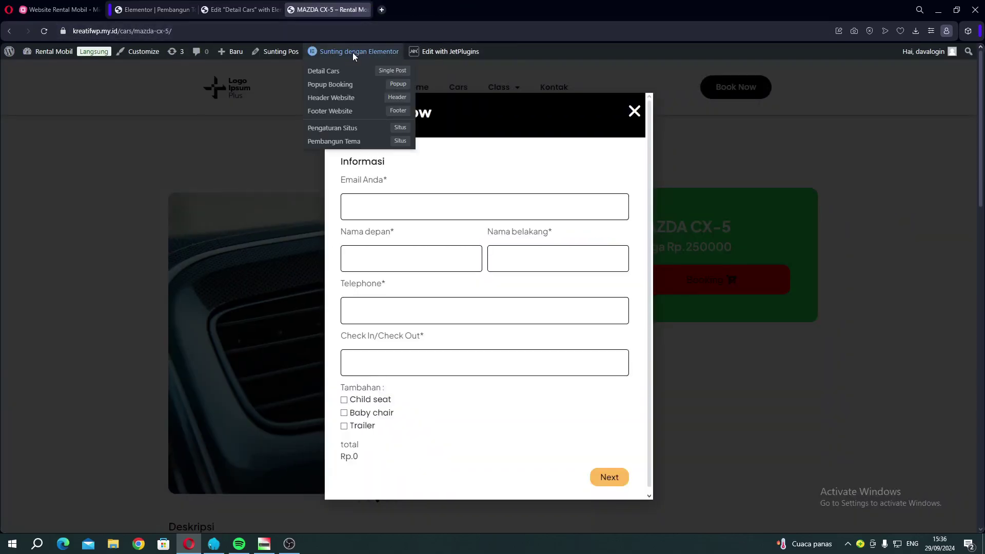
right_click(335, 88)
click(356, 90)
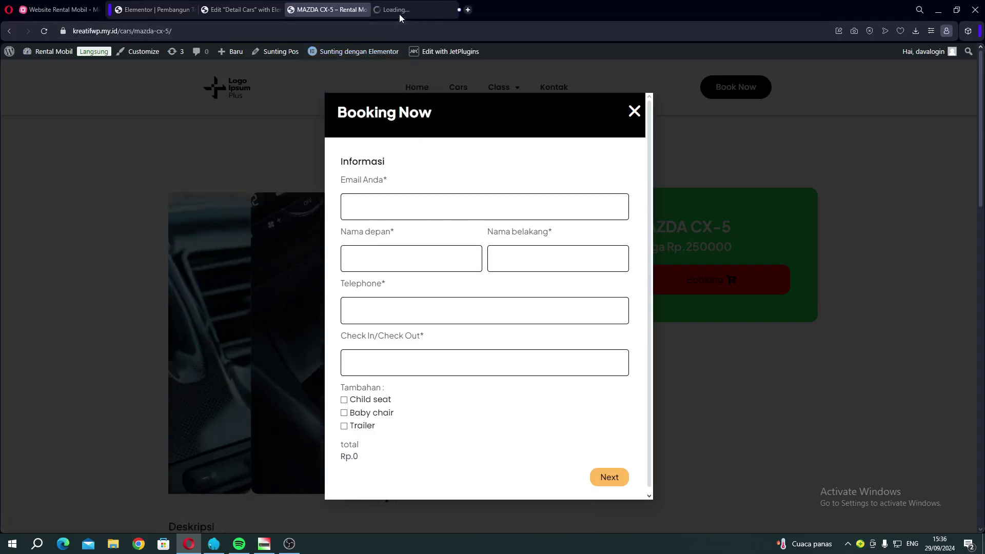
click(398, 11)
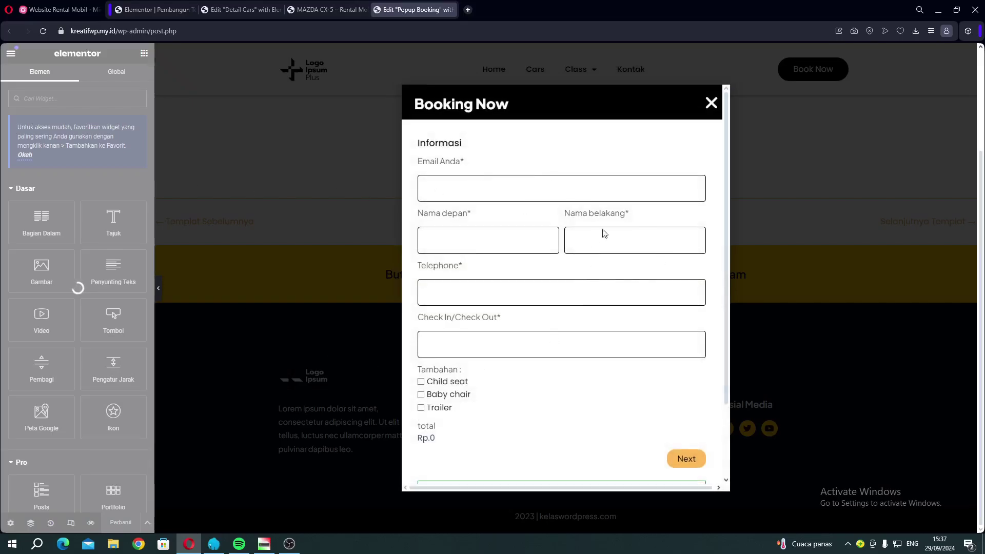
click(699, 142)
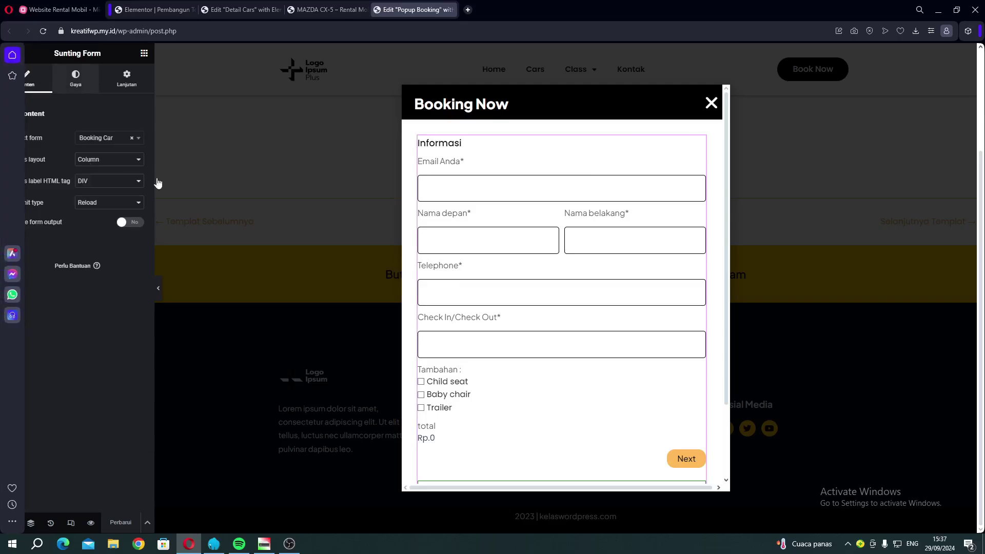
click(89, 88)
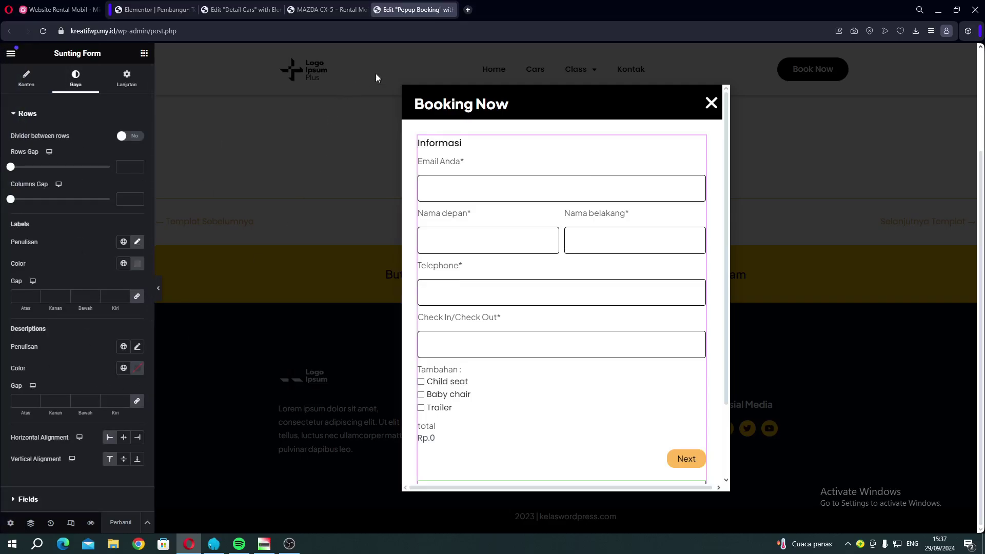
Close the Popup Booking and Detail Cars editor tabs and go to the Cars listing page.
click(451, 10)
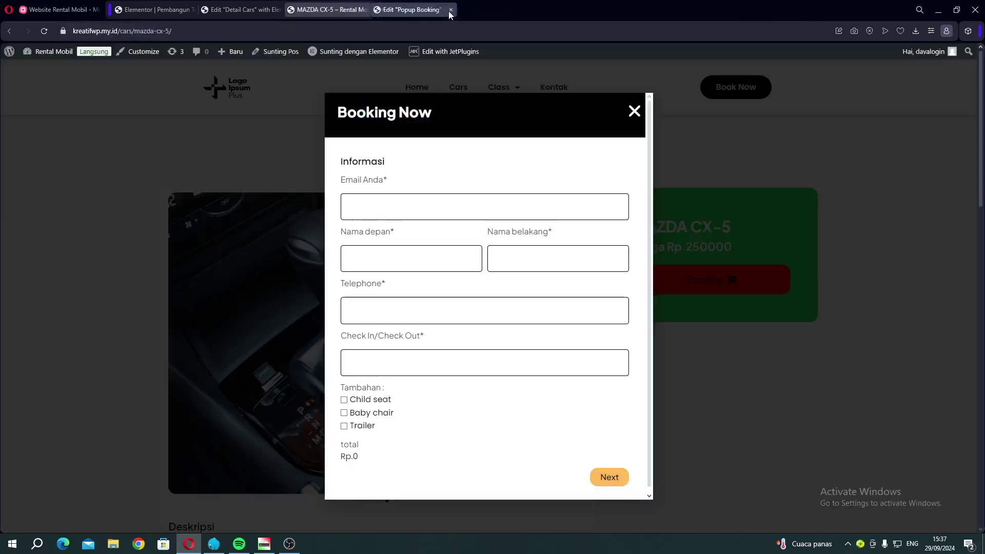
click(237, 11)
click(278, 10)
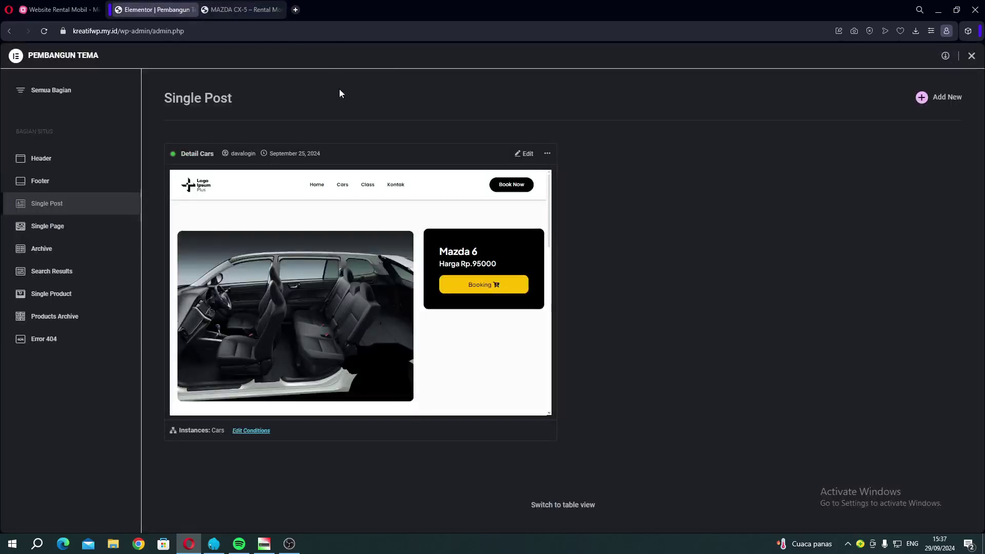
click(254, 15)
scroll(366, 87, down, 1)
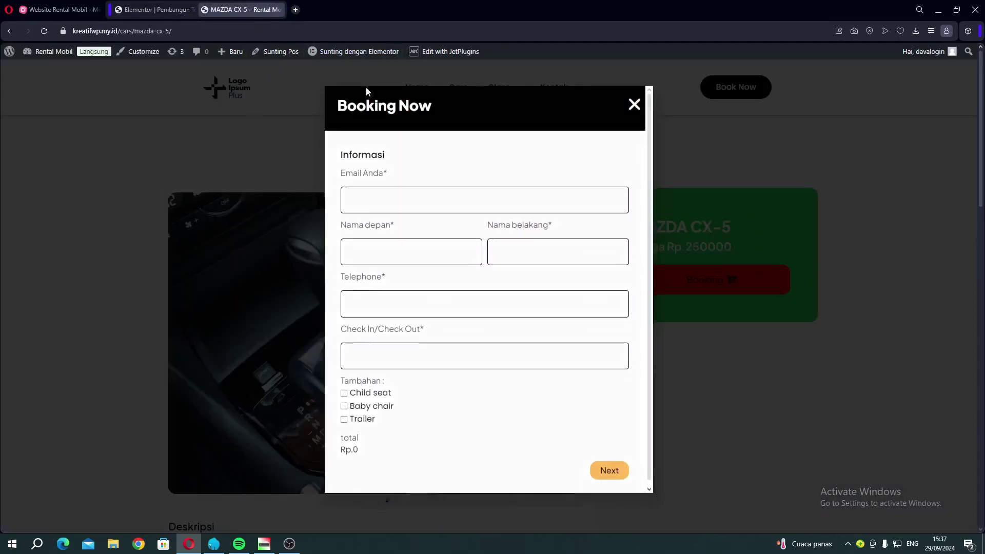
click(462, 87)
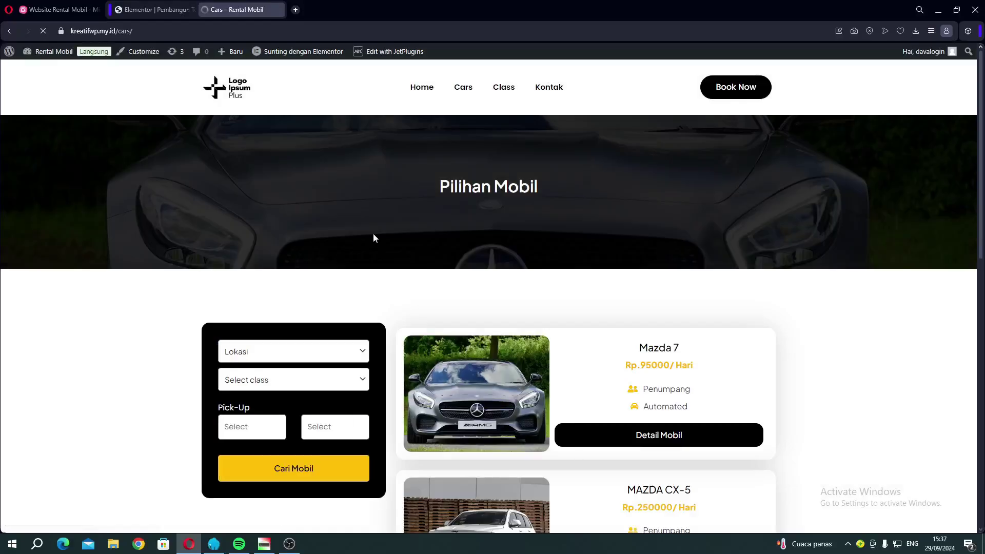
scroll(465, 254, down, 3)
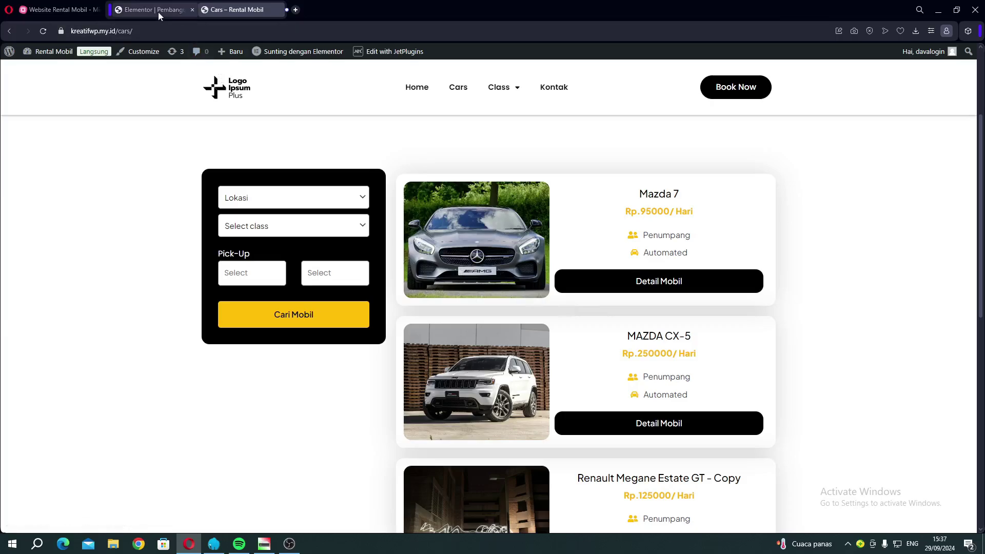
Show all site parts in the Theme Builder and select the Detail Cars template.
click(154, 9)
click(8, 31)
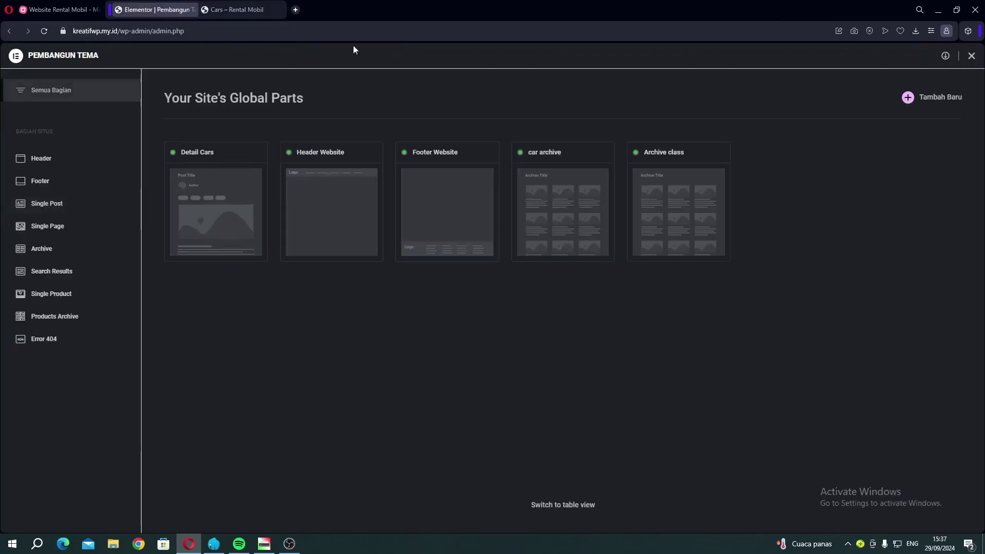
click(171, 199)
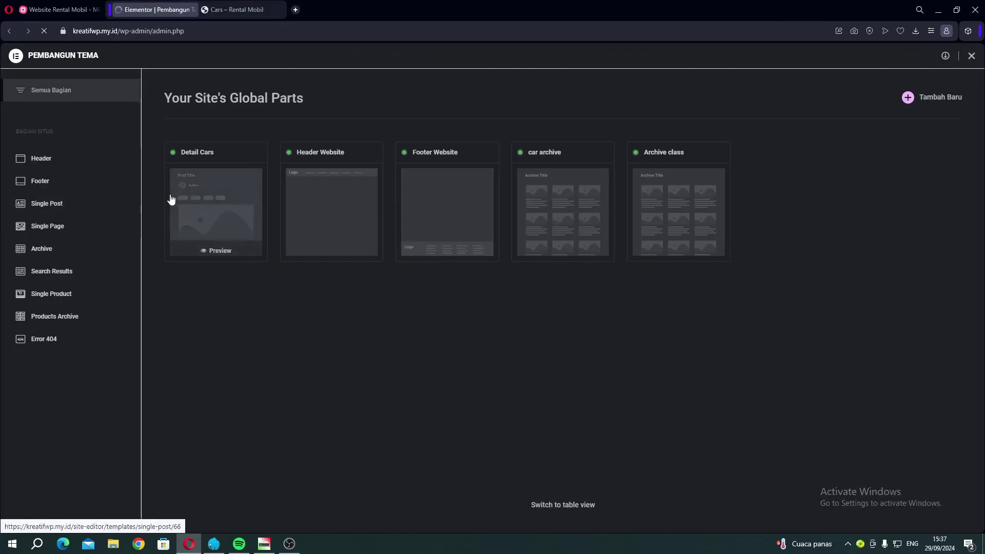
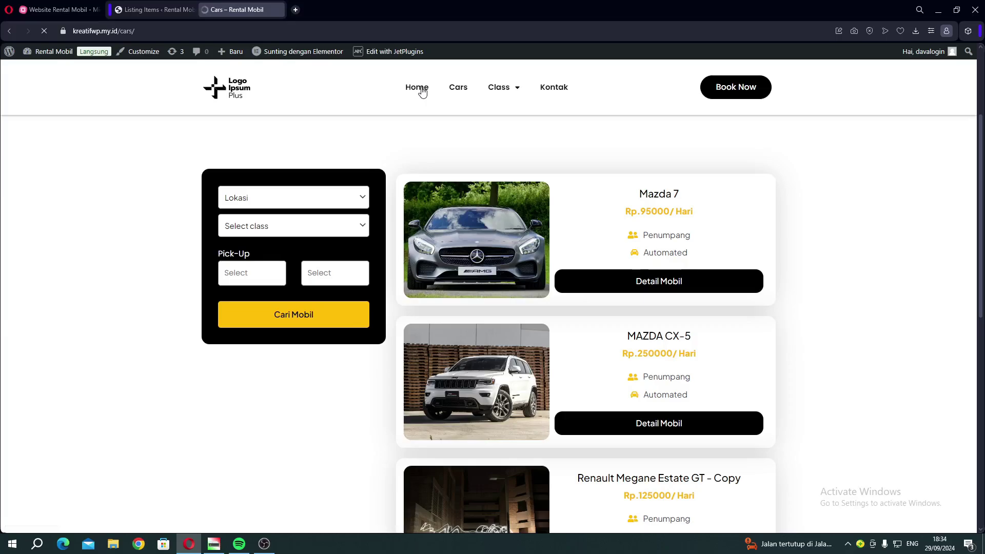
Return to the site's home page and look over the hero and 'Pilih Tujuan Anda' form.
click(416, 87)
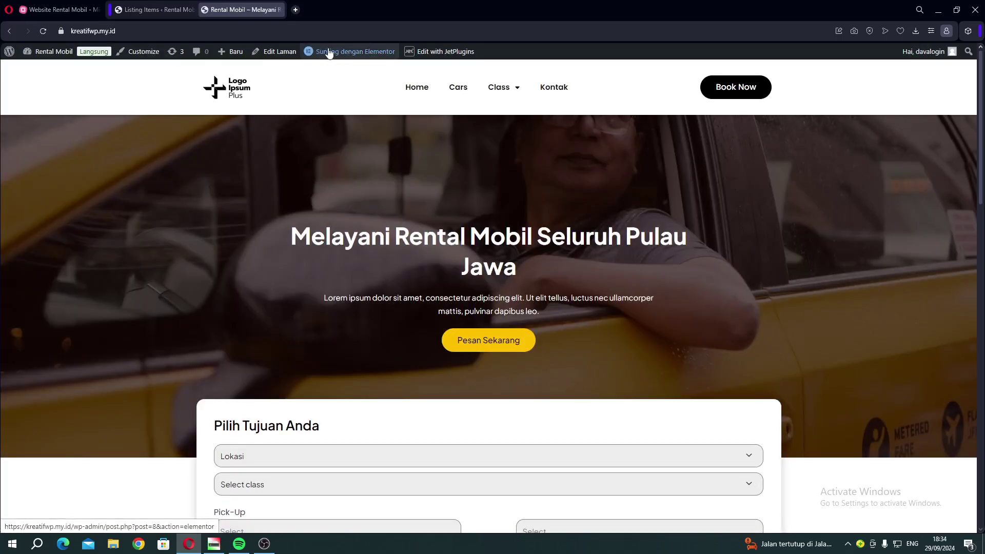
scroll(337, 295, down, 10)
scroll(337, 295, up, 8)
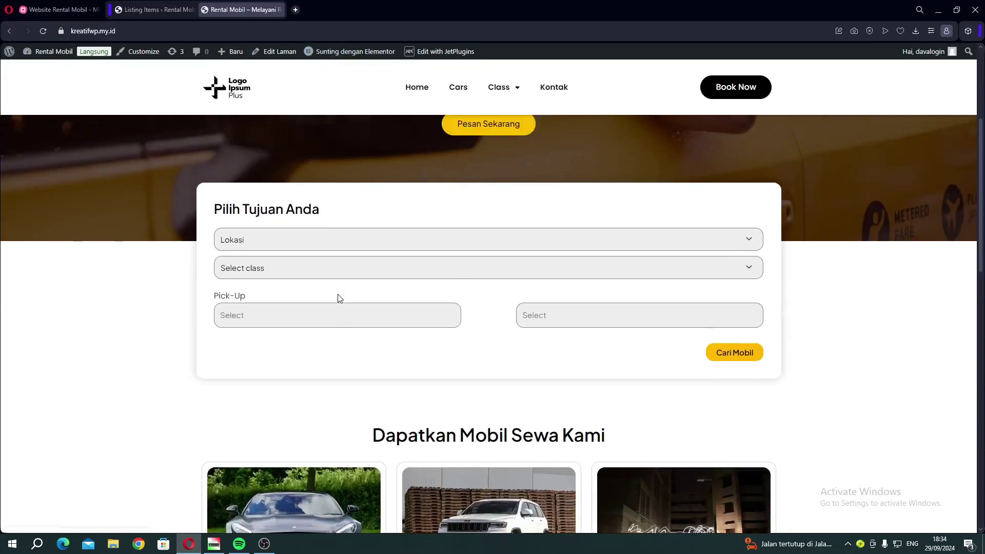
scroll(339, 297, up, 4)
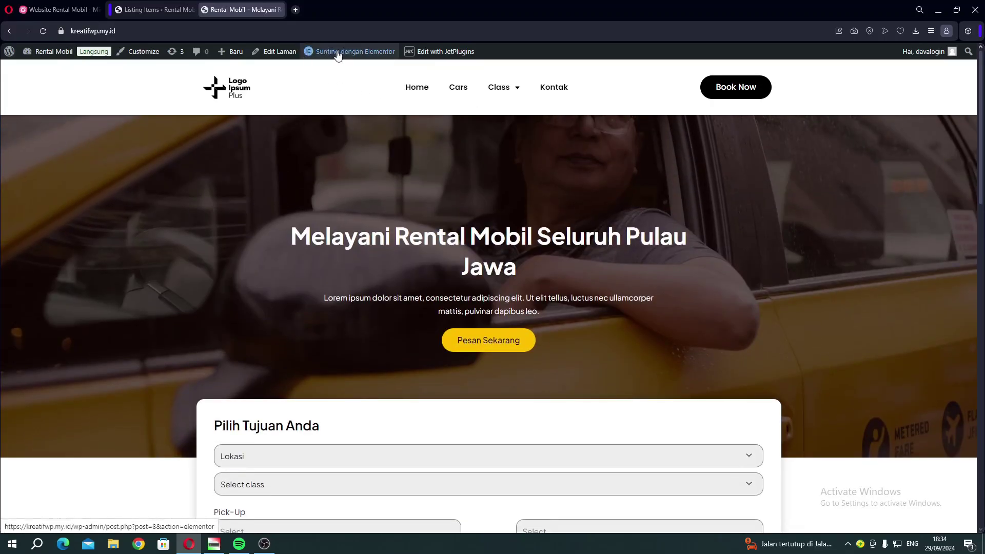
From the admin's Semua Laman list, open Home in Elementor in a new tab.
click(139, 10)
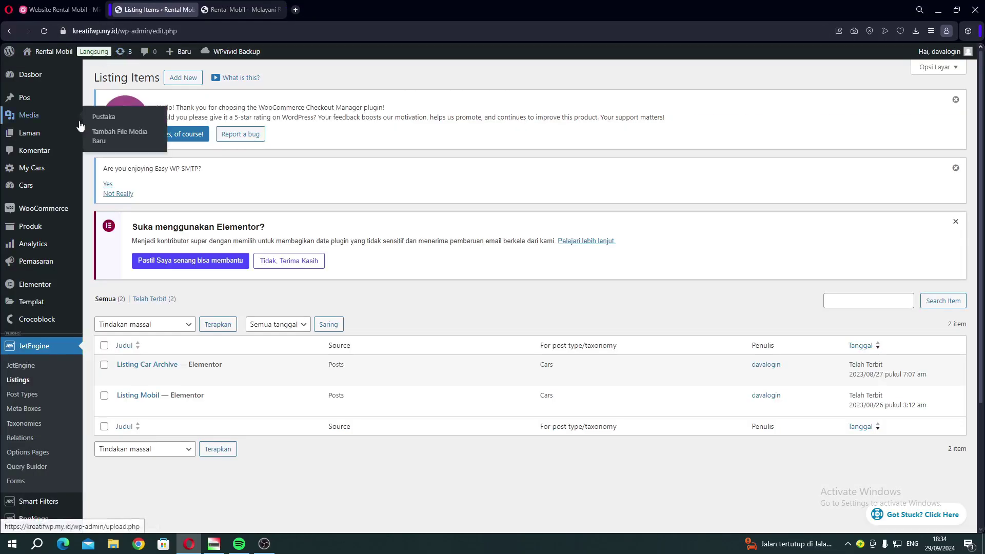
mouse_move(44, 133)
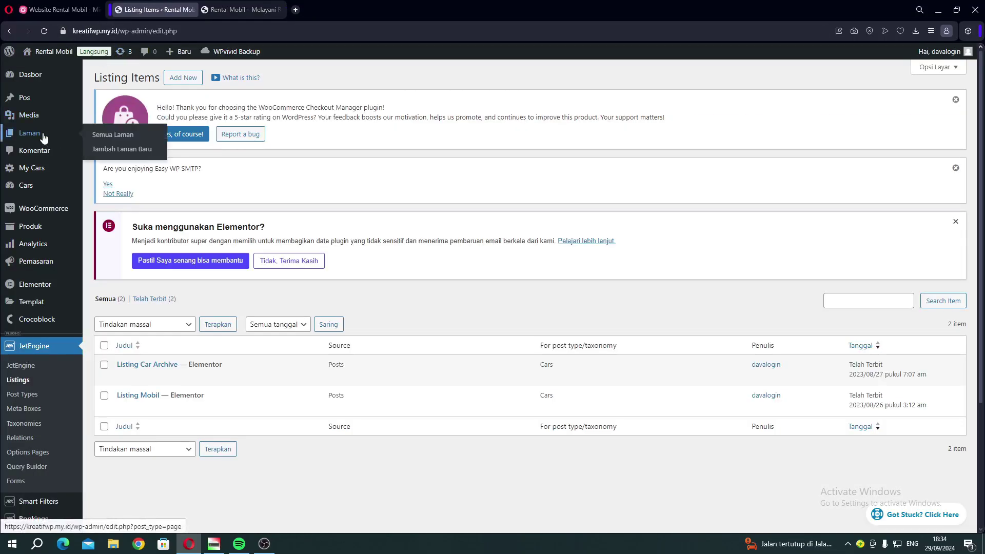
click(122, 135)
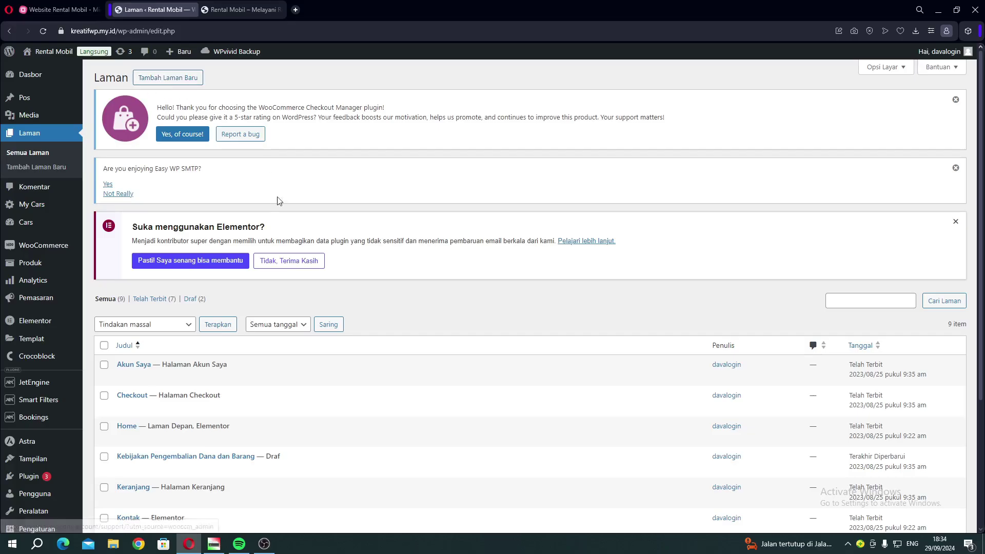
scroll(277, 231, down, 2)
scroll(220, 324, down, 1)
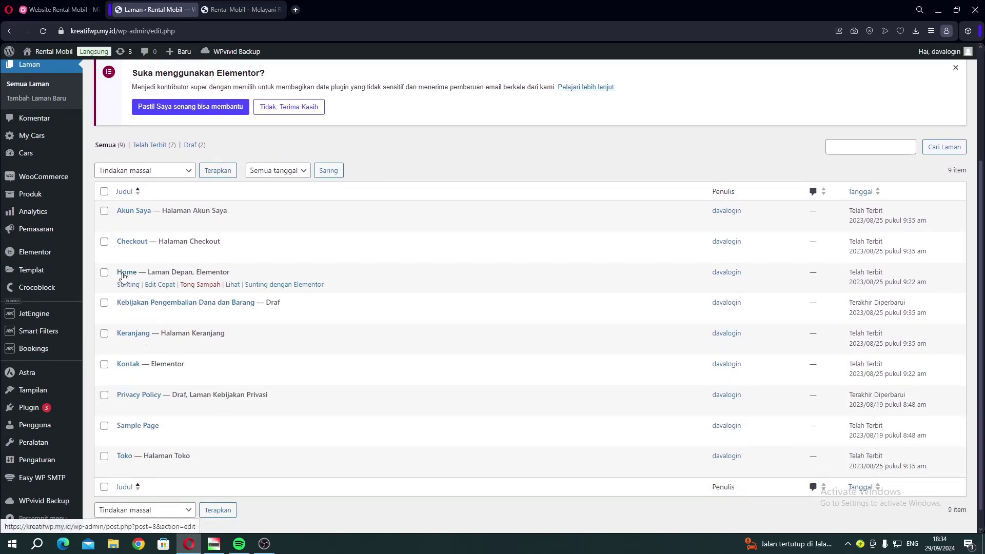
right_click(255, 284)
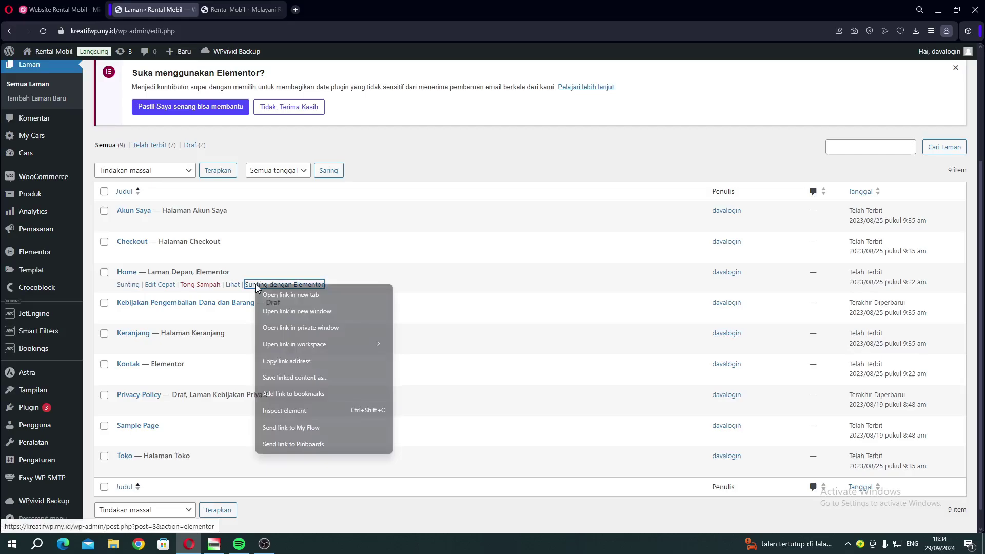
click(291, 296)
click(218, 10)
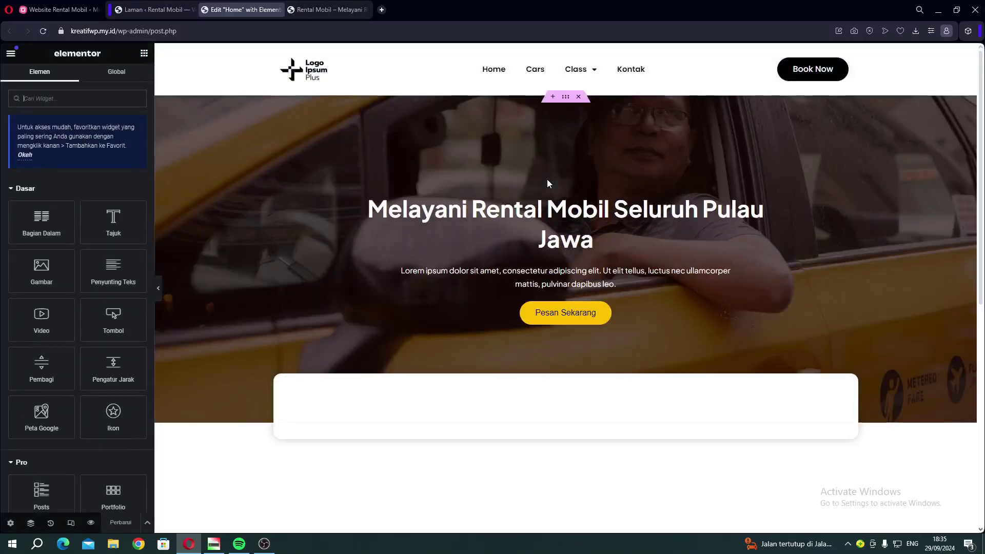
Replace the hero section's taxi background with the white car photo from the media library.
scroll(486, 232, down, 6)
scroll(489, 234, up, 4)
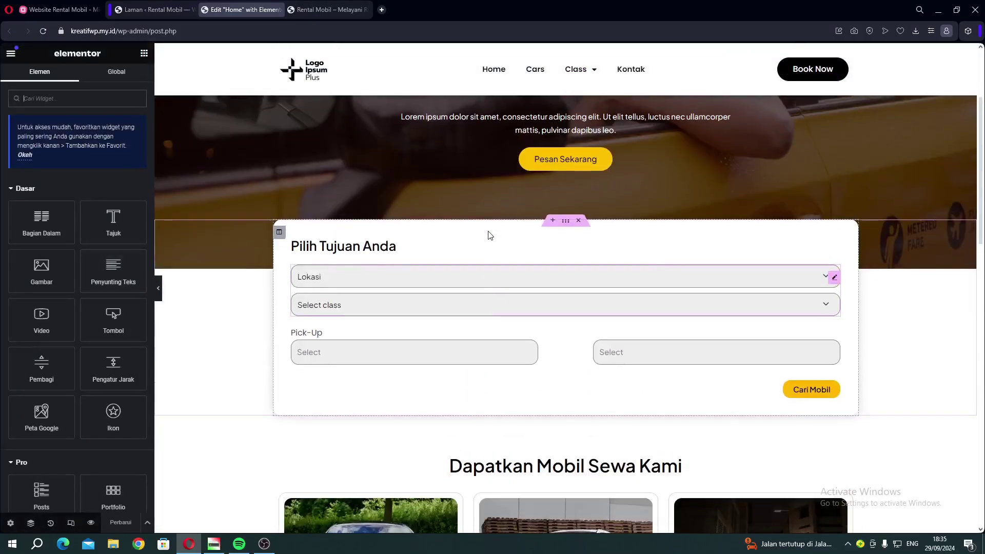
scroll(388, 291, up, 3)
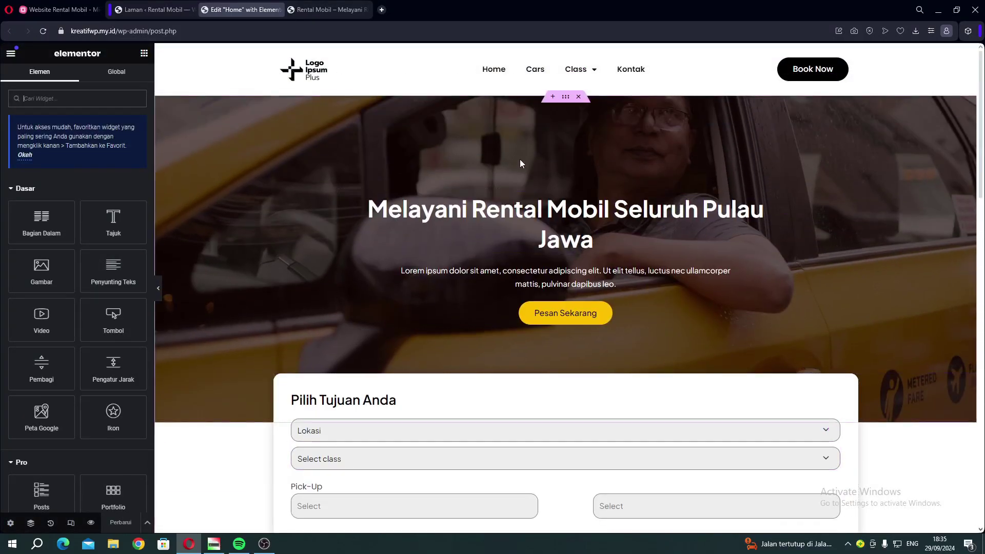
click(565, 98)
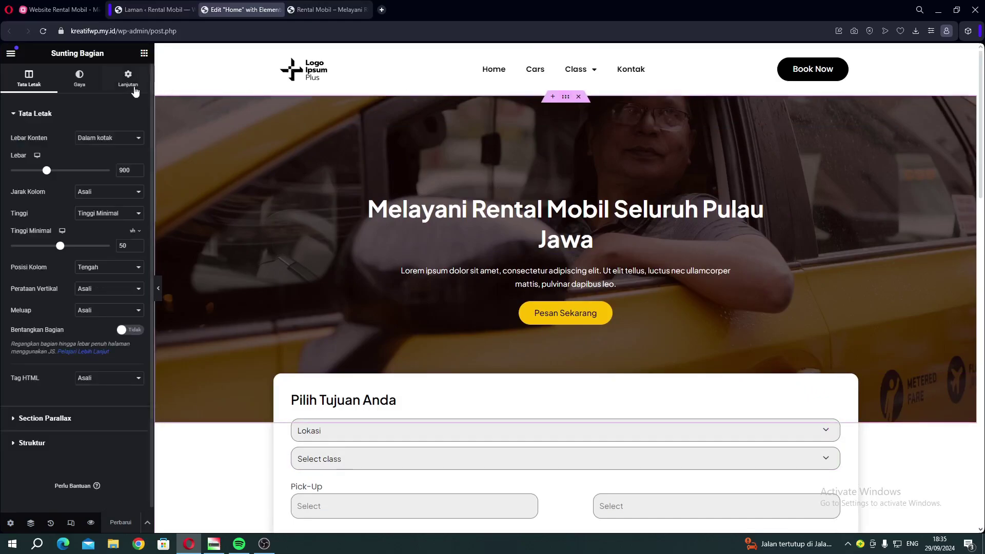
click(79, 85)
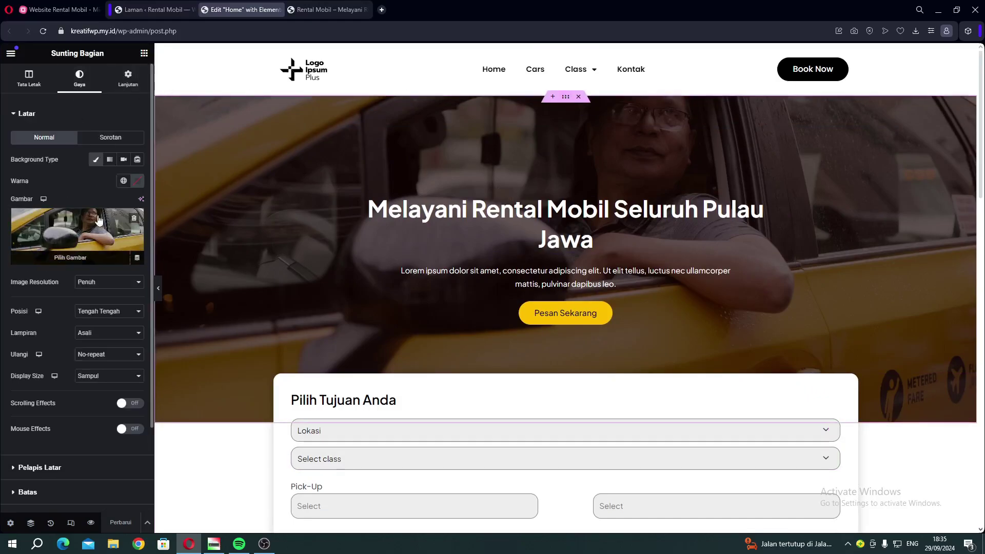
click(70, 219)
click(155, 95)
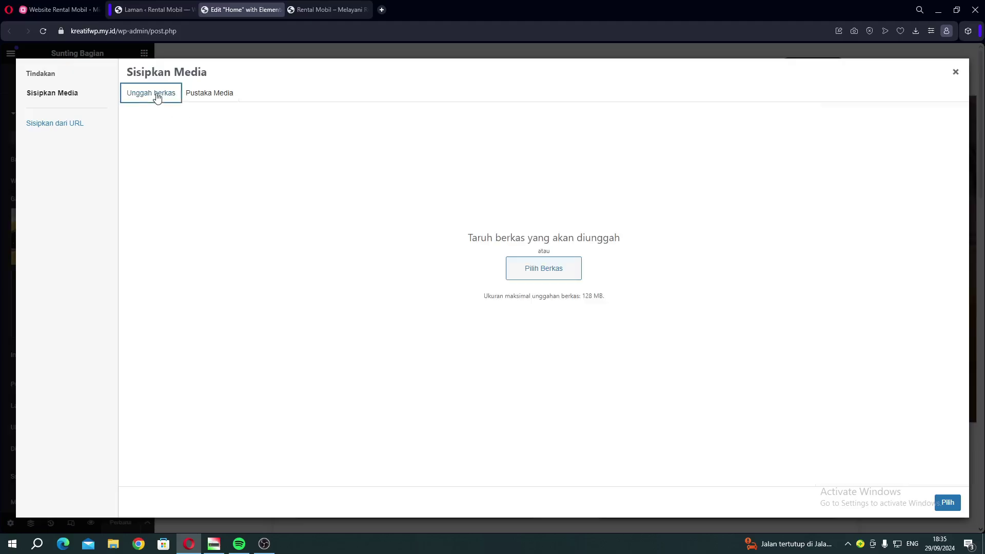
click(219, 96)
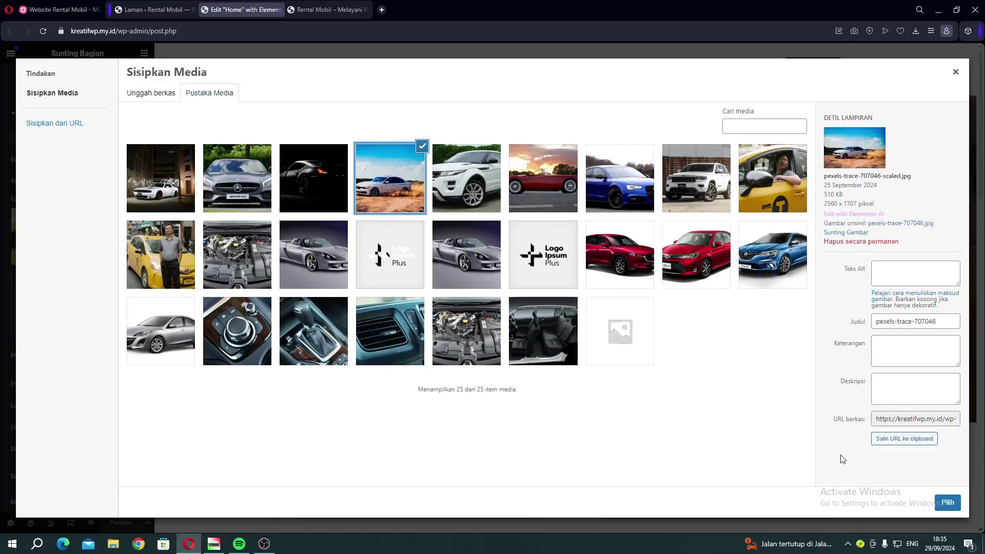
click(948, 503)
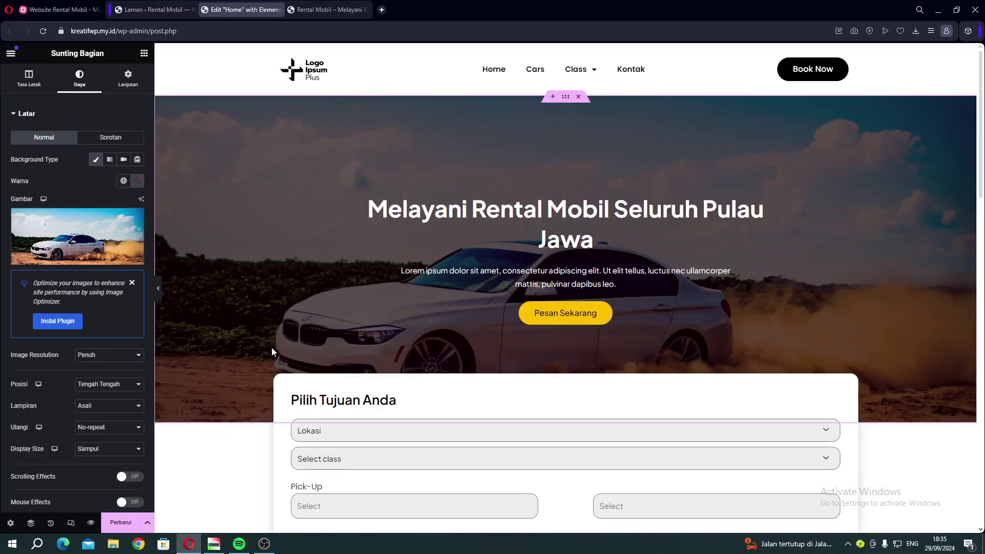
Colour the hero heading text bright red (#EC0B0B) and update the Home page.
click(509, 212)
triple_click(12, 147)
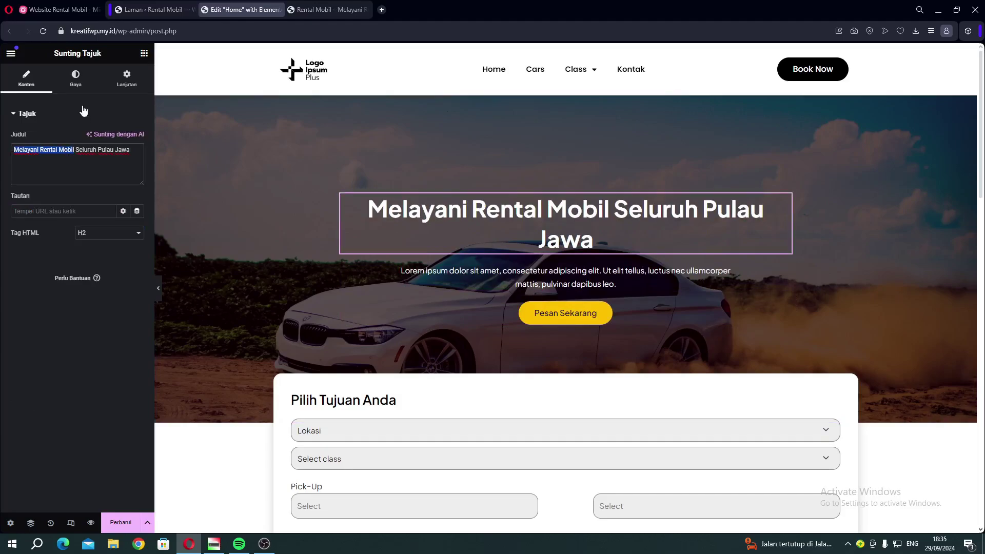
click(76, 78)
click(136, 160)
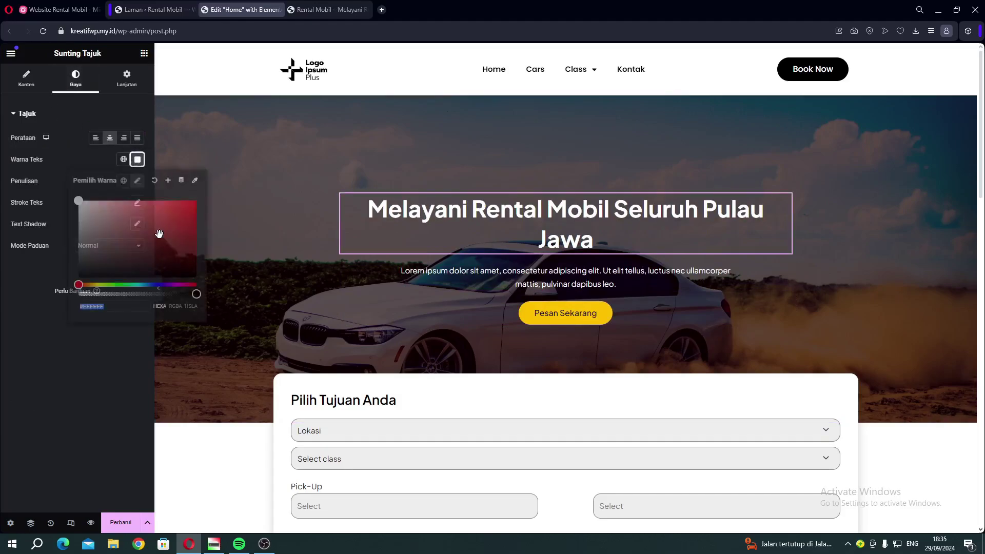
click(170, 229)
click(182, 248)
click(191, 205)
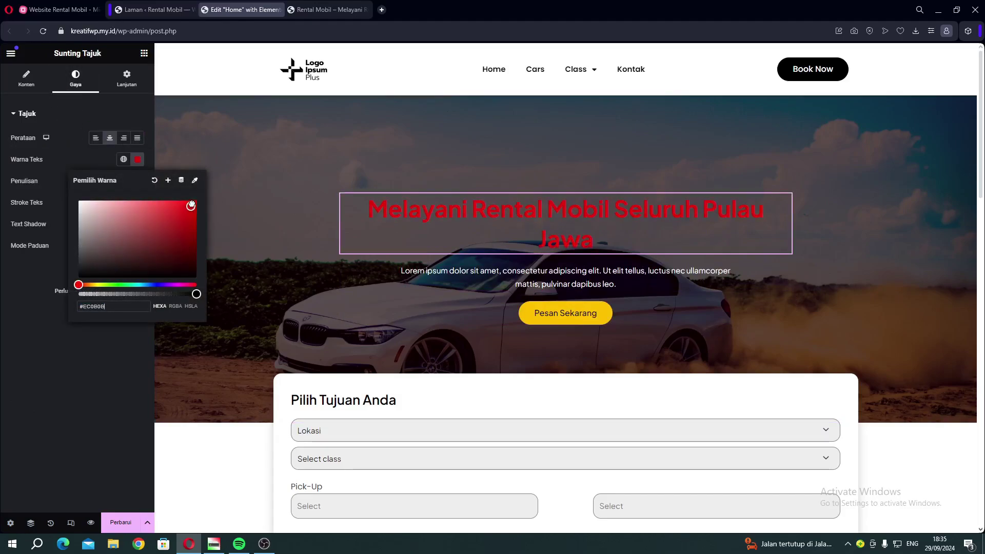
click(106, 363)
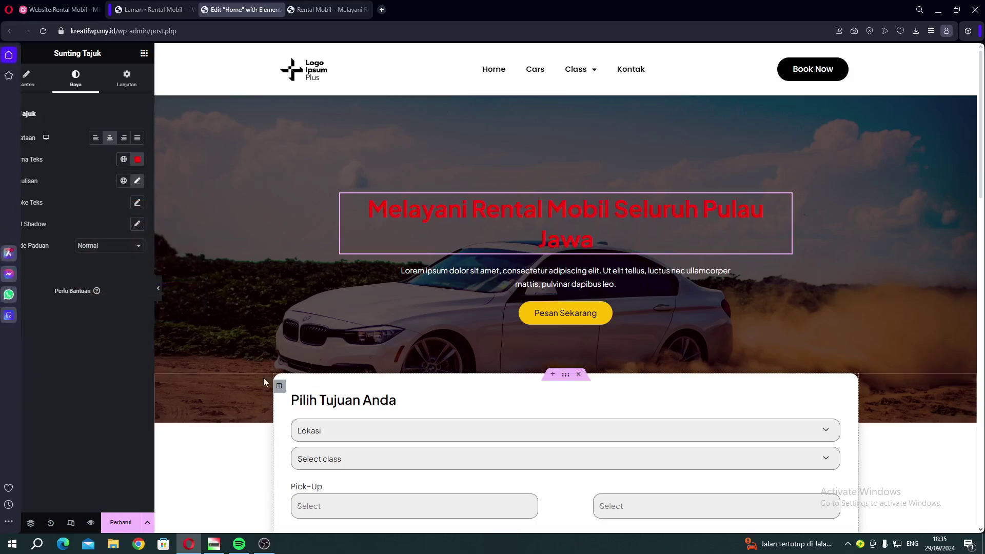
click(121, 522)
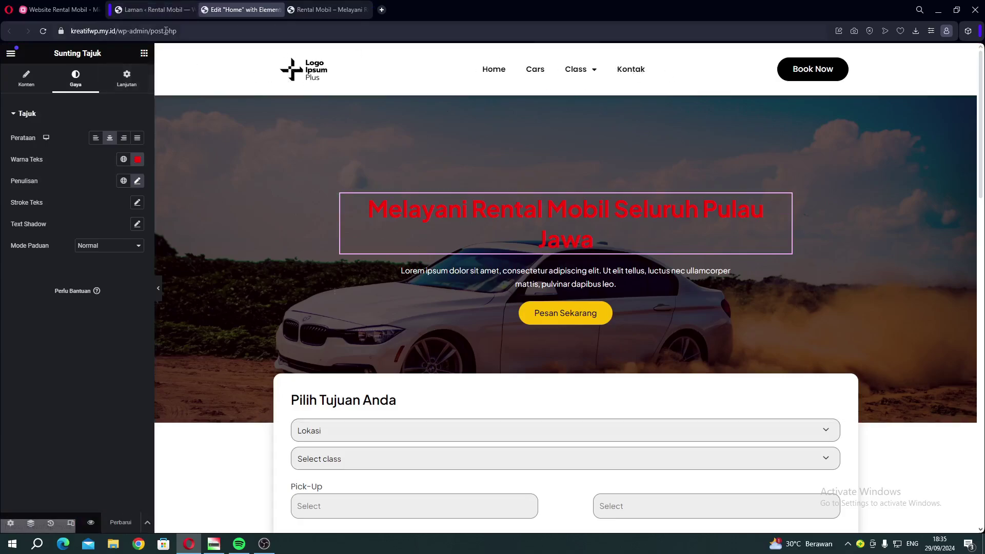
click(154, 10)
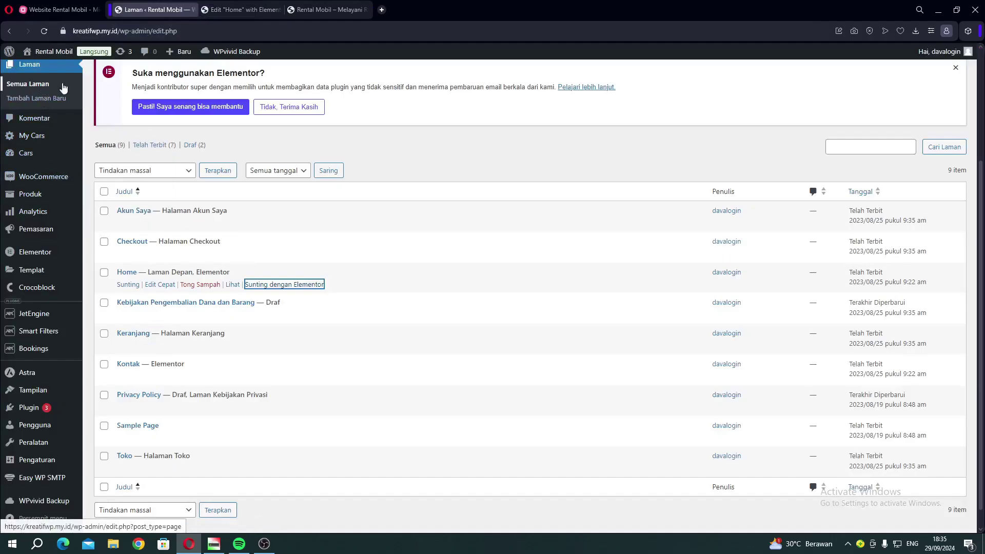
scroll(46, 88, up, 1)
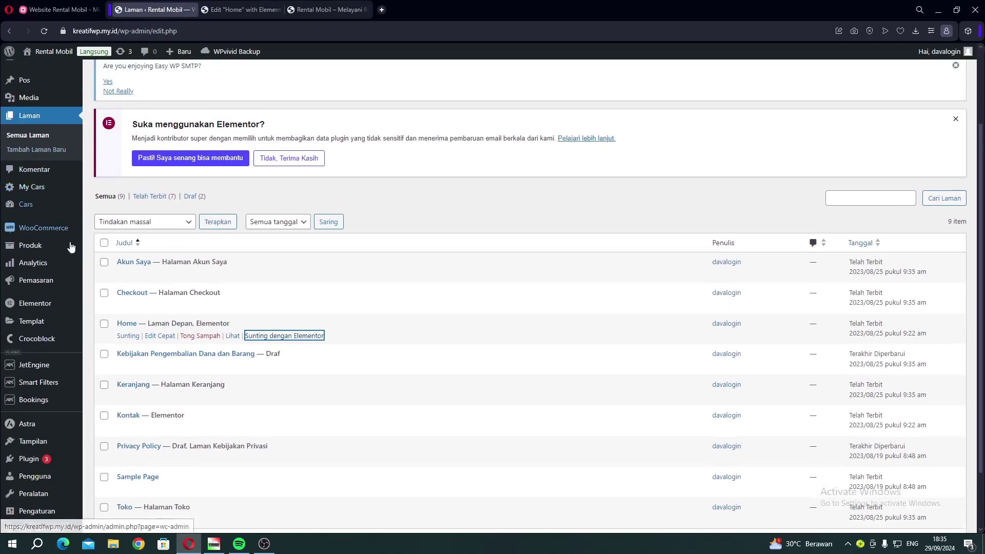
scroll(226, 427, down, 2)
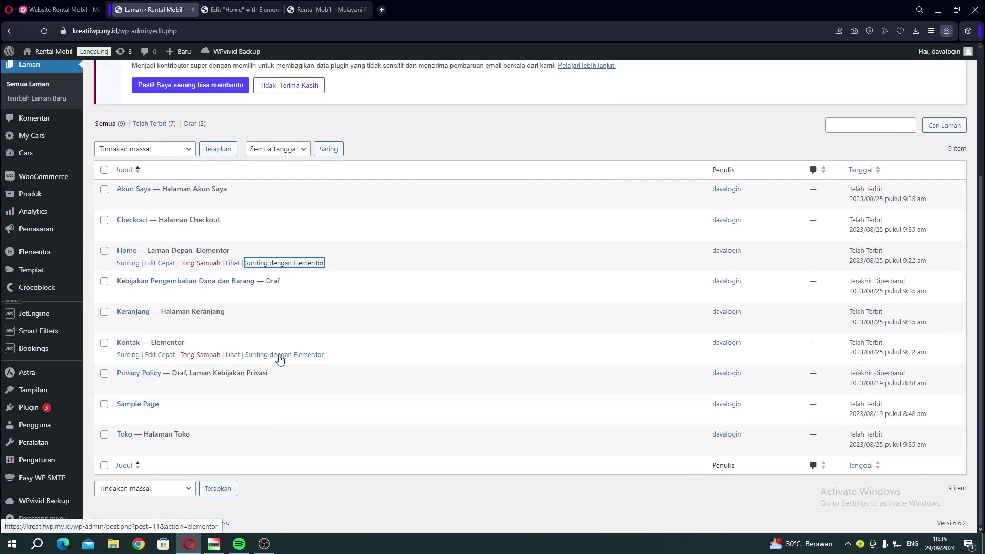
right_click(277, 356)
click(496, 26)
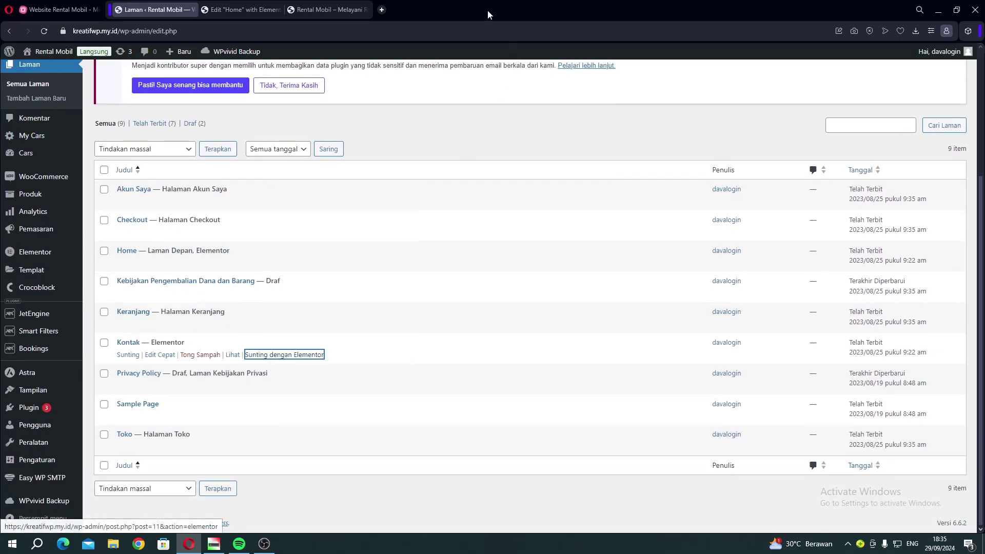
click(57, 9)
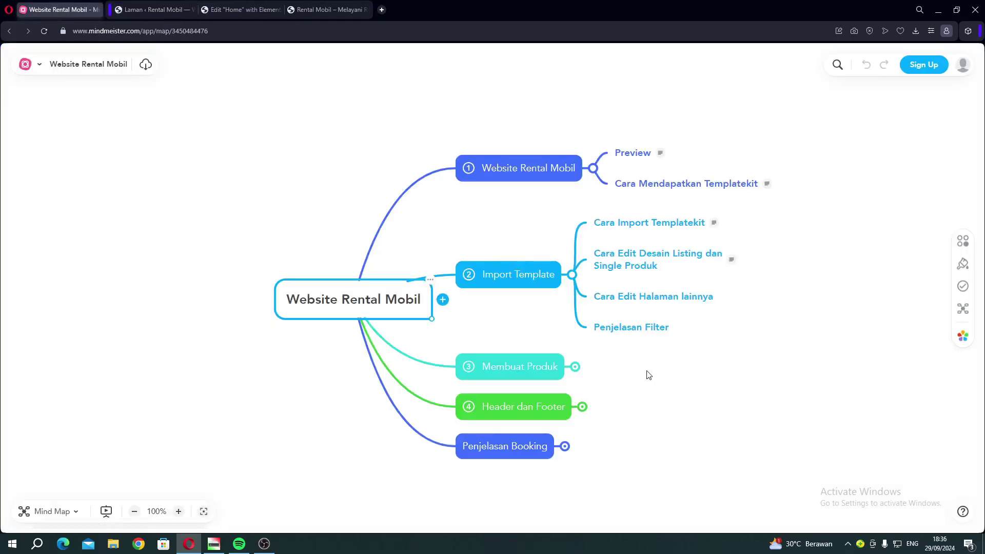
click(634, 332)
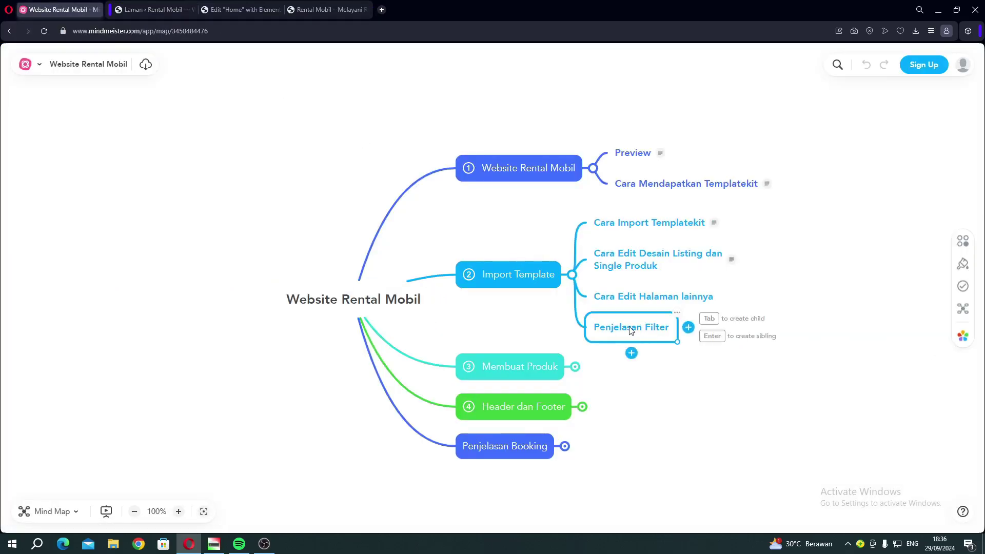
click(225, 11)
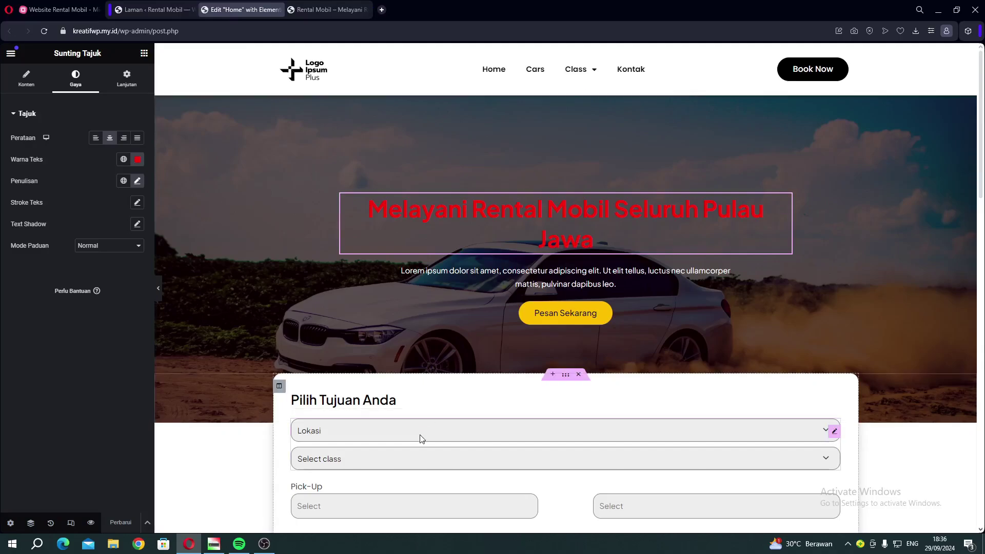
Set the live Cars page's Lokasi filter to Jakarta, then return to the admin pages list.
scroll(522, 337, down, 2)
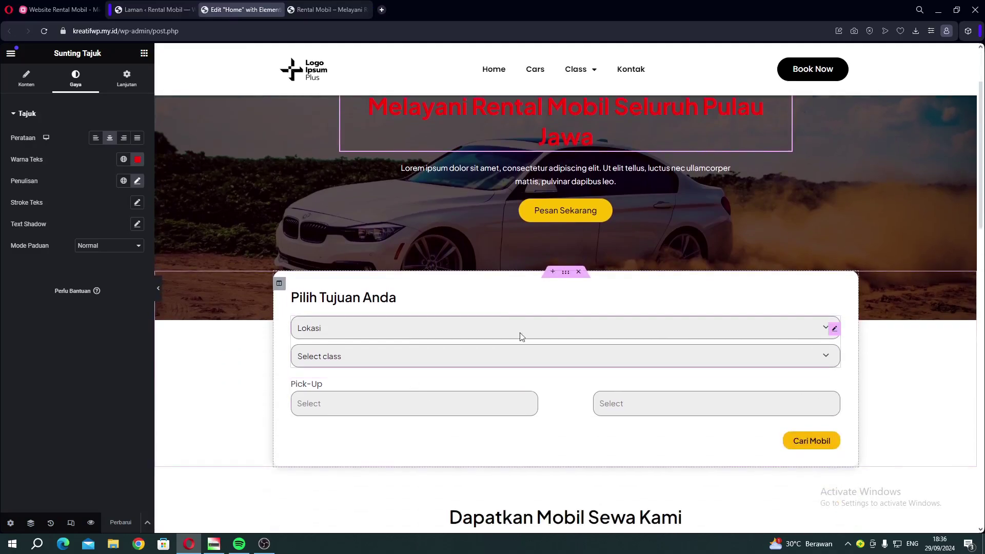
click(310, 14)
click(454, 88)
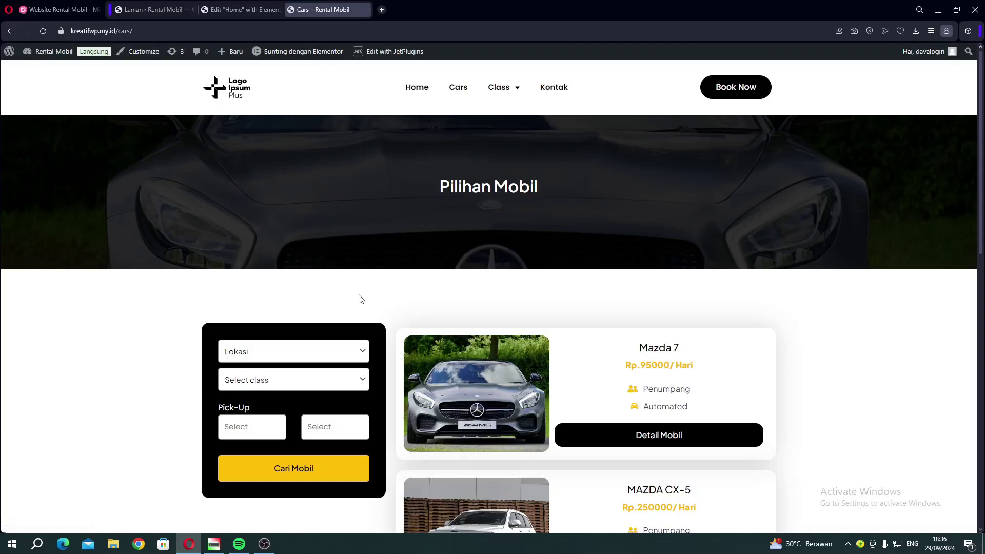
scroll(358, 299, down, 2)
click(300, 250)
click(300, 259)
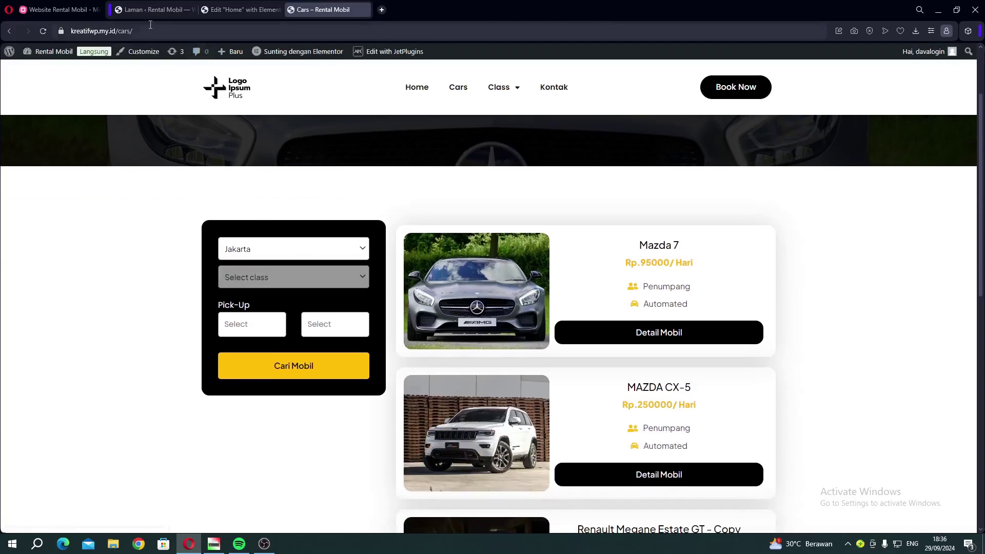
click(128, 9)
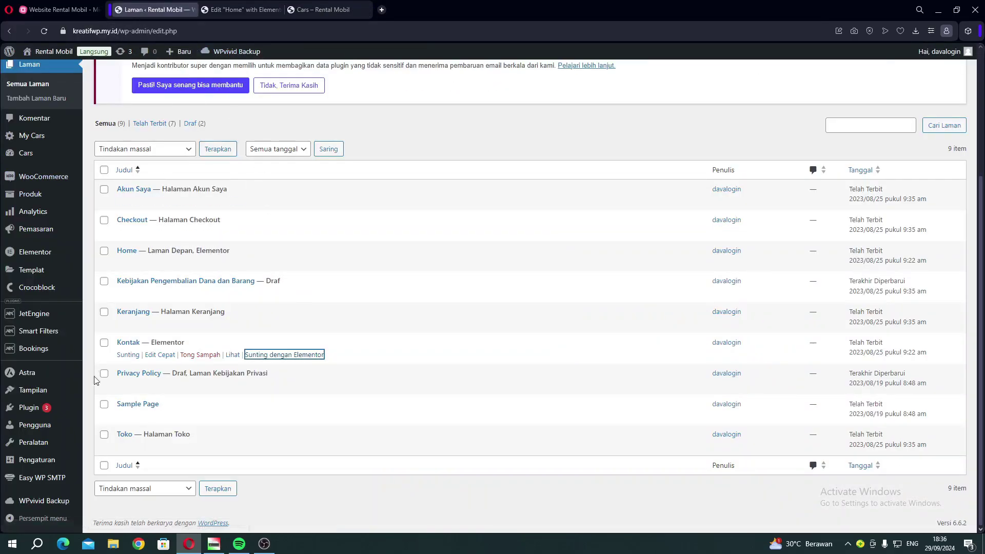
Review the Smart Filters list, then go back to the live Cars page.
mouse_move(39, 333)
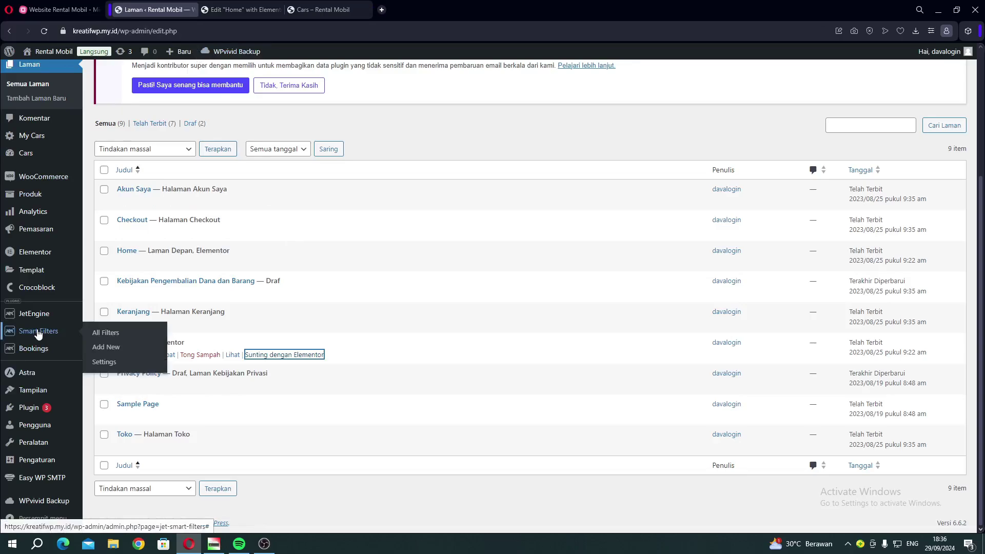
click(123, 336)
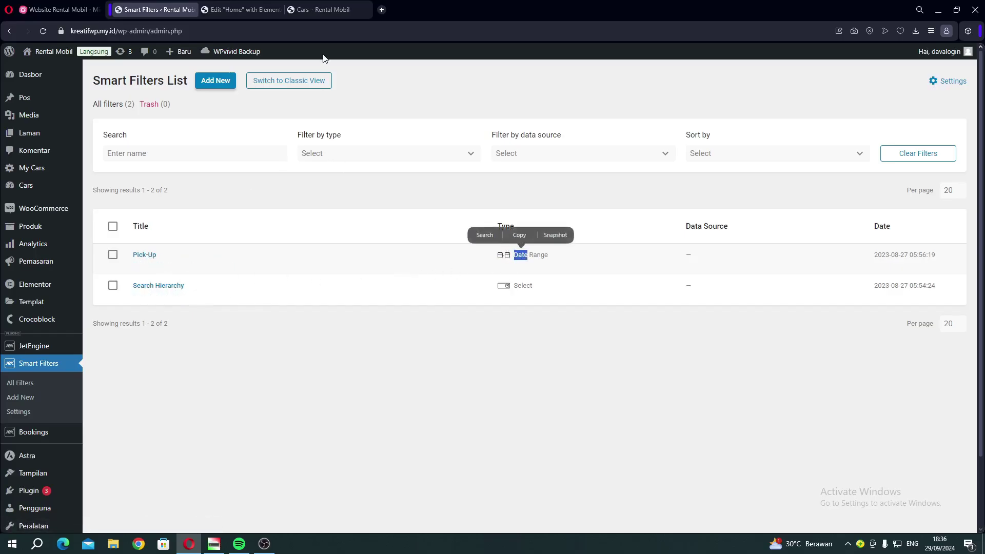
click(322, 9)
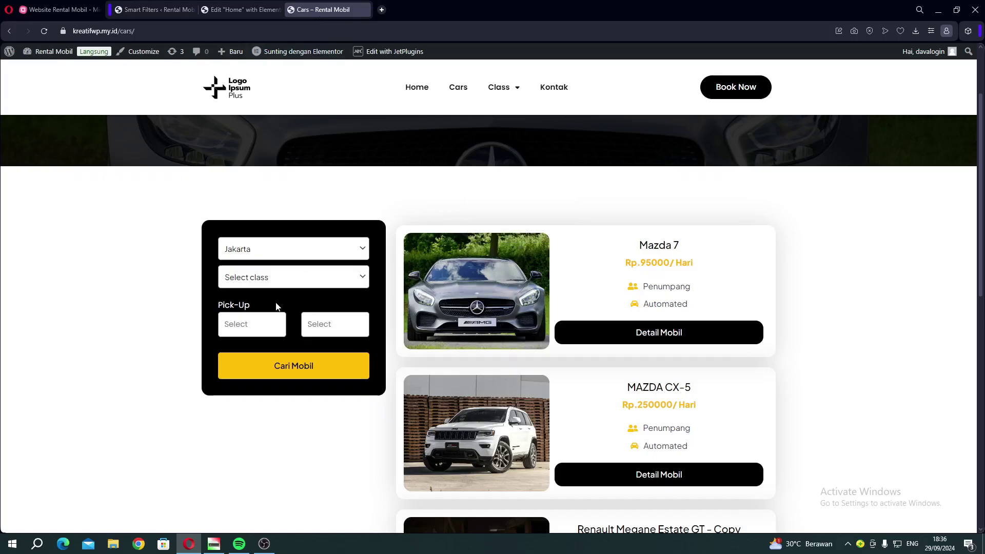
Try the Cars form's two Pick-Up date calendars and the Jakarta location dropdown.
click(255, 325)
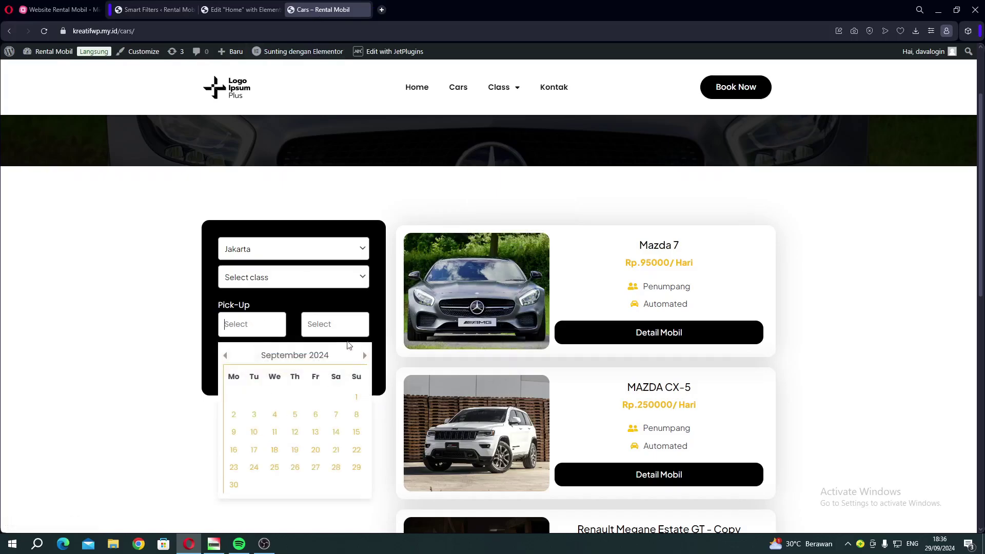
click(340, 332)
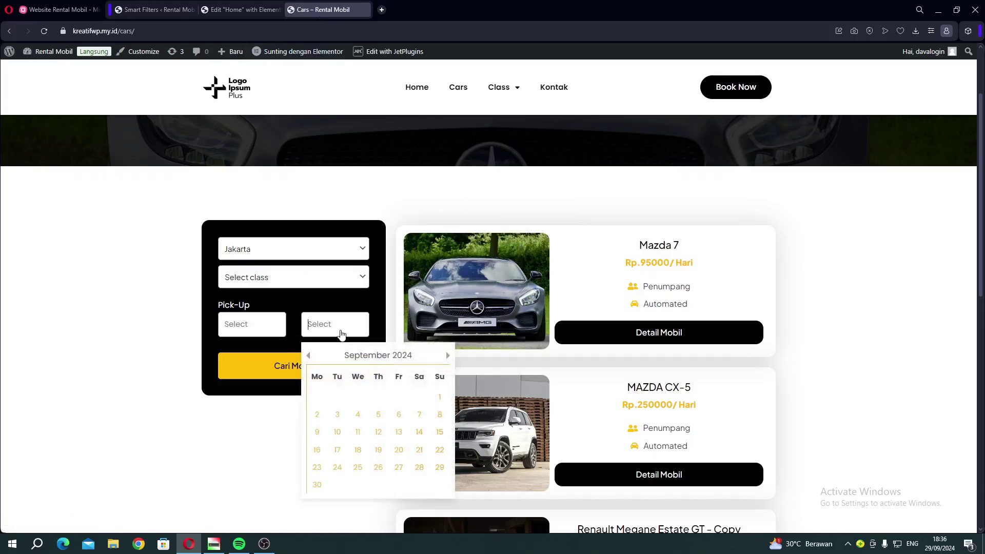
click(260, 254)
click(243, 250)
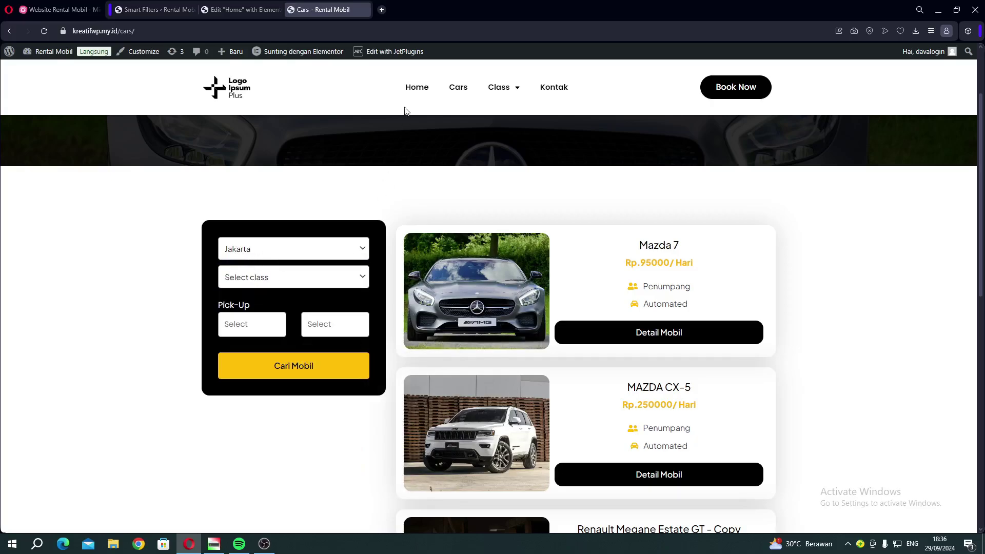
Check the home form's Lokasi options, then return to the Smart Filters list.
click(408, 91)
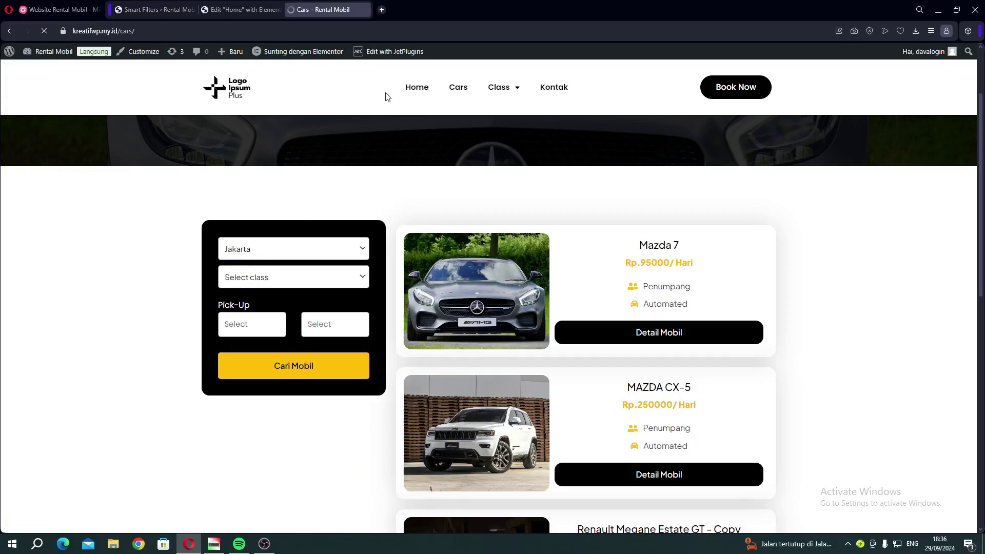
scroll(346, 328, down, 3)
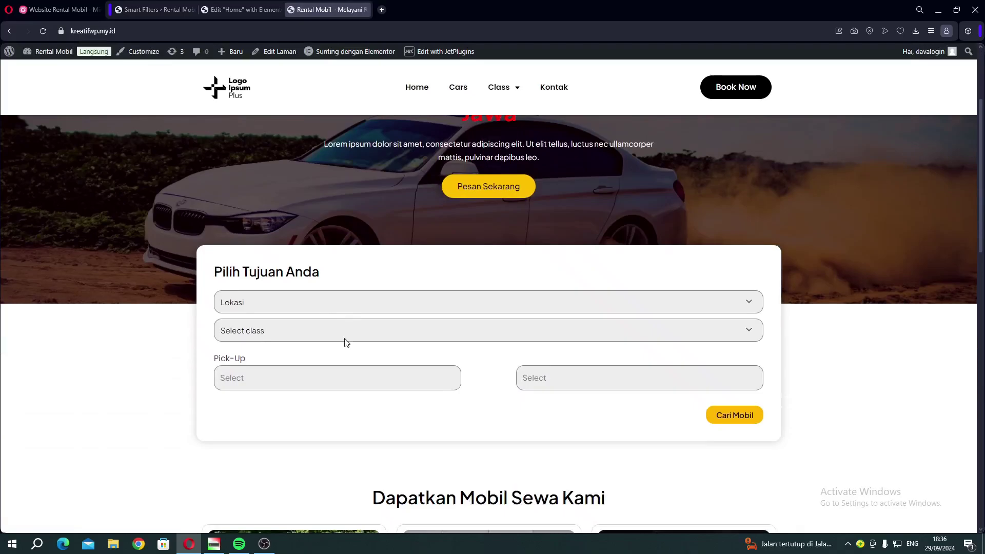
click(294, 302)
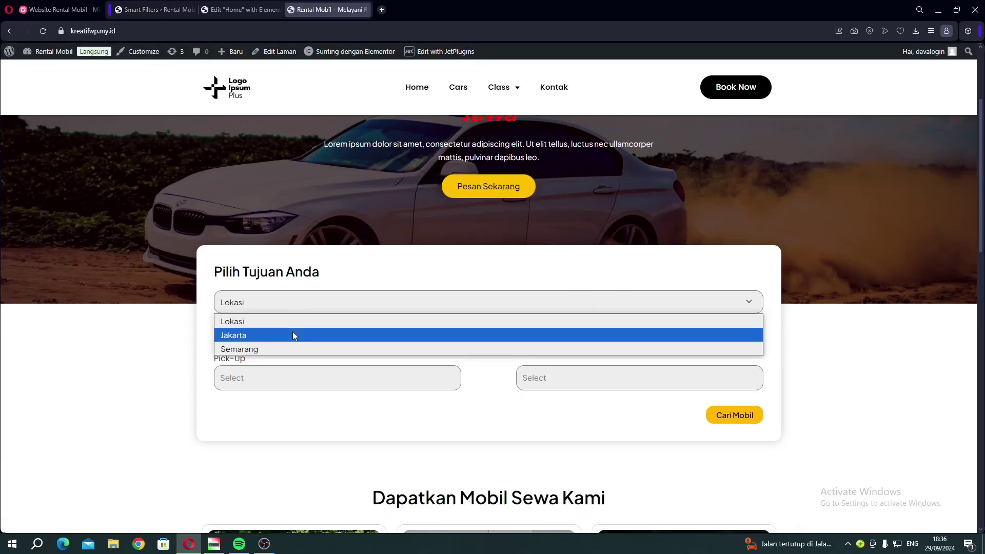
click(148, 10)
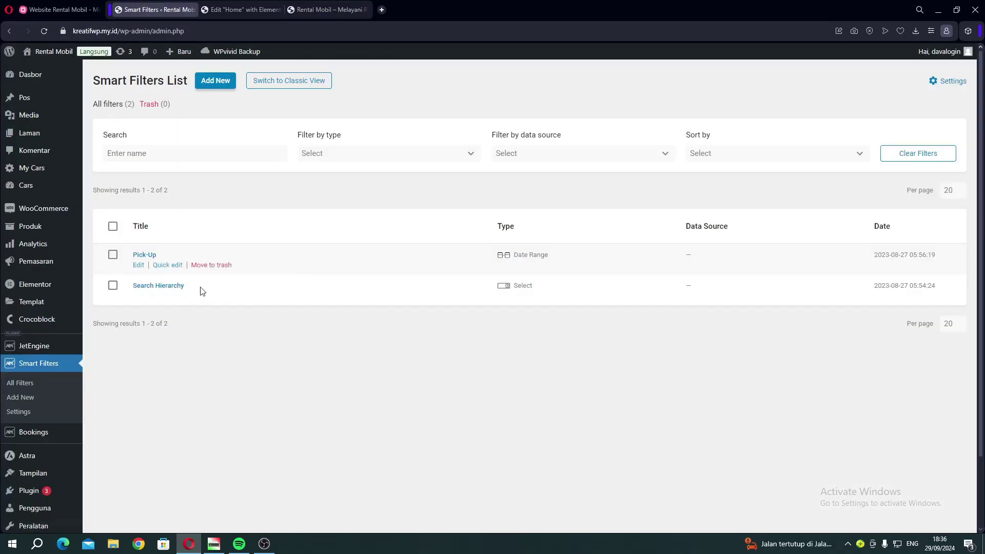
Start a new Search-type filter, inspect its Search by sources, then abandon it unsaved.
click(204, 86)
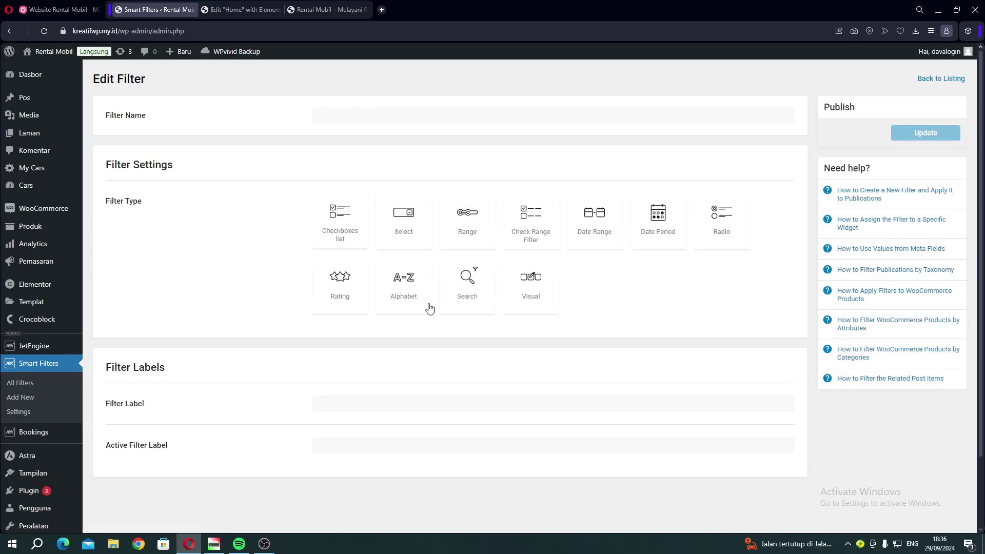
click(479, 292)
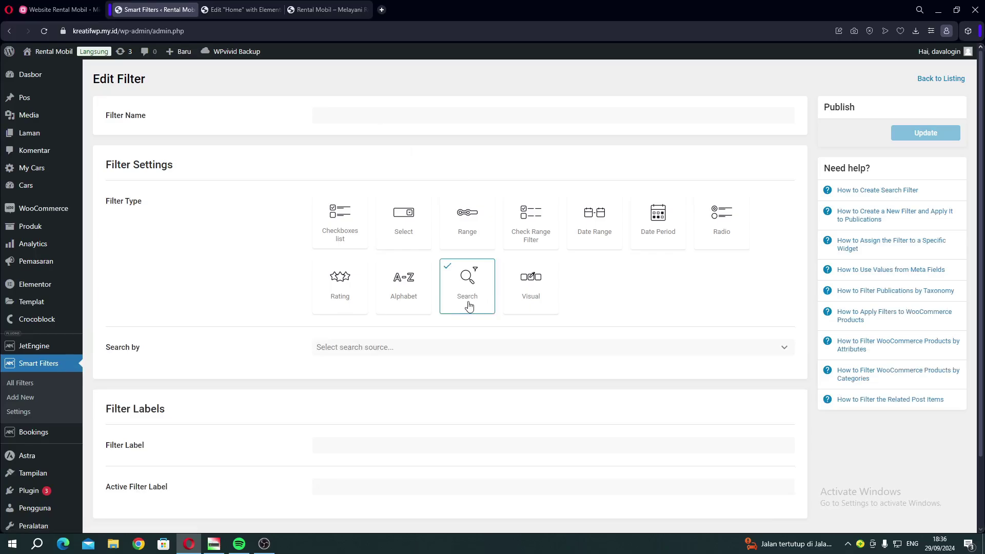
scroll(480, 272, down, 1)
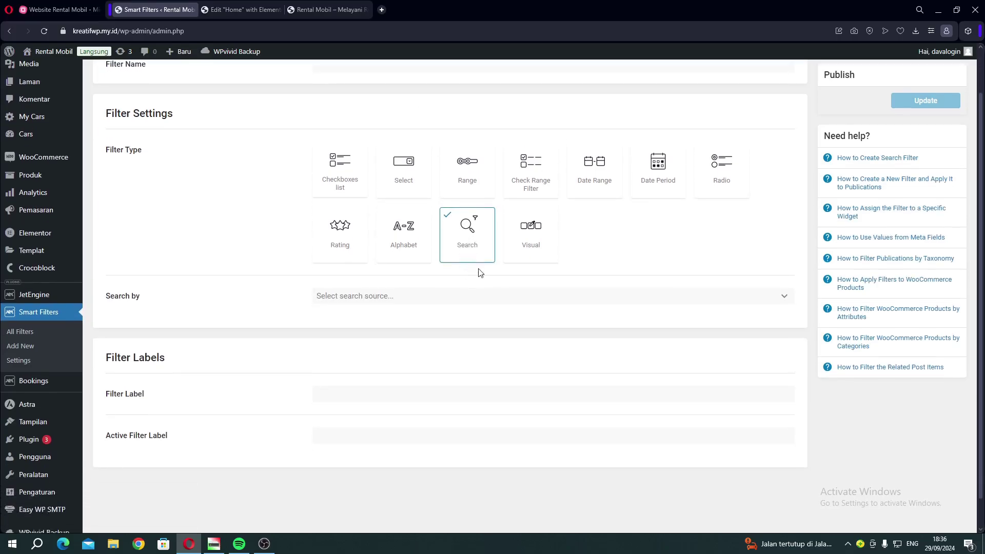
click(388, 302)
click(387, 299)
scroll(691, 266, up, 1)
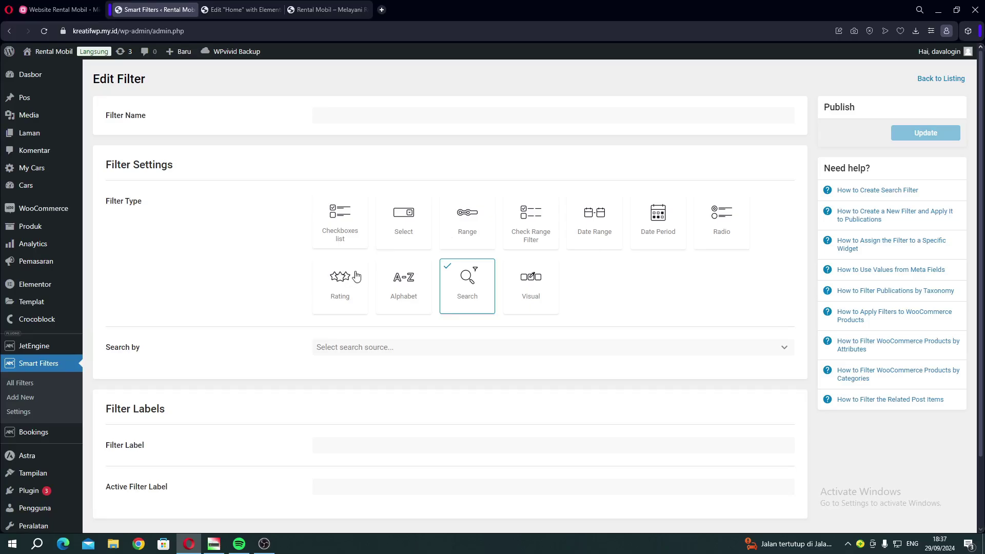
click(46, 364)
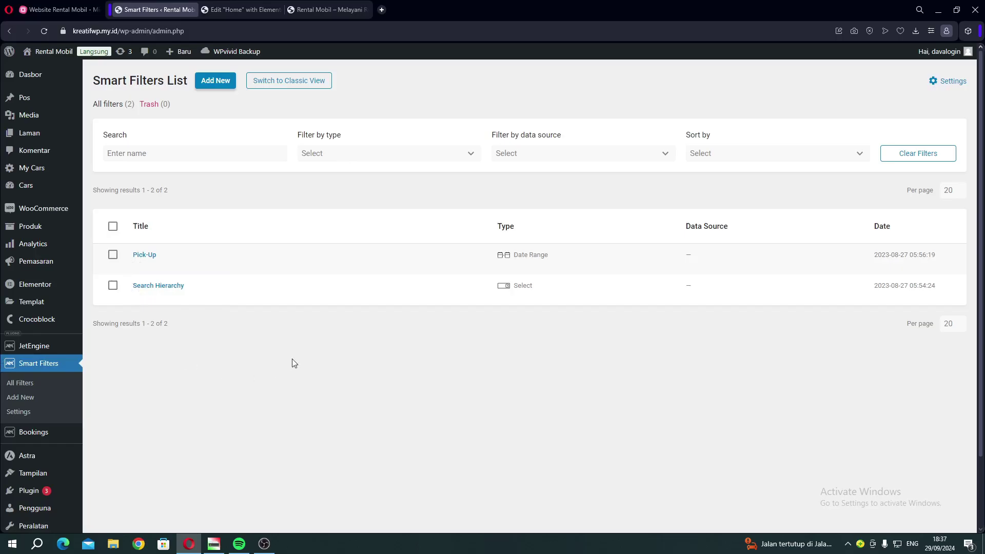
Review the homepage from the red hero heading to the booking form, then bring up the mind map.
click(309, 10)
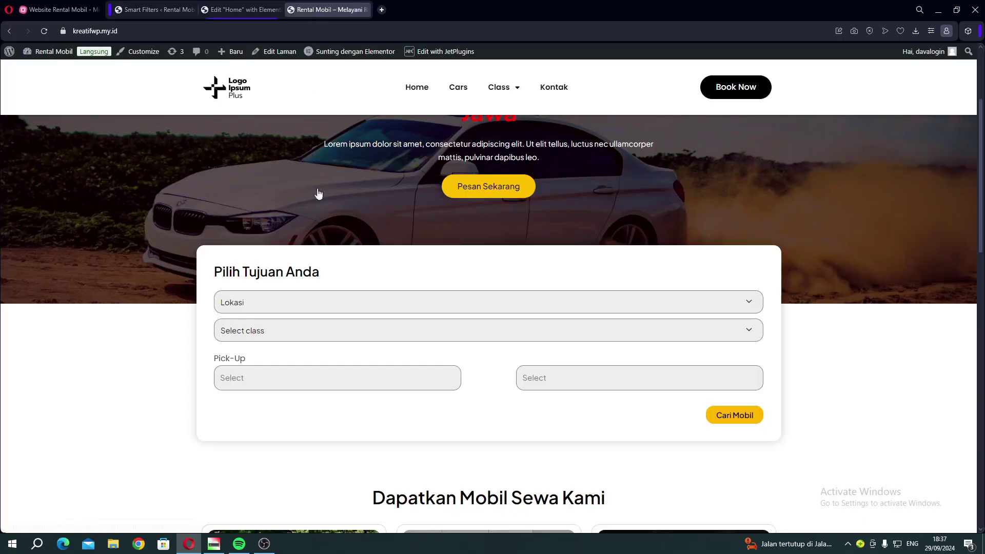
scroll(406, 203, up, 3)
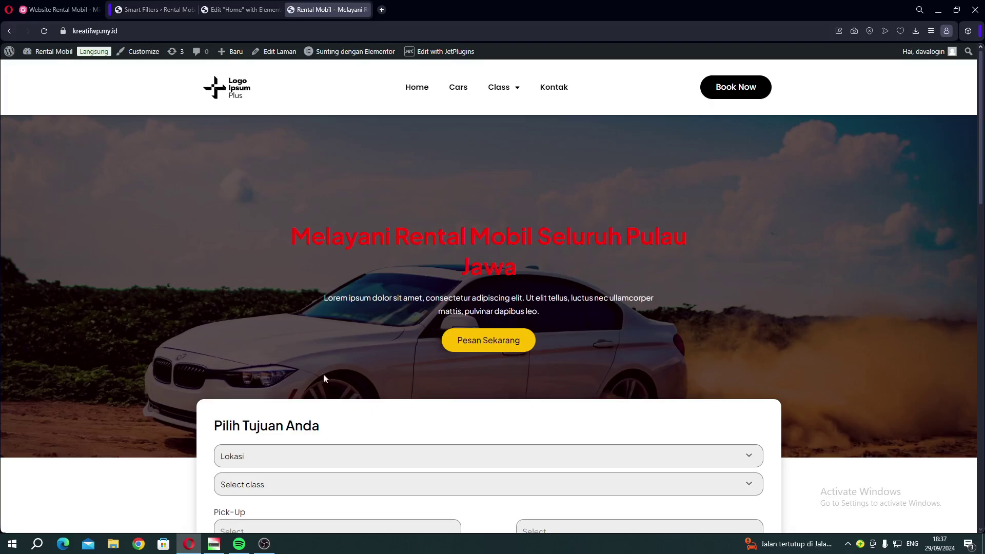
scroll(360, 379, down, 1)
scroll(328, 247, down, 1)
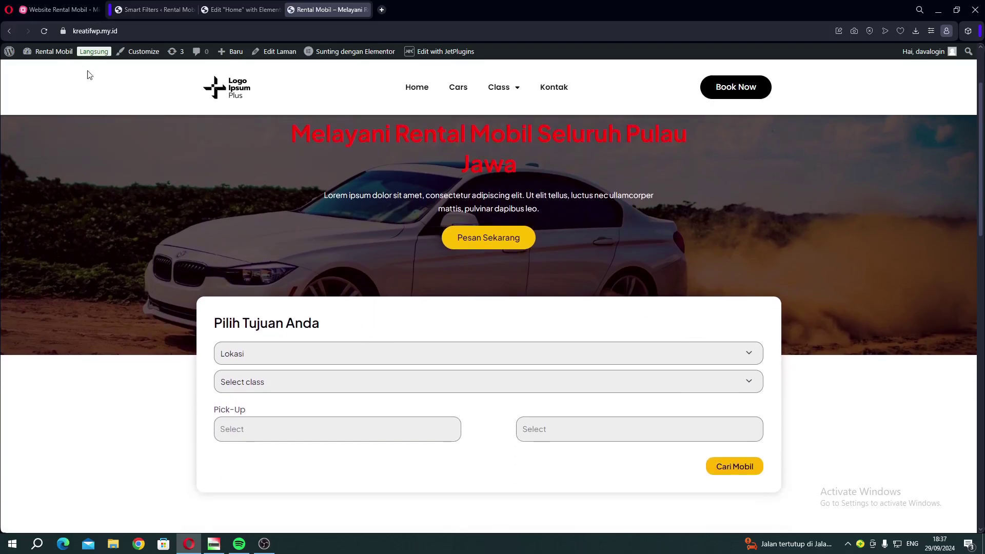
click(58, 10)
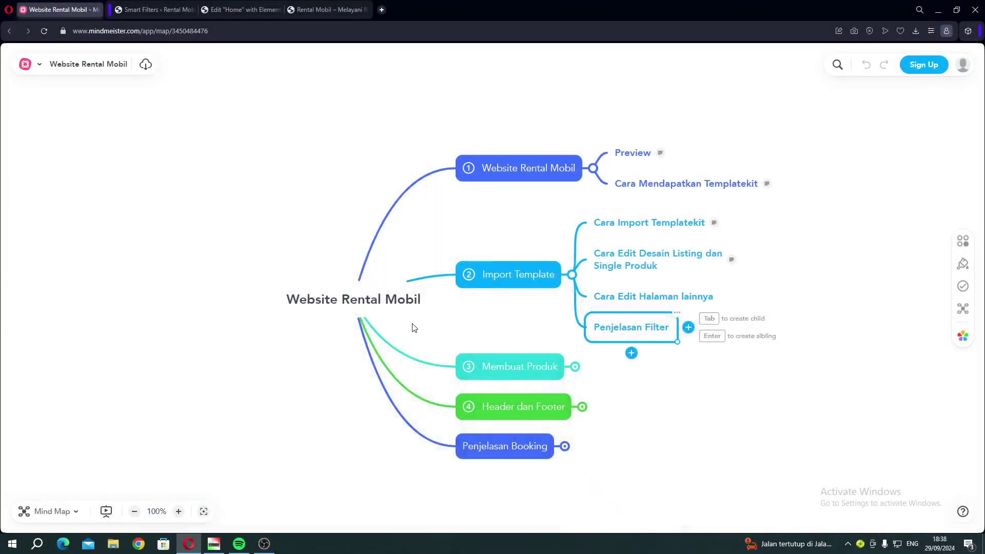
Pan the mind map, expand Membuat Produk's three subtopics, and return to Smart Filters.
drag(414, 328, 334, 286)
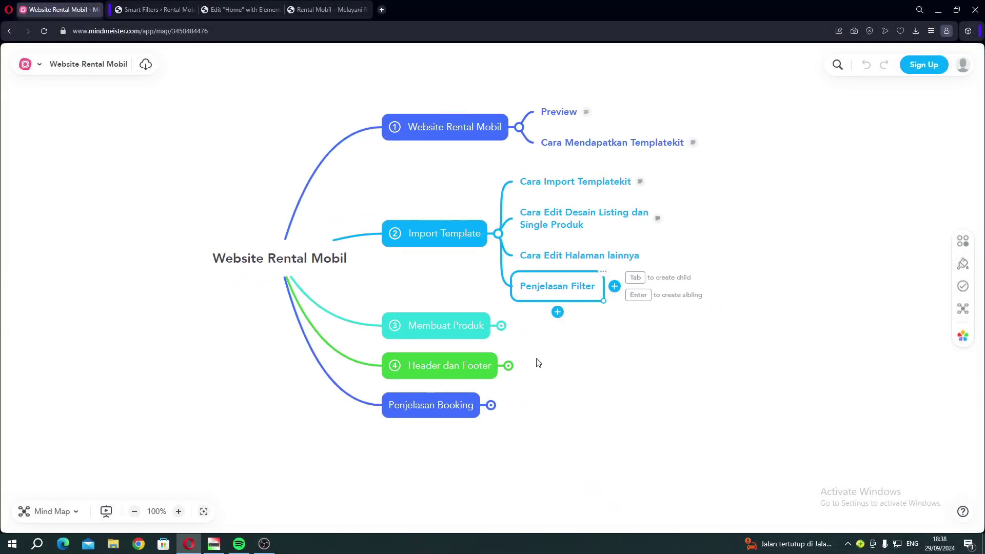
click(501, 327)
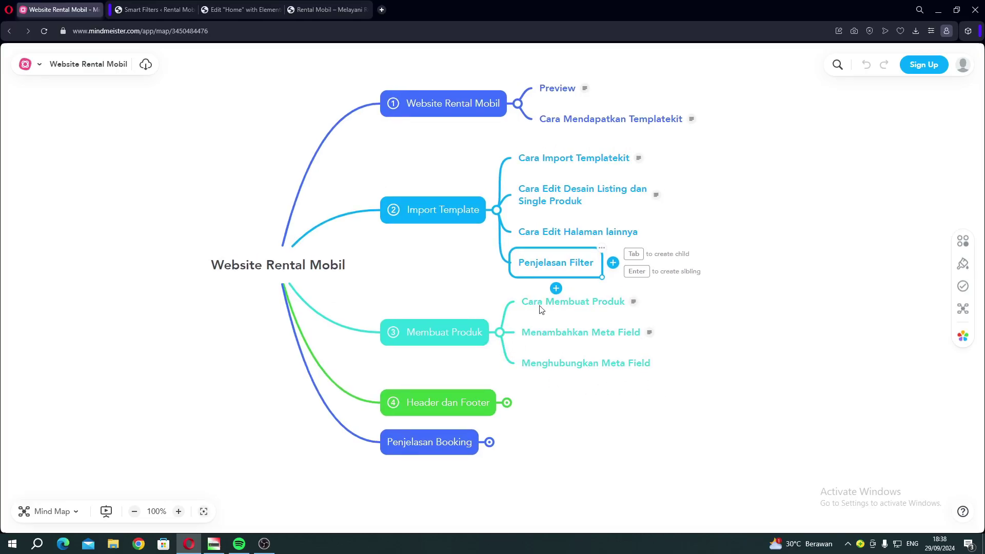
click(136, 12)
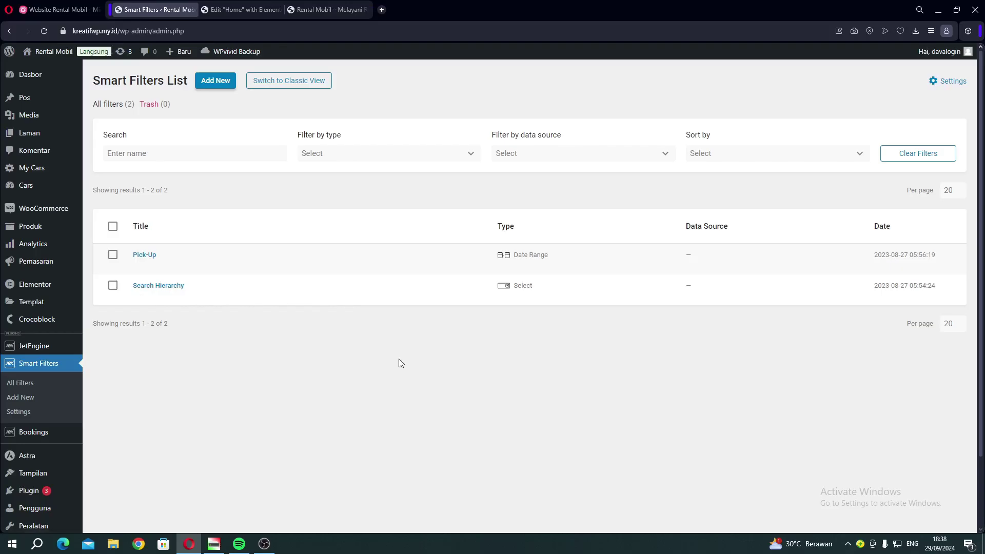
Look through the car Body Type terms.
mouse_move(27, 183)
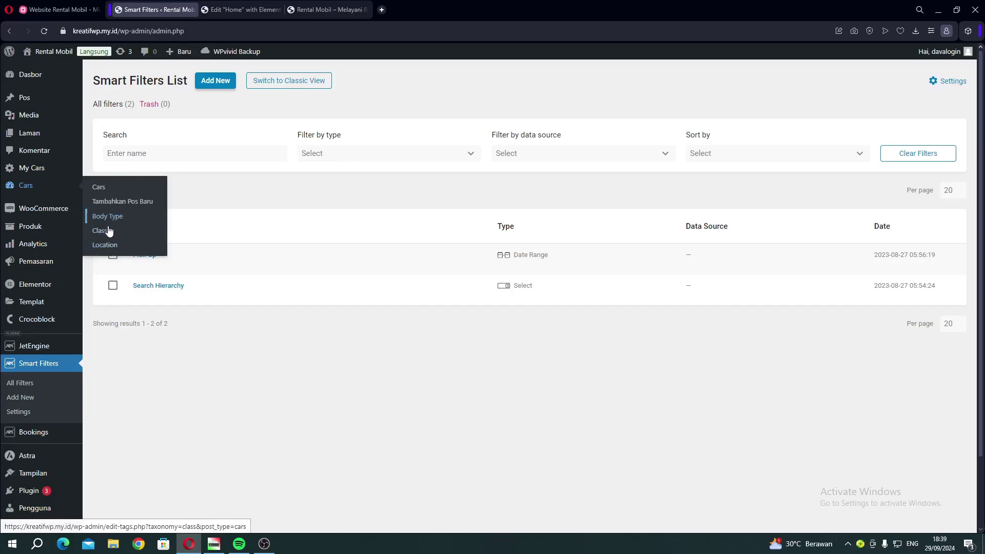
click(106, 220)
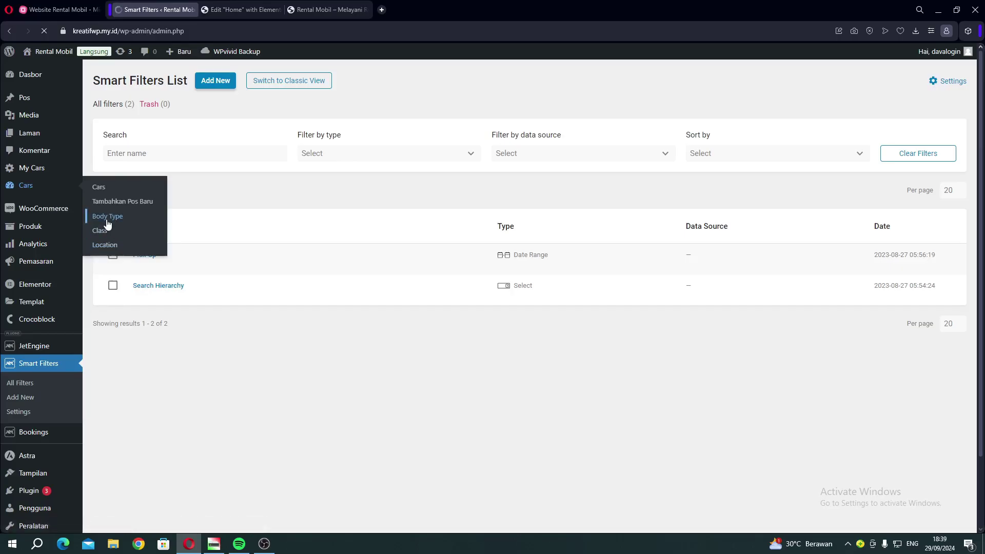
scroll(398, 245, down, 1)
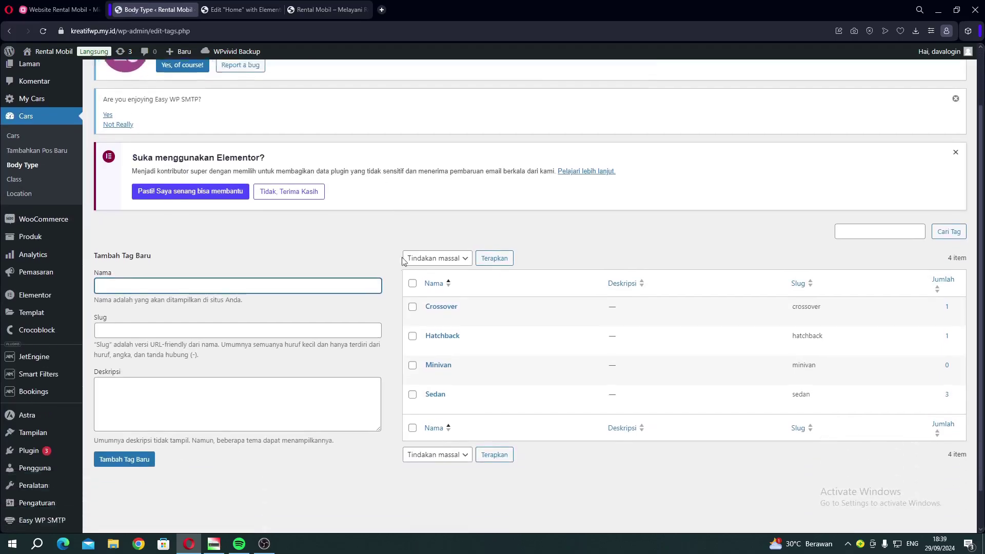
scroll(403, 261, down, 1)
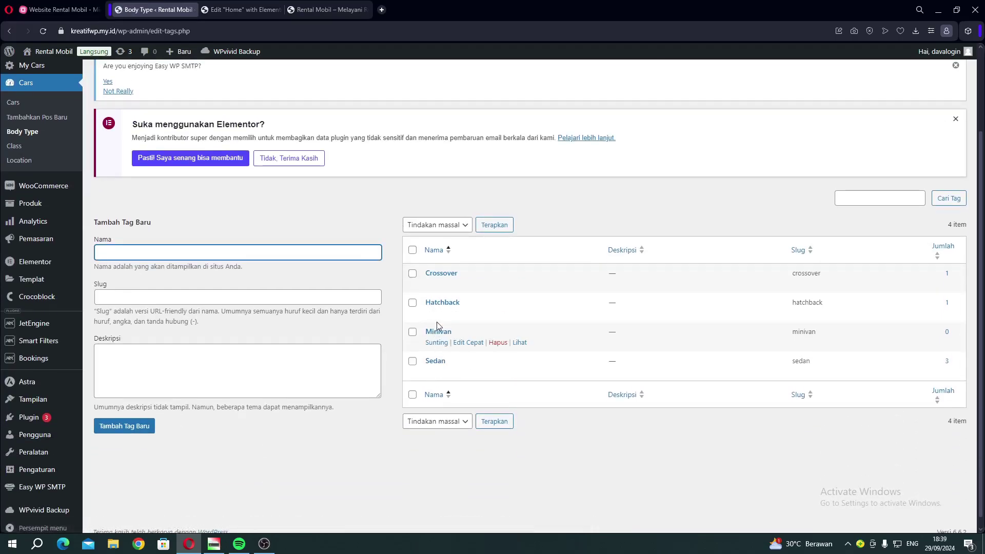
Review the five Class terms: econom, Economy, Intermediate, Luxury and Standard.
click(37, 151)
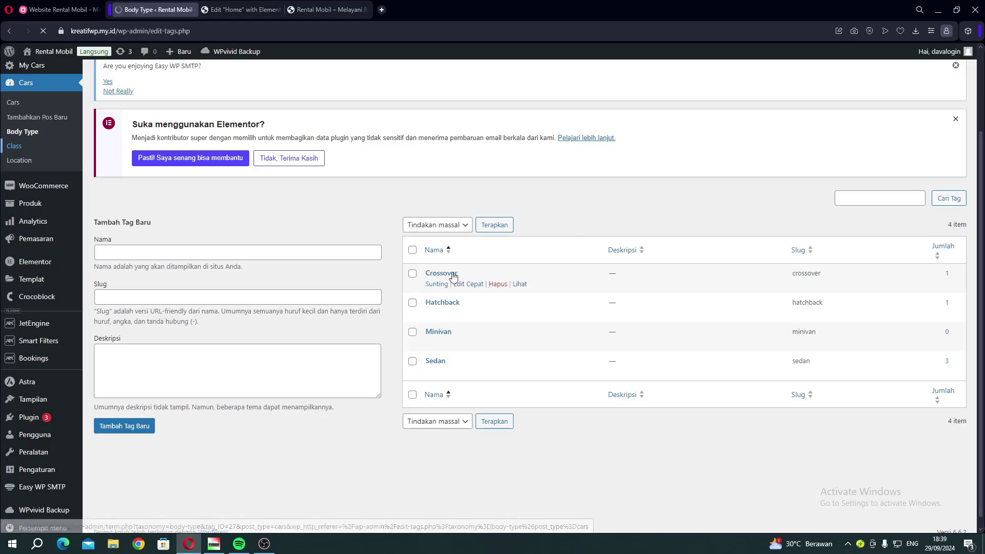
scroll(480, 334, down, 2)
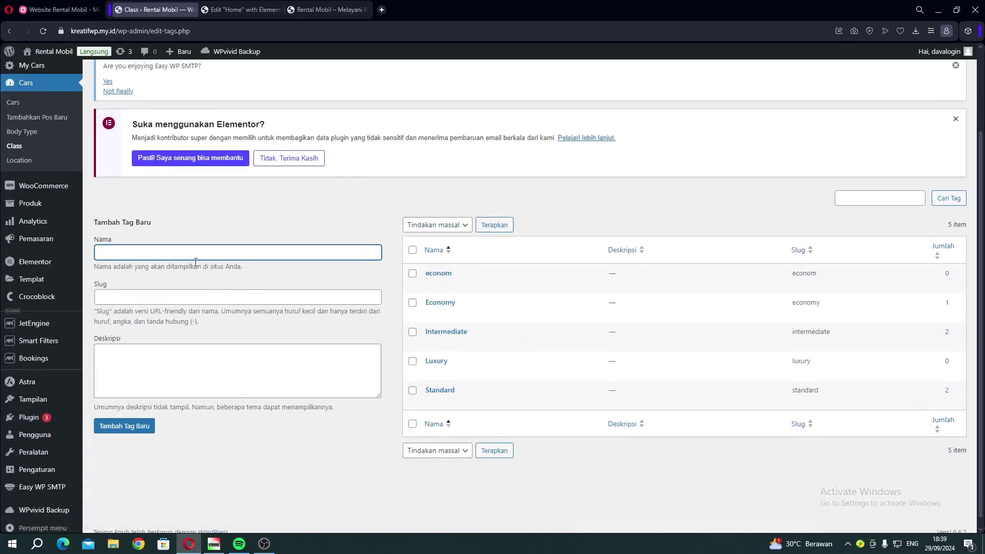
click(186, 348)
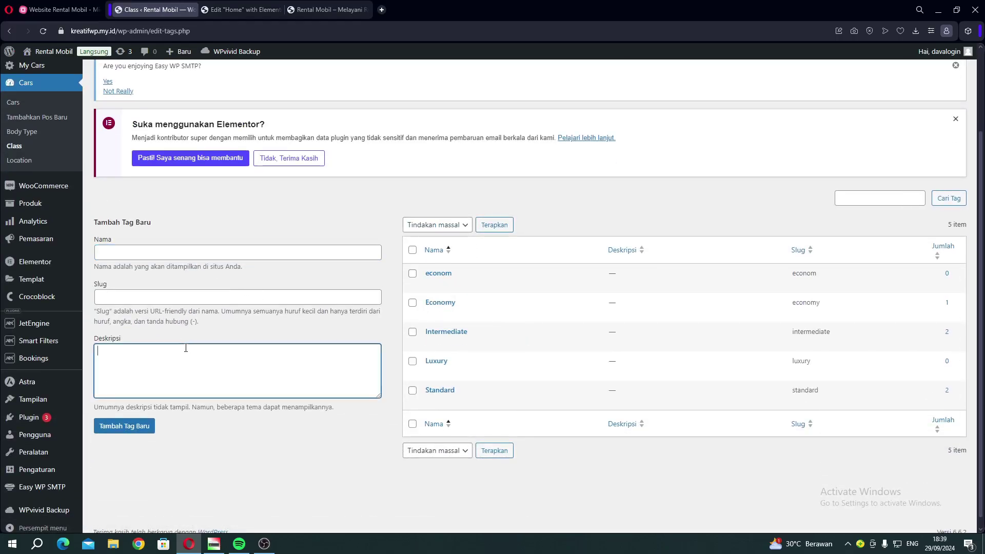
click(199, 251)
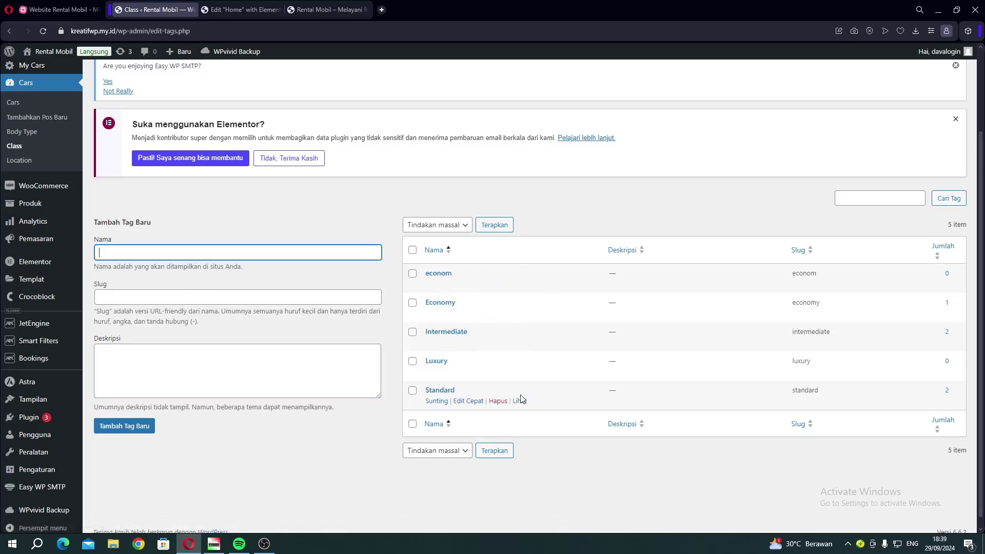
double_click(959, 224)
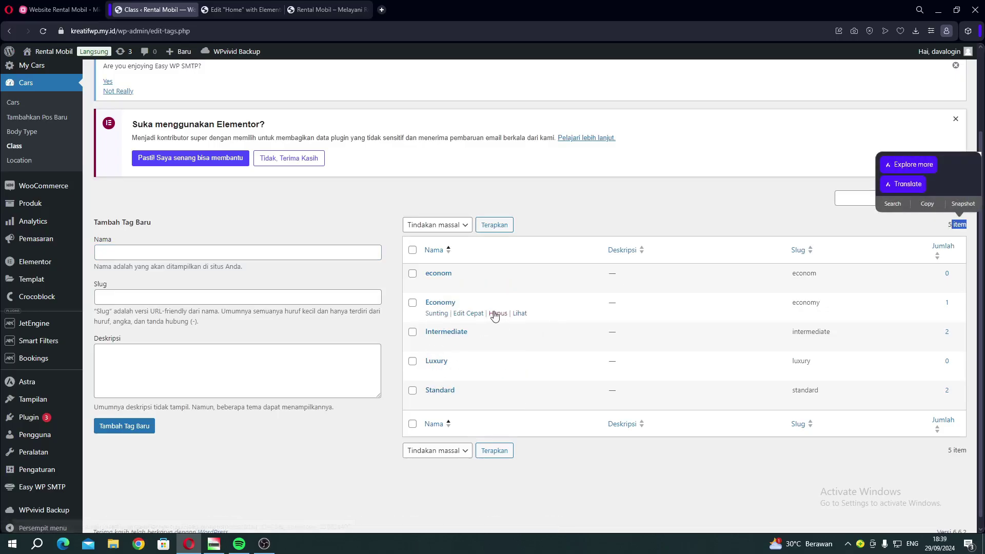
click(552, 209)
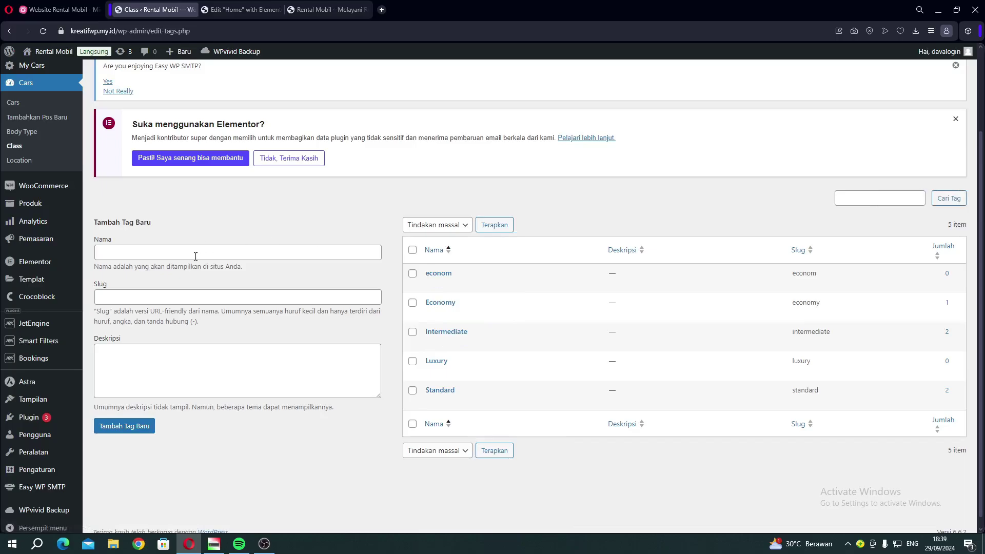
click(35, 163)
Add Medan (slug medan) as a new car location next to Jakarta and Semarang.
scroll(292, 318, down, 1)
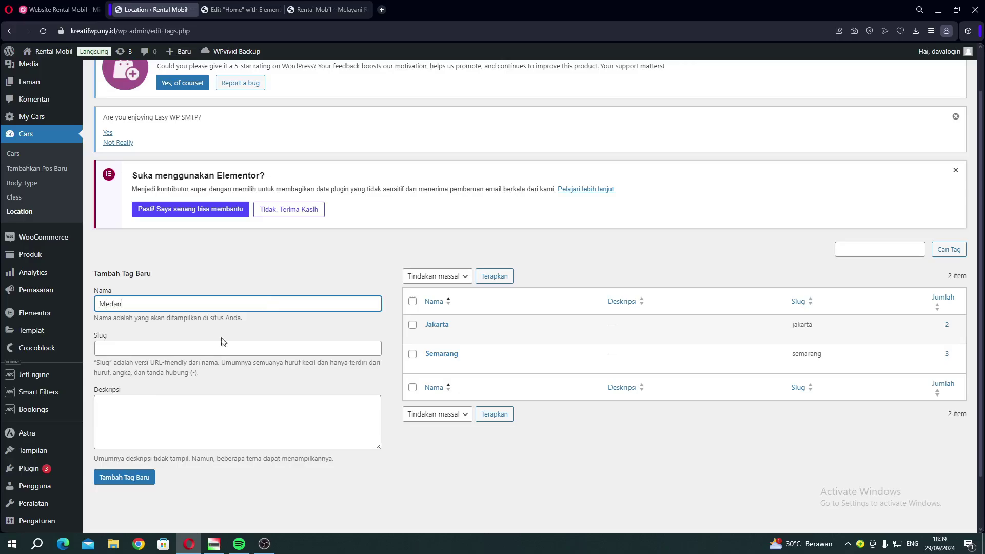
click(146, 478)
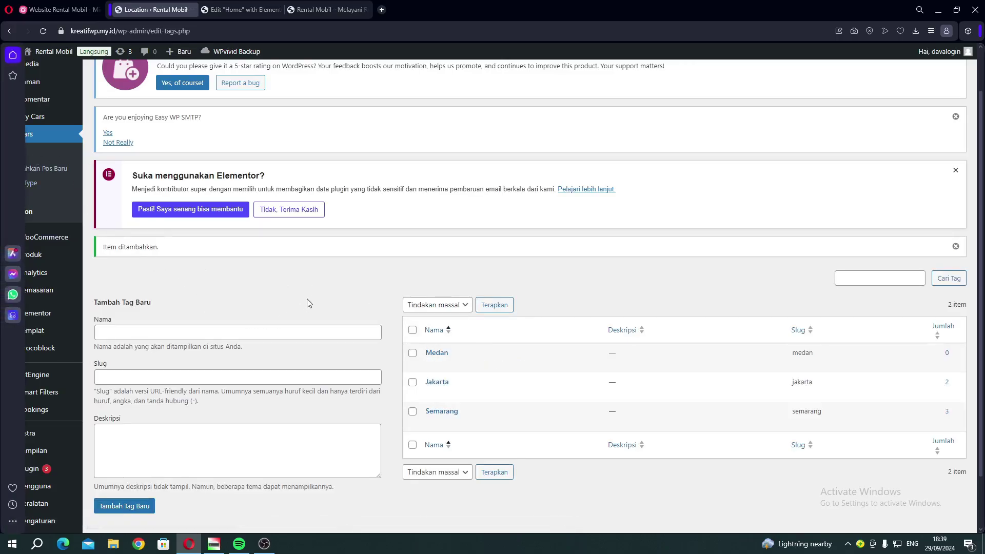
Look over the new car post form, then go back to the All Cars list.
click(35, 174)
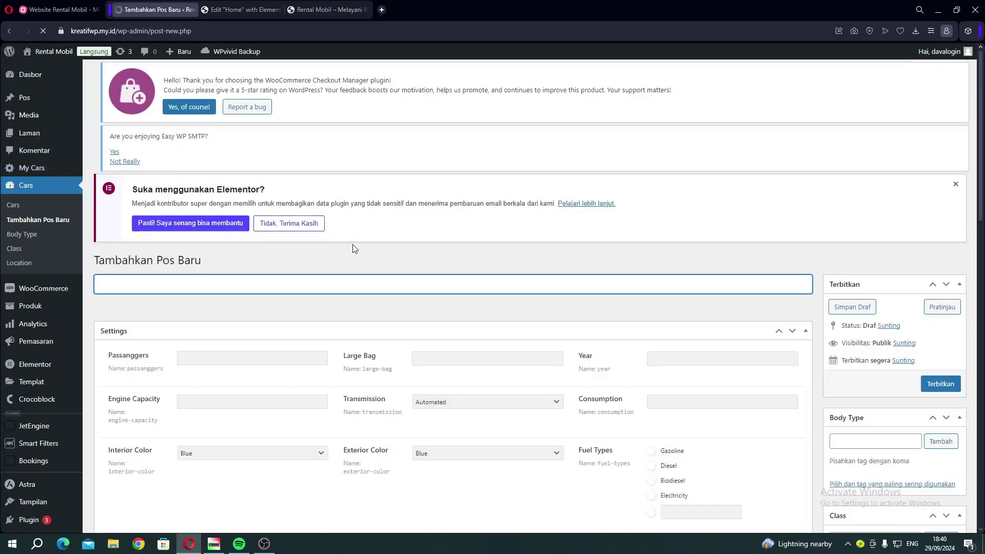
scroll(348, 303, down, 10)
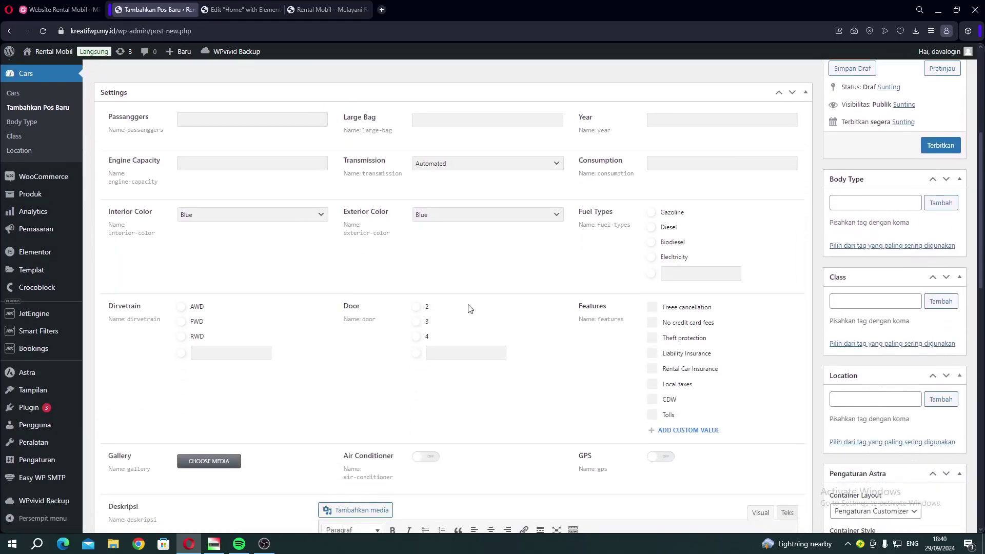
scroll(501, 299, down, 9)
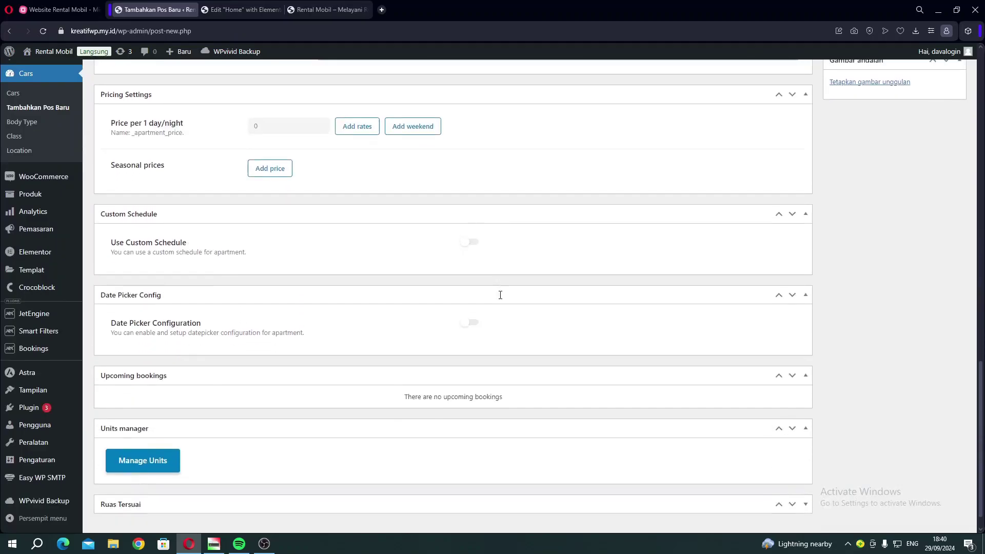
scroll(502, 299, up, 5)
scroll(502, 299, up, 15)
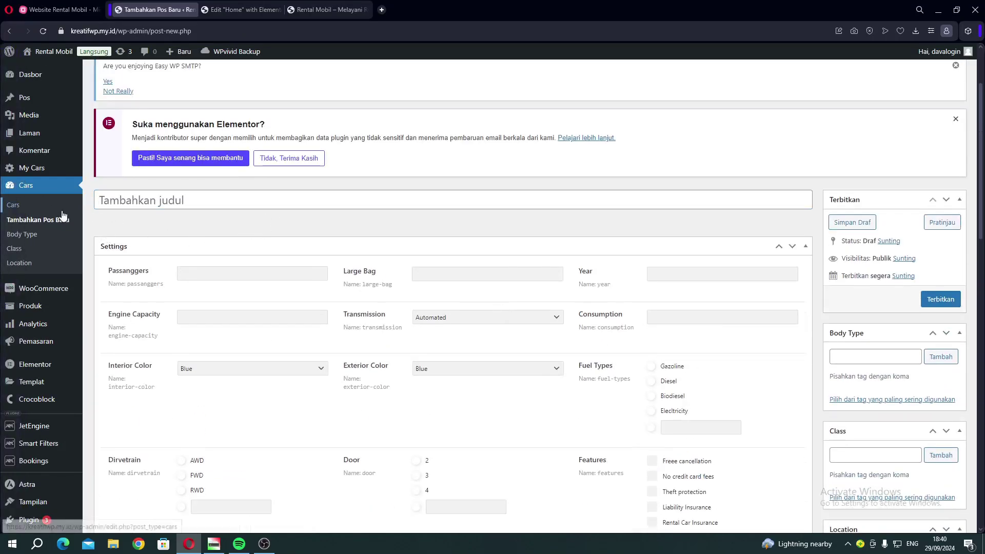
click(38, 206)
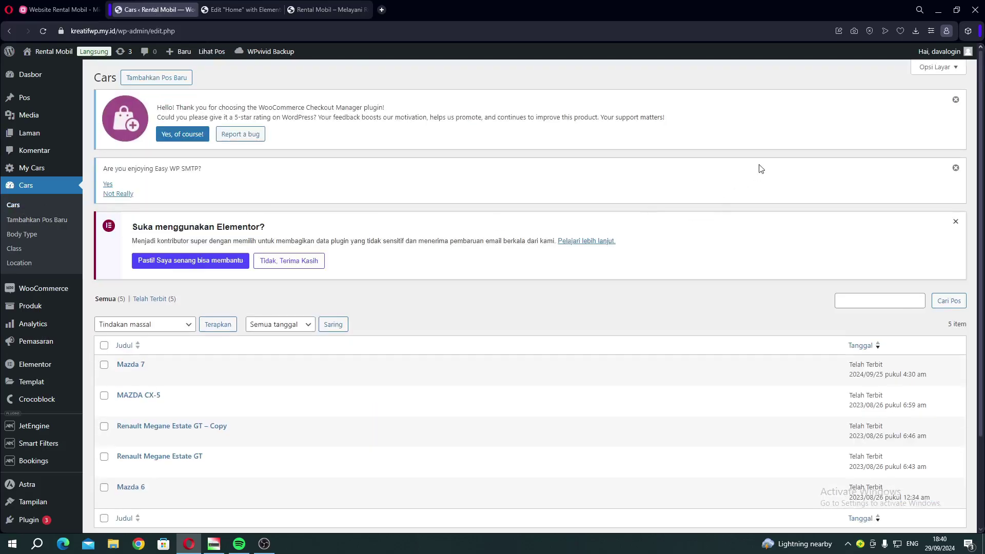
Dismiss the WooCommerce Checkout Manager, Easy WP SMTP and Elementor feedback notices.
click(957, 101)
click(955, 99)
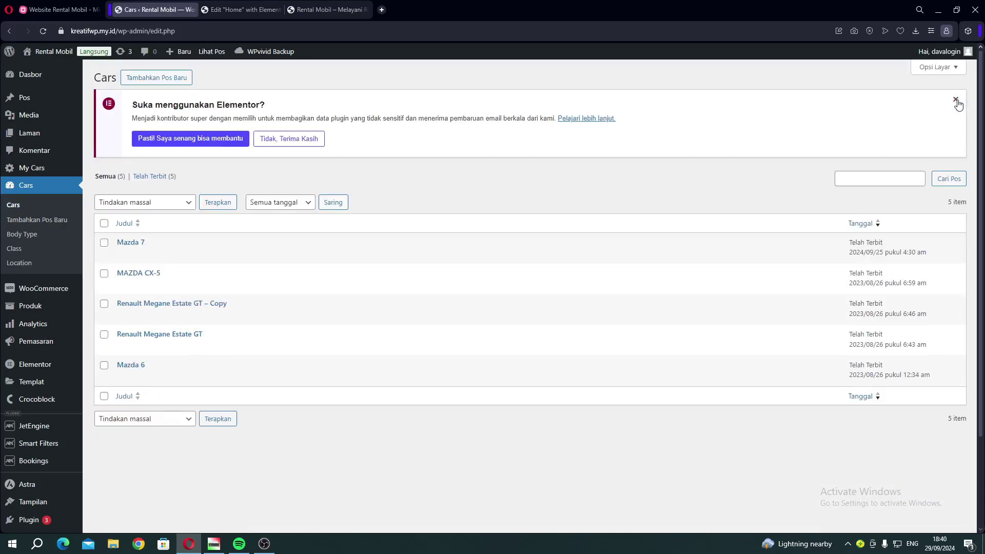
click(956, 99)
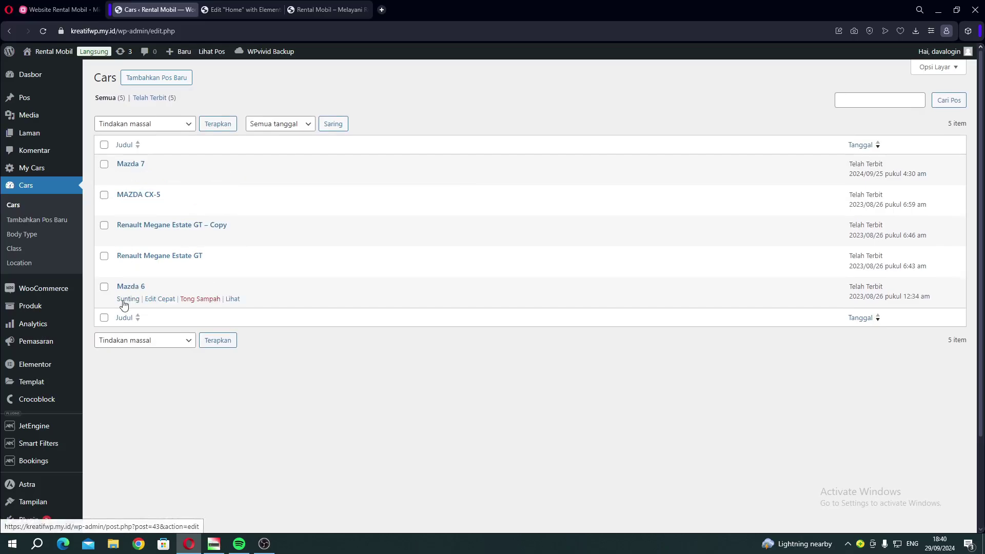
Open Mazda 6 for editing and check its passenger count setting.
click(137, 296)
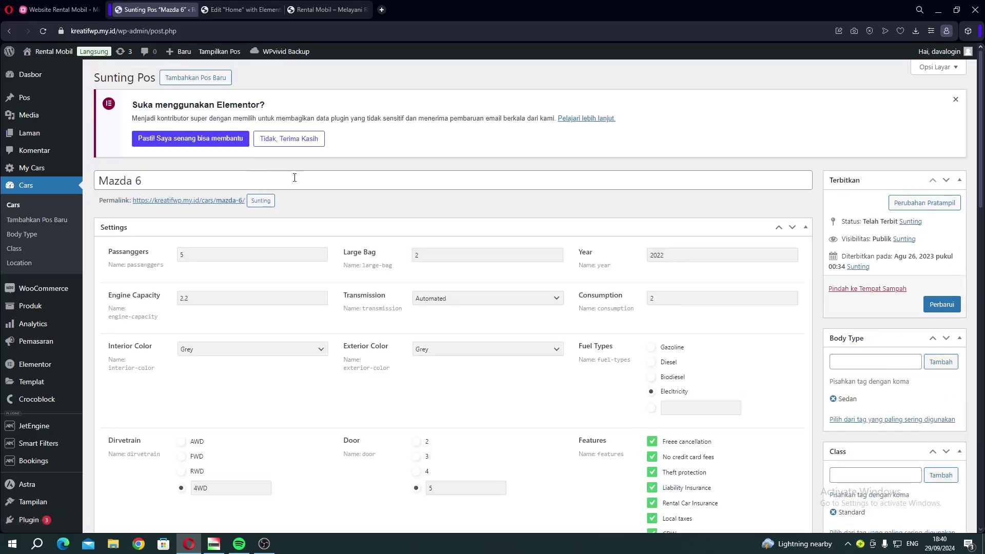
click(955, 99)
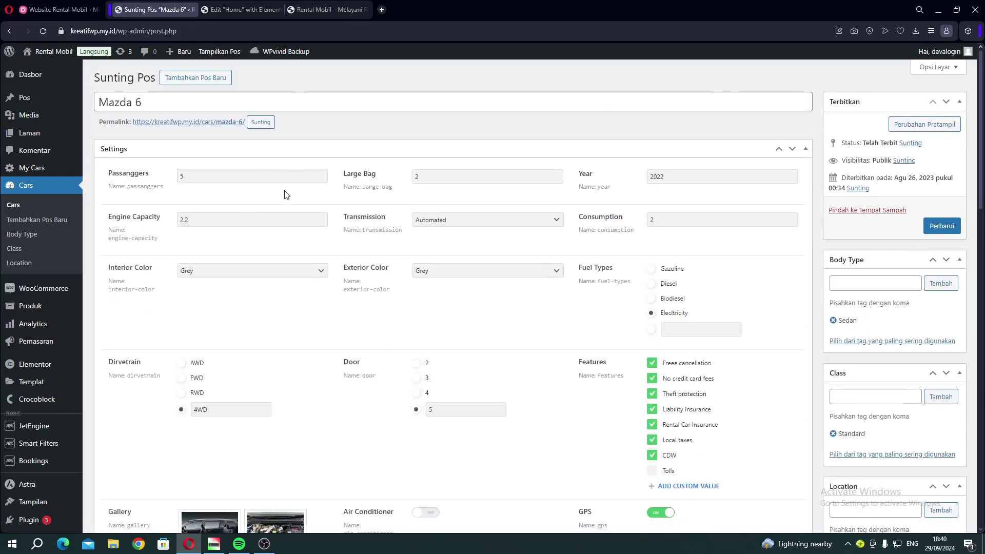
click(191, 183)
Close the Elementor Home editor and check passenger counts on the live car cards.
click(270, 9)
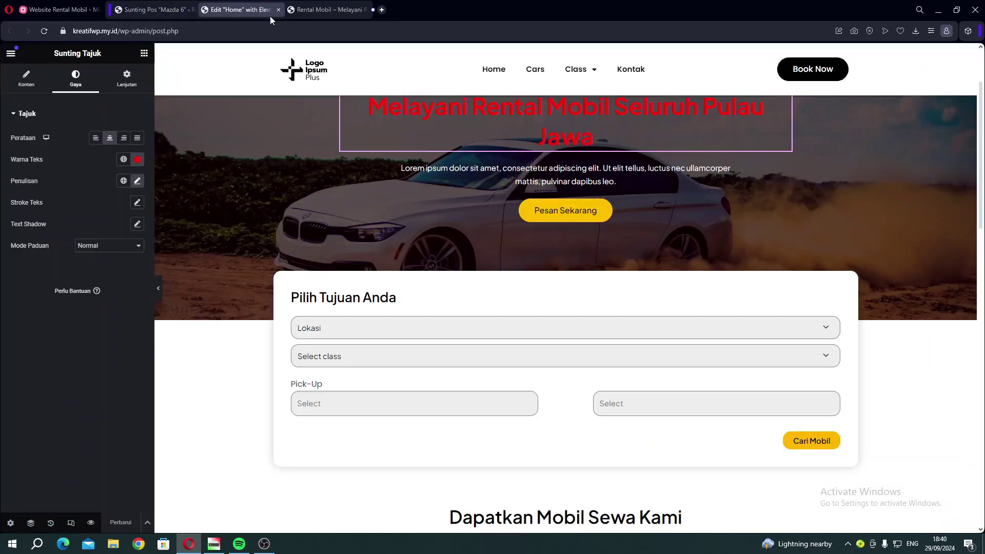
click(278, 9)
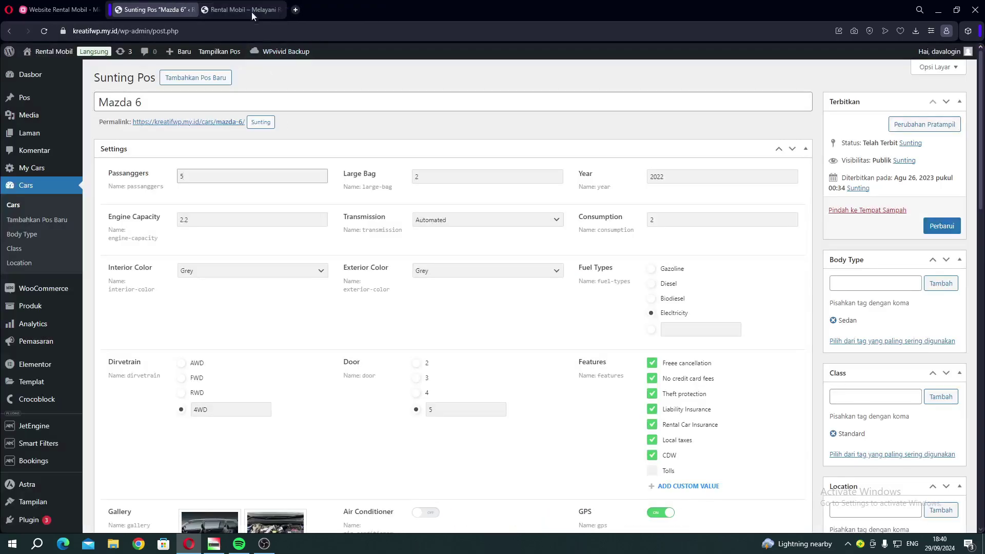
click(252, 10)
scroll(384, 257, down, 9)
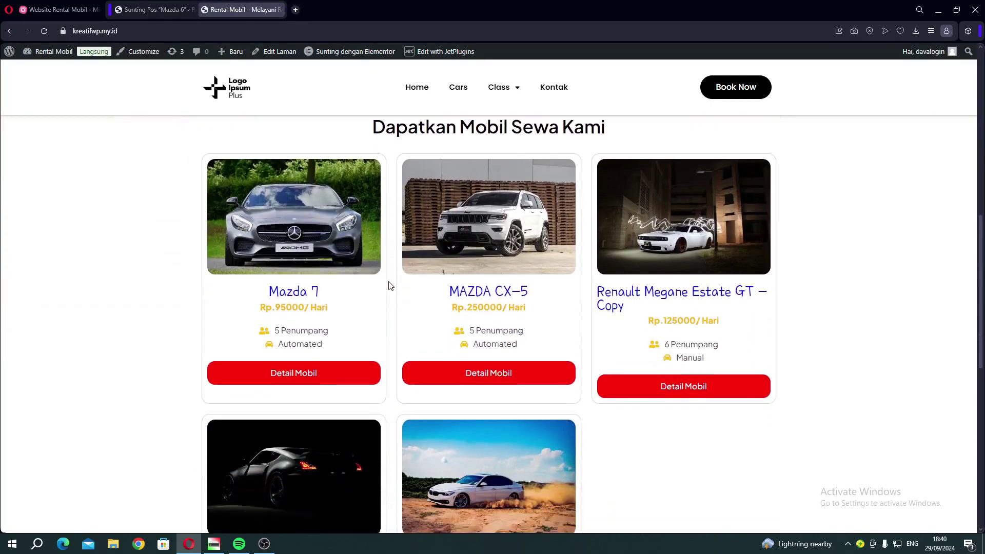
drag(276, 296, 285, 293)
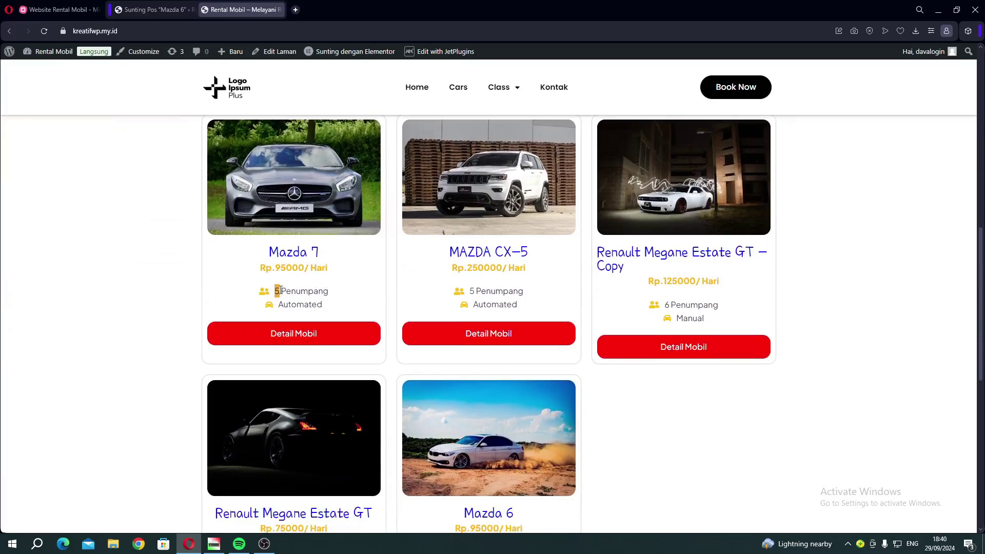
click(131, 10)
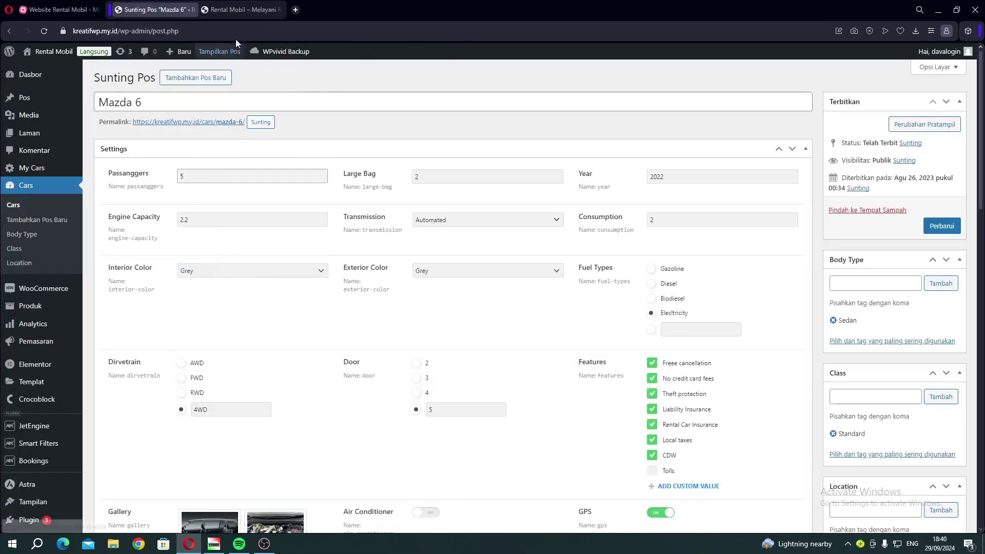
Confirm the Mazda 6 card shows '5 Penumpang', matching its edit page.
click(240, 9)
scroll(292, 296, down, 3)
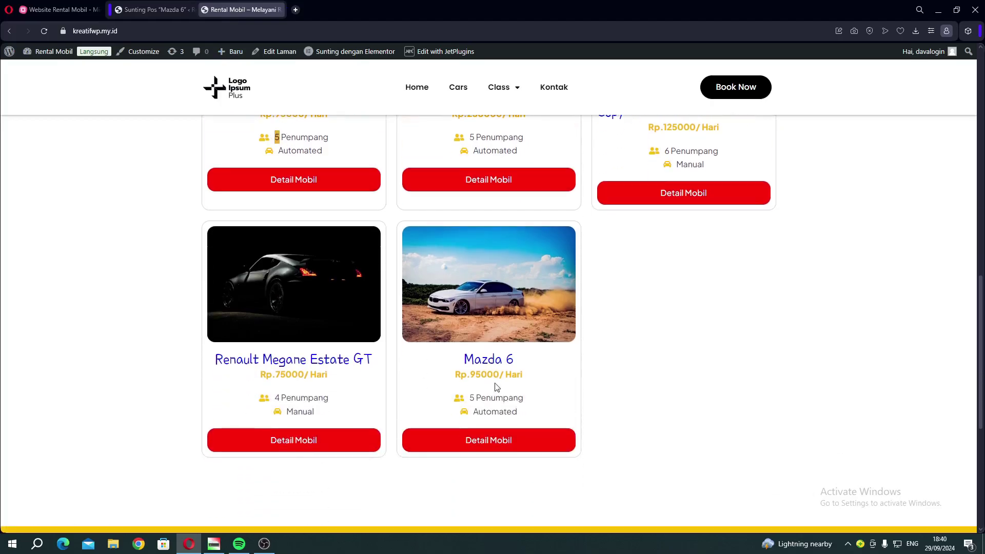
drag(468, 398, 474, 398)
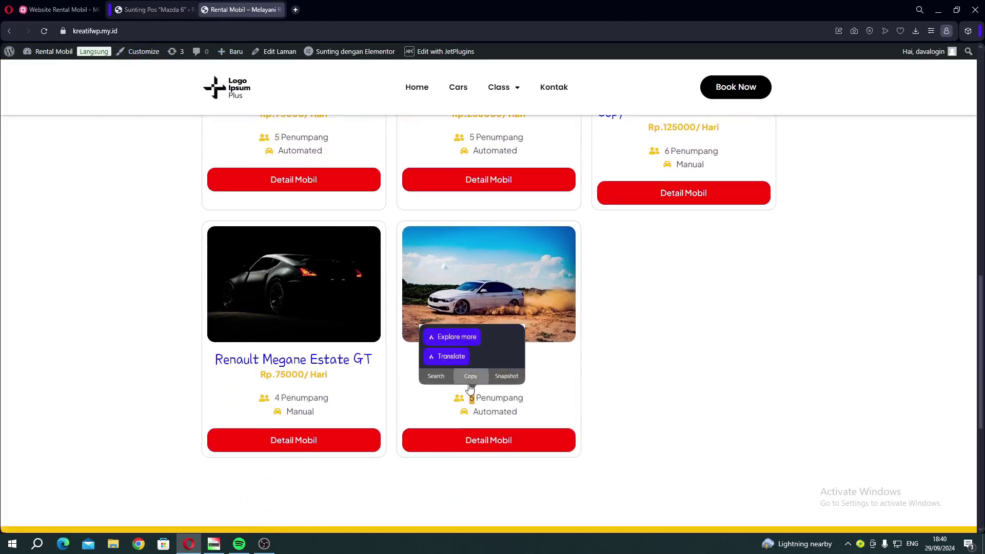
click(468, 403)
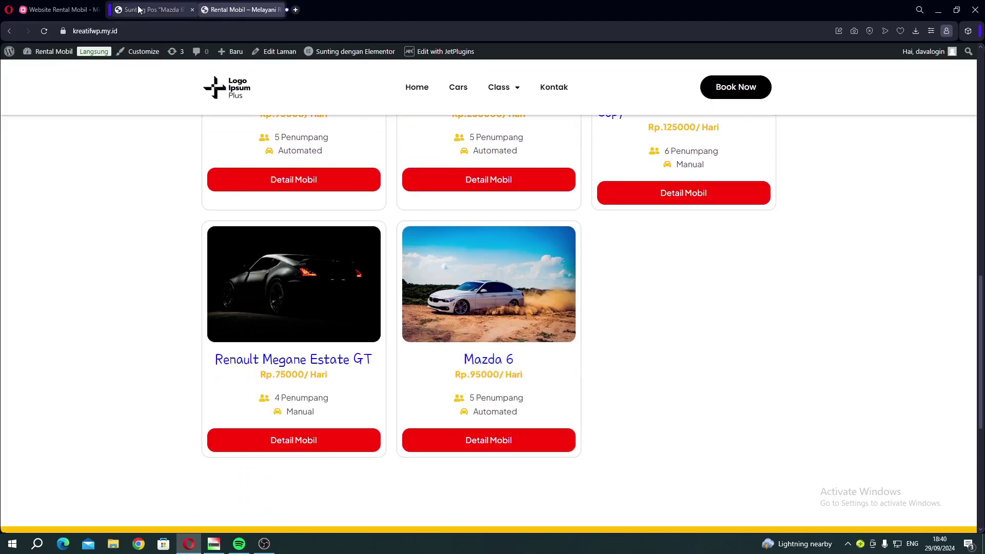
click(169, 9)
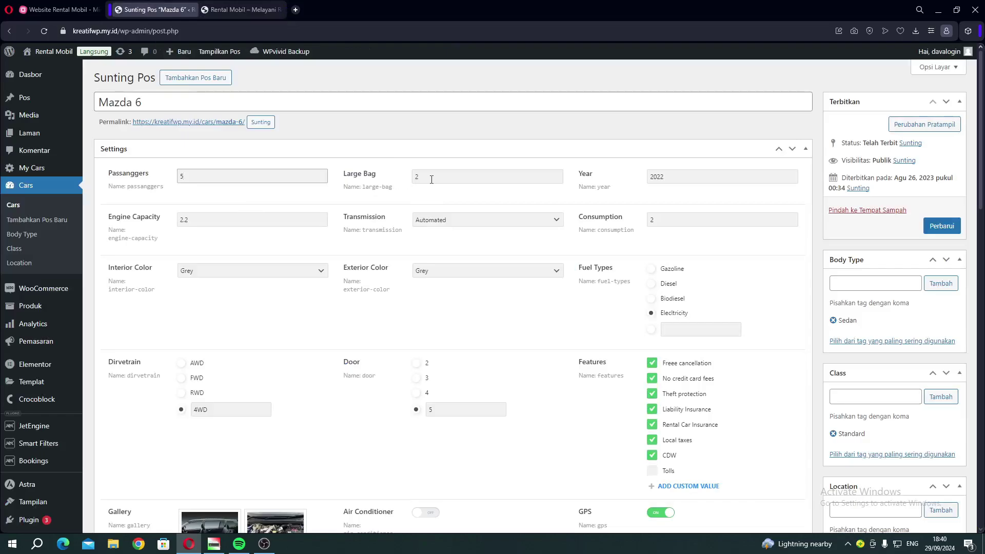
click(238, 220)
click(494, 222)
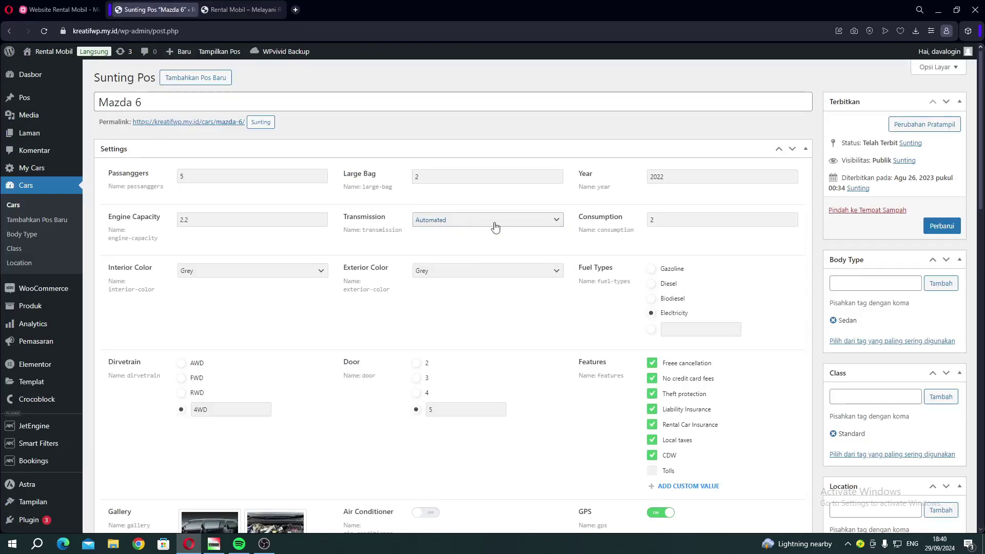
click(673, 221)
click(221, 271)
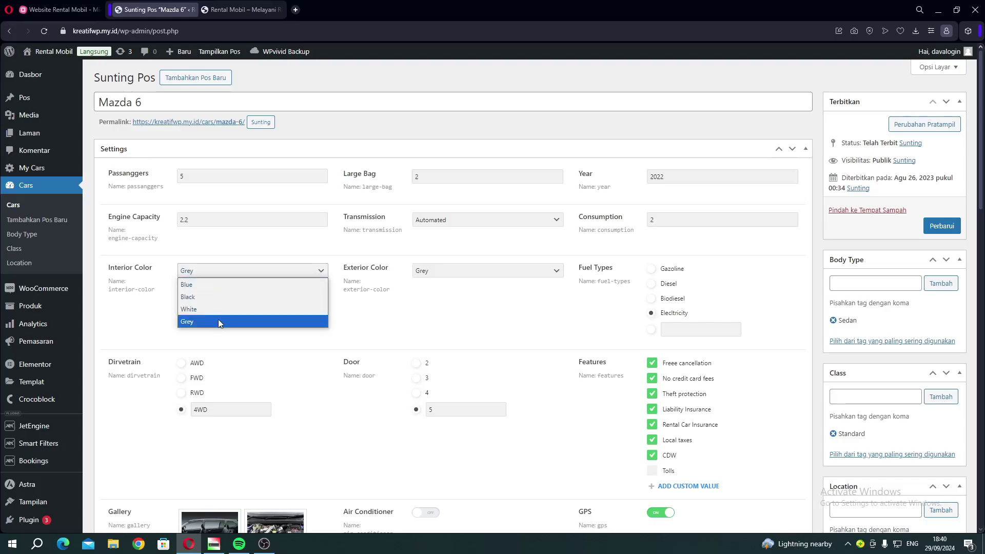
click(435, 275)
click(435, 275)
click(478, 319)
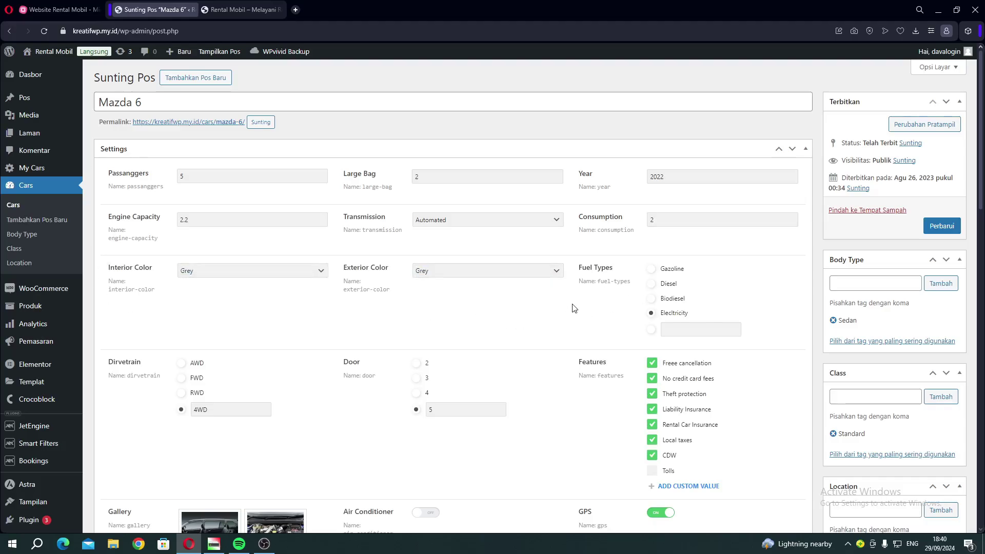
scroll(574, 308, down, 2)
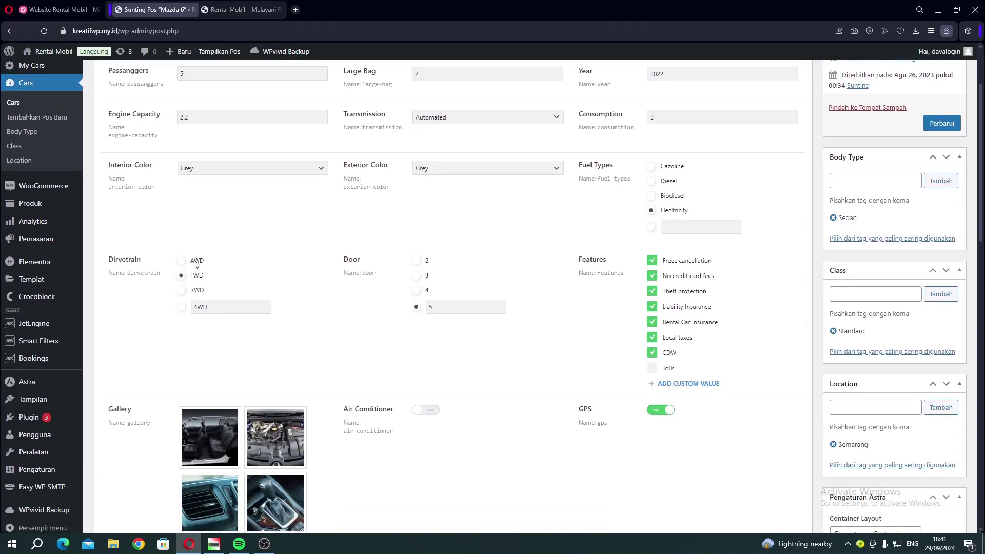
scroll(521, 336, down, 7)
scroll(547, 226, up, 6)
scroll(585, 226, down, 9)
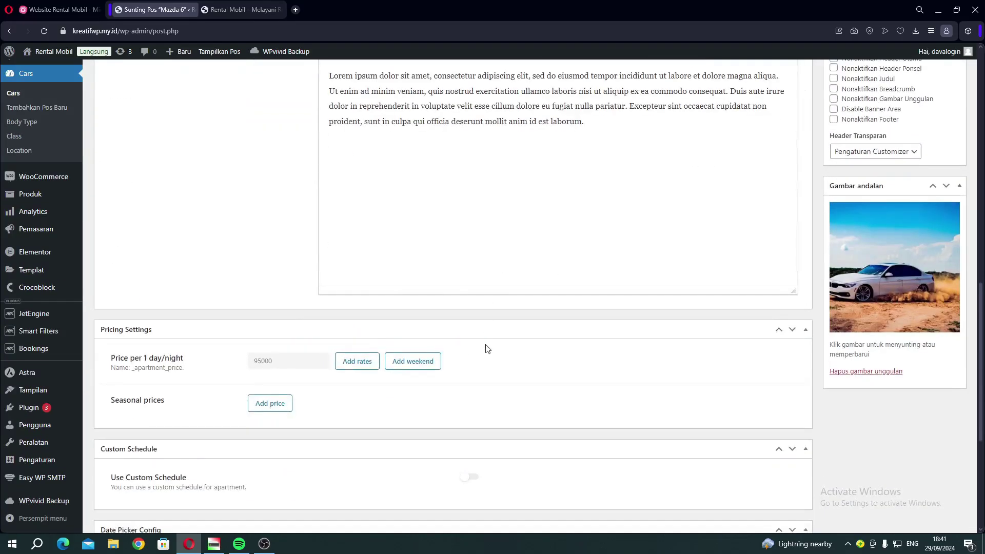
scroll(486, 347, up, 1)
scroll(445, 283, up, 11)
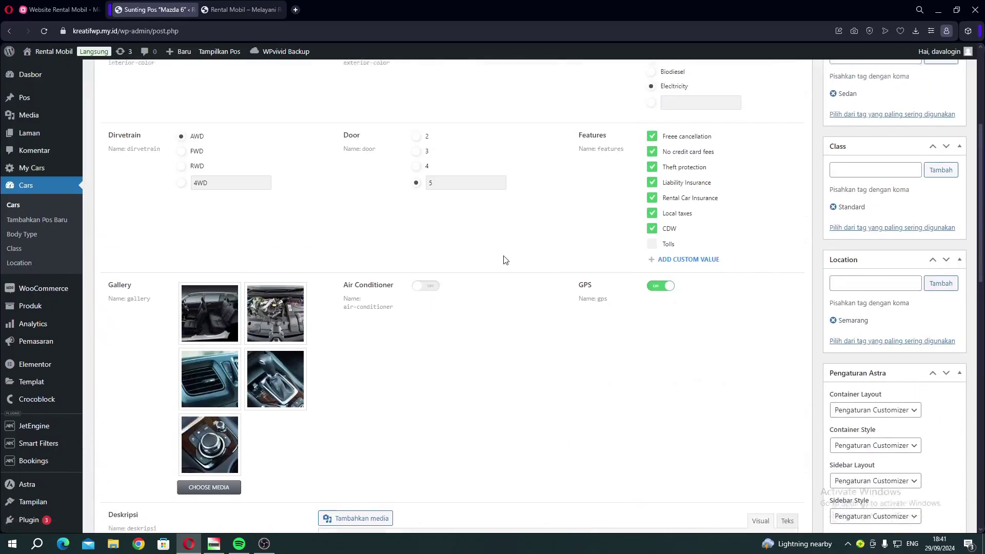
scroll(606, 256, up, 2)
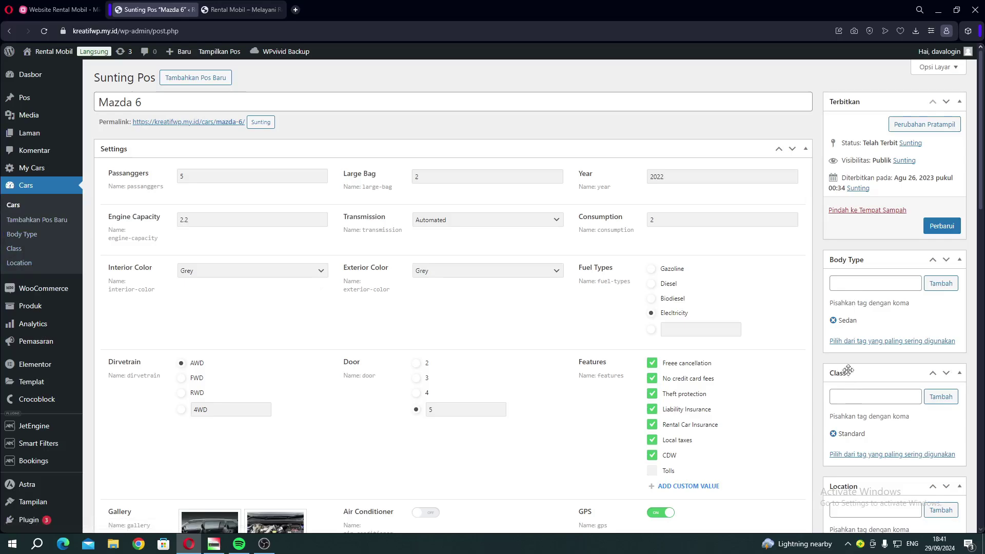
scroll(848, 319, down, 1)
scroll(854, 319, down, 2)
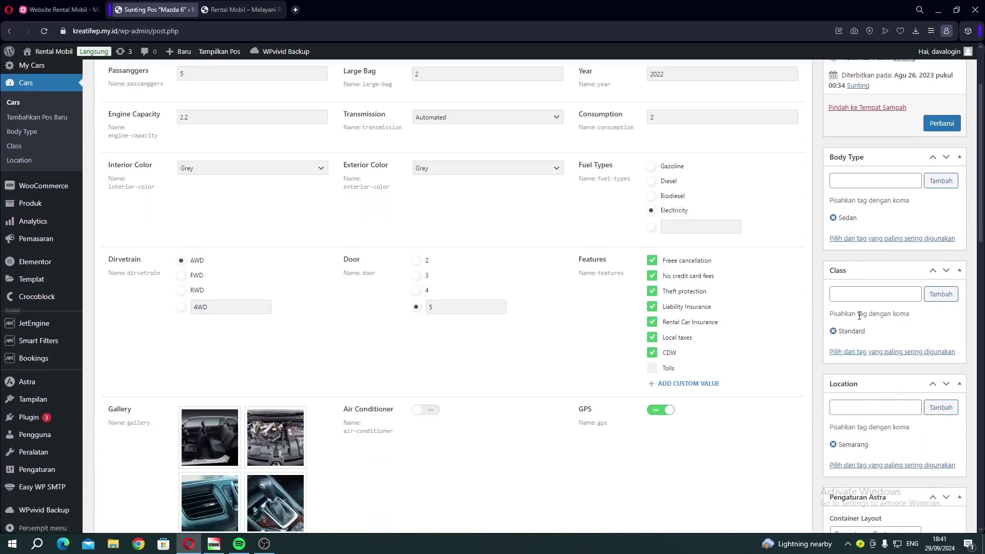
scroll(854, 347, down, 9)
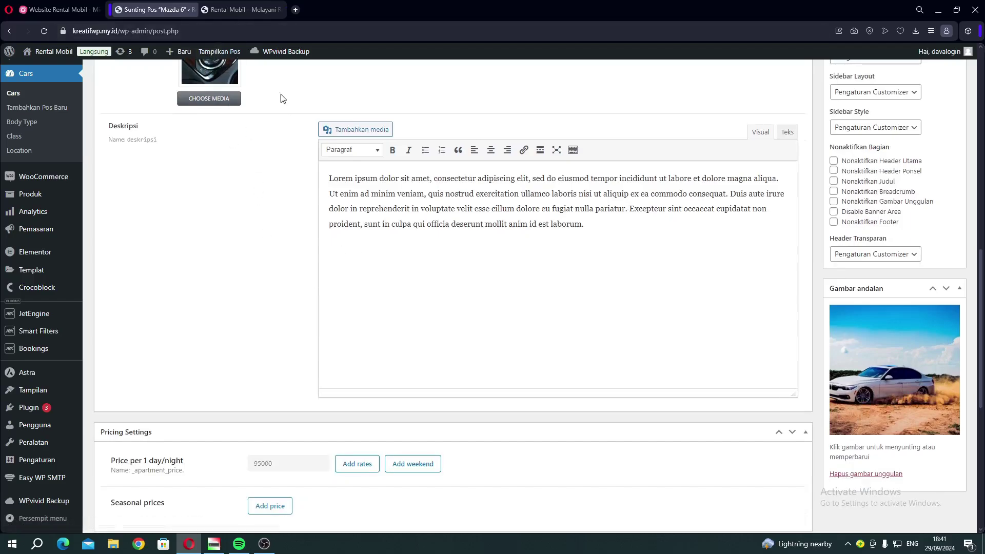
click(242, 9)
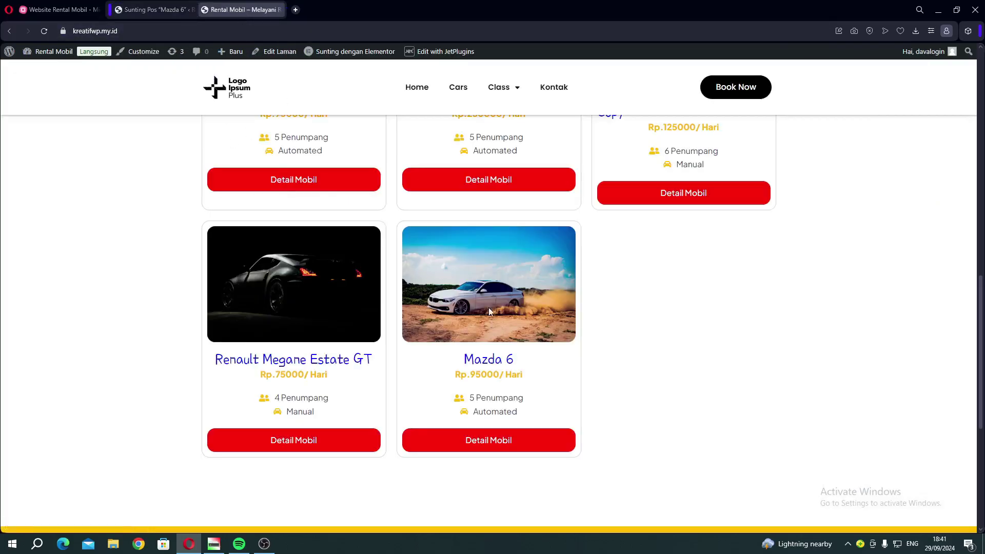
click(146, 11)
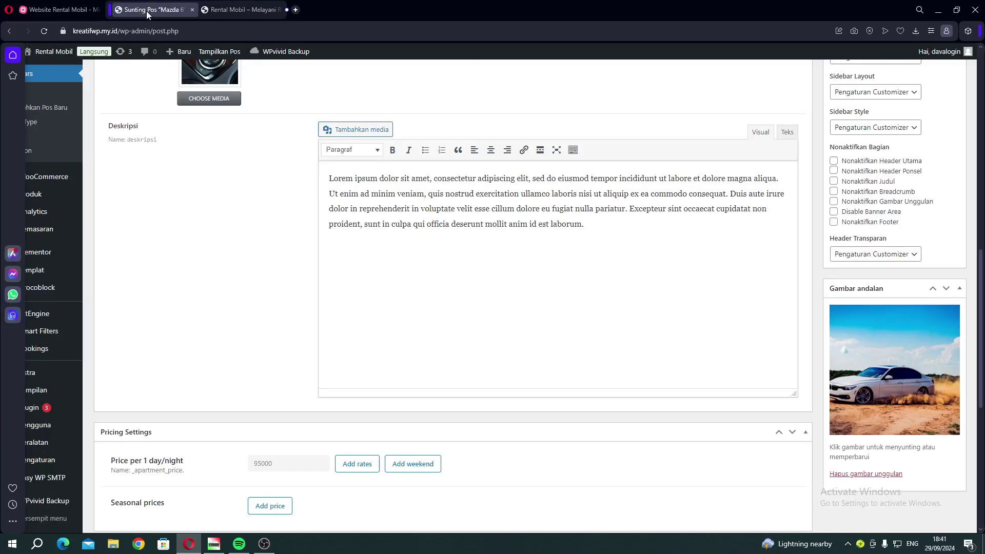
scroll(212, 226, up, 5)
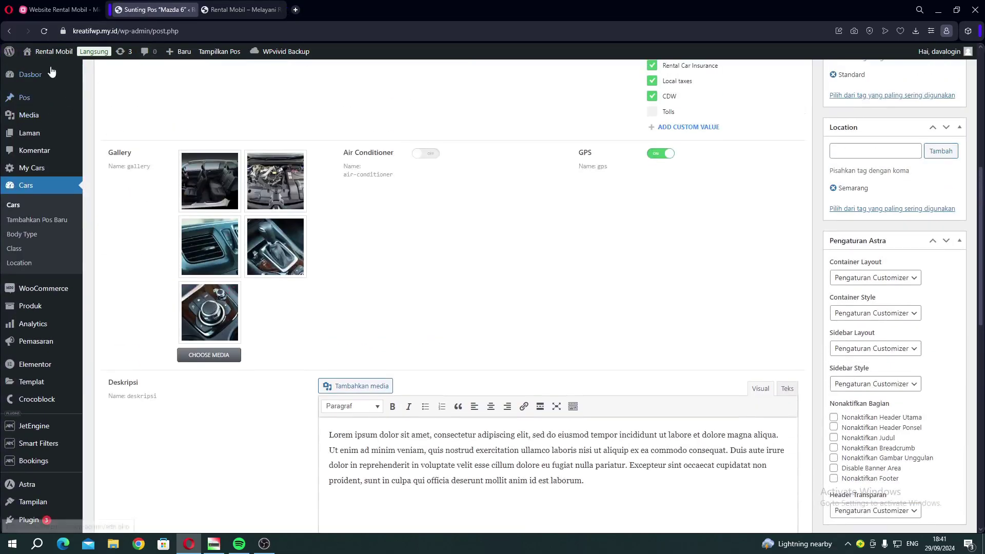
scroll(491, 277, up, 7)
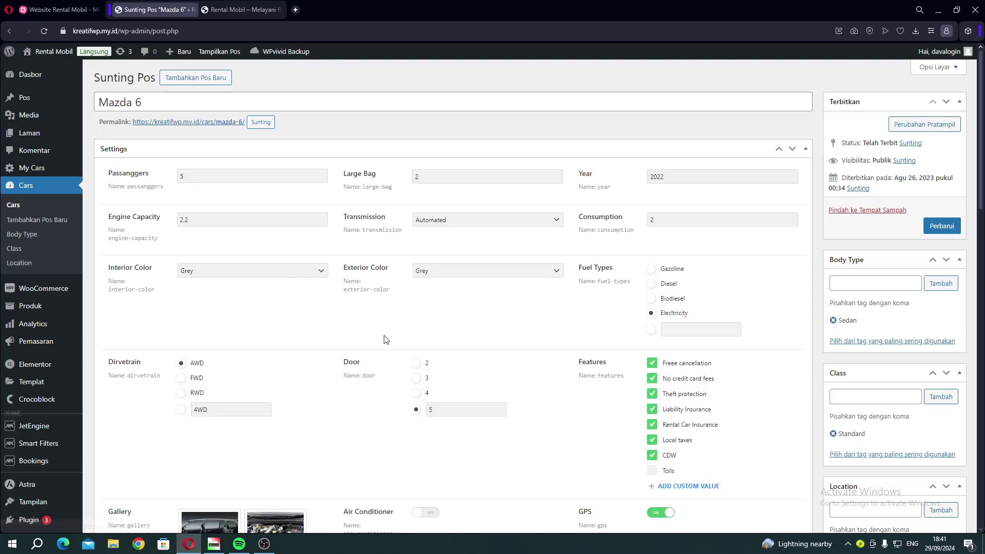
scroll(385, 337, down, 6)
scroll(502, 308, down, 3)
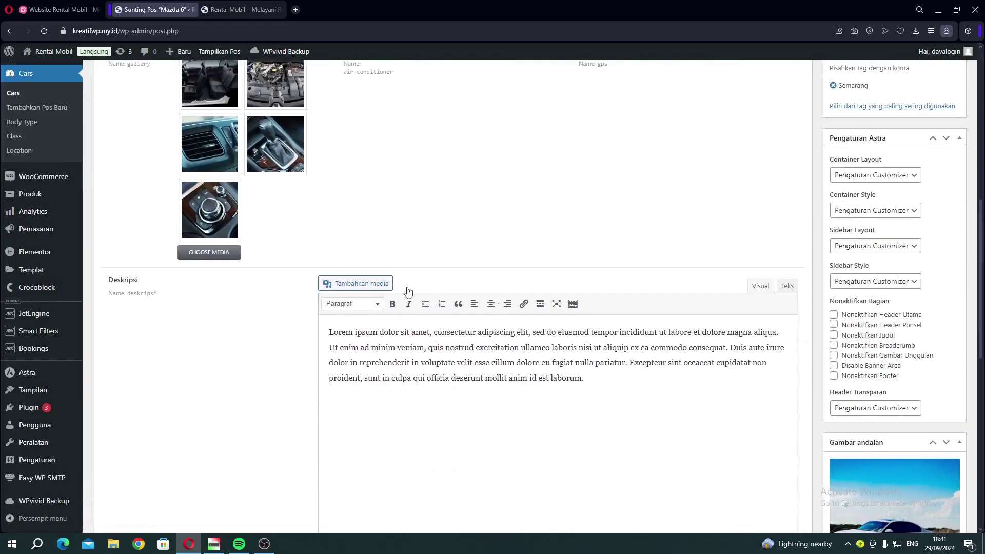
click(52, 9)
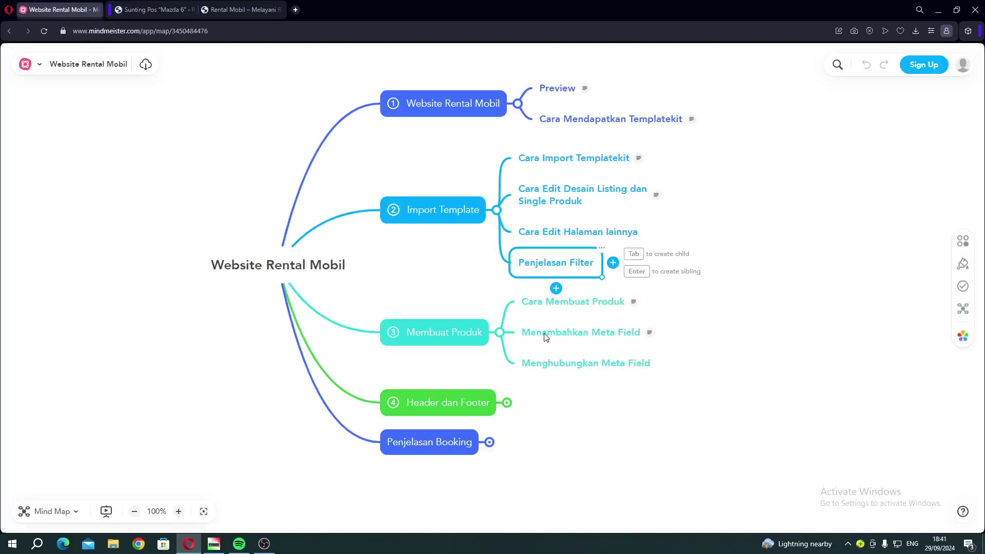
click(546, 337)
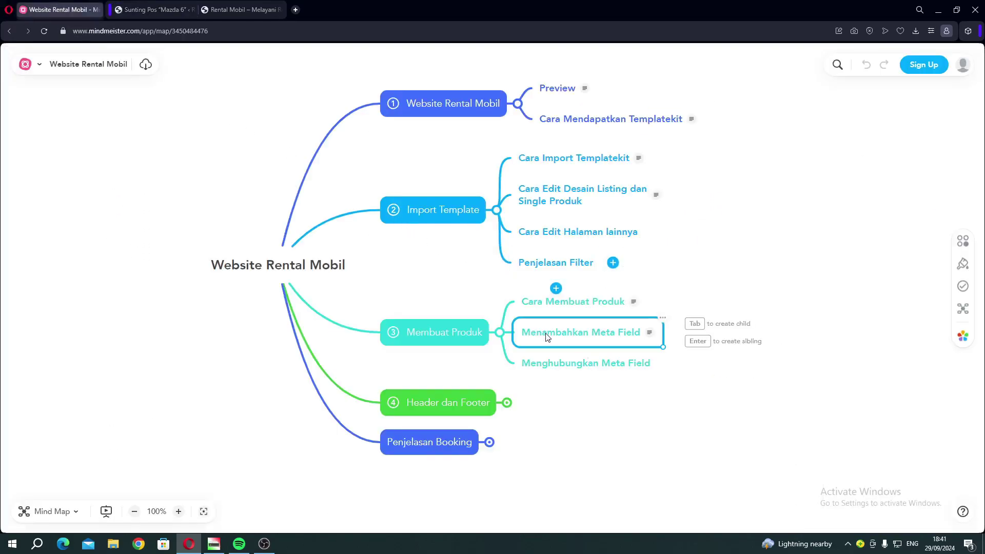
click(161, 10)
scroll(273, 217, up, 7)
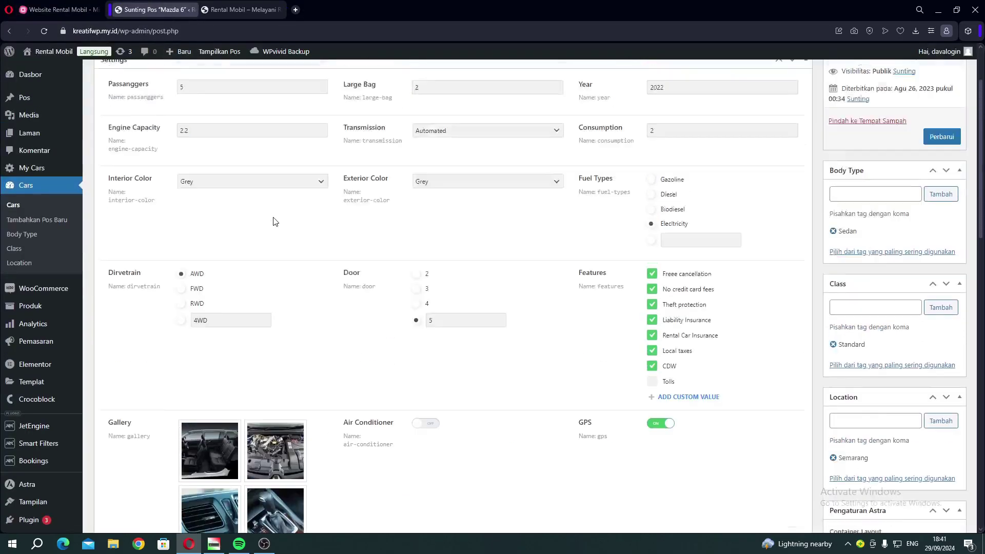
scroll(274, 218, up, 2)
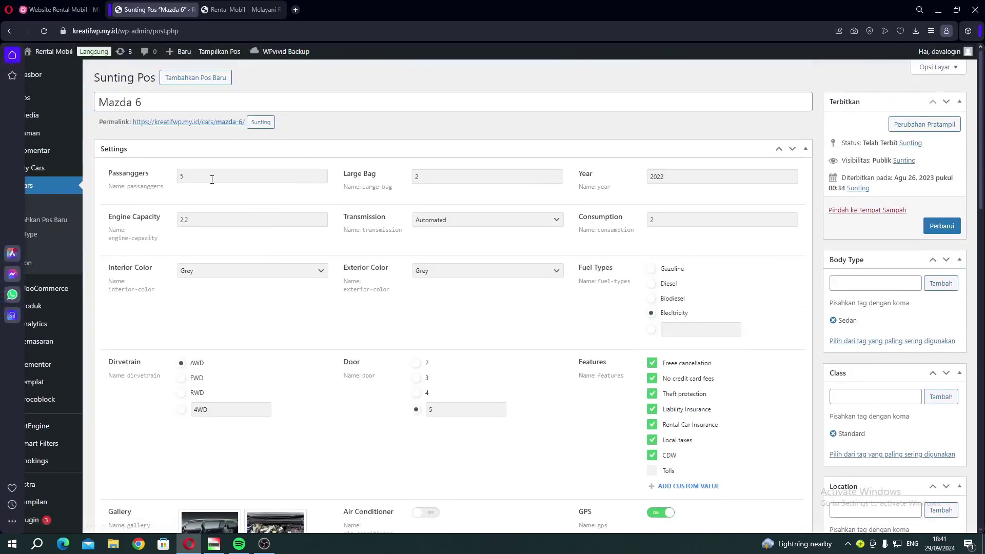
scroll(328, 308, down, 5)
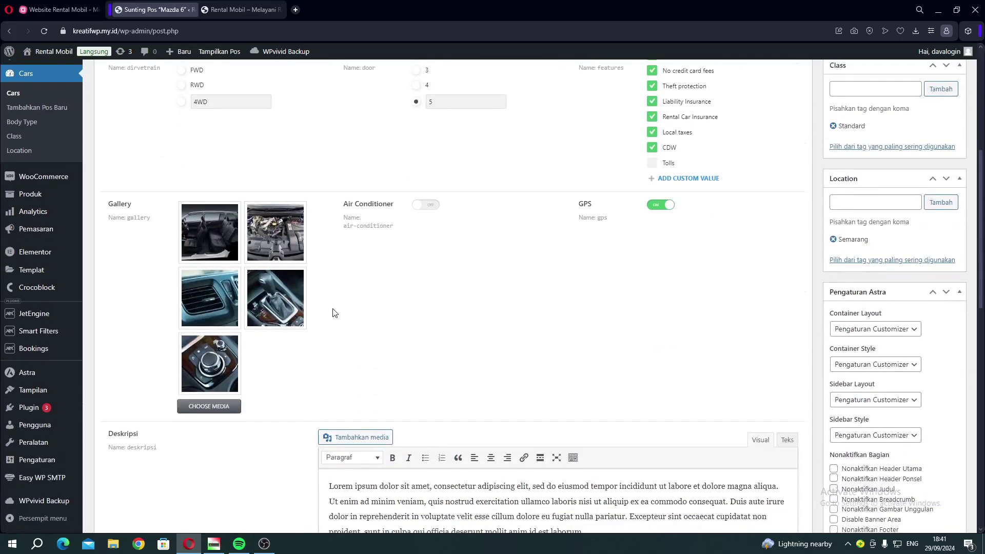
scroll(384, 336, down, 4)
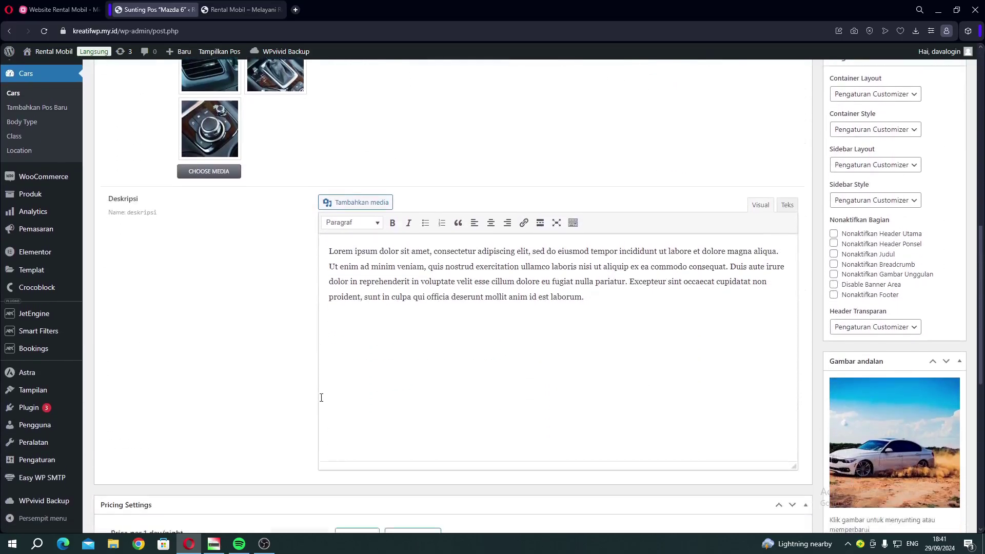
scroll(339, 405, down, 1)
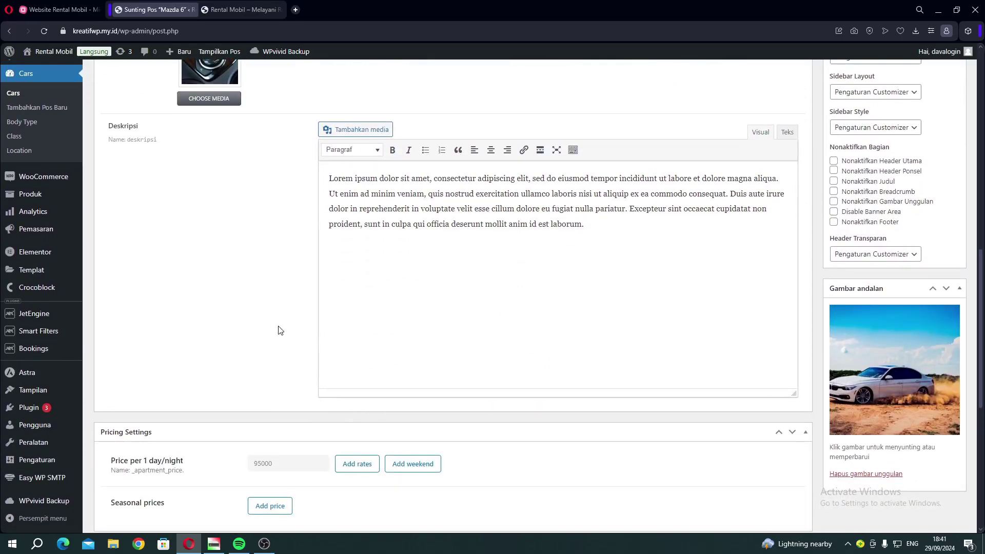
scroll(286, 270, up, 1)
scroll(215, 300, up, 6)
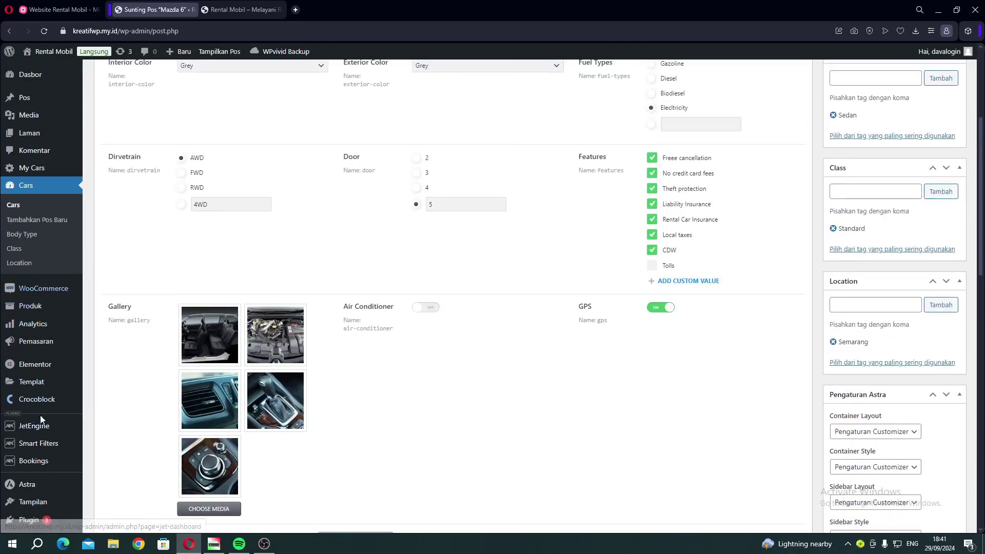
Open the Cars post type in JetEngine Post Types in a new tab and add a meta field.
mouse_move(36, 428)
right_click(106, 419)
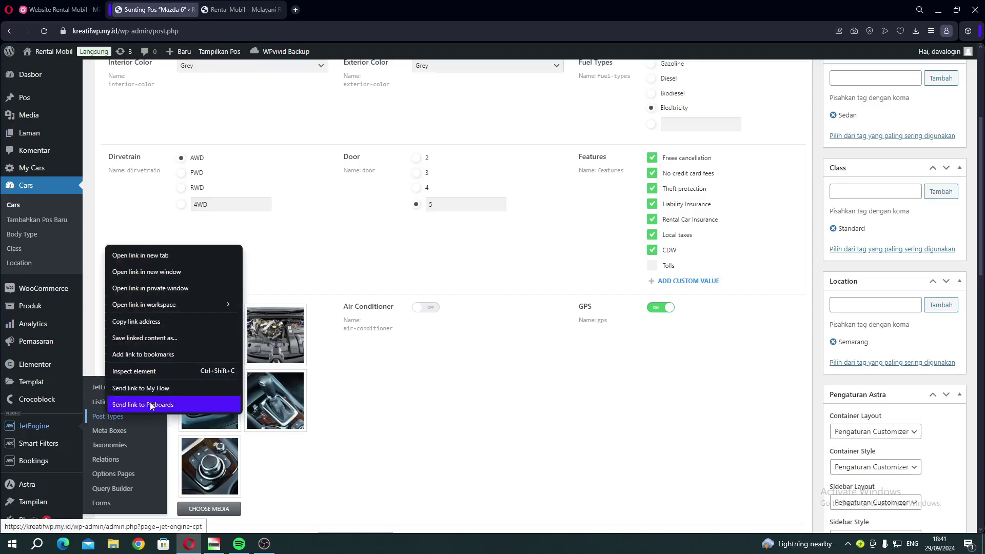
click(138, 257)
drag(219, 14, 147, 9)
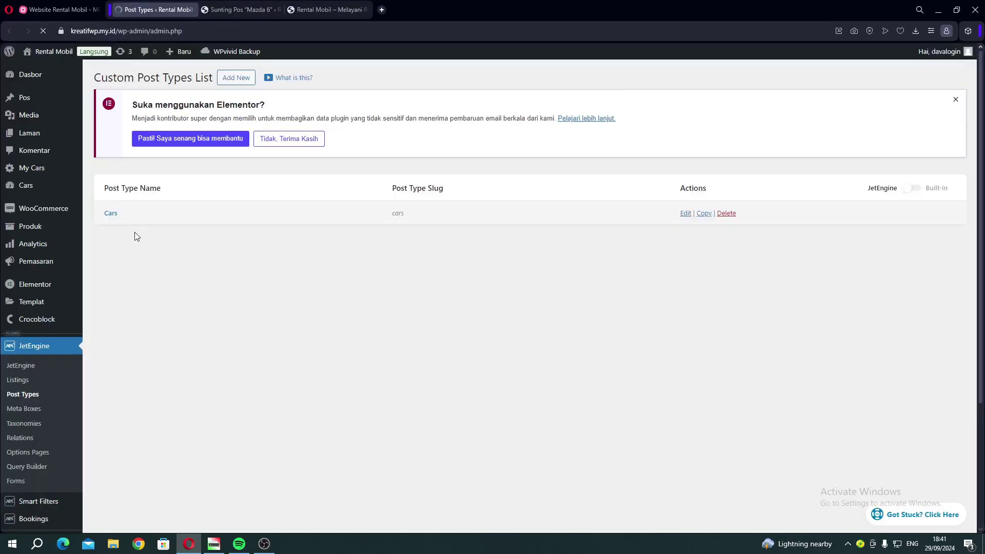
click(113, 214)
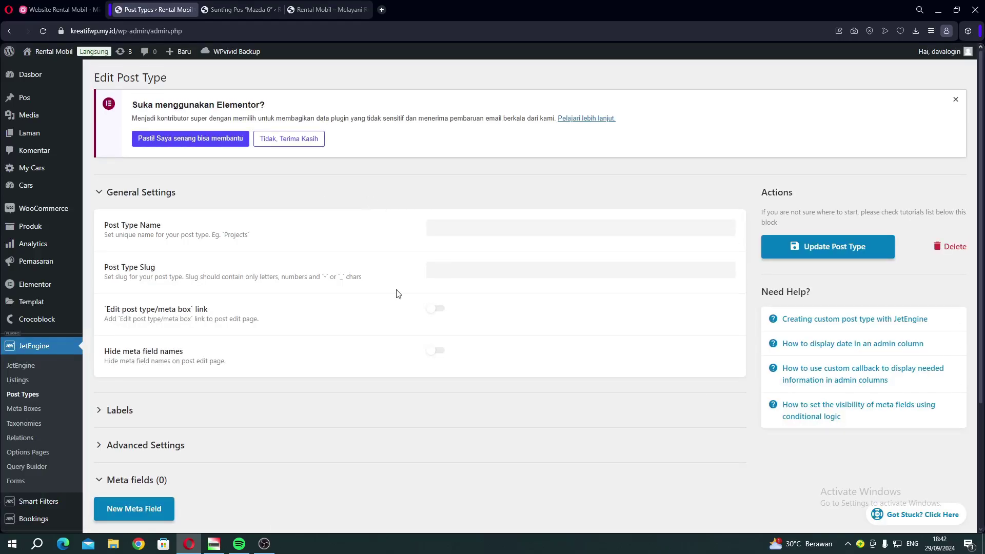
scroll(396, 285, down, 12)
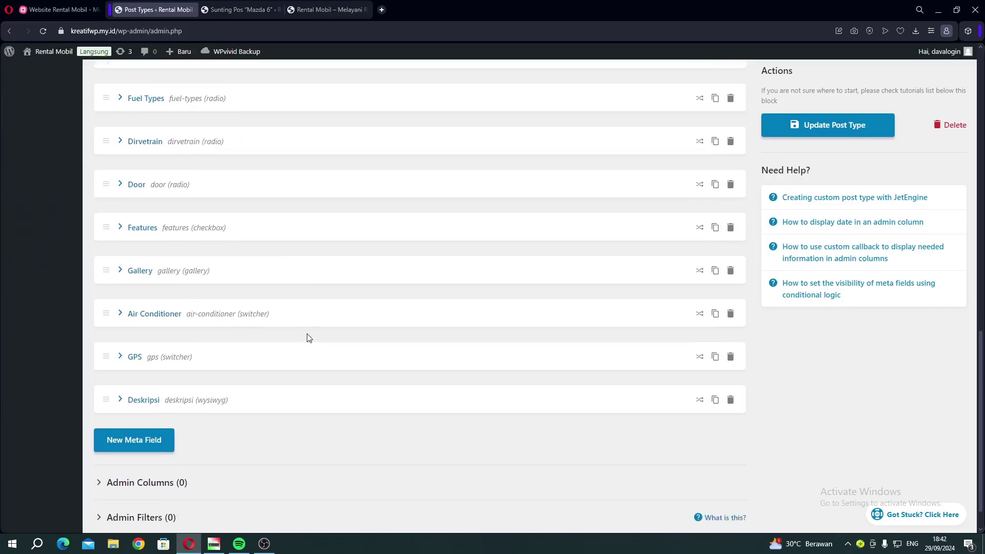
scroll(308, 337, up, 9)
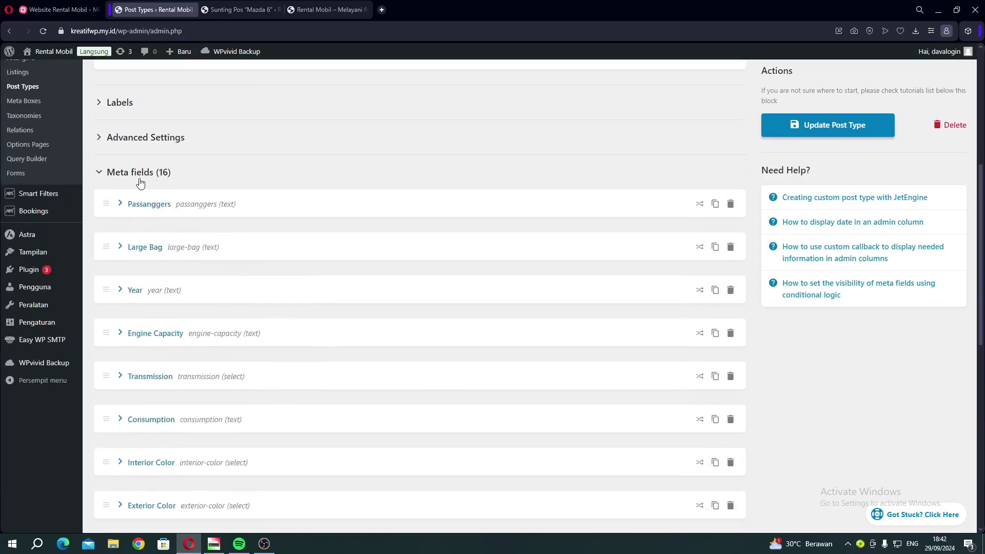
scroll(257, 332, down, 8)
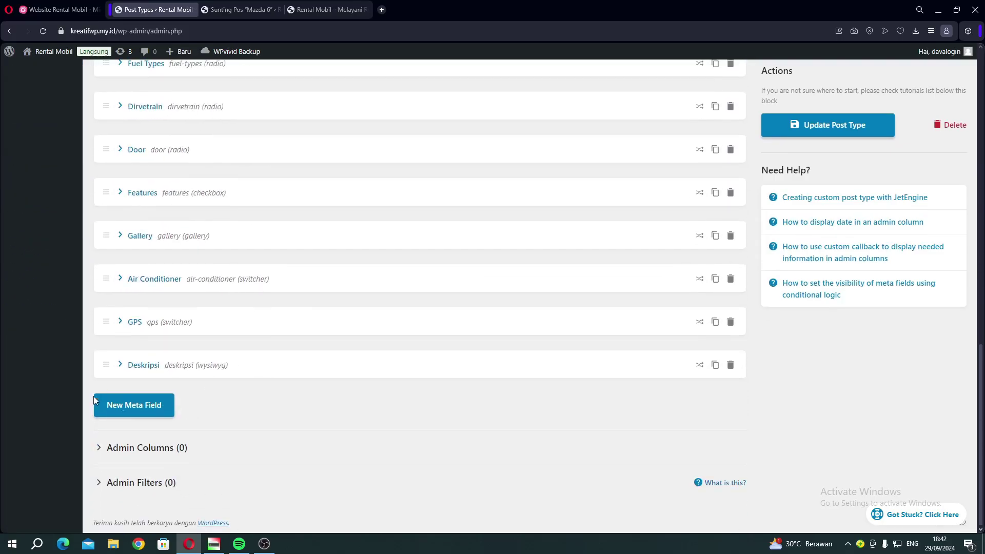
click(128, 415)
Name the field 'tes' with type Text, update the post type, and reload the Mazda 6 editor.
scroll(469, 365, down, 2)
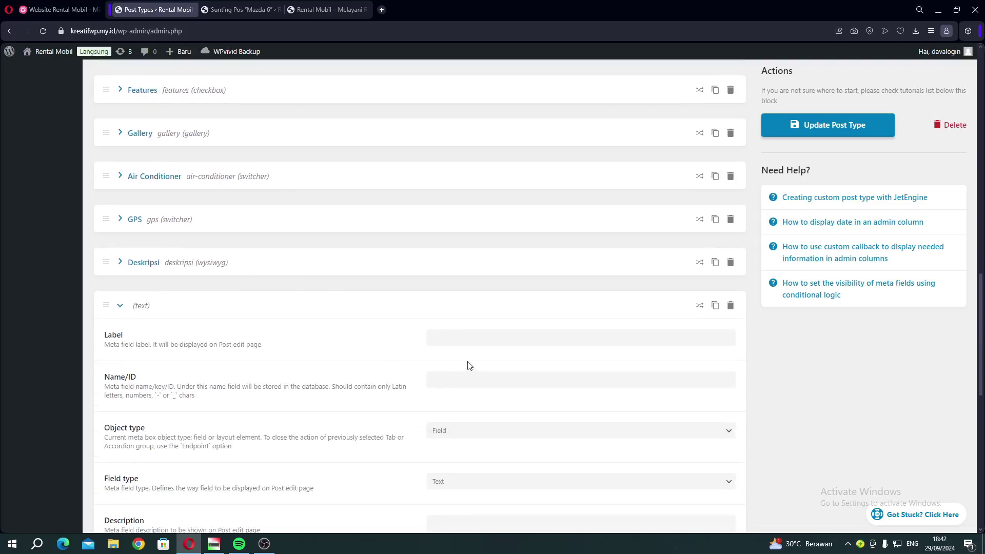
click(459, 337)
text(tes)
scroll(279, 358, down, 3)
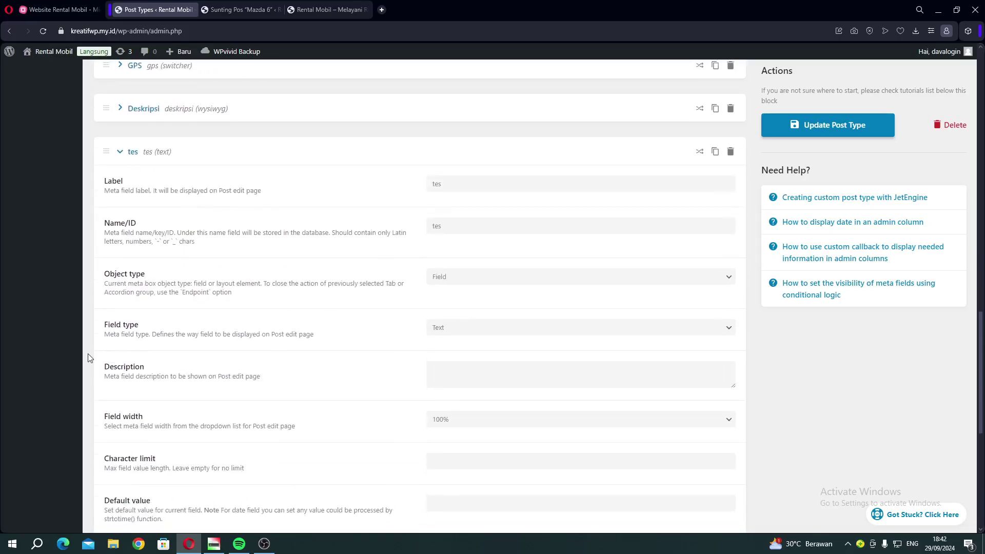
click(452, 329)
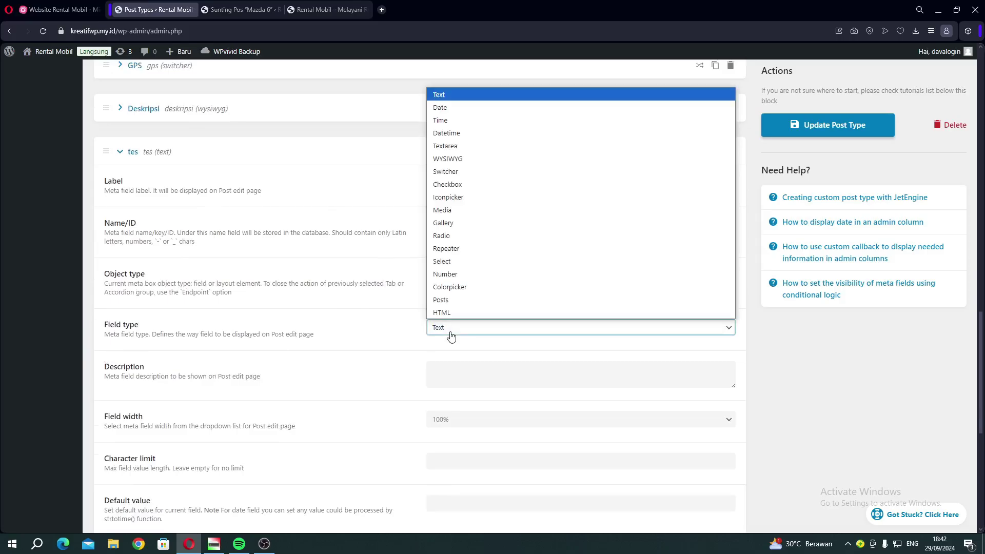
click(412, 298)
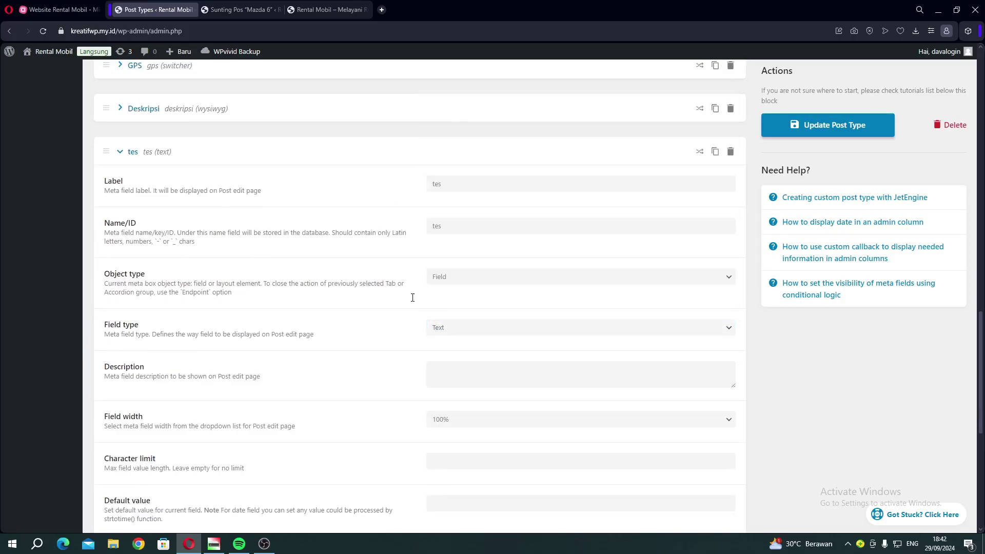
click(794, 135)
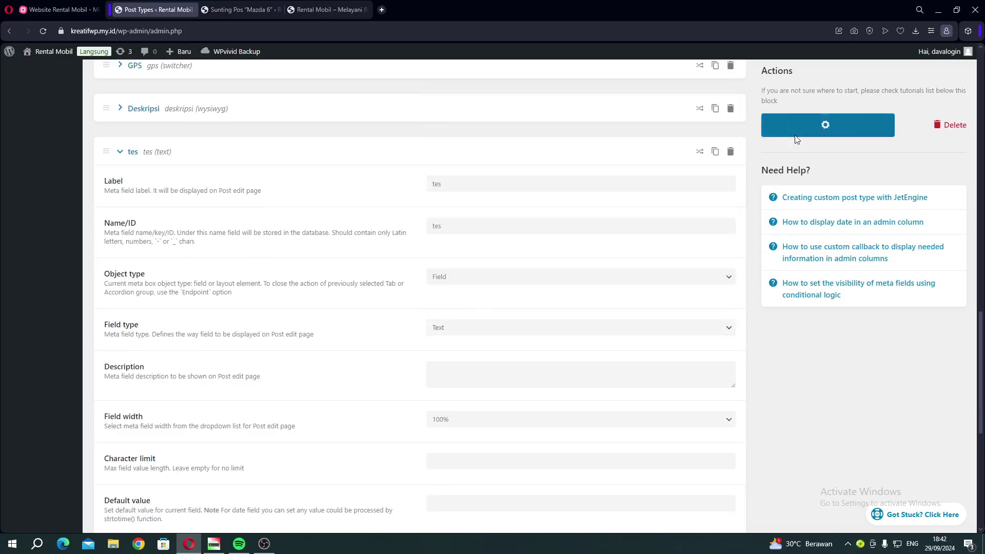
click(225, 14)
click(45, 32)
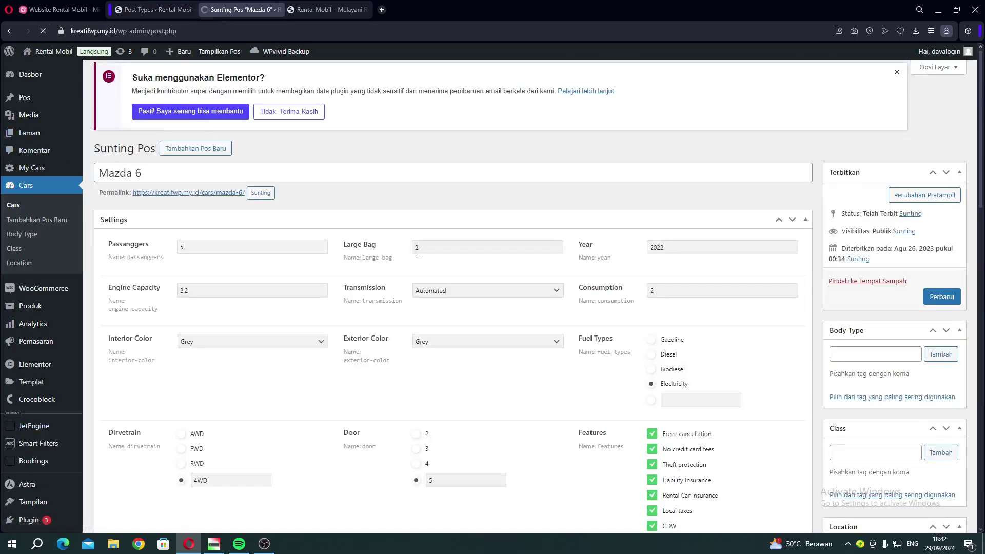
Enter 123 in the Mazda 6 tes field and update the post.
scroll(419, 257, down, 5)
scroll(420, 259, down, 10)
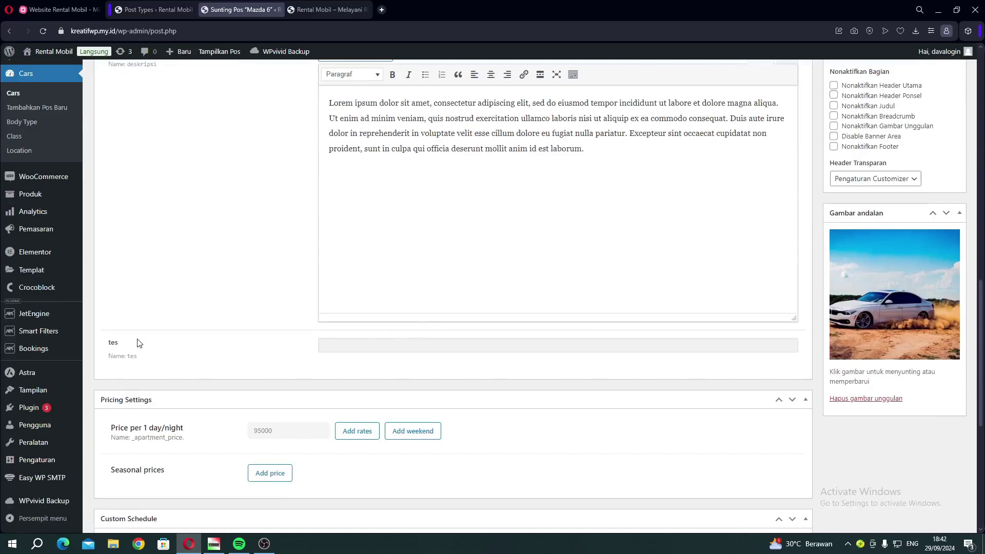
click(350, 347)
scroll(386, 291, up, 15)
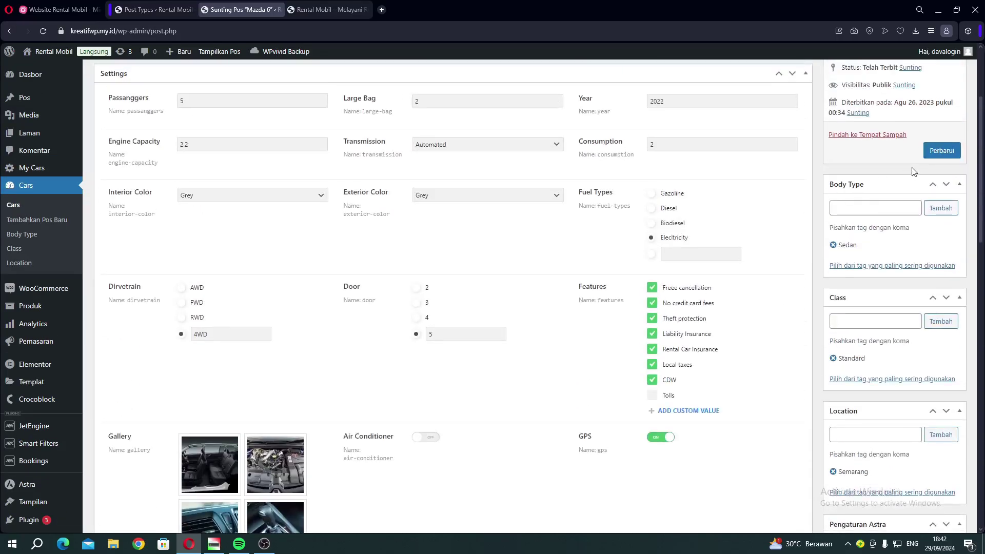
click(935, 155)
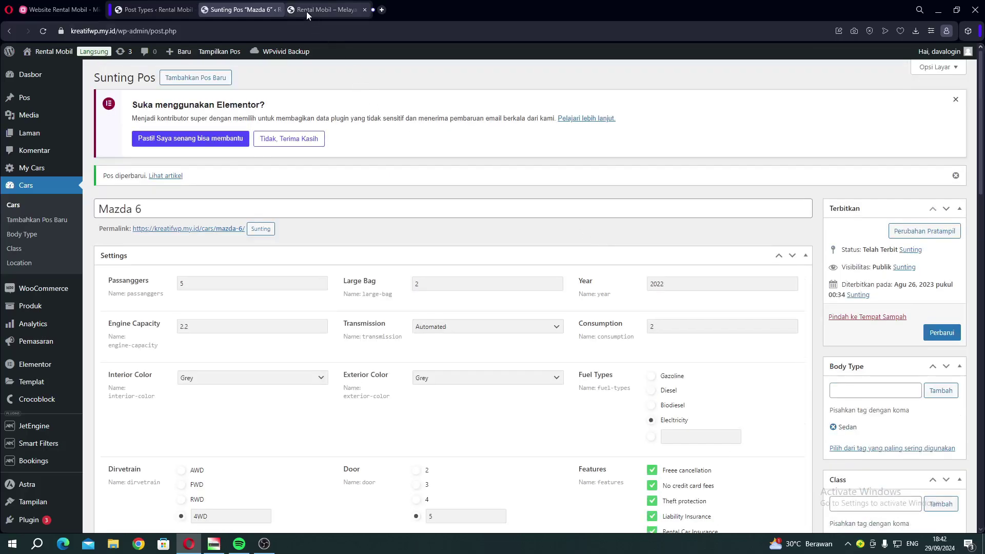
Check the live car listing and select 'Menghubungkan Meta Field' in the MindMeister course map.
click(306, 11)
click(226, 10)
scroll(334, 395, down, 5)
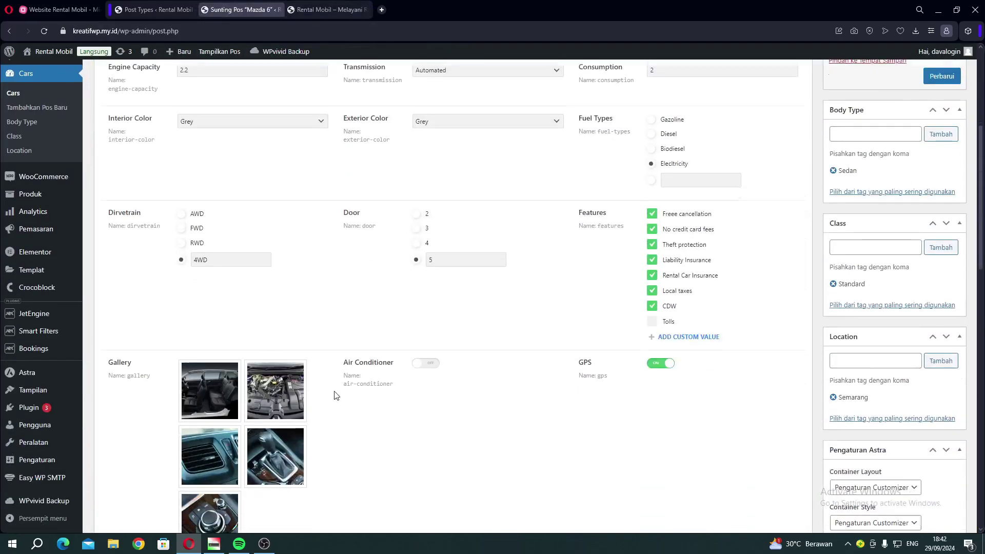
scroll(334, 395, down, 12)
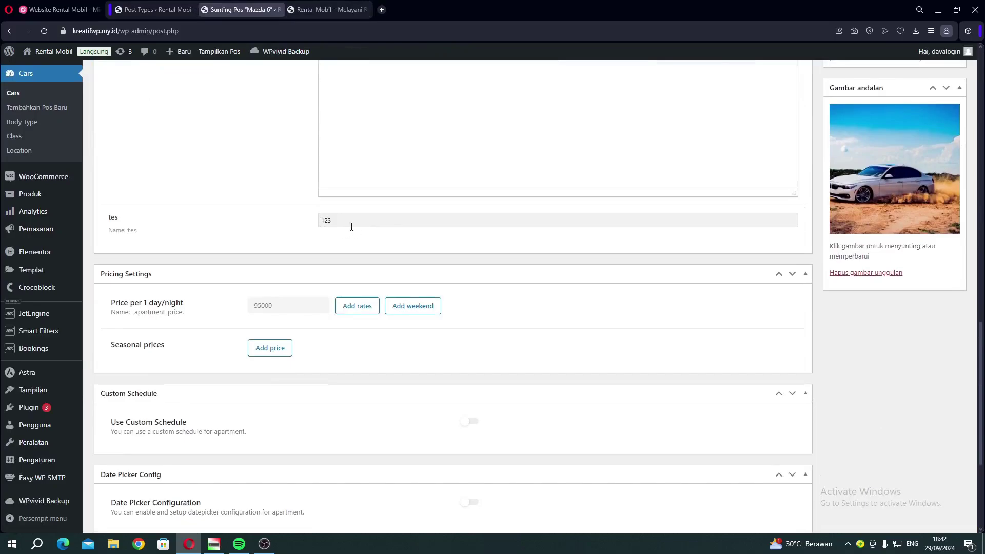
click(320, 14)
scroll(379, 216, up, 3)
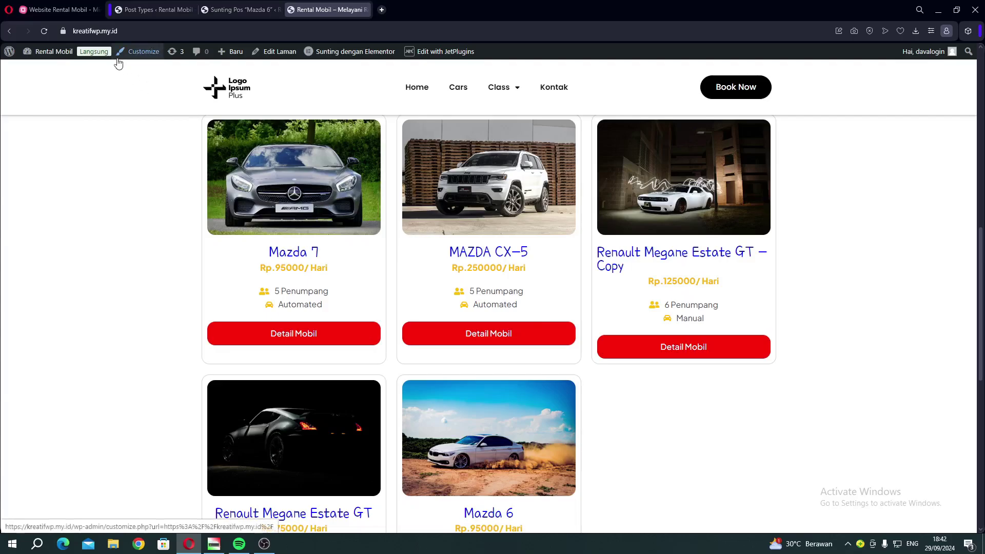
click(61, 9)
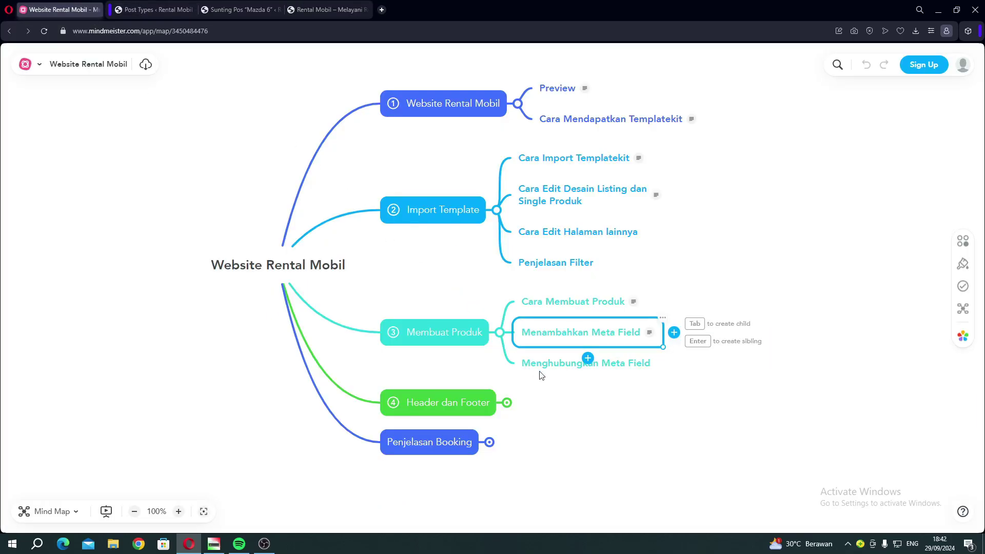
click(556, 365)
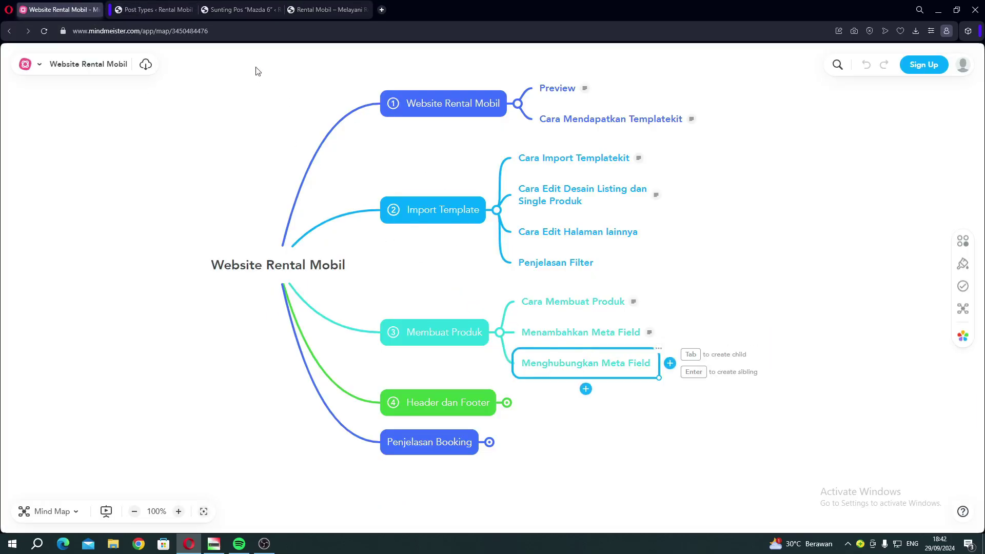
click(303, 11)
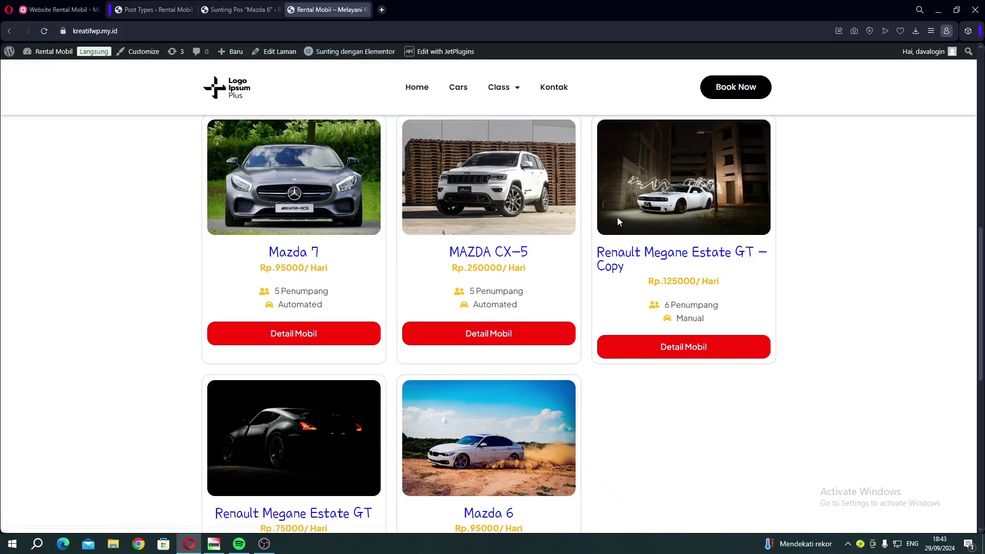
Open the Mazda 6 detail page from the homepage car listing.
mouse_move(353, 54)
scroll(398, 307, down, 4)
click(492, 396)
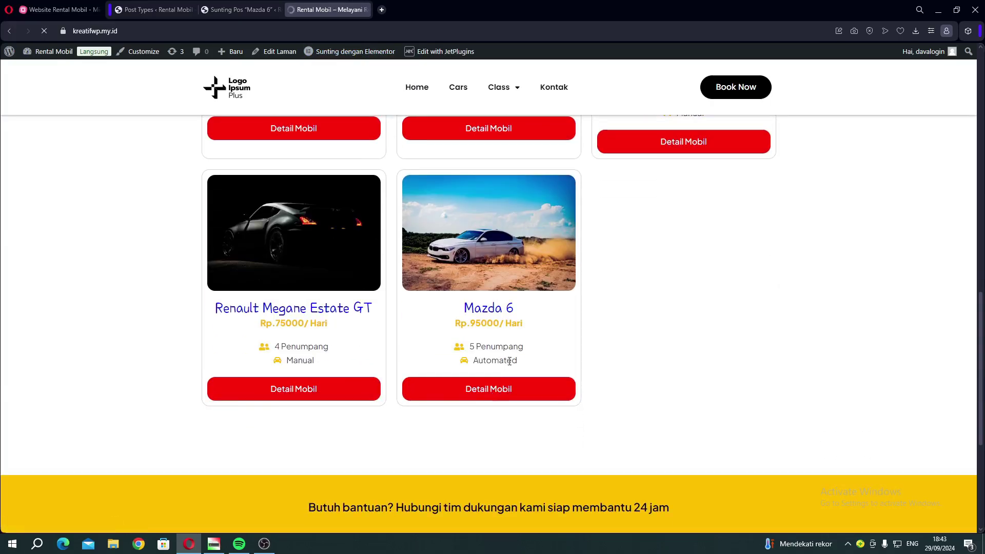
scroll(510, 353, down, 5)
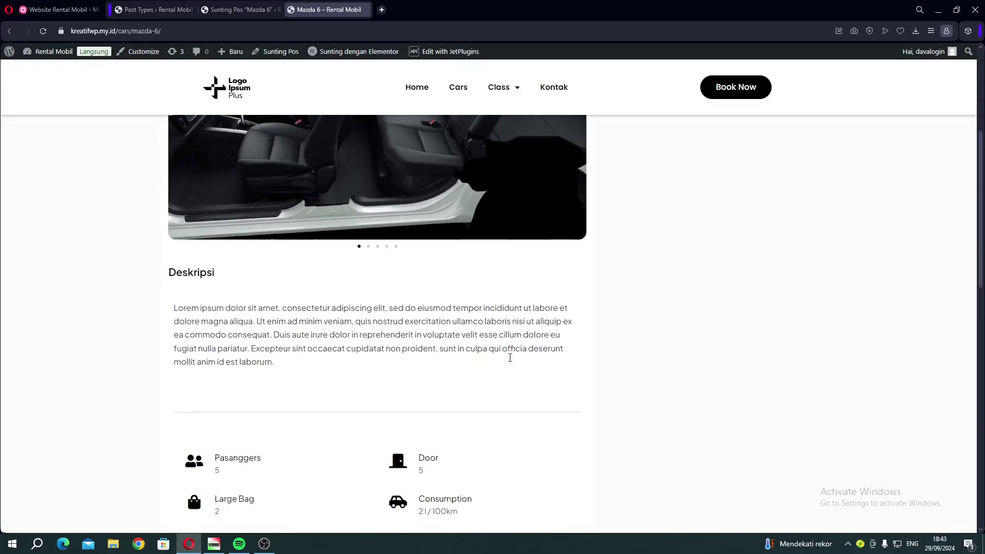
Return to the homepage and open the Listing Mobil template in Elementor in a new tab.
mouse_move(340, 56)
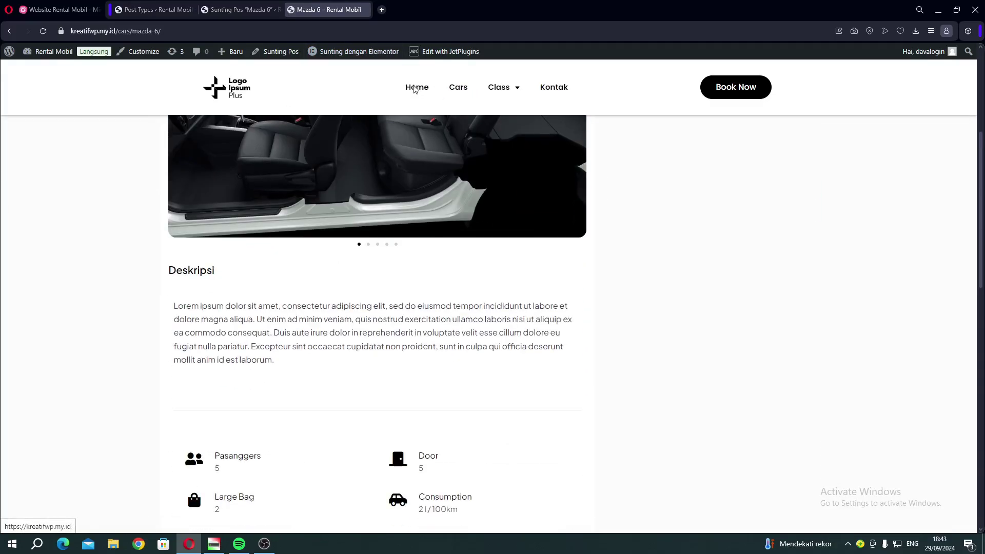
click(416, 88)
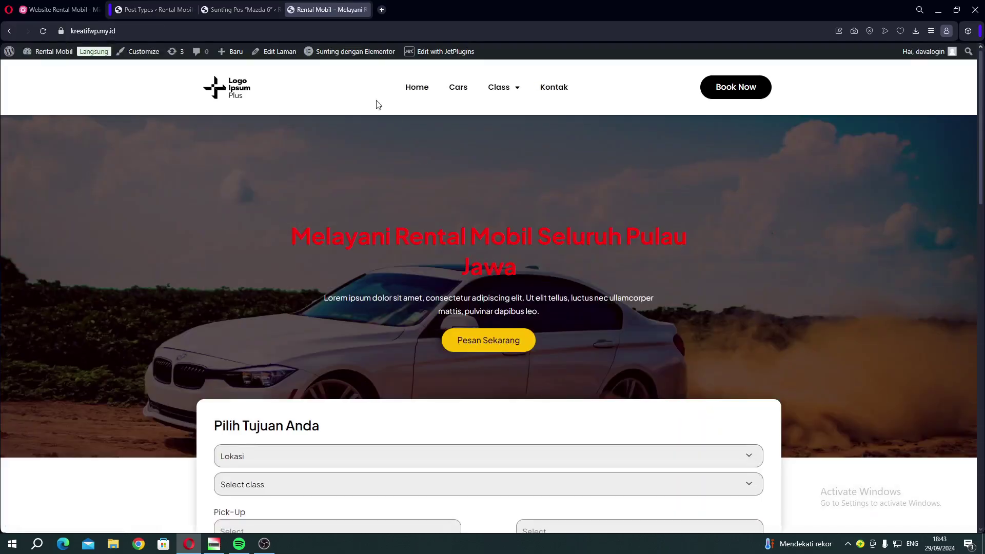
mouse_move(338, 53)
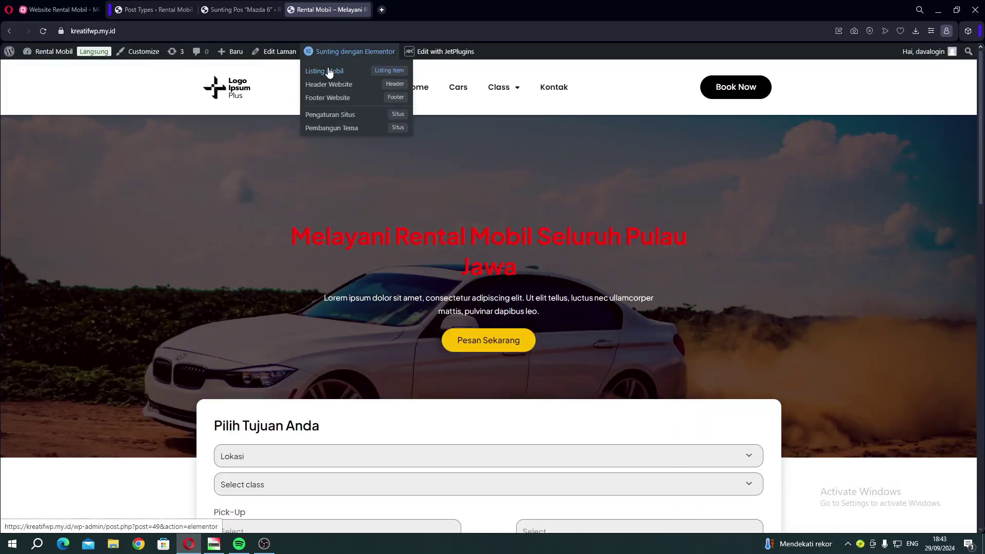
right_click(335, 70)
click(352, 78)
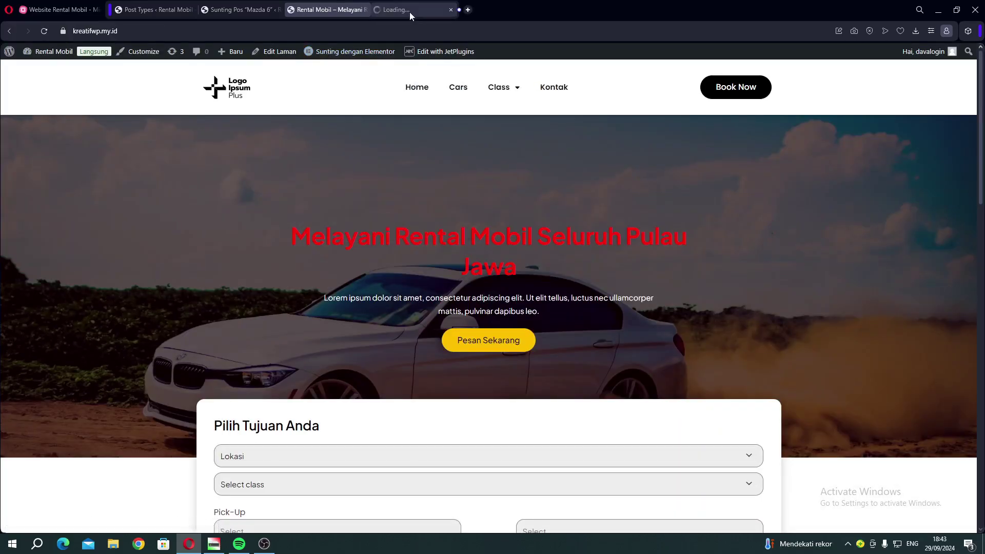
Search 'dy' and drop a Dynamic Field into the Mazda card of Listing Mobil.
drag(409, 11, 334, 20)
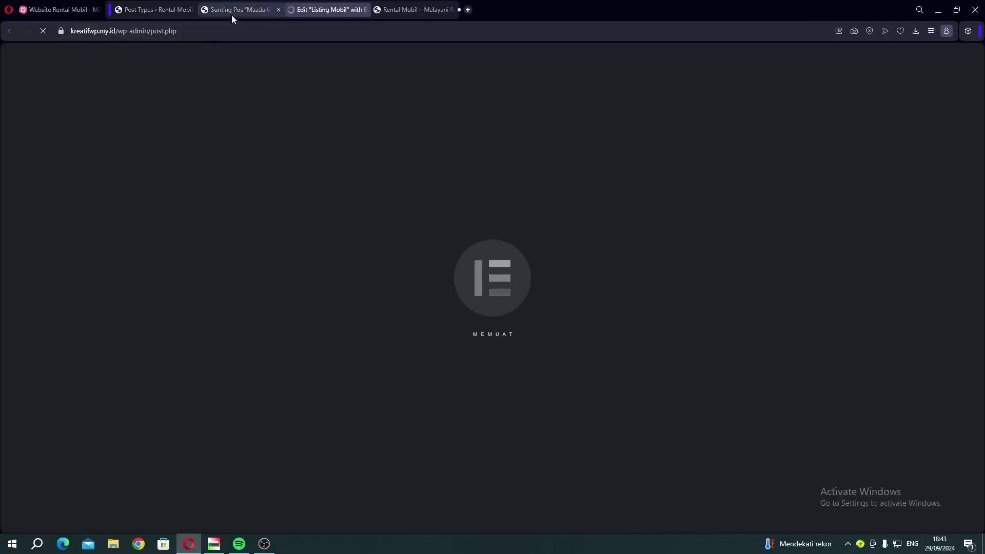
click(232, 11)
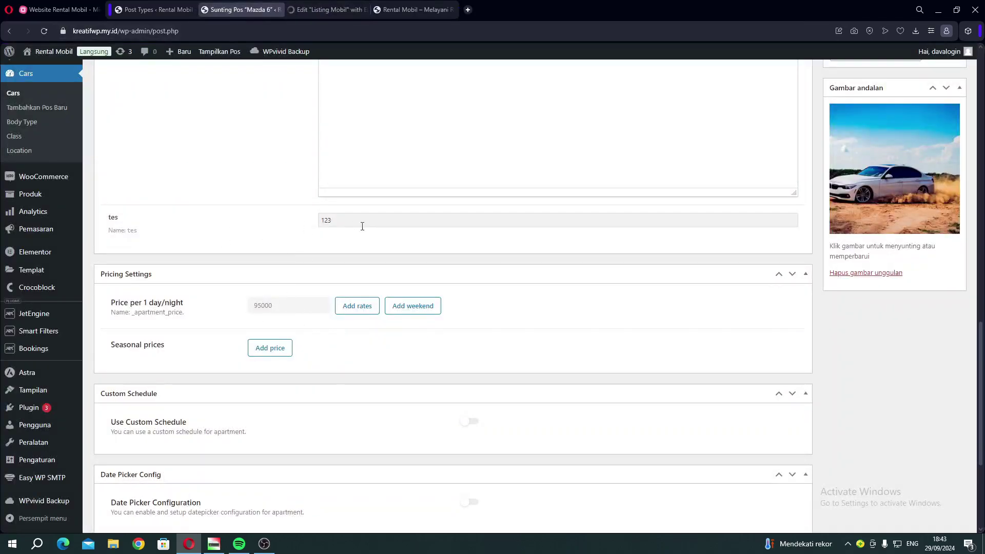
click(314, 9)
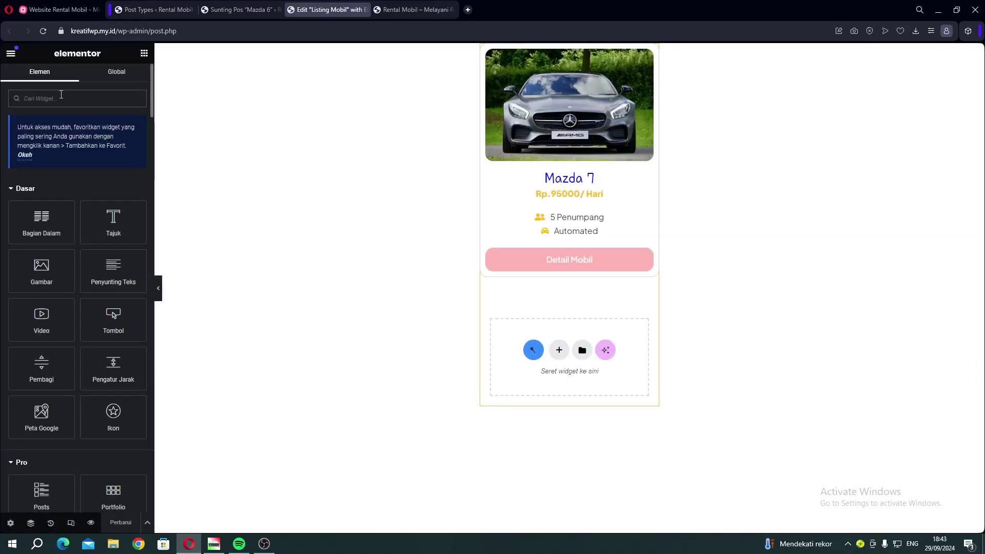
text(dyn)
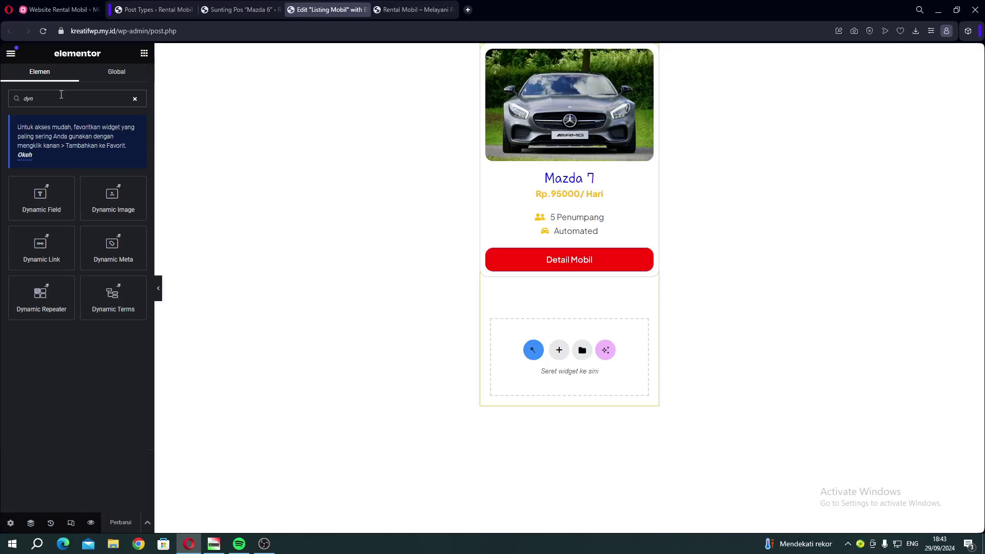
drag(40, 204, 524, 173)
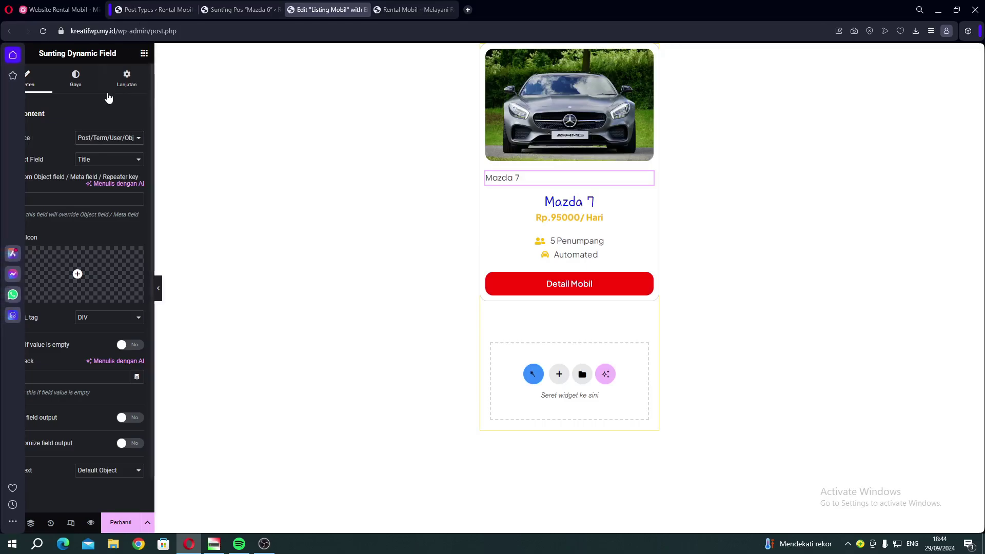
Set the field's source to Meta Data with meta field tes, and save the template.
click(101, 139)
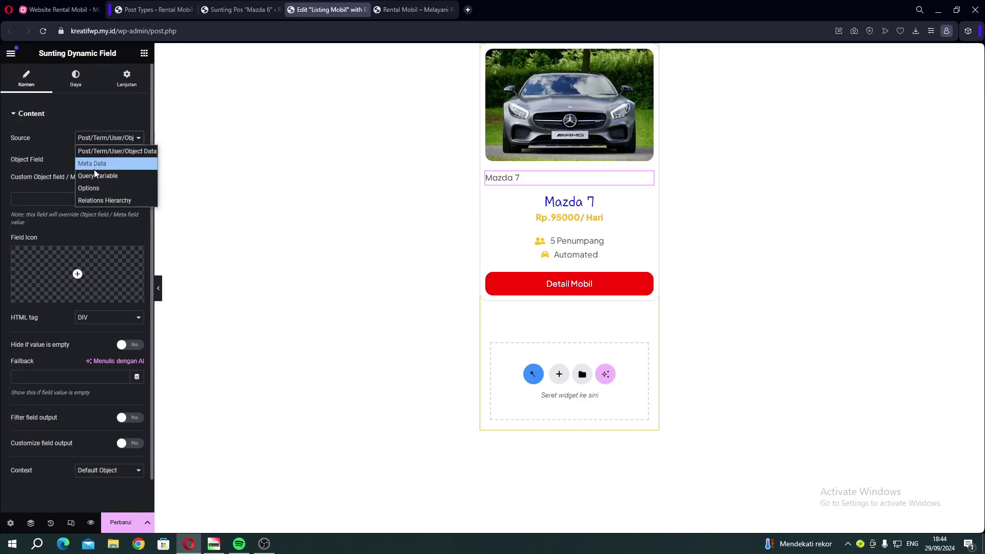
click(94, 164)
click(113, 160)
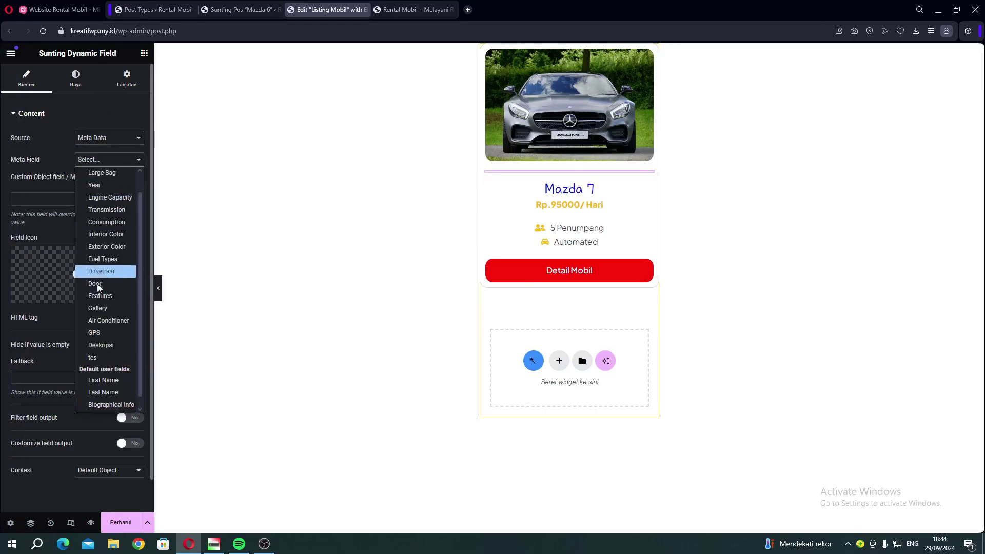
click(93, 359)
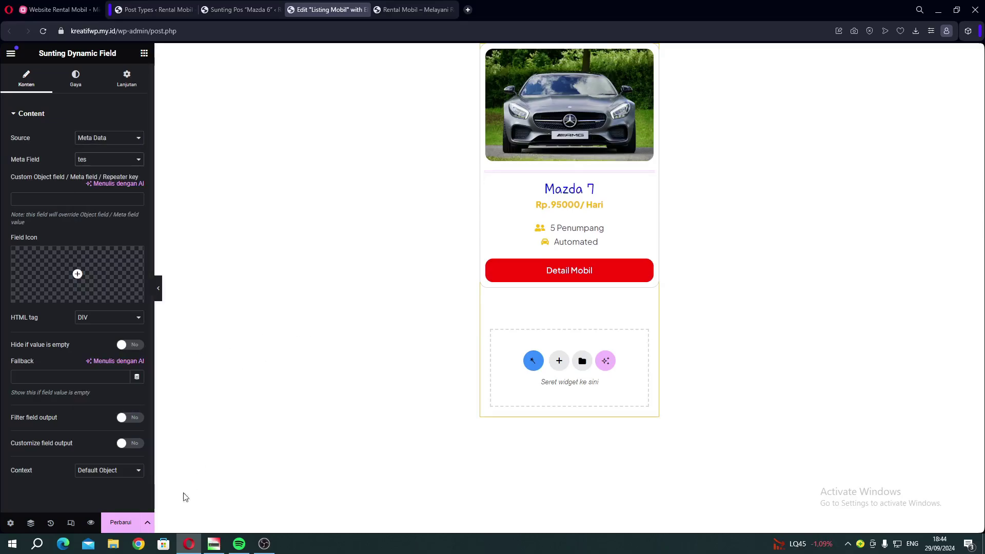
click(124, 525)
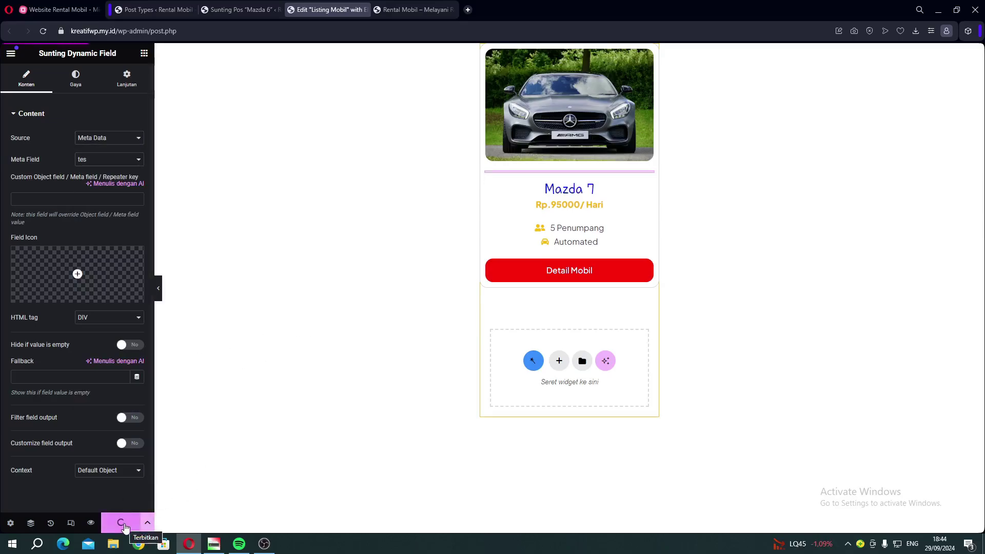
click(413, 10)
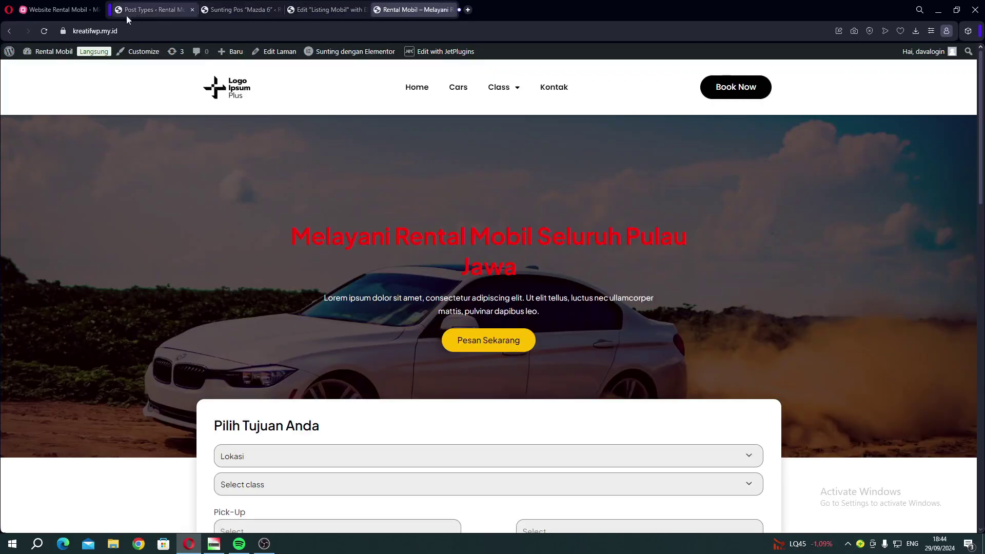
Reload the homepage and scroll down to the Mazda 6 card showing 123.
click(44, 31)
scroll(334, 169, down, 4)
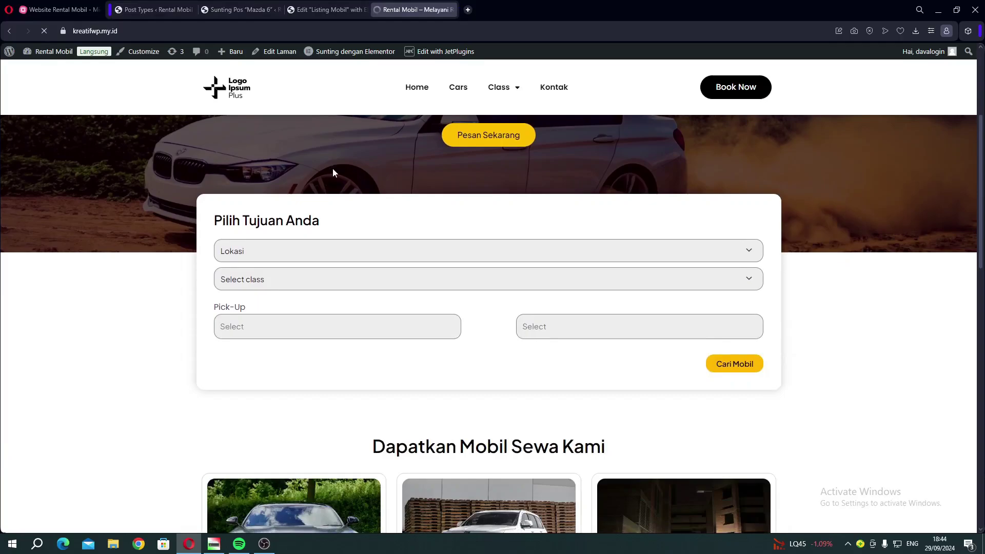
scroll(332, 171, down, 7)
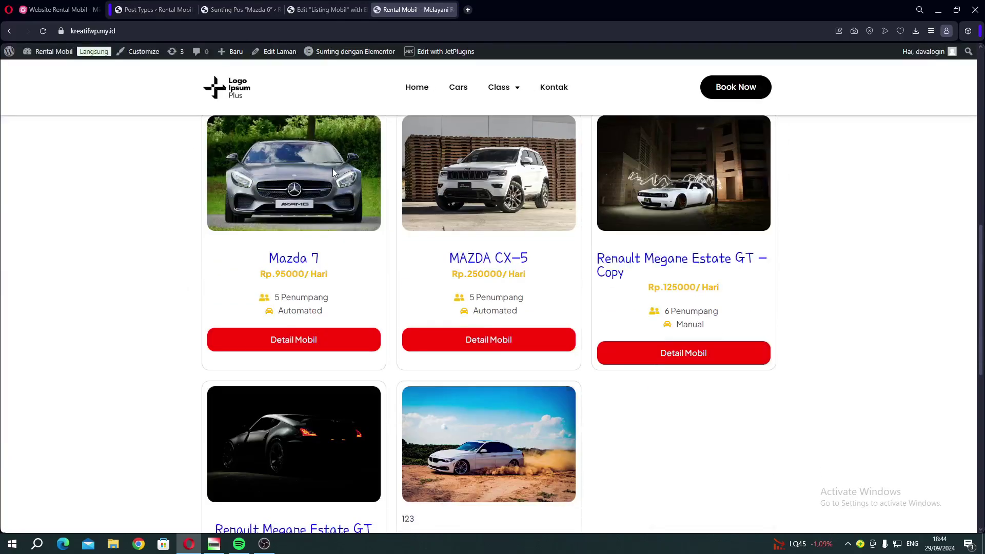
scroll(332, 172, down, 3)
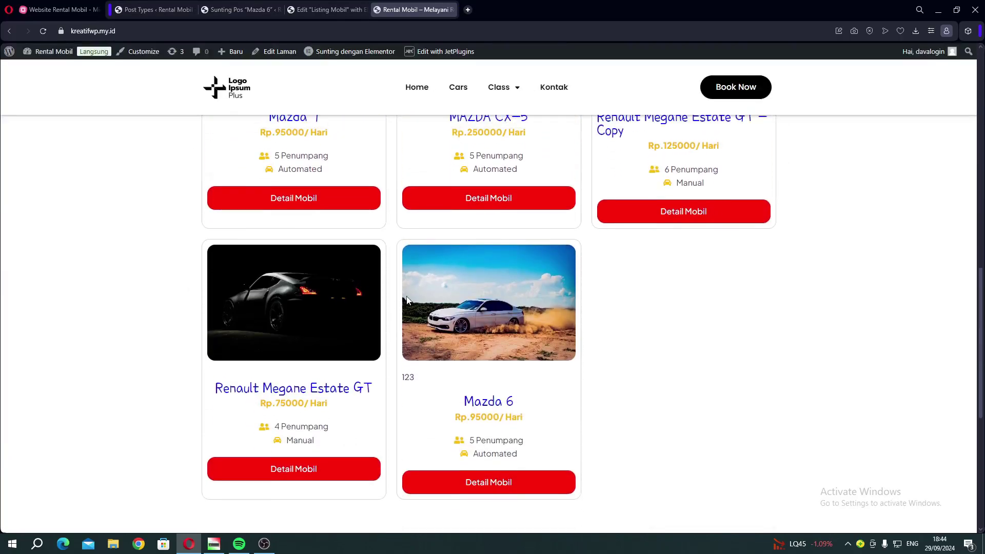
scroll(407, 301, up, 2)
scroll(408, 300, down, 3)
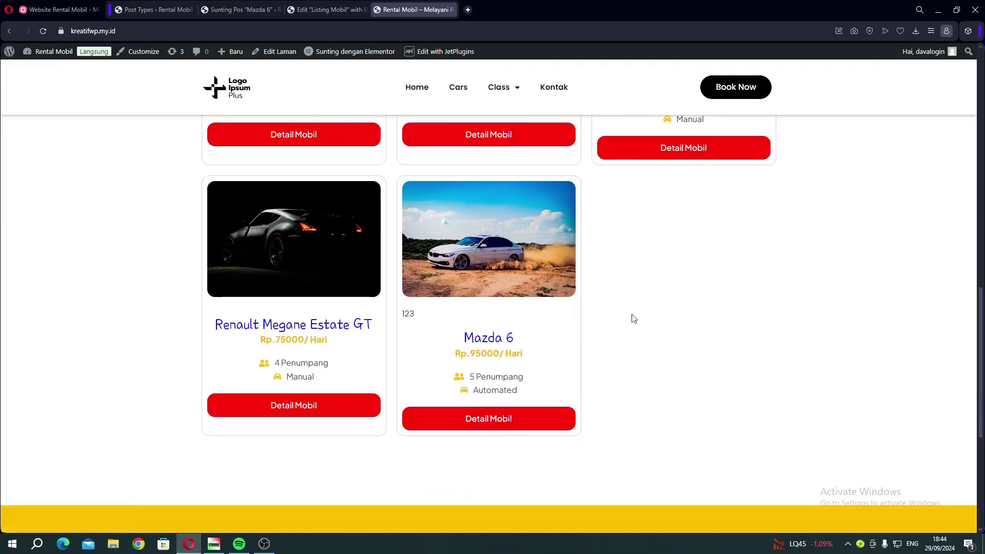
Look over the template, Post Types and Mazda 6 editor tabs, then confirm 123 on the live card.
click(325, 11)
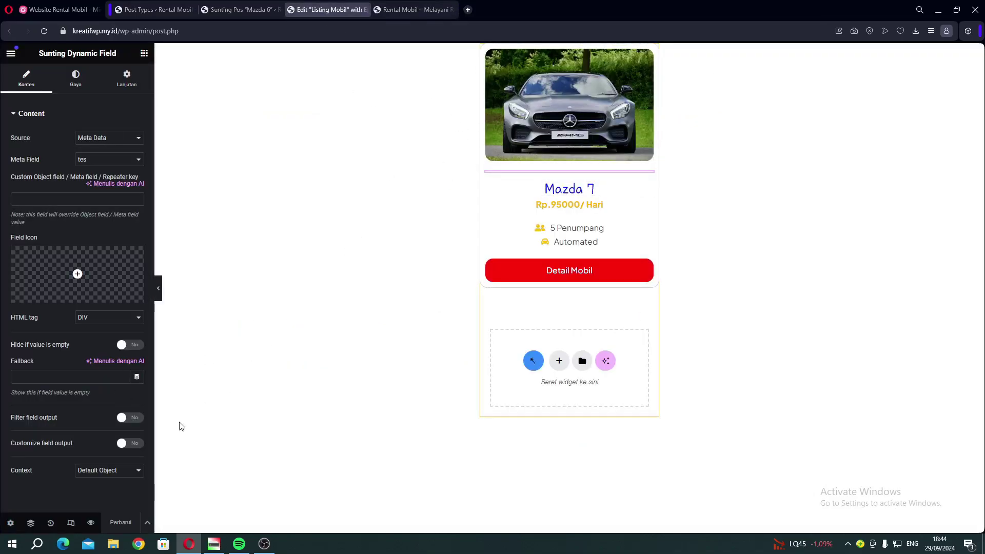
click(154, 9)
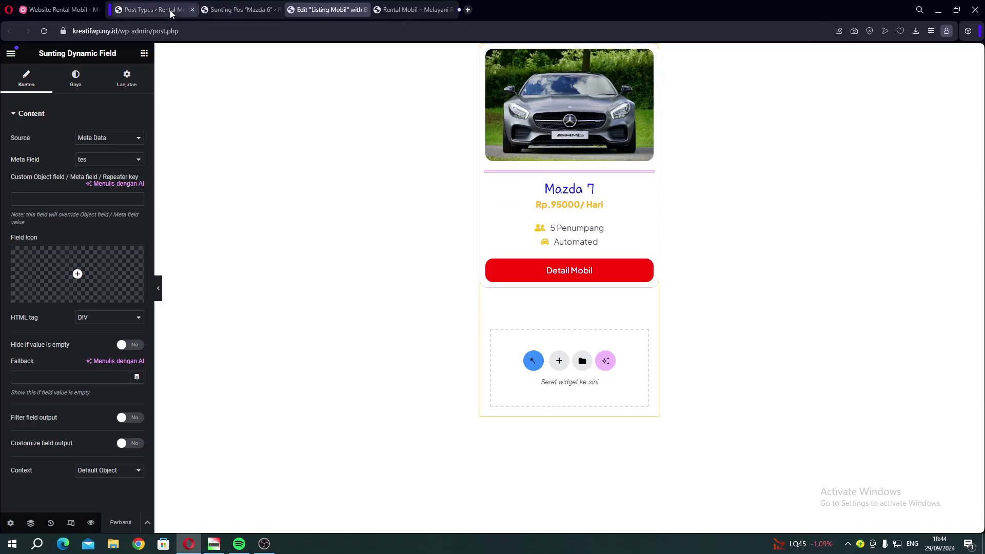
scroll(451, 325, up, 10)
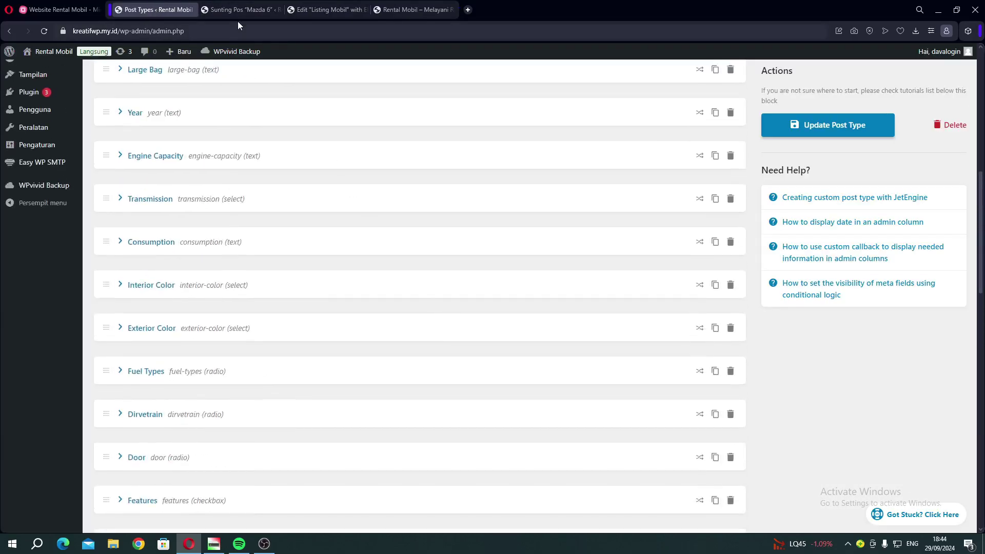
click(231, 12)
scroll(334, 288, up, 15)
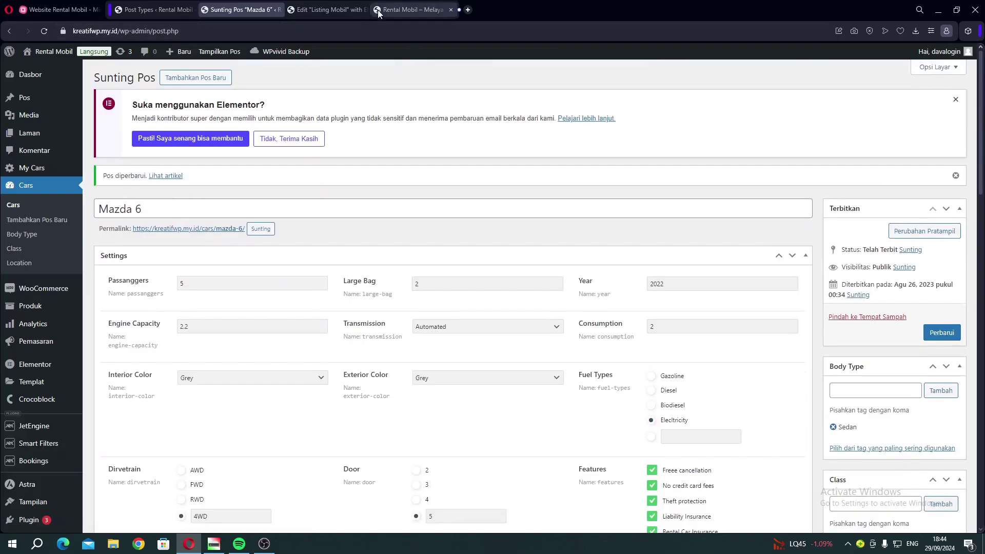
click(379, 10)
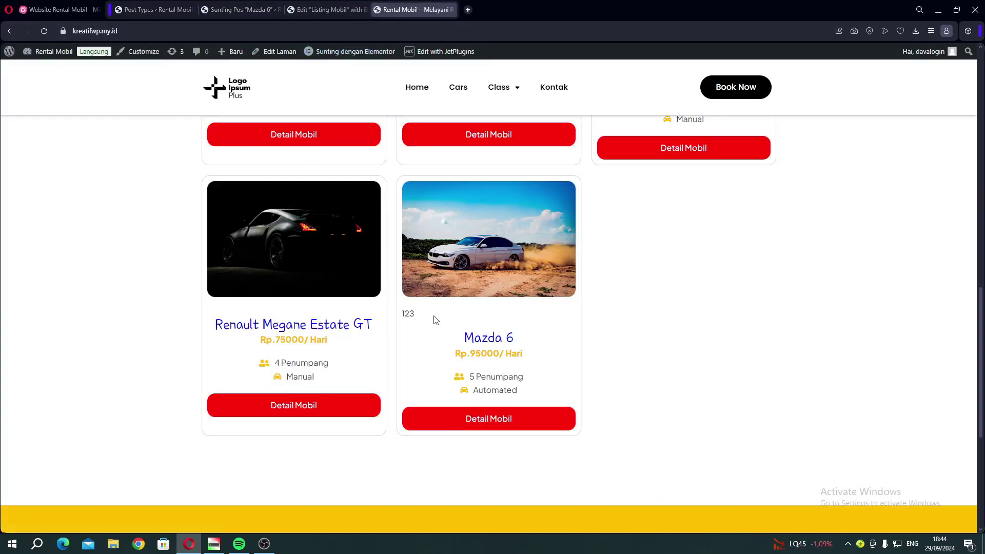
drag(400, 314, 416, 318)
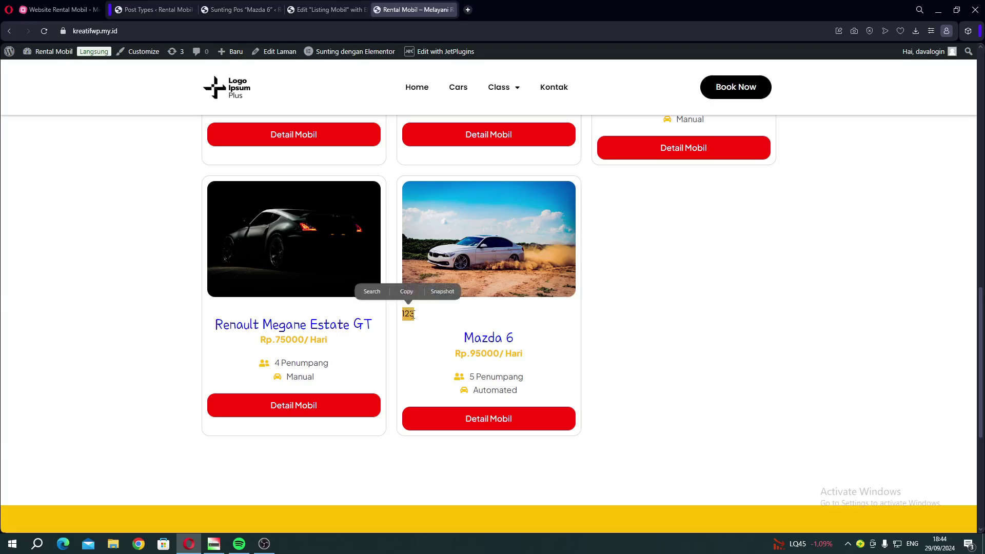
click(414, 316)
In the Mazda 6 editor, delete the 123 value from the tes field.
click(241, 9)
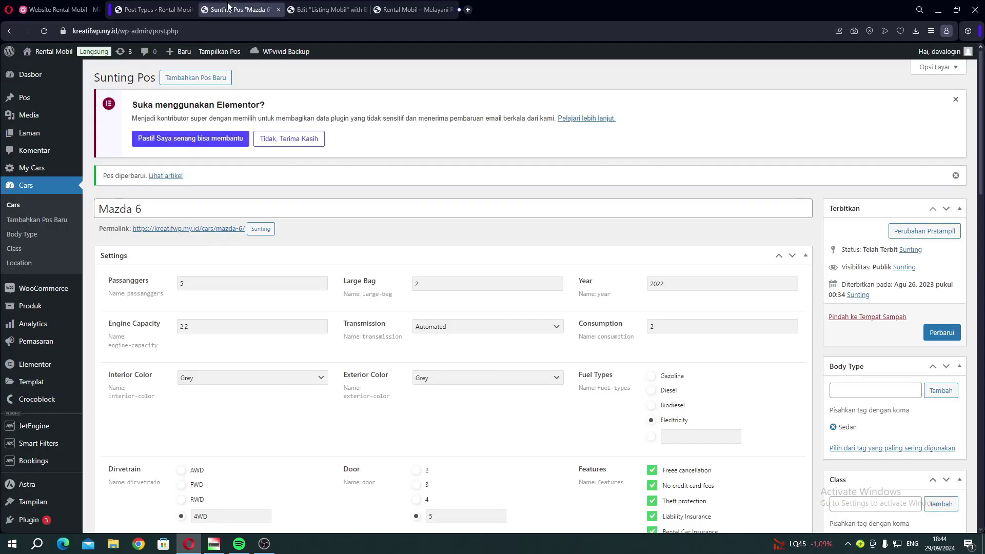
scroll(340, 375, down, 10)
scroll(345, 365, down, 4)
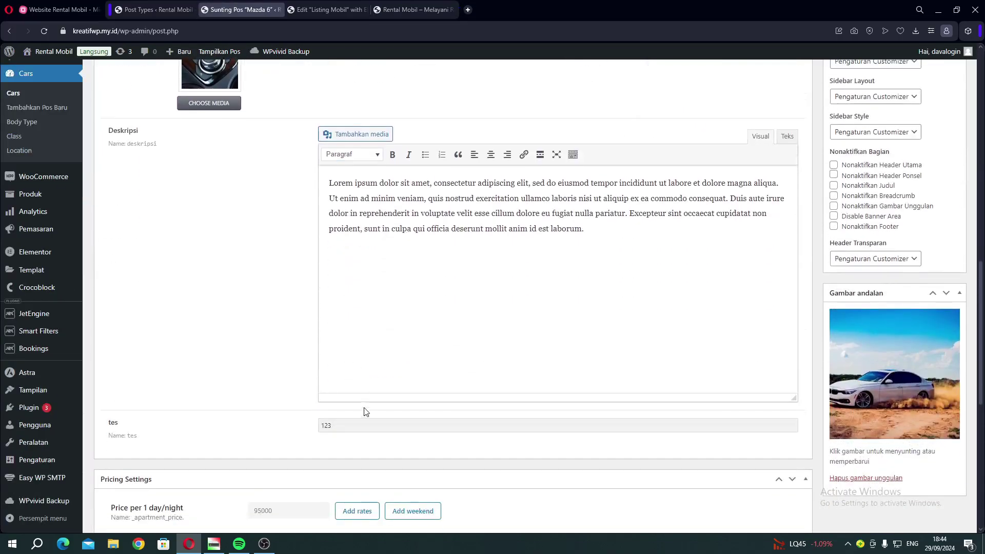
drag(416, 199, 512, 186)
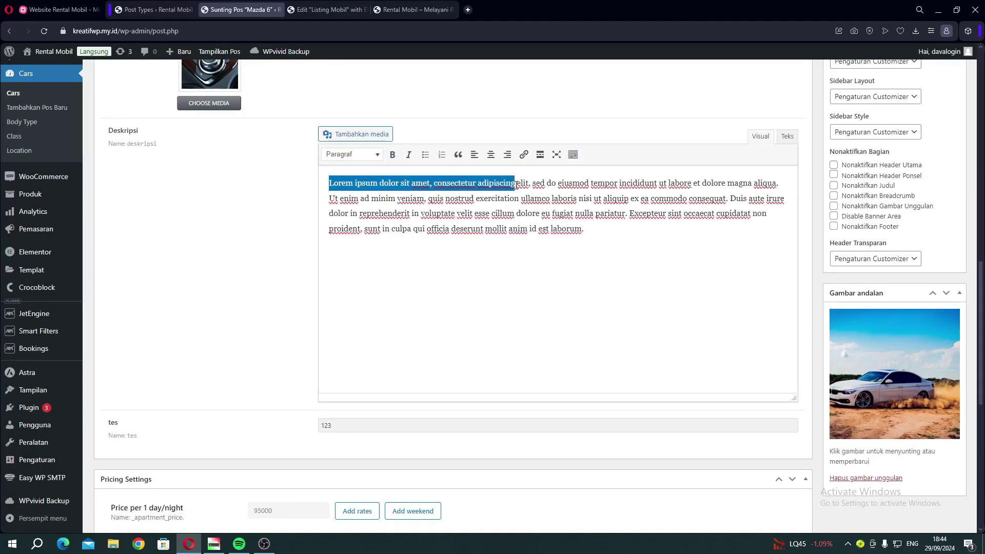
key(ctrl+a)
double_click(373, 421)
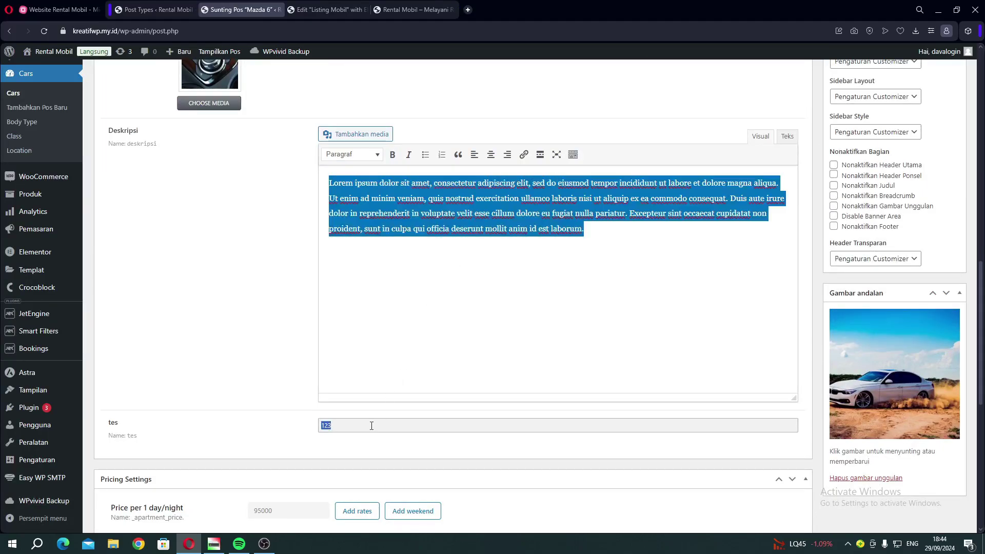
key(BackSpace)
Select the description's opening words, then update the Mazda 6 post with Perbarui.
click(334, 424)
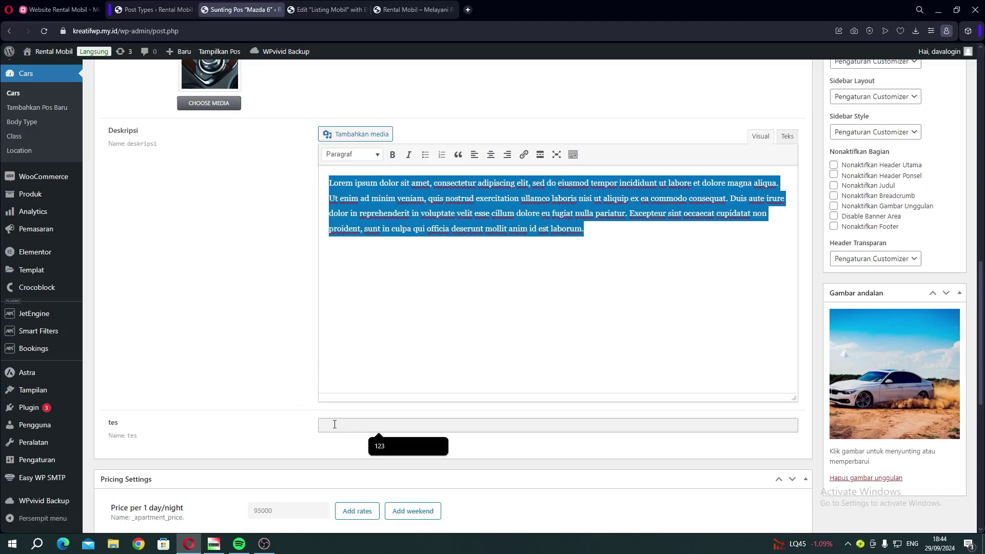
click(395, 199)
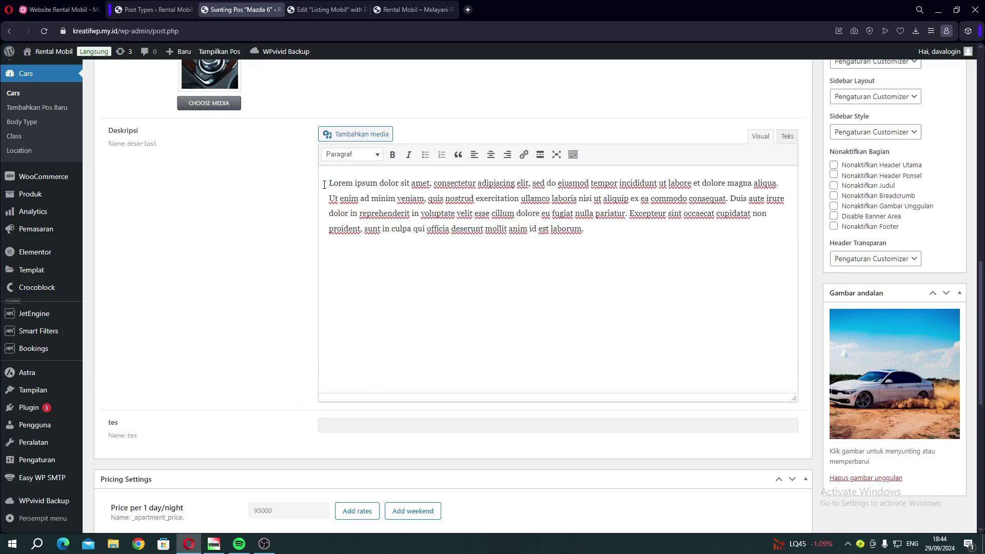
drag(325, 185, 438, 188)
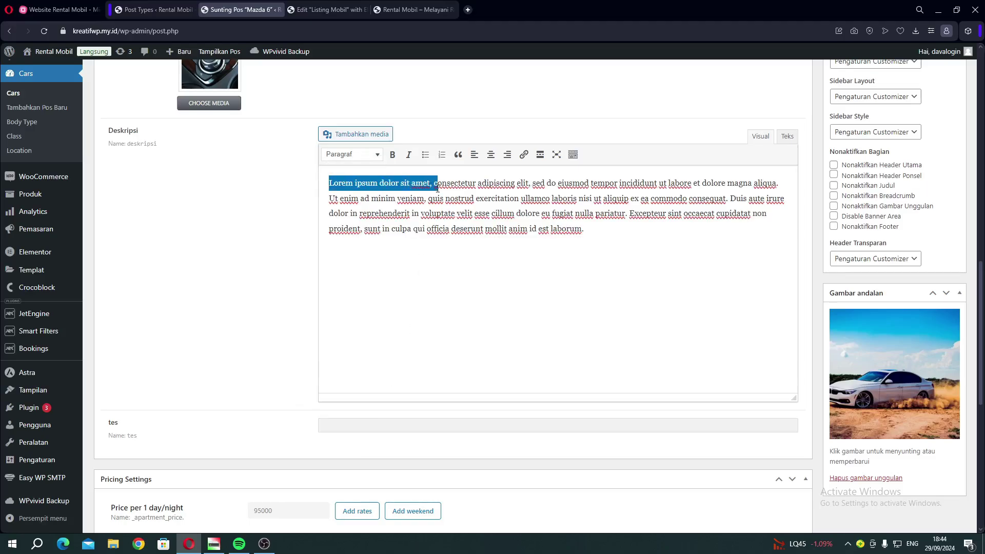
click(350, 424)
scroll(594, 340, up, 10)
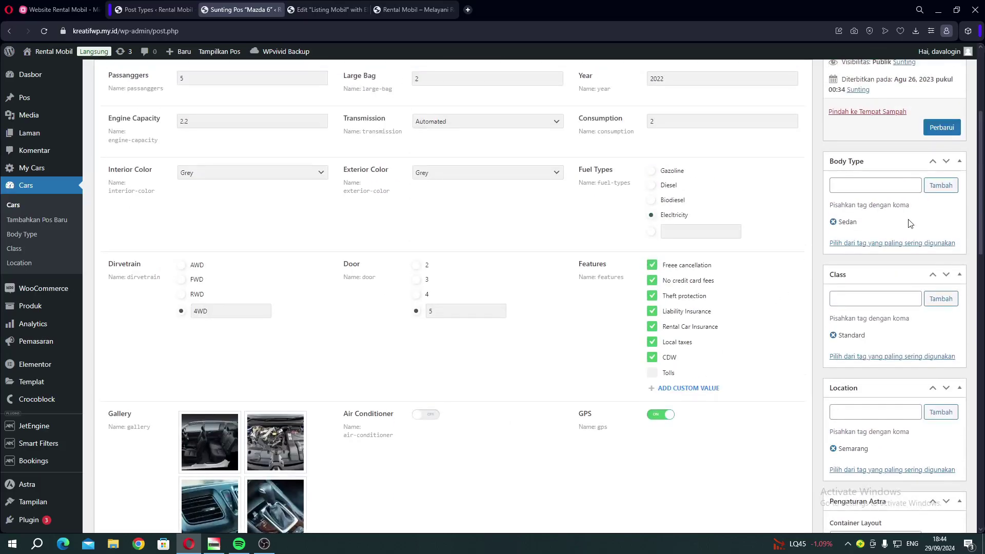
click(949, 132)
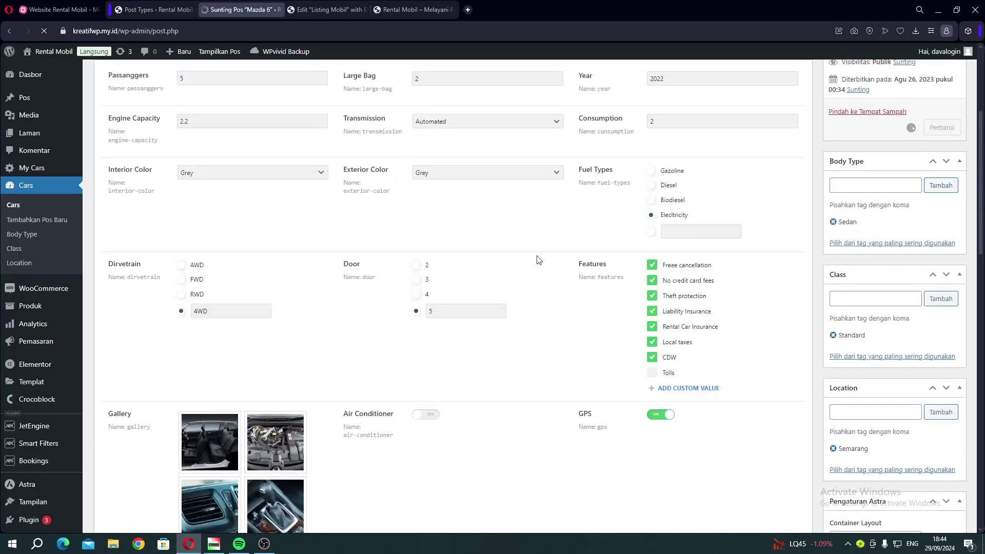
click(398, 14)
Reload the live site and check the new text on the Mazda 6 card.
click(41, 33)
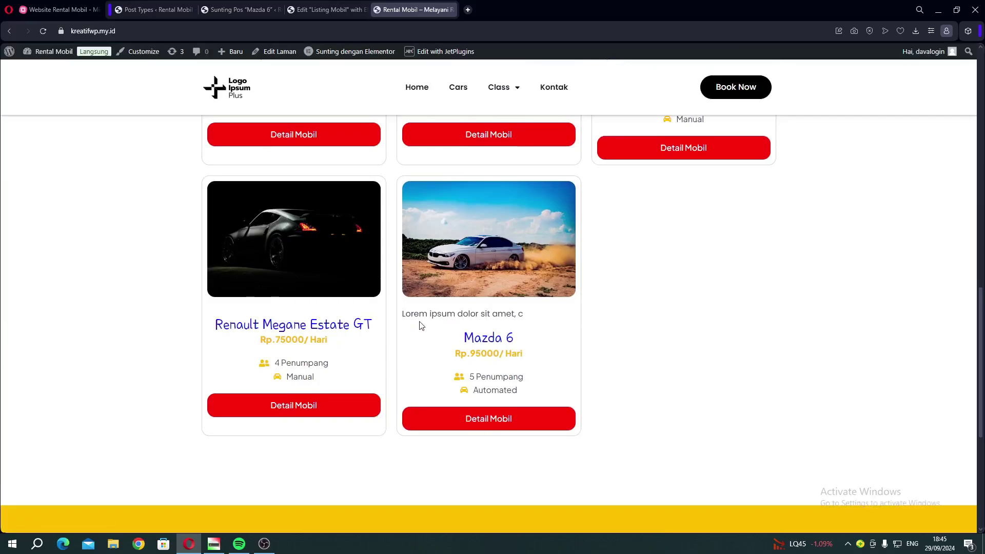
drag(419, 316, 481, 317)
click(482, 317)
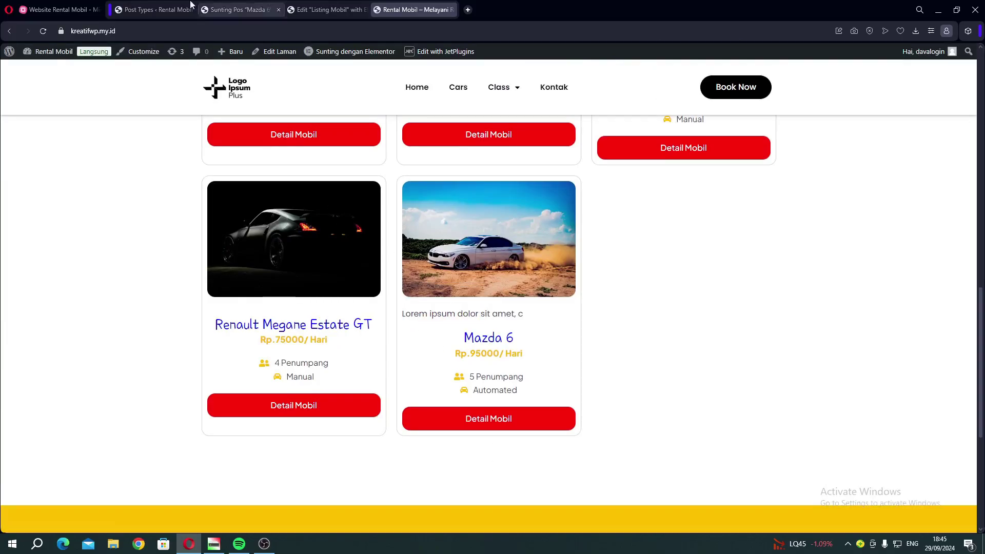
Expand the mind map's Header dan Footer branch and close the Edit 'Listing Mobil' tab.
click(65, 14)
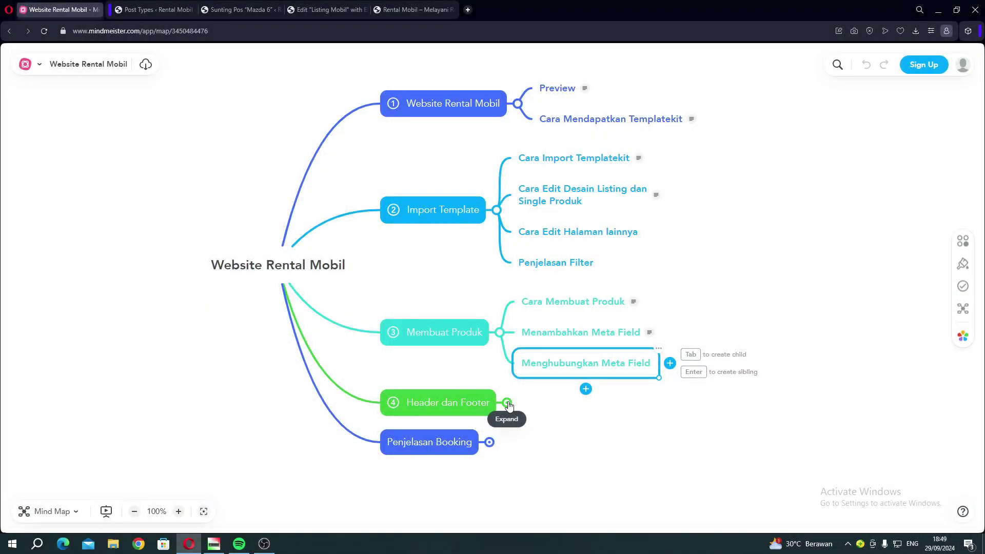
click(507, 404)
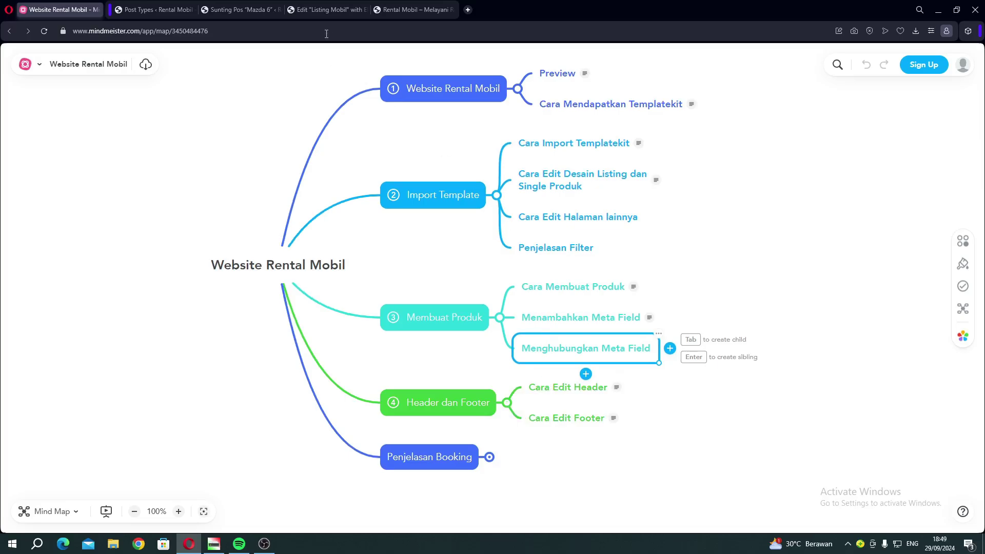
click(311, 7)
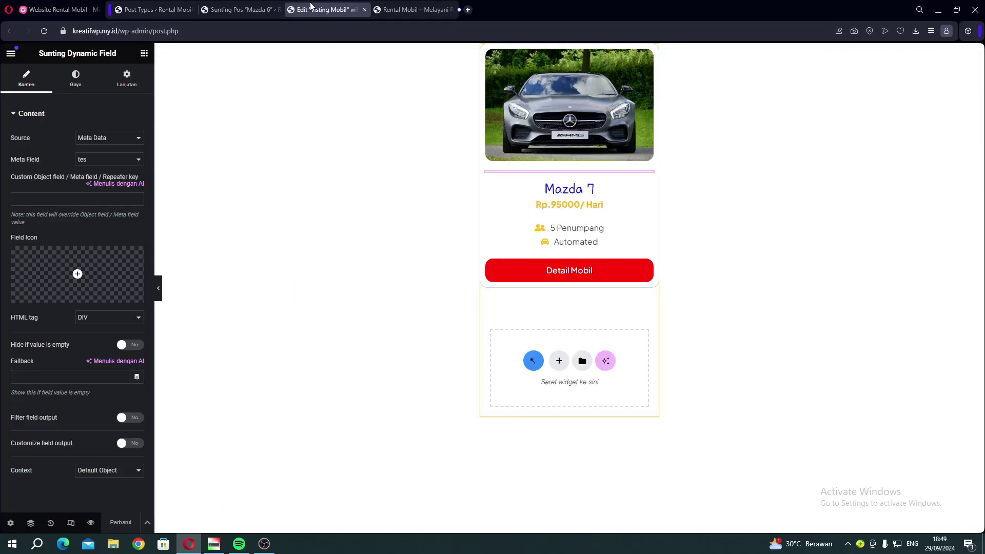
click(366, 10)
Browse the homepage and its Class menu: Economy, Intermediate, Luxury and Standard.
scroll(351, 197, up, 10)
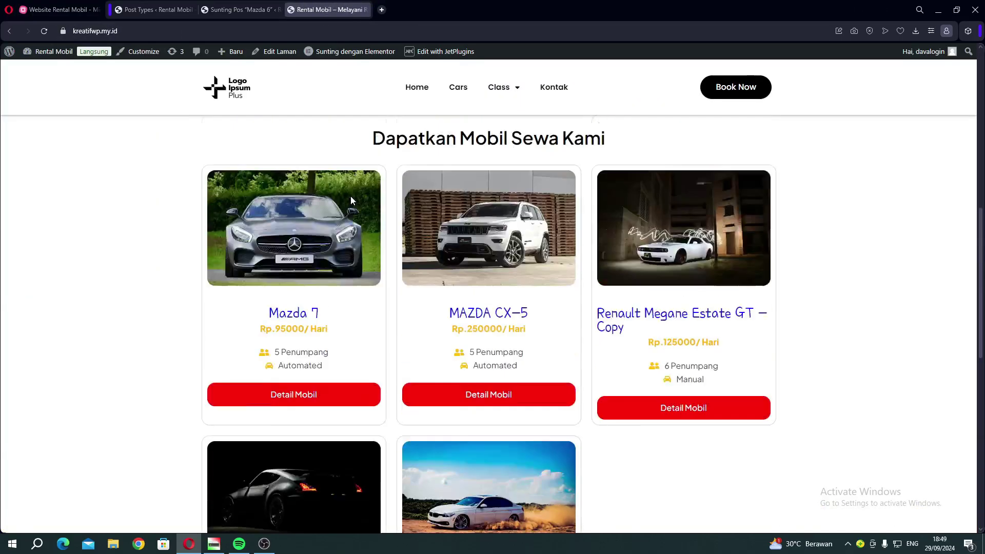
scroll(351, 200, up, 3)
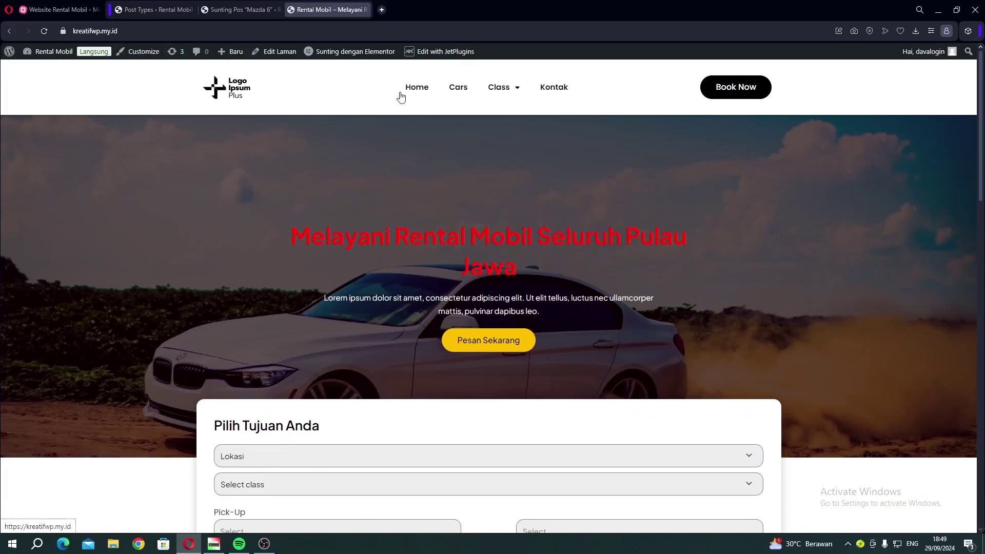
scroll(285, 200, down, 5)
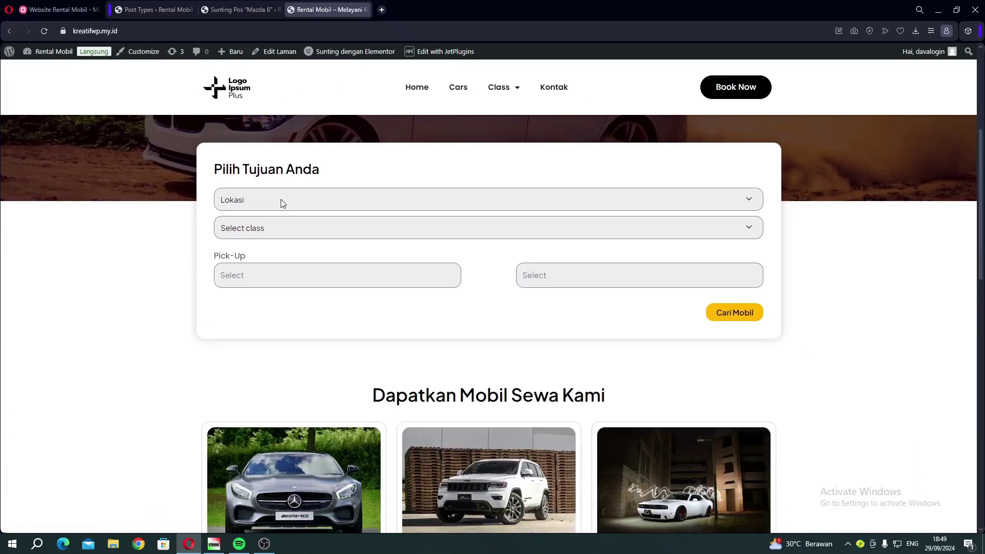
mouse_move(518, 95)
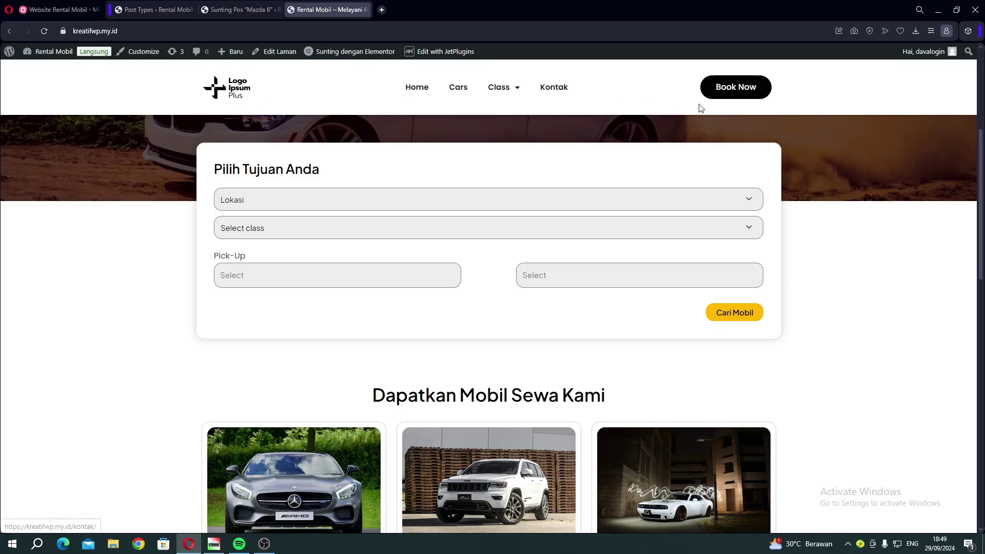
scroll(409, 207, down, 10)
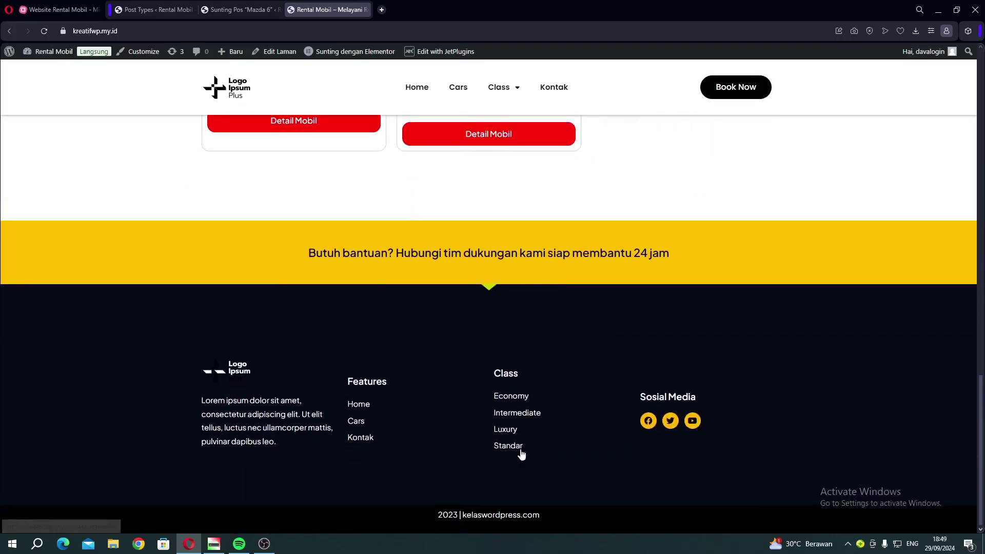
scroll(454, 359, up, 4)
scroll(450, 313, up, 10)
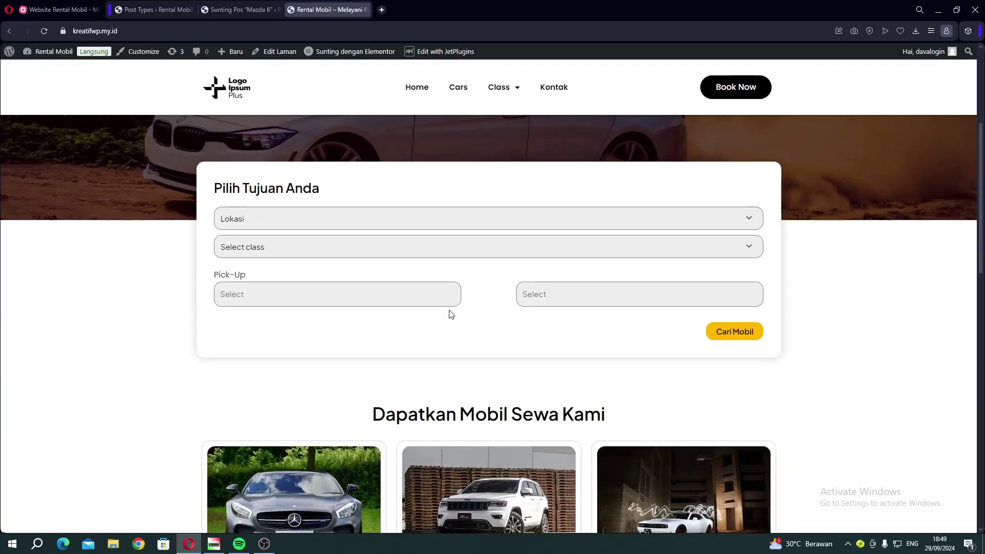
Show the Header parts in Elementor's Theme Builder and open Header Website's editor in a new tab.
click(149, 10)
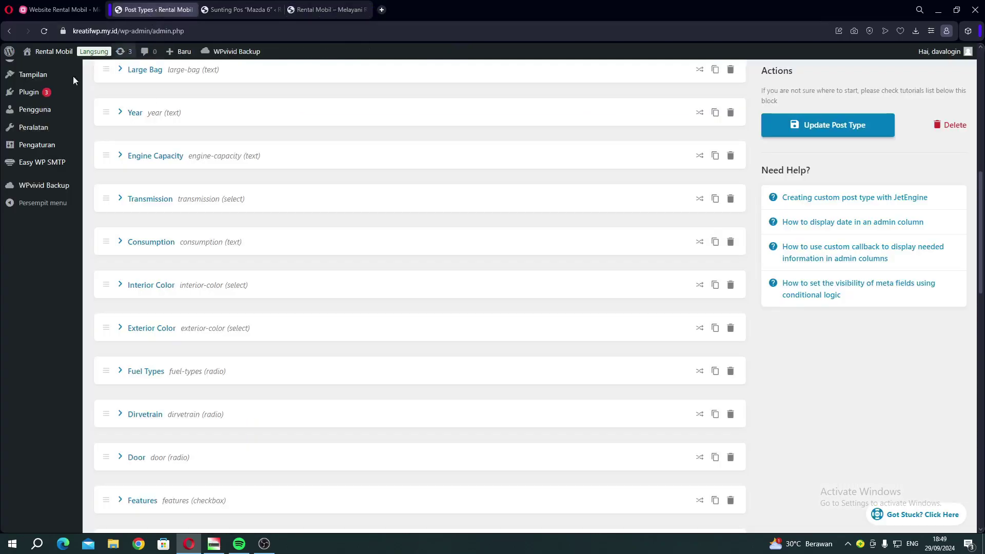
scroll(46, 216, up, 9)
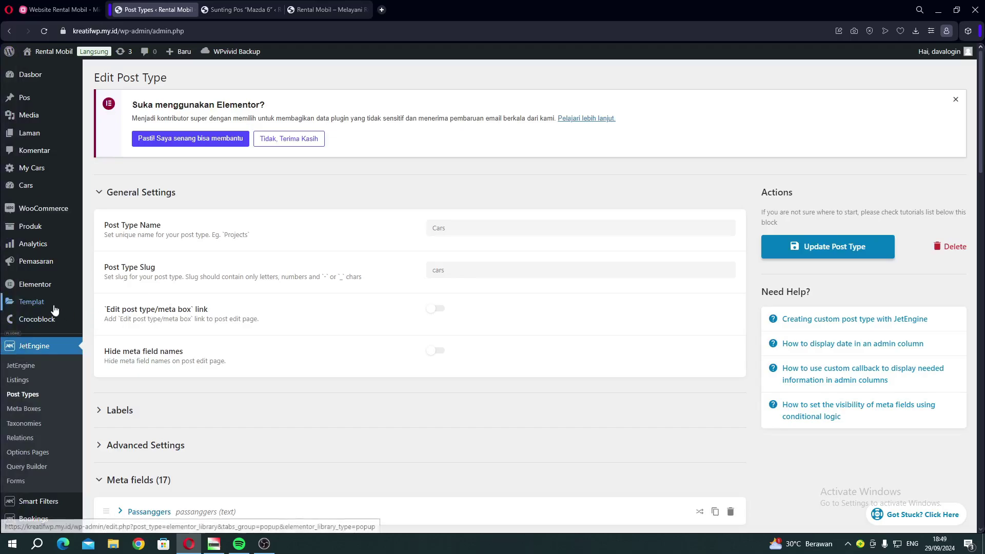
mouse_move(56, 307)
click(119, 391)
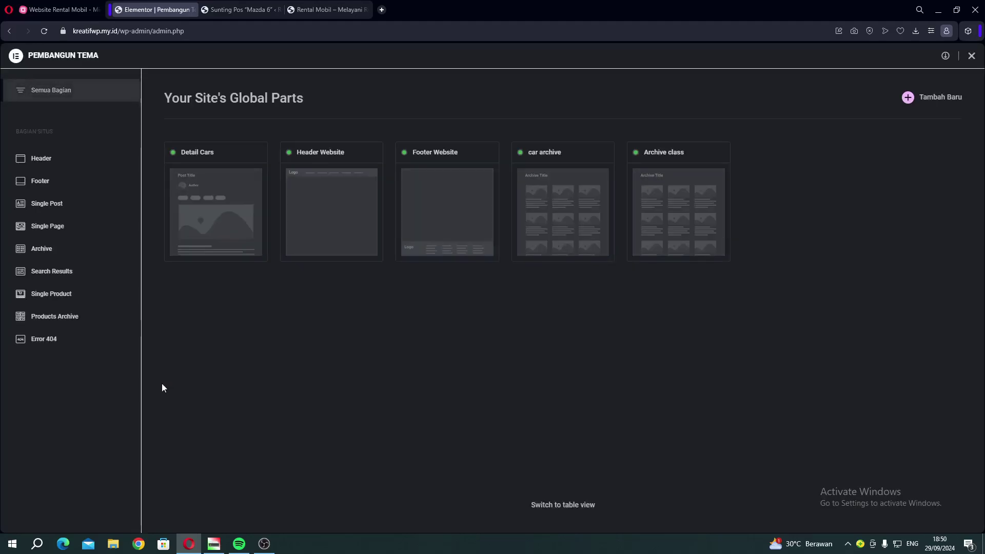
click(40, 162)
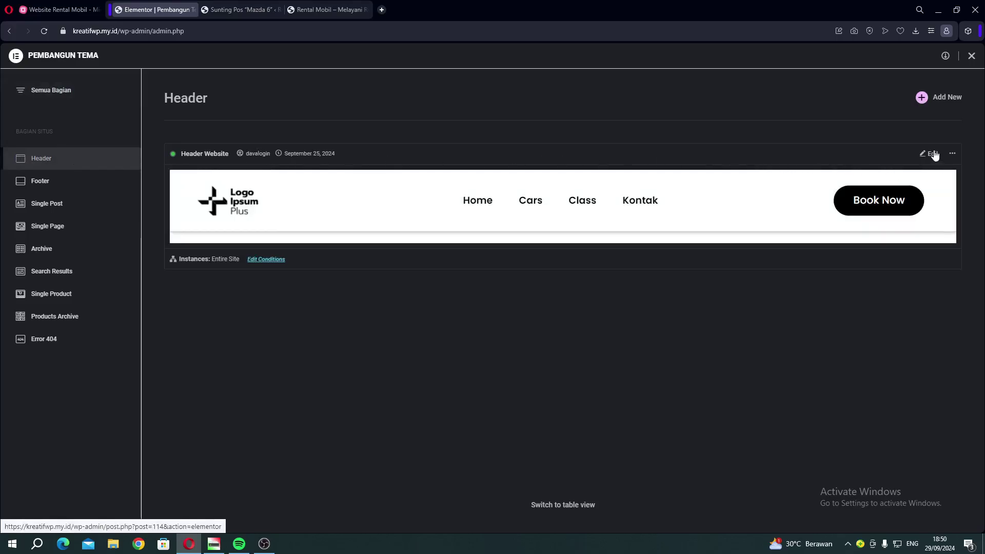
right_click(934, 156)
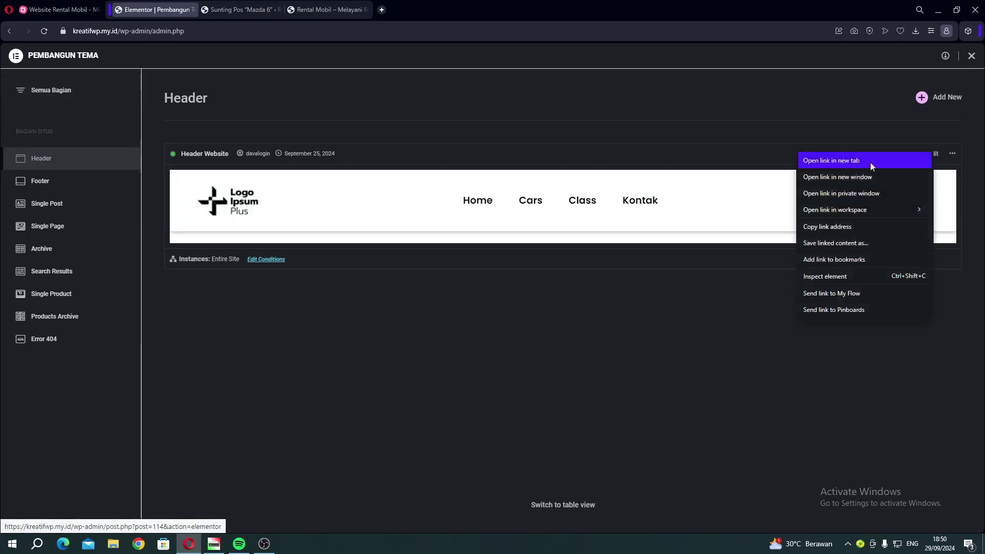
click(851, 160)
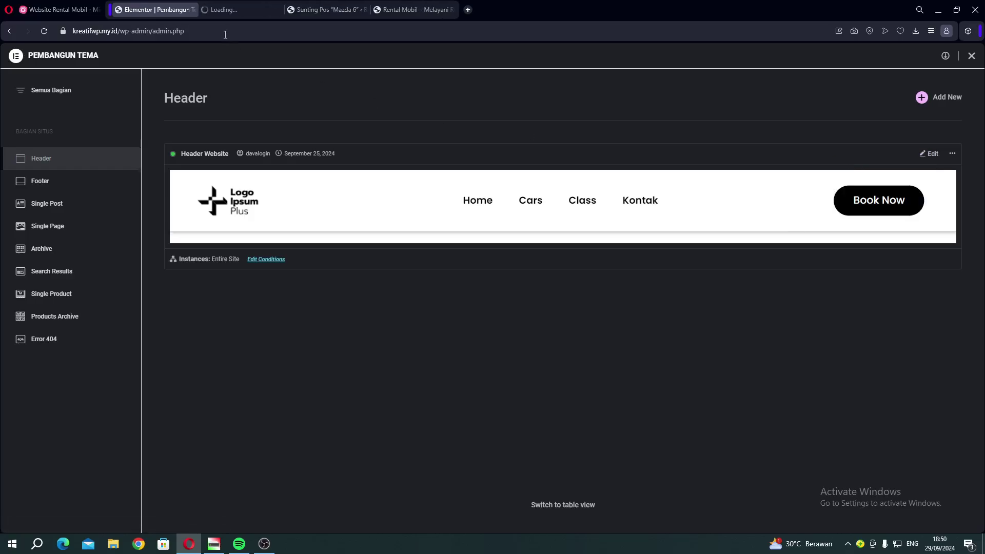
Select the header's Nav Menu widget and make its text colour red (#FF0B0B).
click(223, 10)
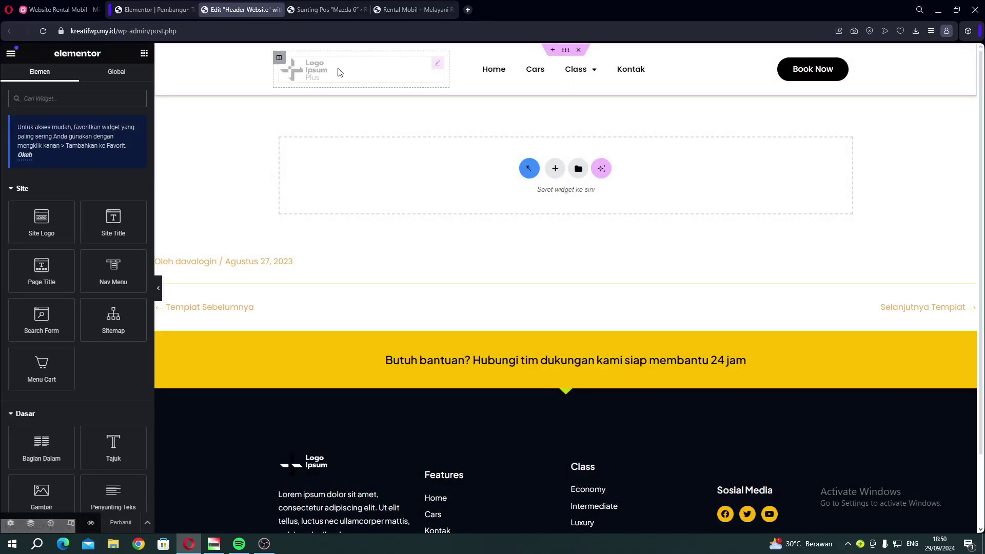
click(295, 73)
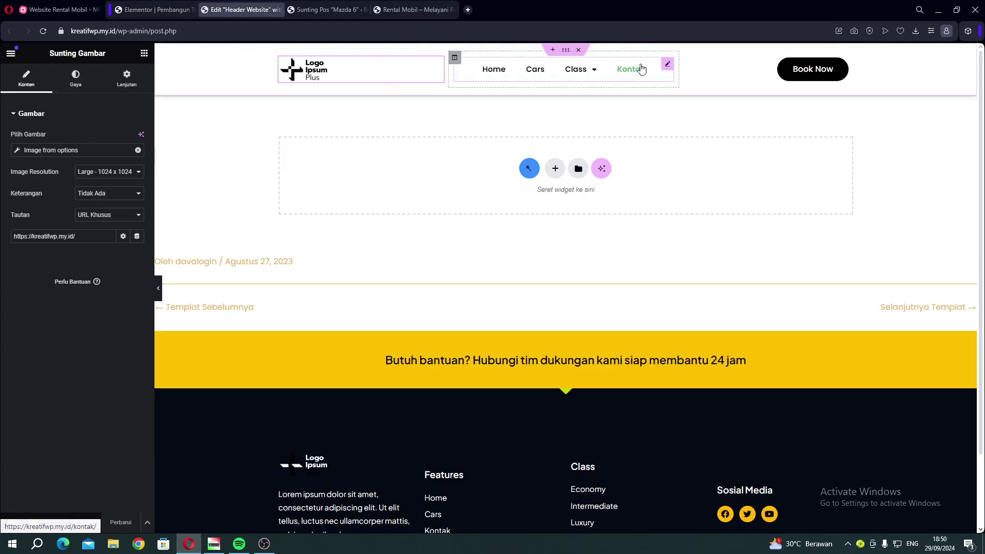
click(665, 65)
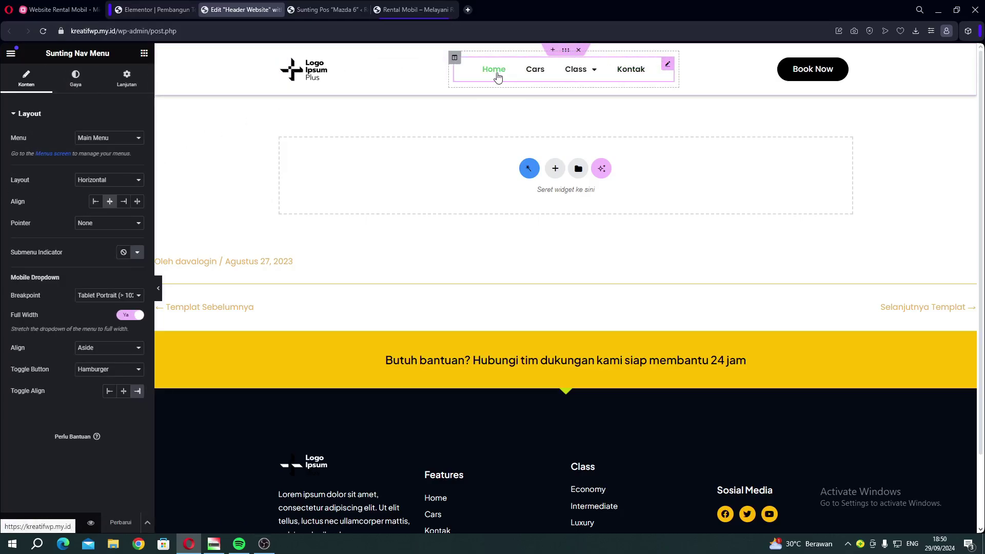
click(90, 83)
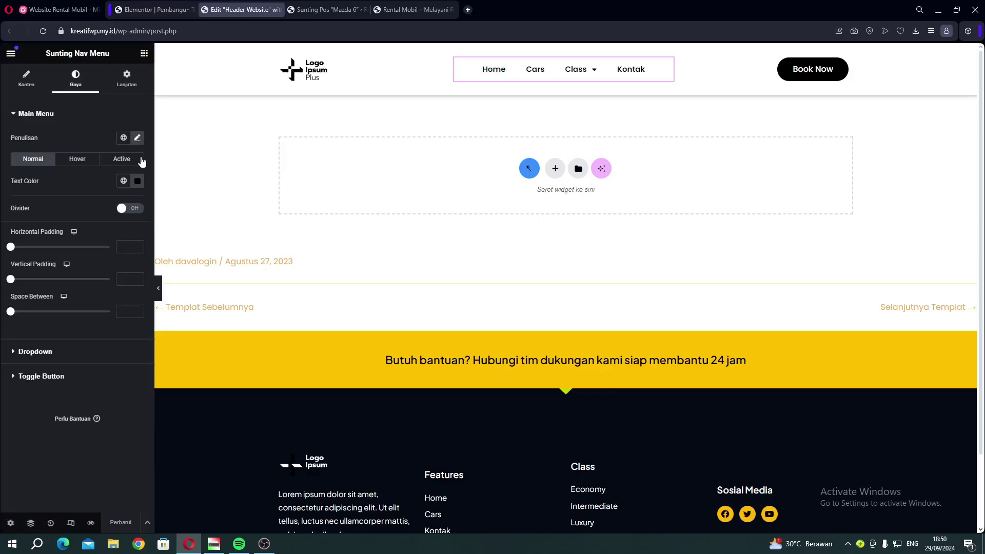
click(137, 180)
click(191, 222)
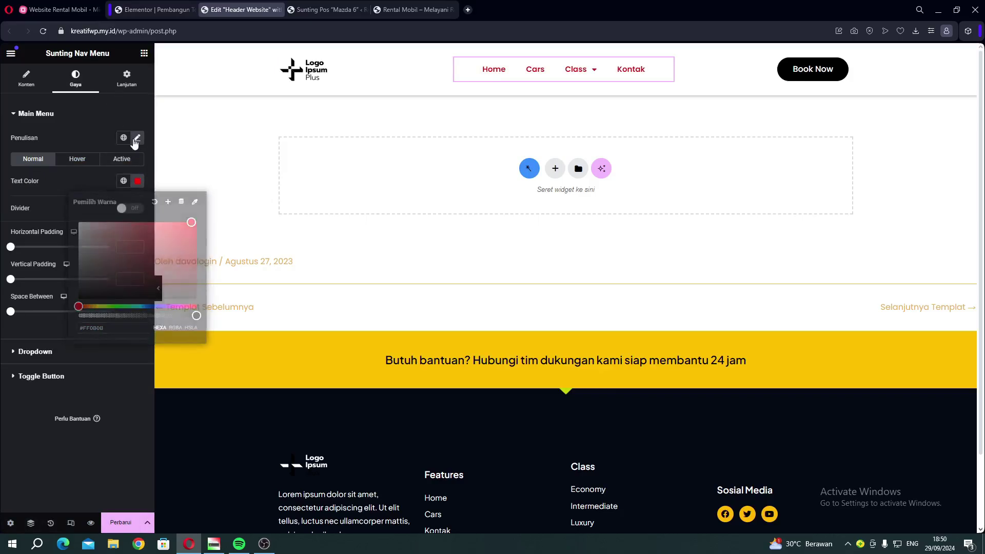
Set the nav menu typography to the Poor Story font at 27 px.
click(137, 137)
click(110, 186)
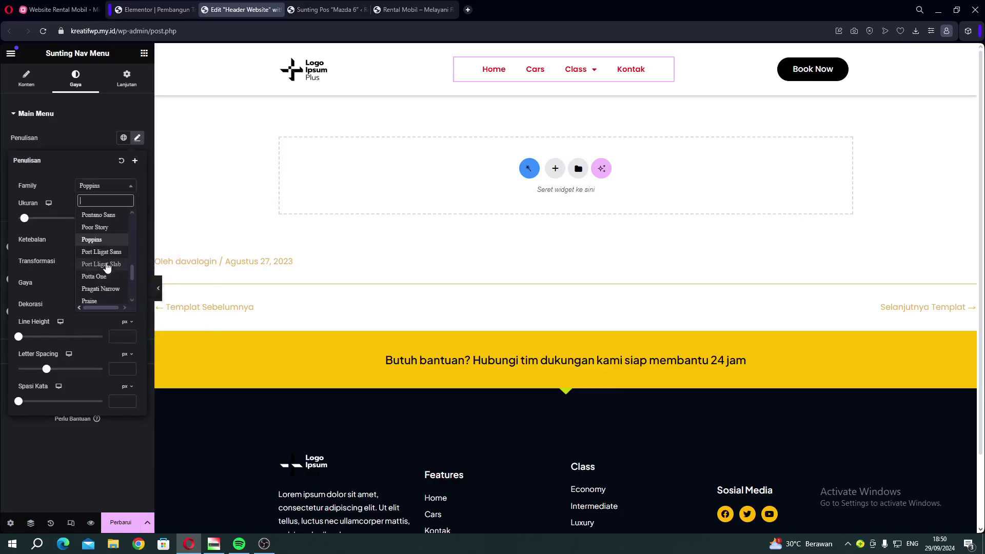
click(99, 229)
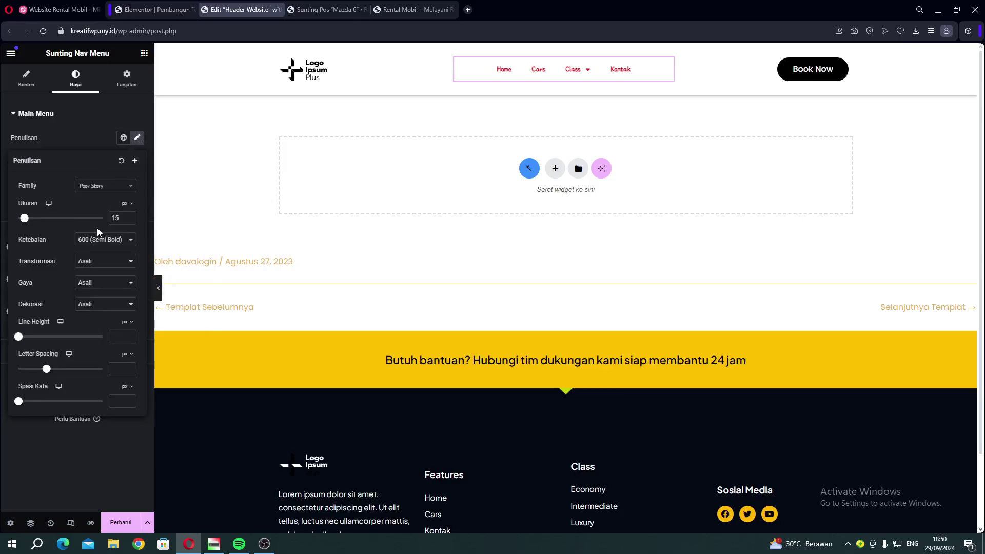
drag(27, 221, 32, 226)
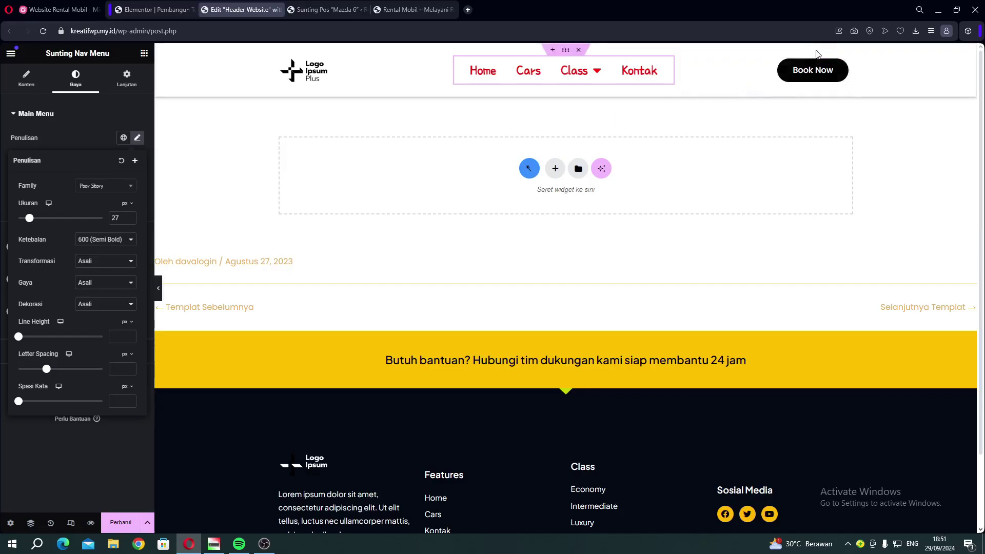
click(787, 72)
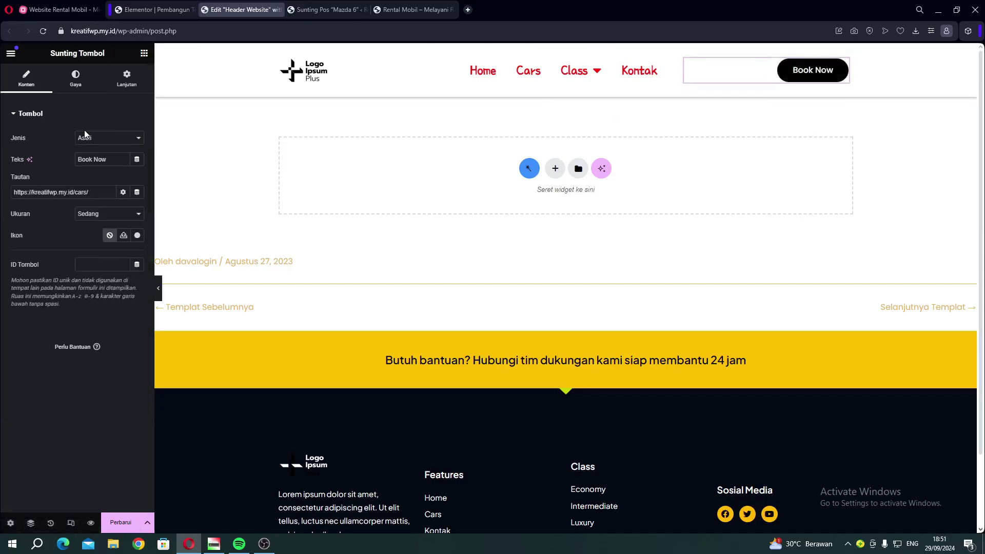
drag(108, 160, 84, 160)
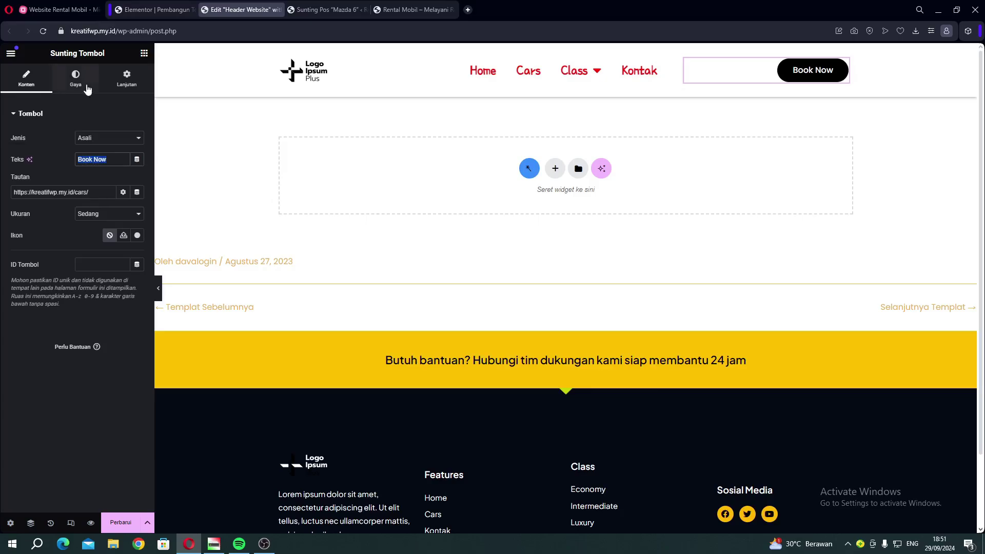
click(88, 89)
click(85, 96)
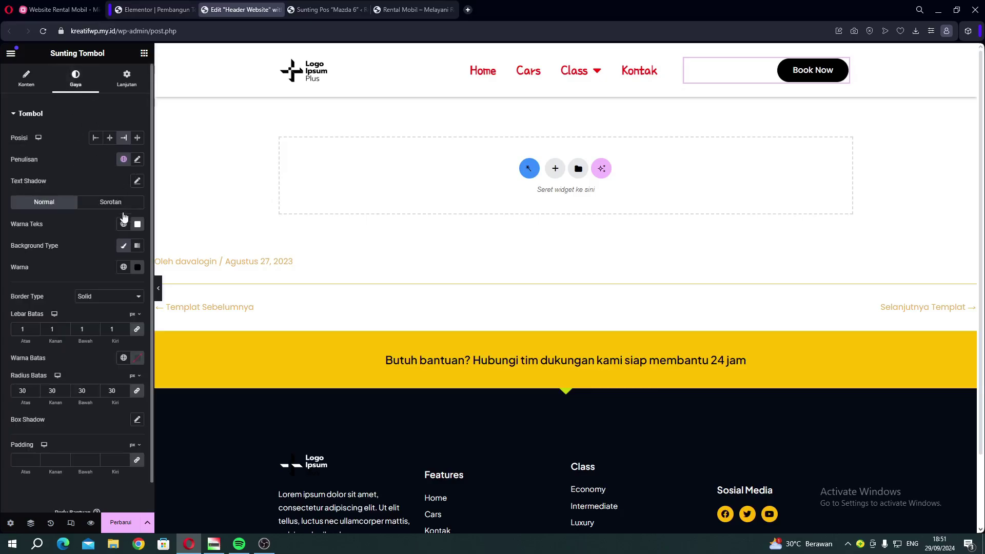
click(138, 267)
click(186, 313)
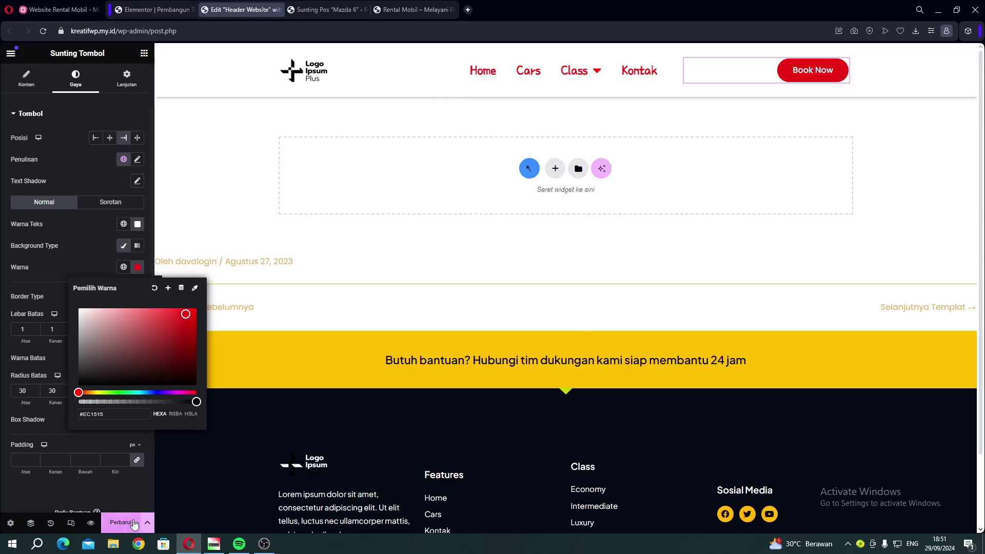
click(125, 525)
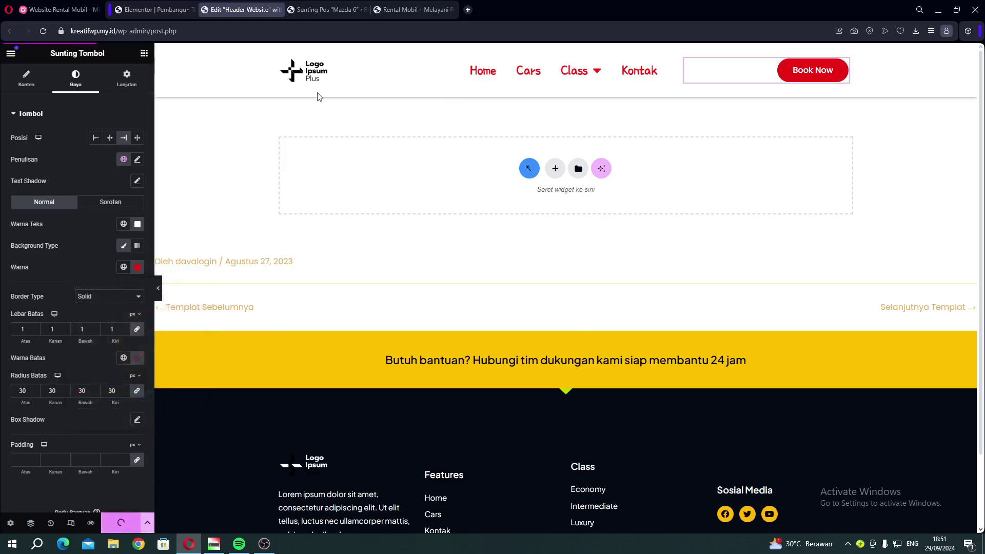
click(398, 10)
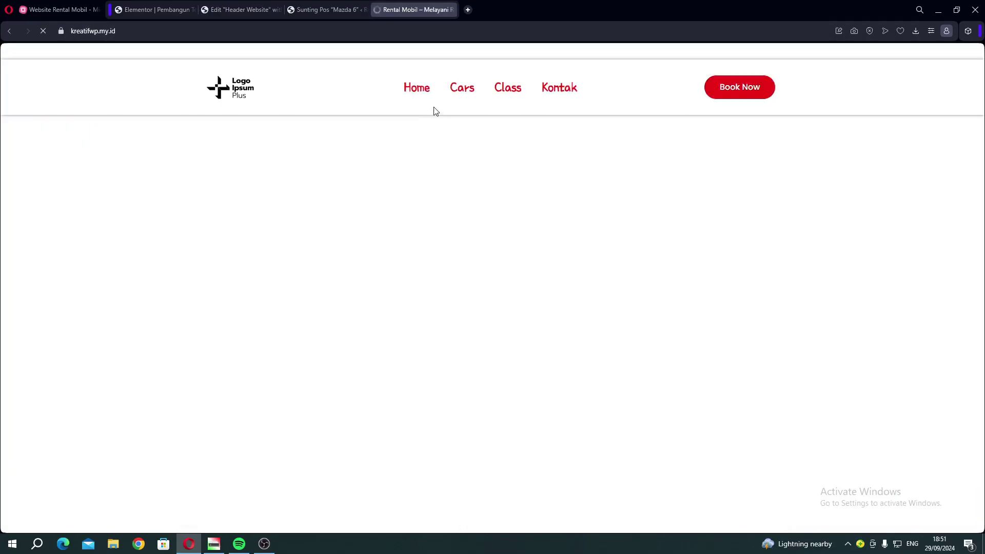
scroll(550, 202, down, 15)
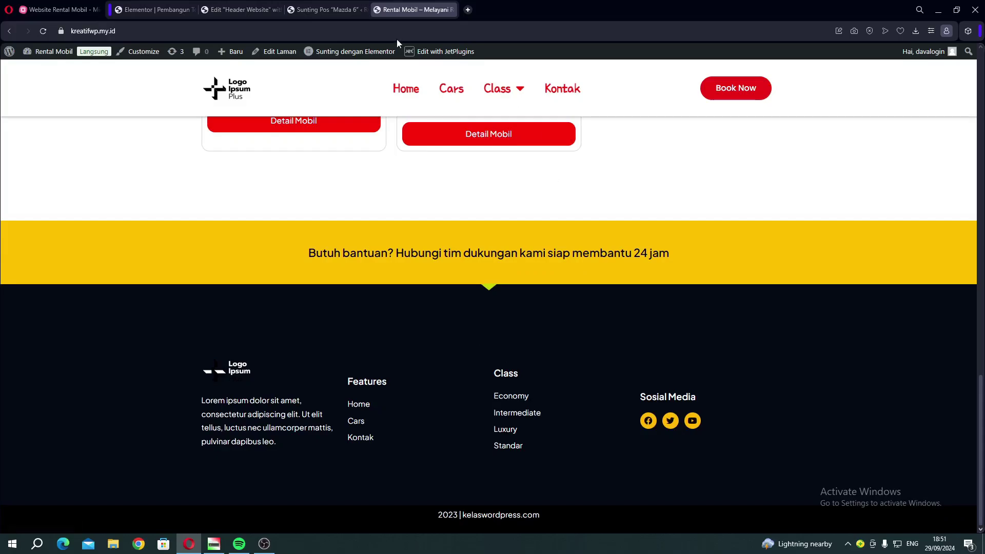
click(245, 11)
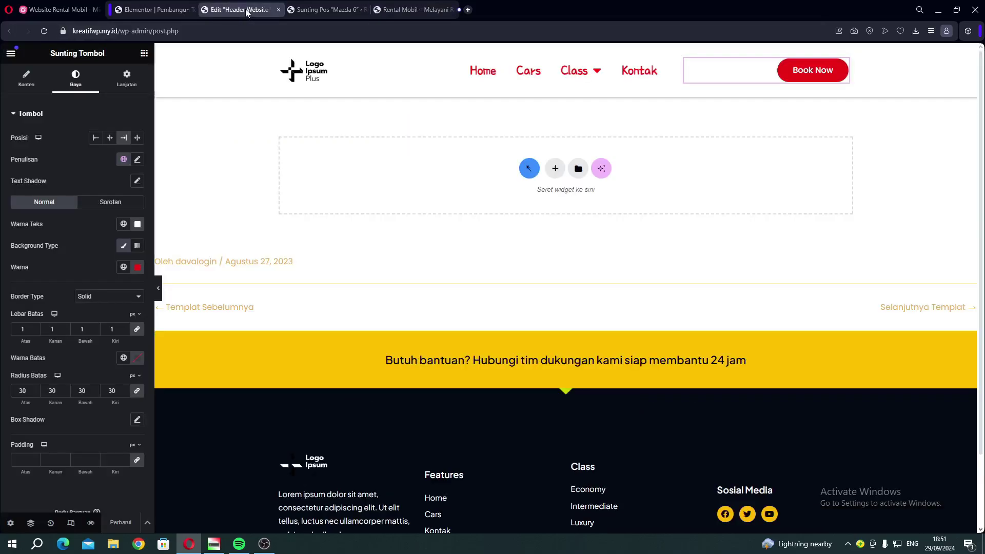
Close the header editor and open the Footer Website template in its own editor tab.
click(279, 10)
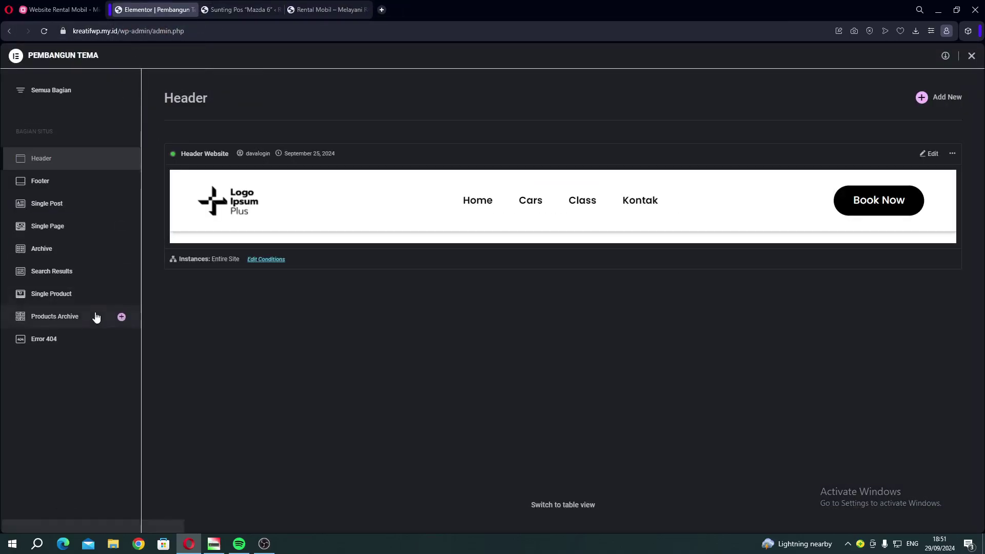
click(20, 182)
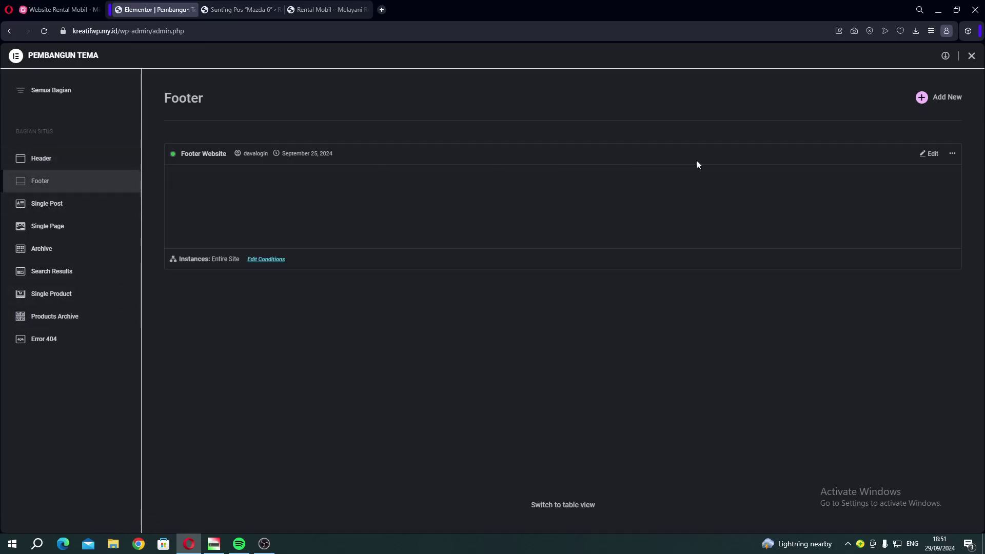
right_click(931, 159)
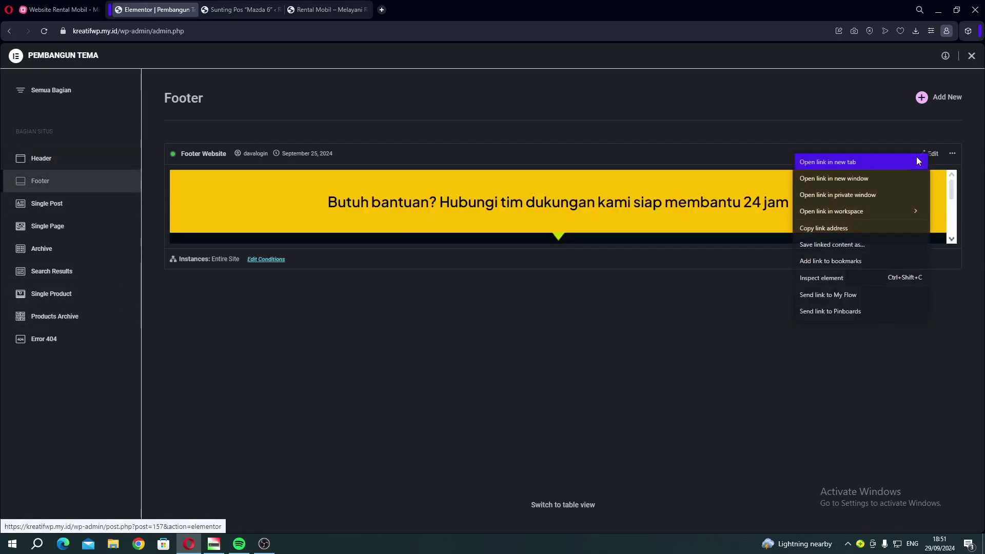
click(888, 162)
click(257, 12)
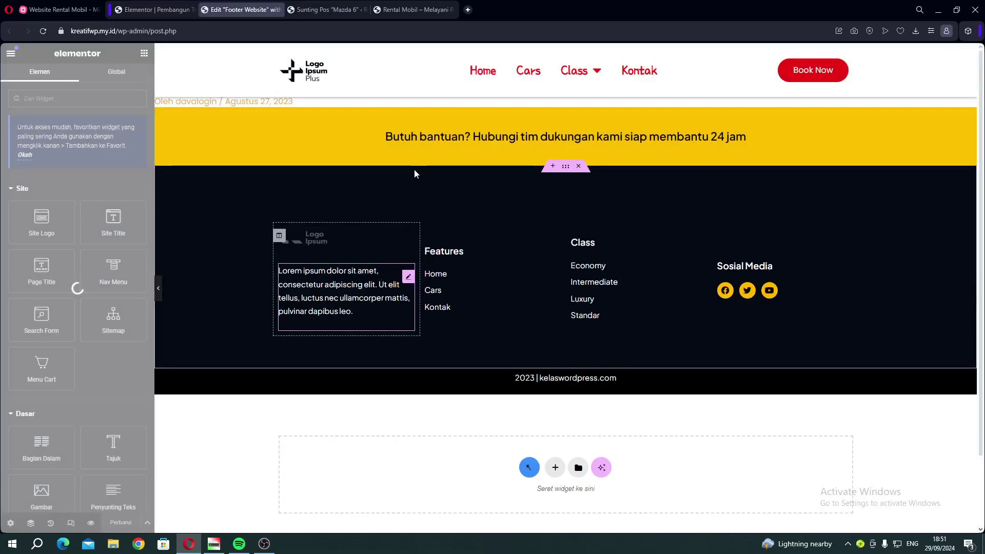
Inspect the footer's Features, Class, social icons and Sosial Media widgets, then close the editor.
click(426, 290)
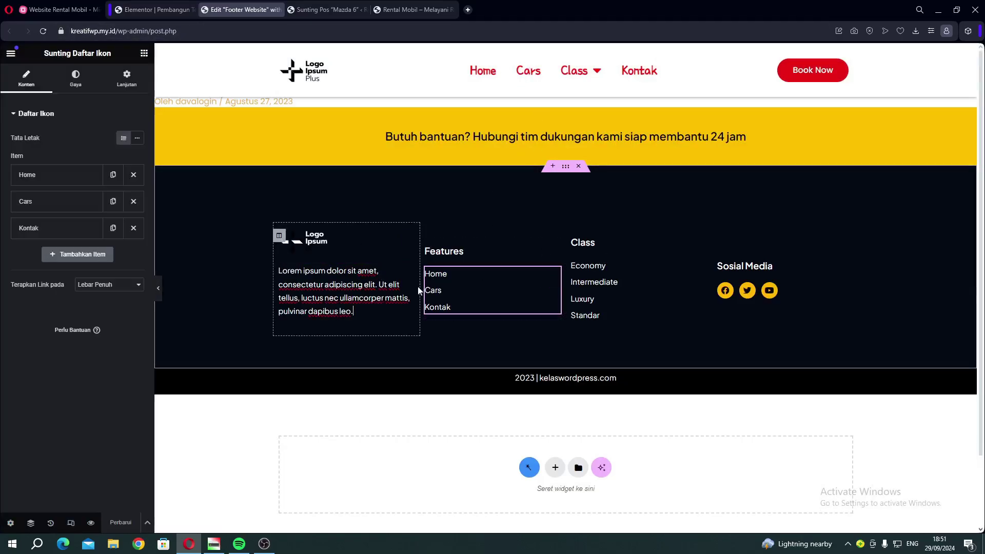
click(598, 288)
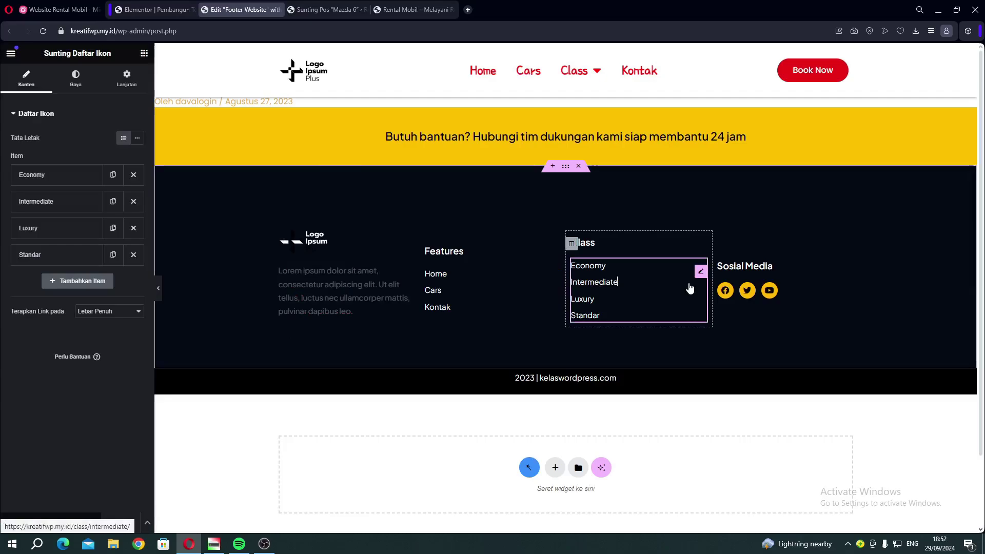
click(731, 286)
click(747, 266)
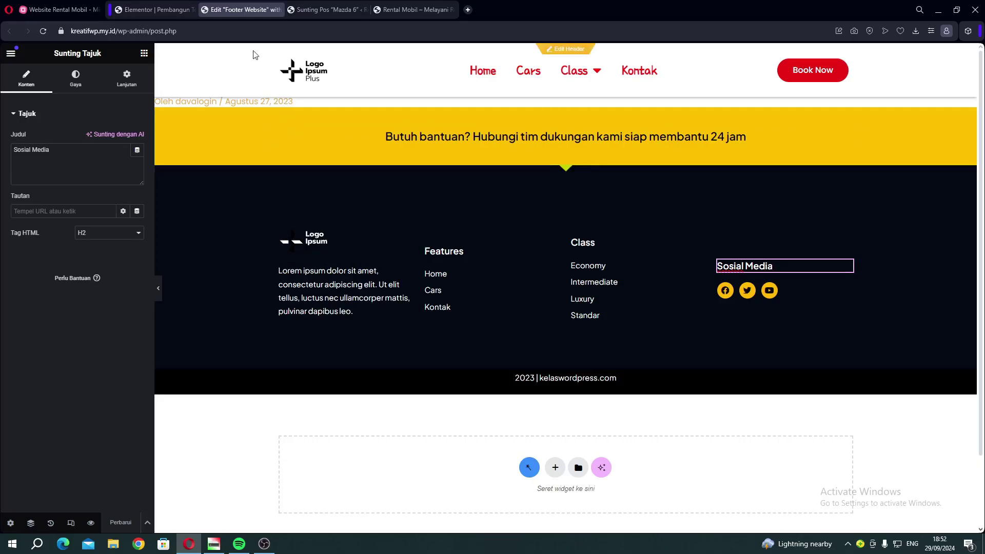
click(279, 10)
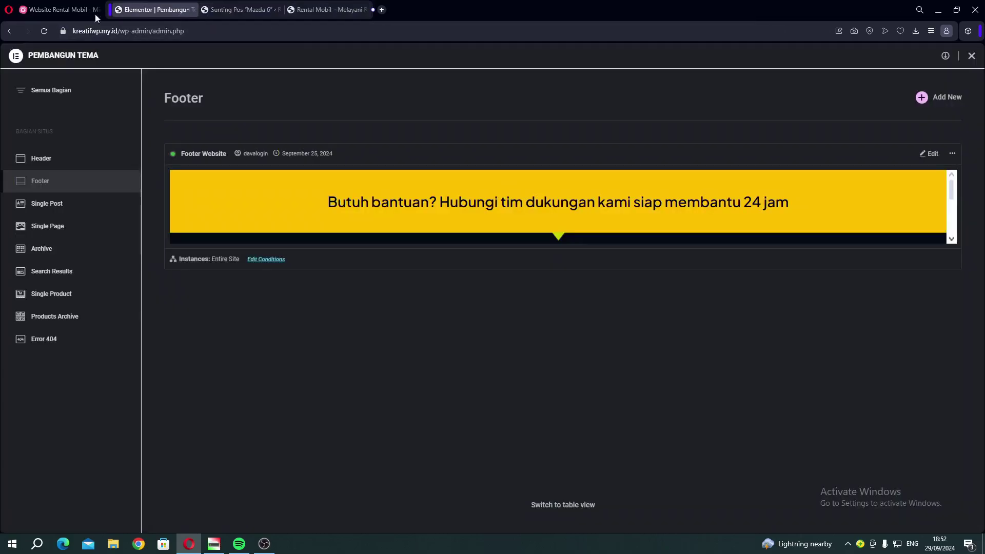
Leave Theme Builder and open My Cars logo settings, browsing media without picking a logo.
click(971, 57)
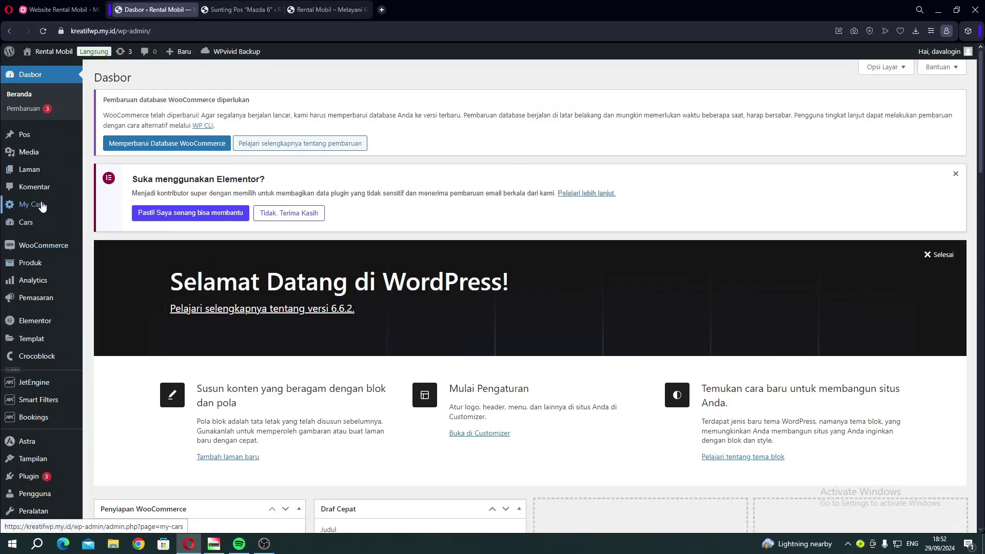
click(27, 207)
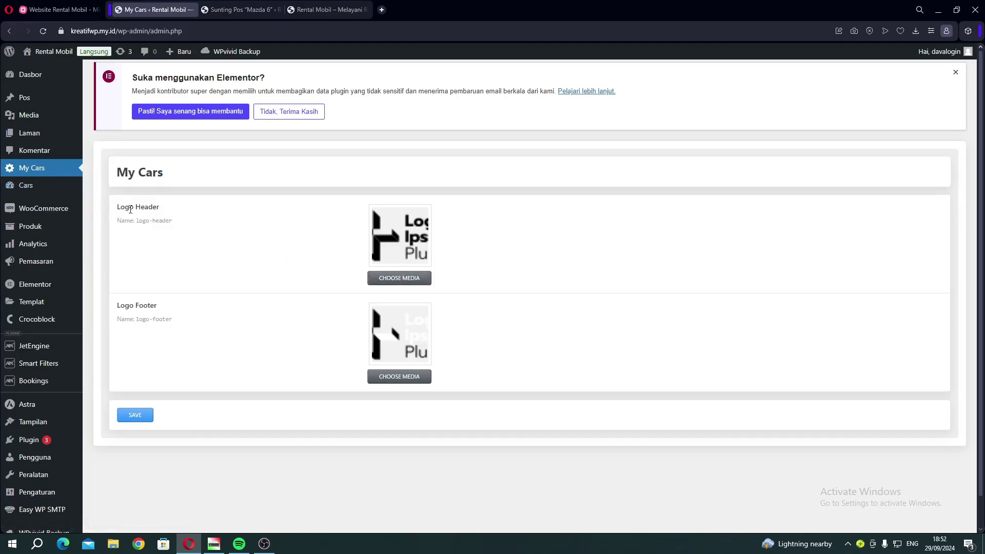
drag(130, 210, 134, 209)
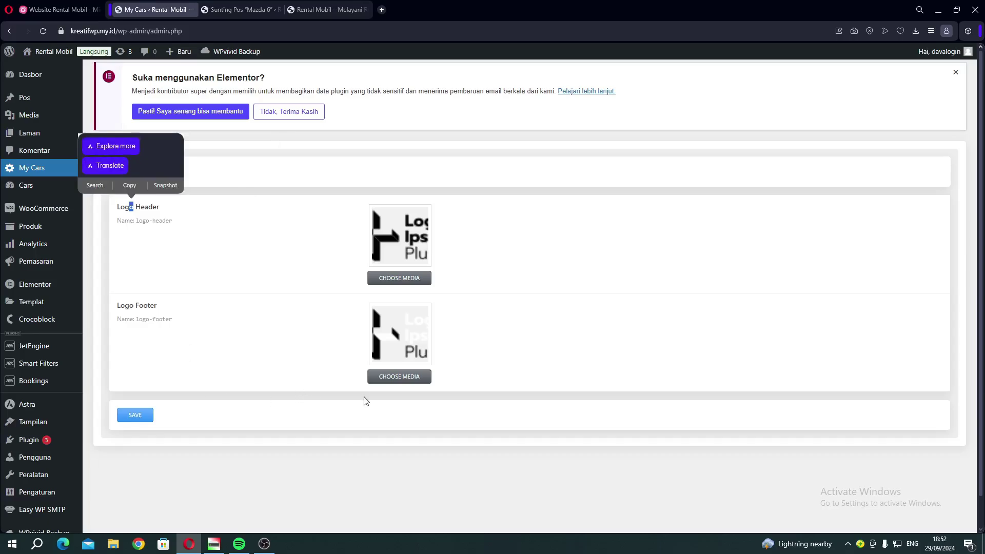
click(398, 278)
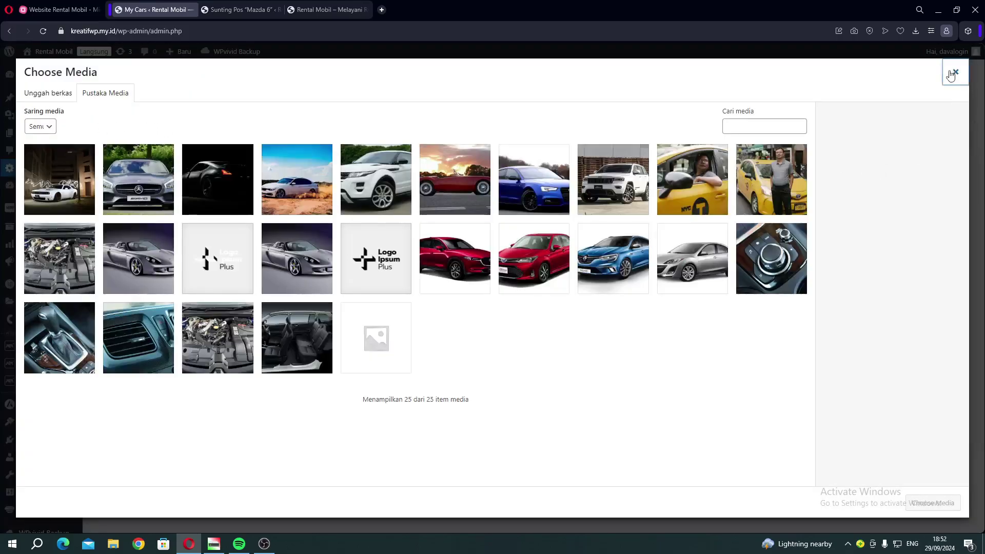
click(955, 72)
click(306, 11)
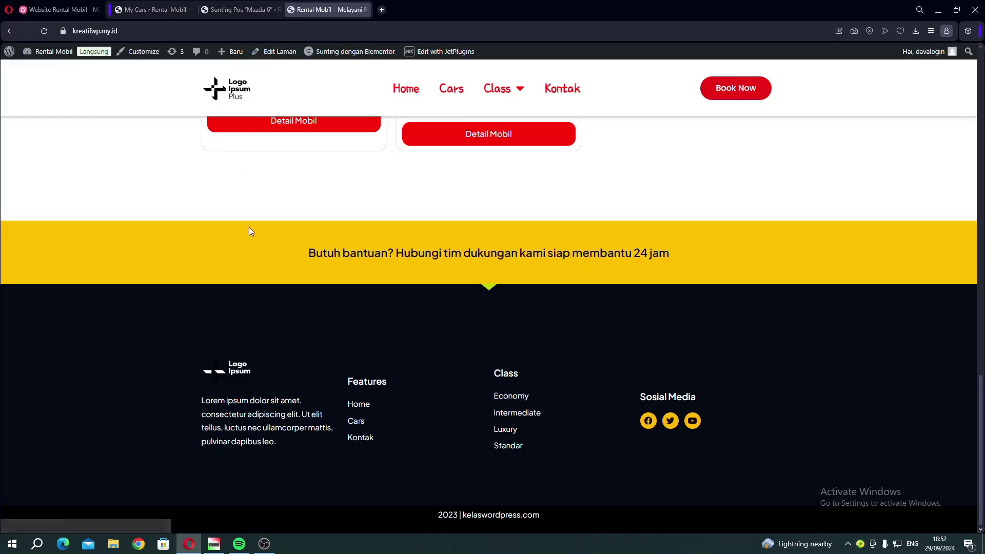
Scroll up the live site and switch to the Website Rental Mobil mind map.
scroll(380, 72, up, 3)
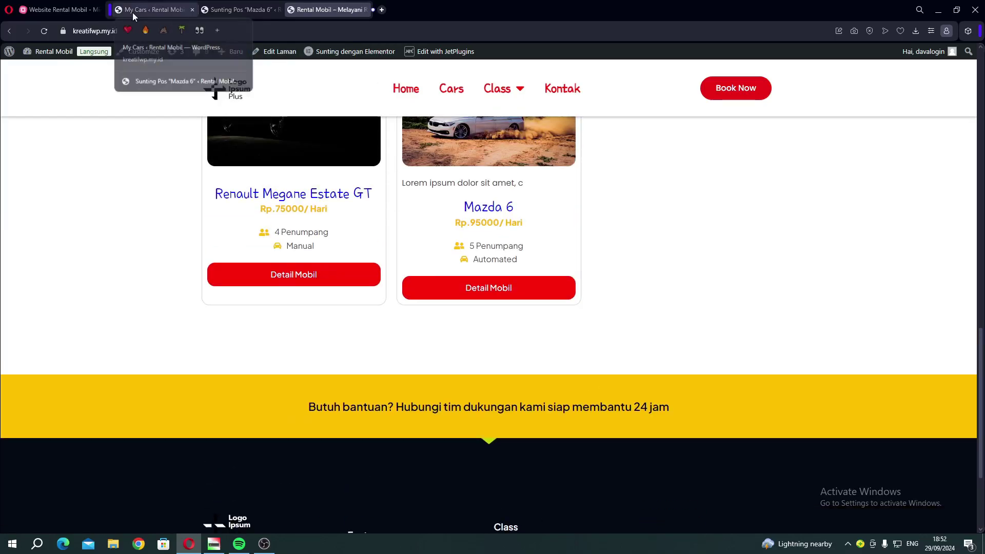
click(73, 13)
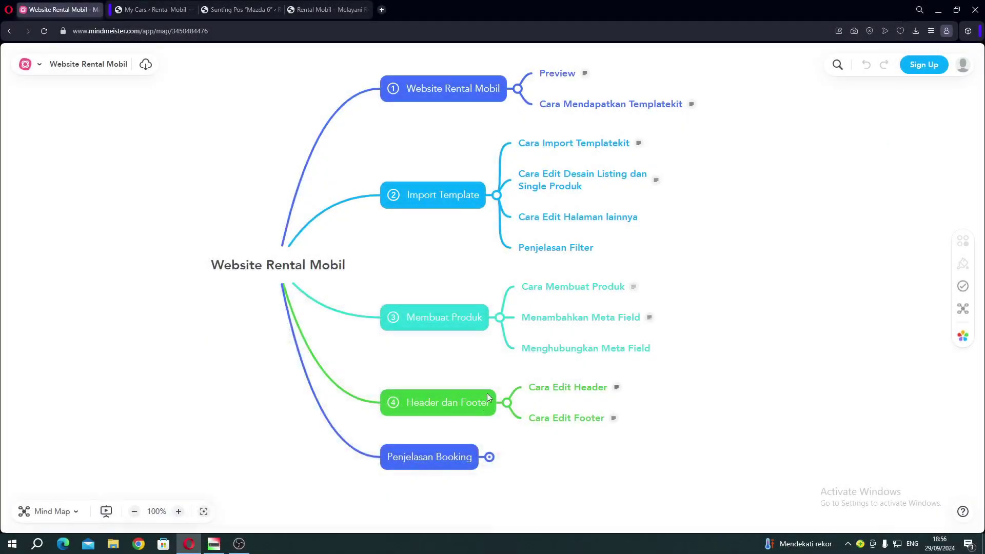
Expand Penjelasan Booking to reveal Alur Booking and Managed Unit, then return to My Cars.
click(489, 457)
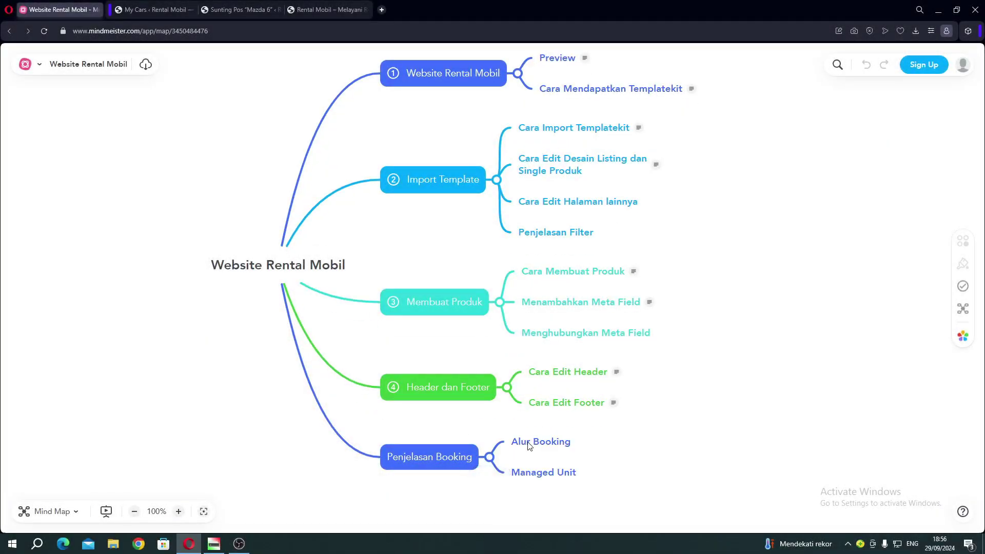
click(151, 10)
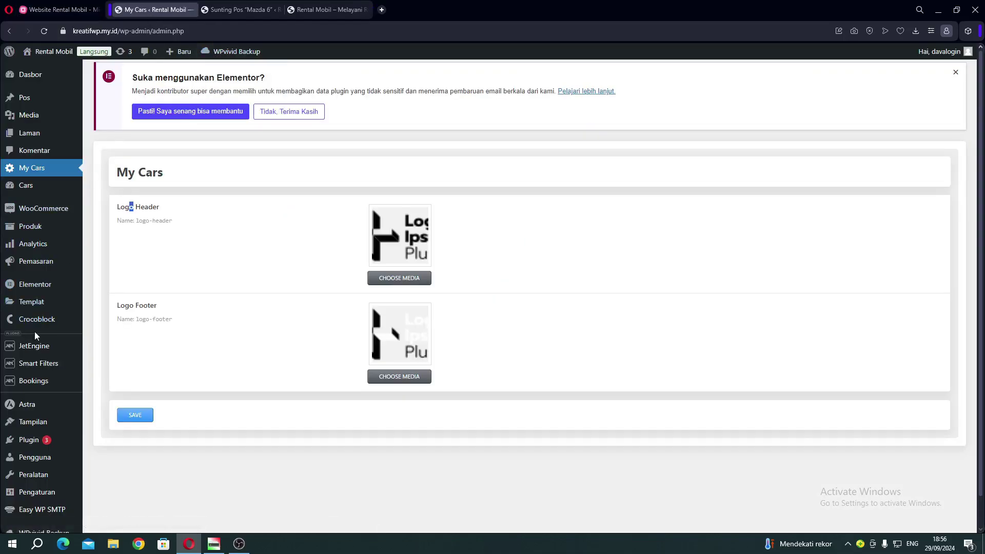
Confirm the Bookings list and WooCommerce Pesanan orders list are both empty.
scroll(39, 380, down, 1)
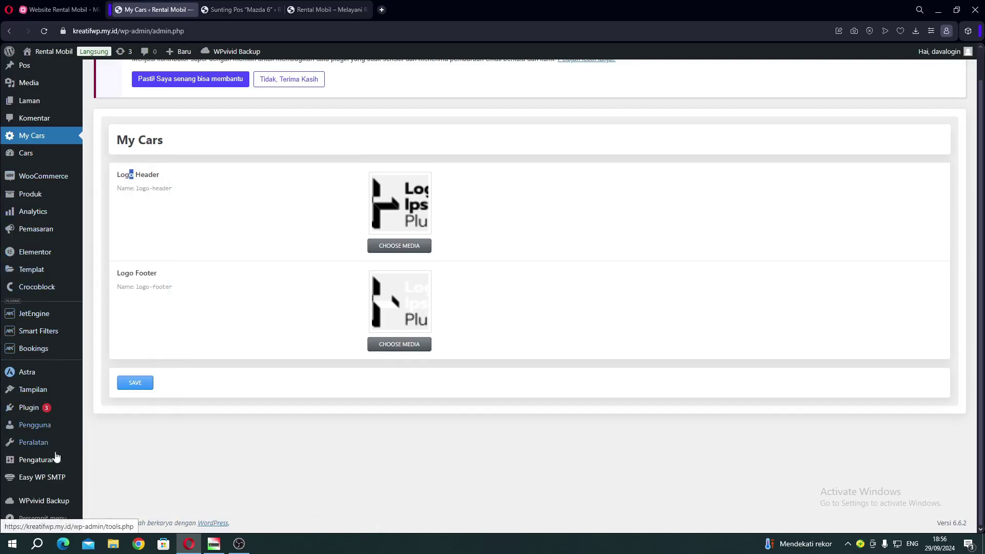
mouse_move(45, 349)
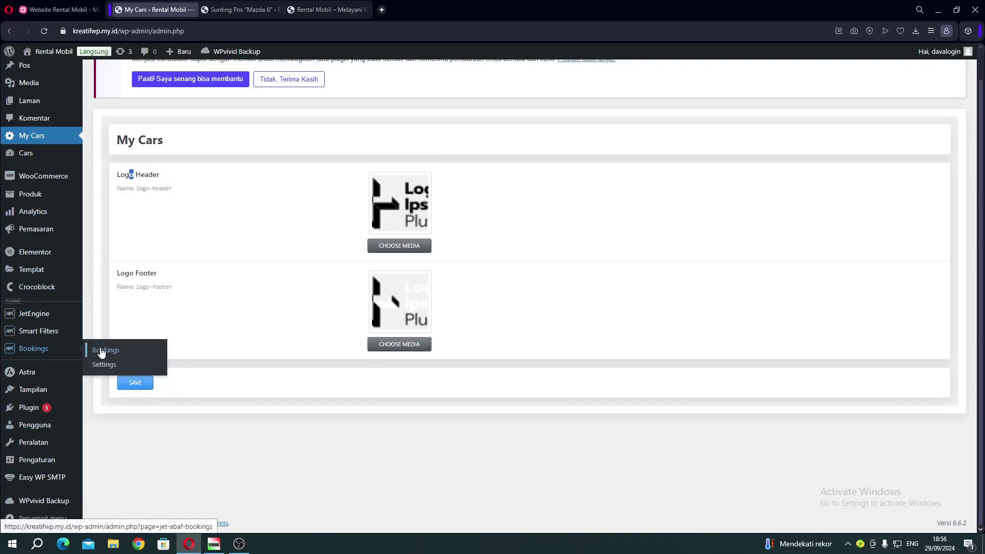
click(104, 352)
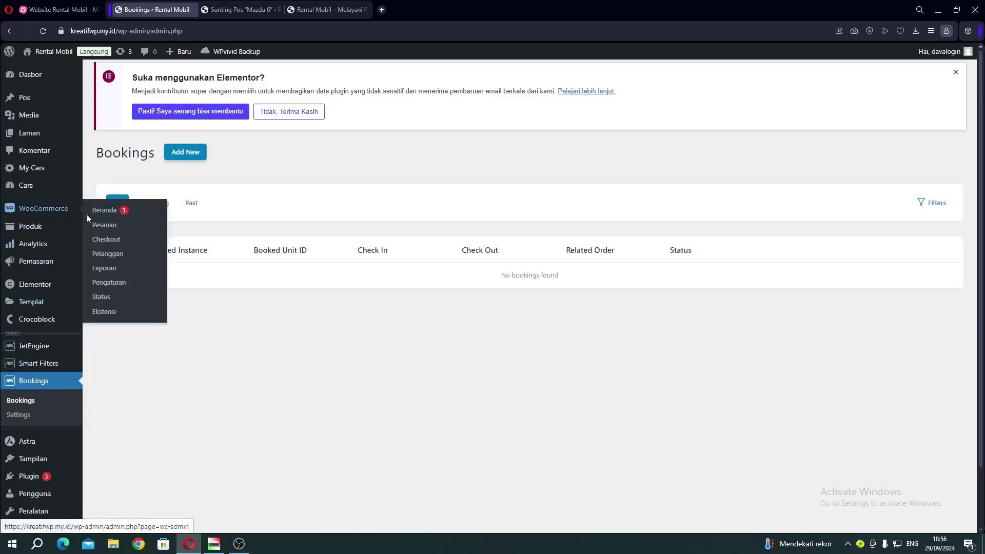
click(101, 228)
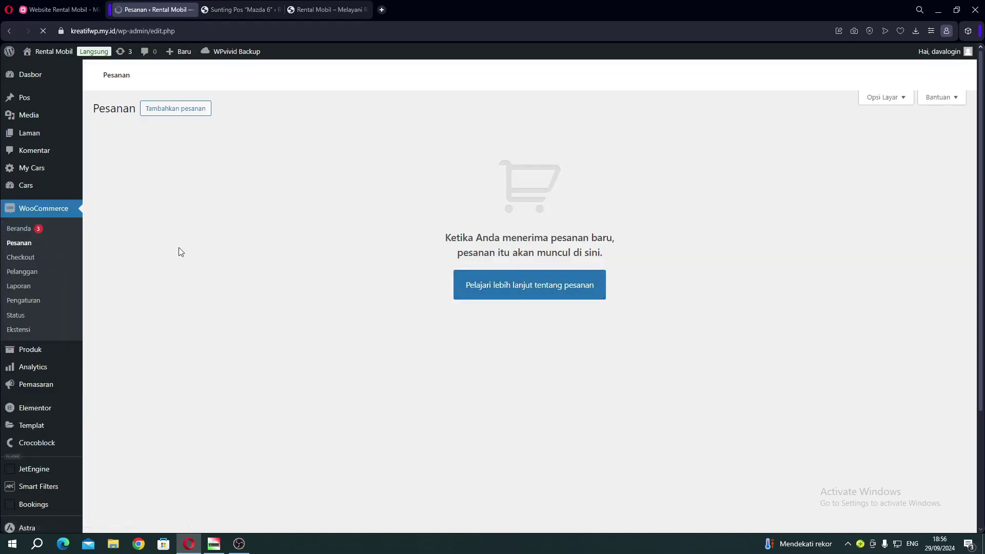
click(319, 10)
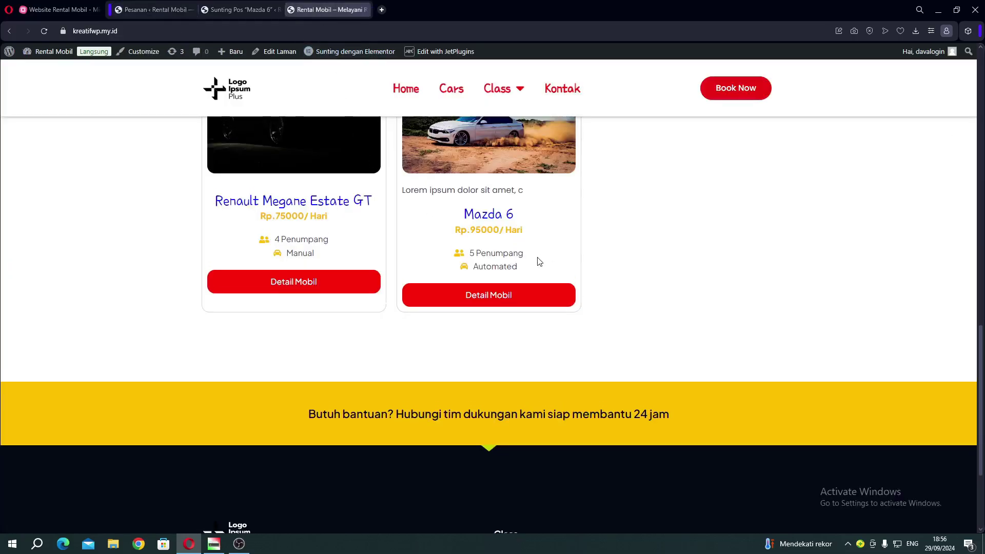
Open the Renault Megane Estate GT – Copy detail page (Rp 125000) and start its booking.
scroll(537, 259, up, 8)
scroll(450, 202, up, 8)
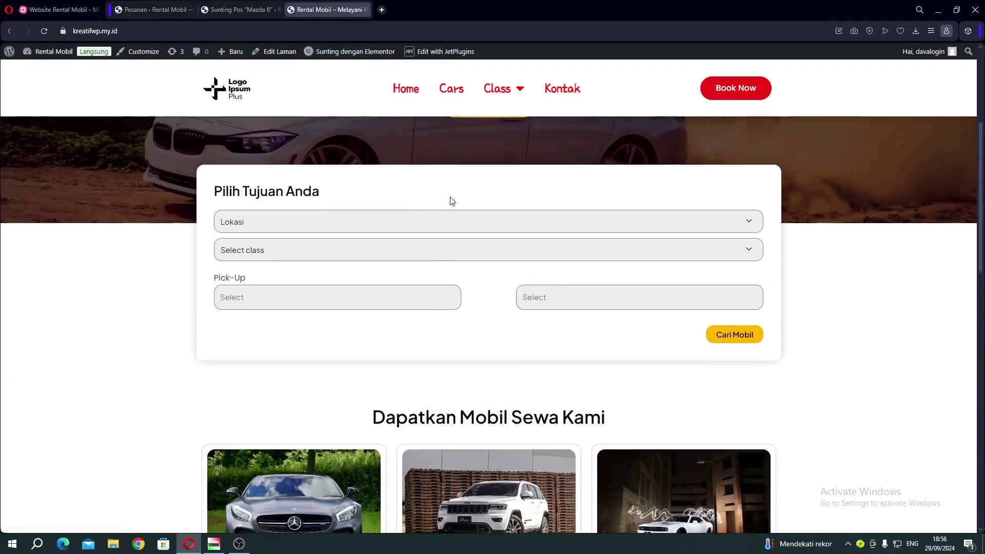
scroll(277, 156, down, 8)
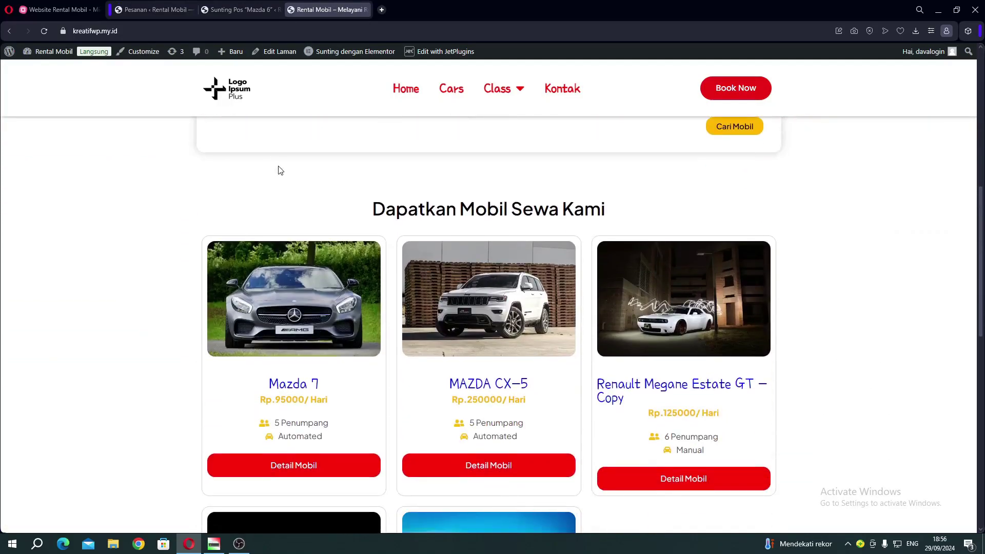
scroll(280, 170, down, 5)
click(689, 228)
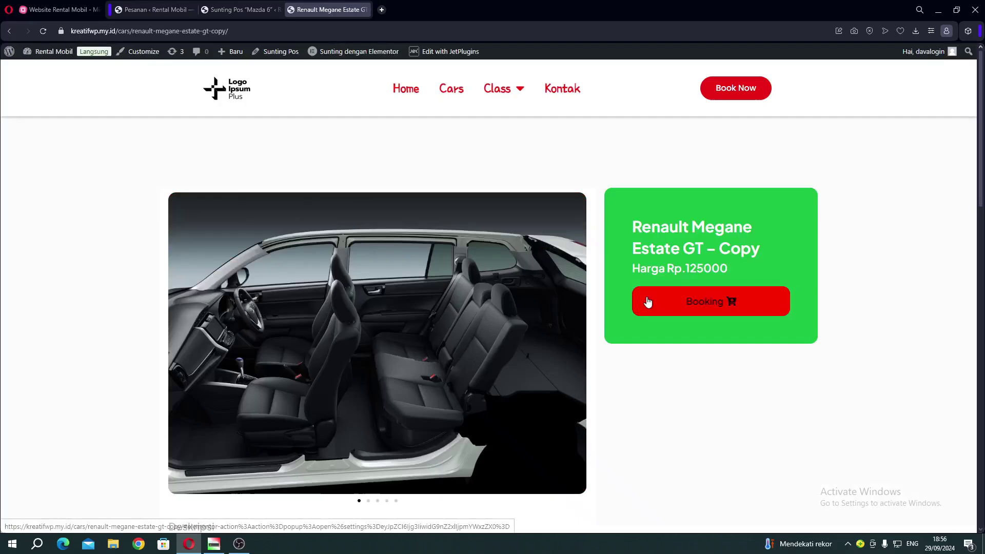
click(682, 302)
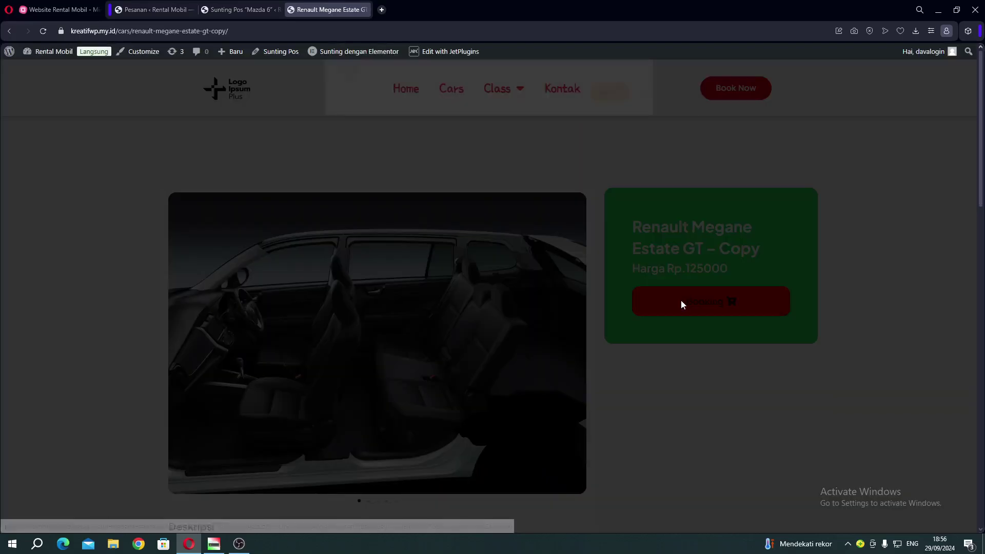
Fill in the guest's e-mail, first name, last name and phone number in the booking form.
click(397, 207)
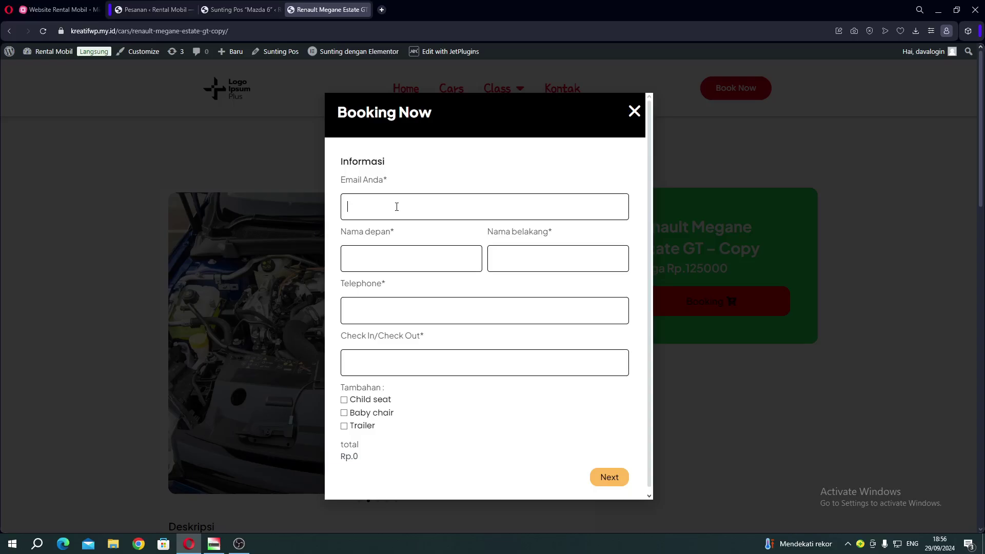
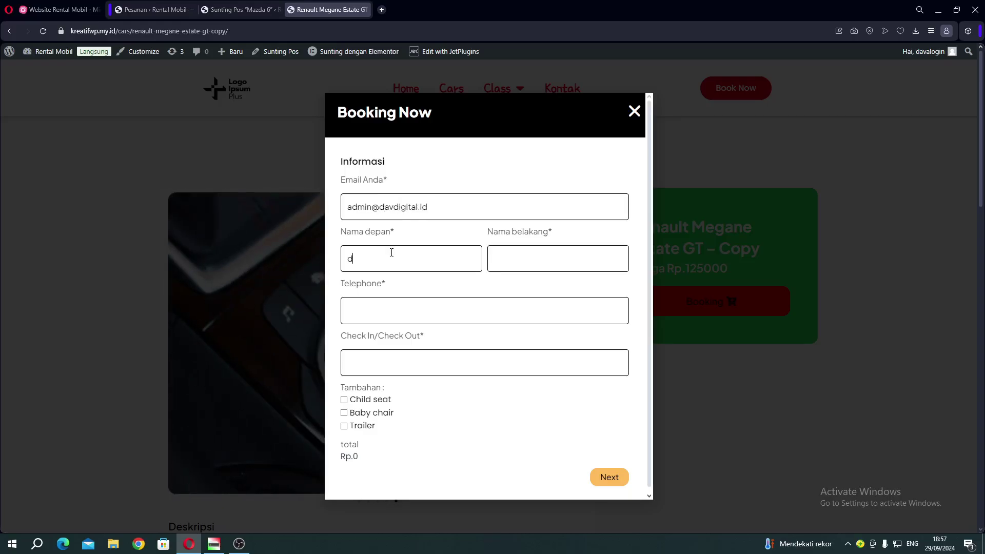
click(391, 252)
text(dika)
click(541, 263)
text(s)
click(392, 307)
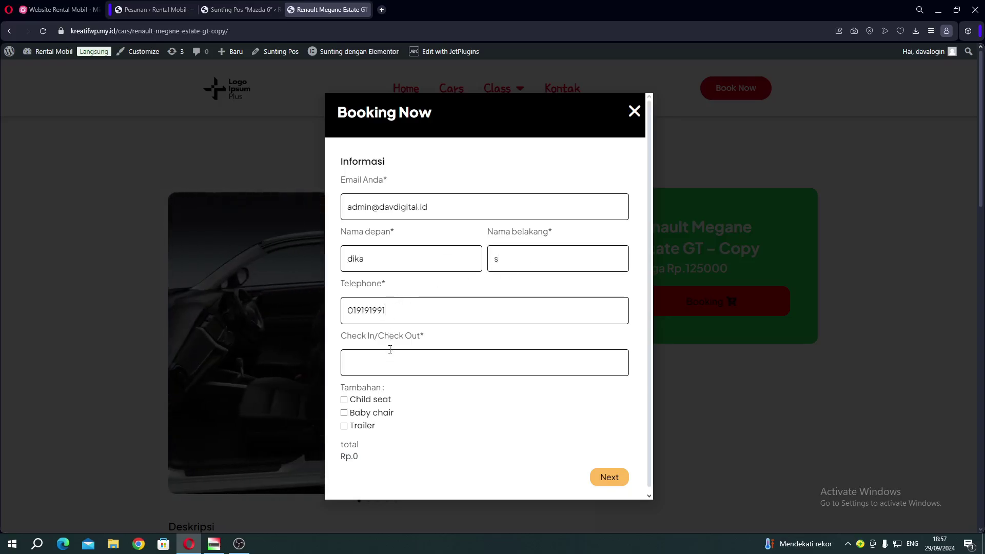
Set both check-in and check-out to 29 September 2024, totalling Rp.125000.
click(390, 349)
click(444, 471)
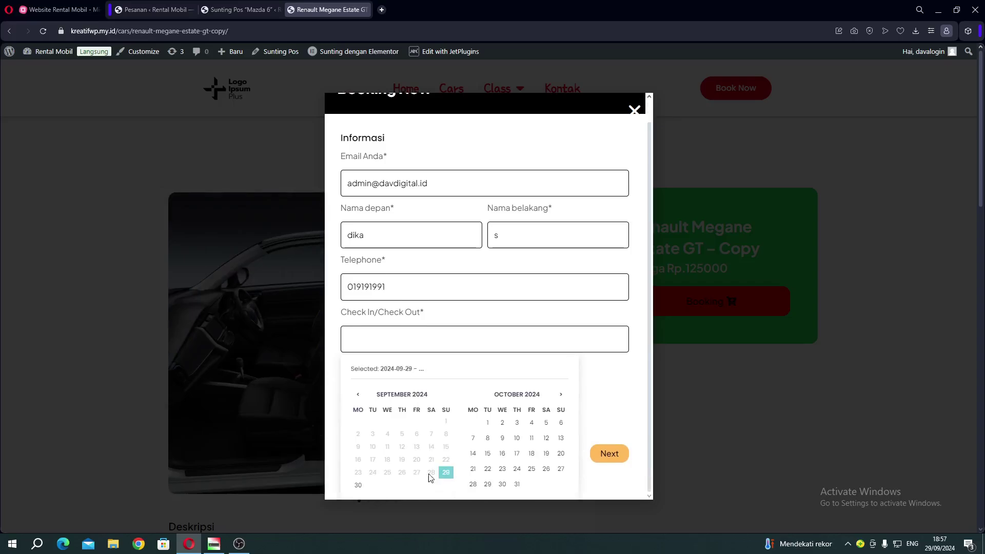
click(357, 487)
click(415, 361)
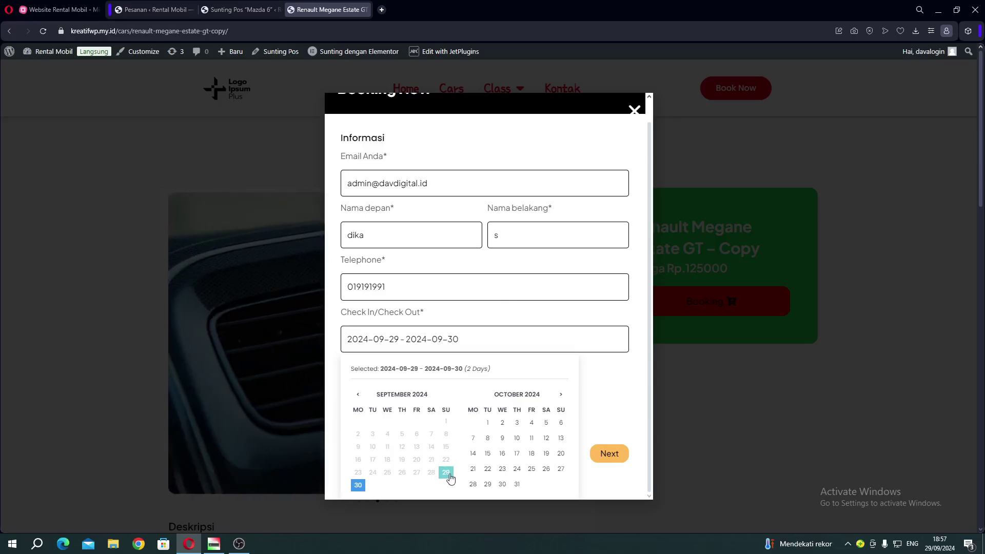
click(449, 475)
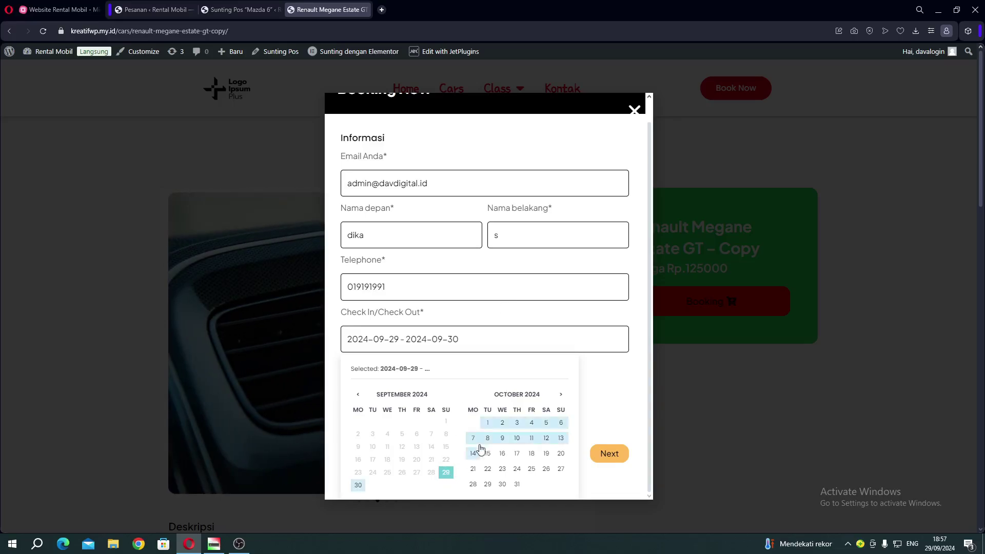
click(443, 475)
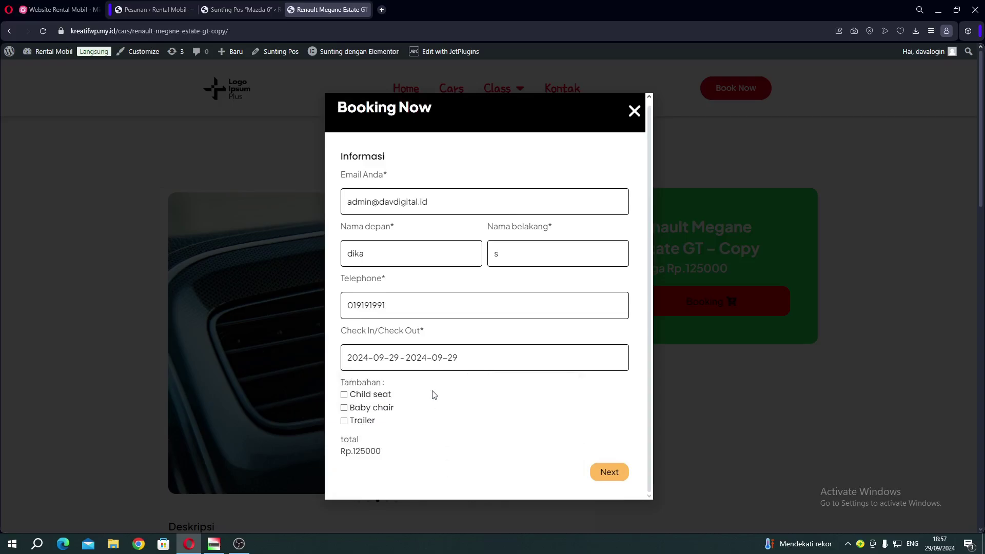
Change the stay to a single day, 1 October 2024 for check-in and check-out.
click(404, 362)
scroll(438, 452, down, 1)
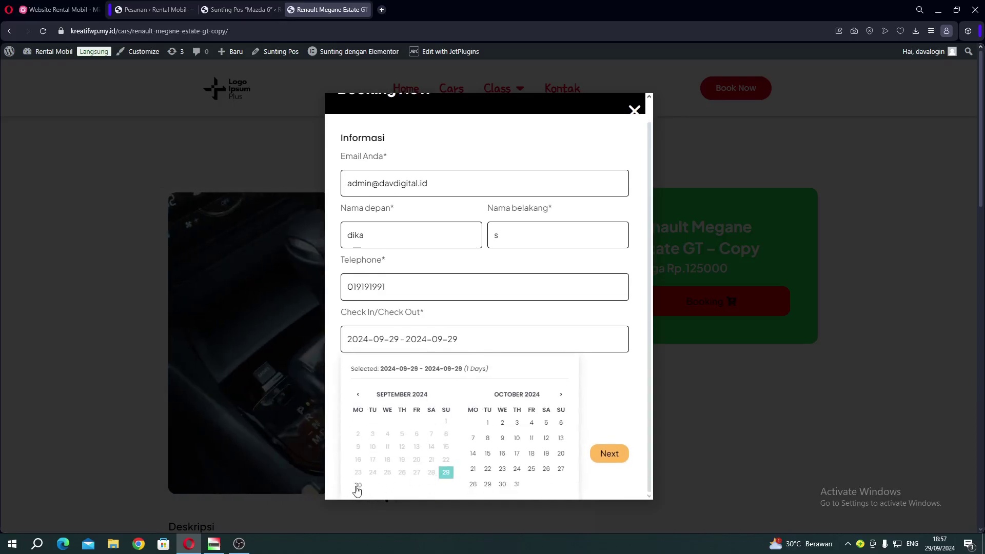
click(446, 473)
click(446, 474)
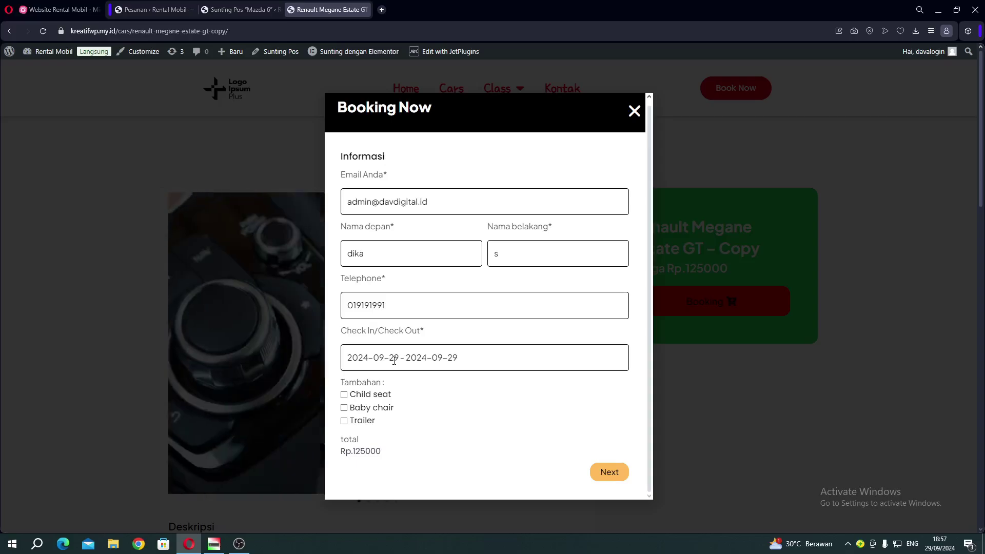
click(394, 360)
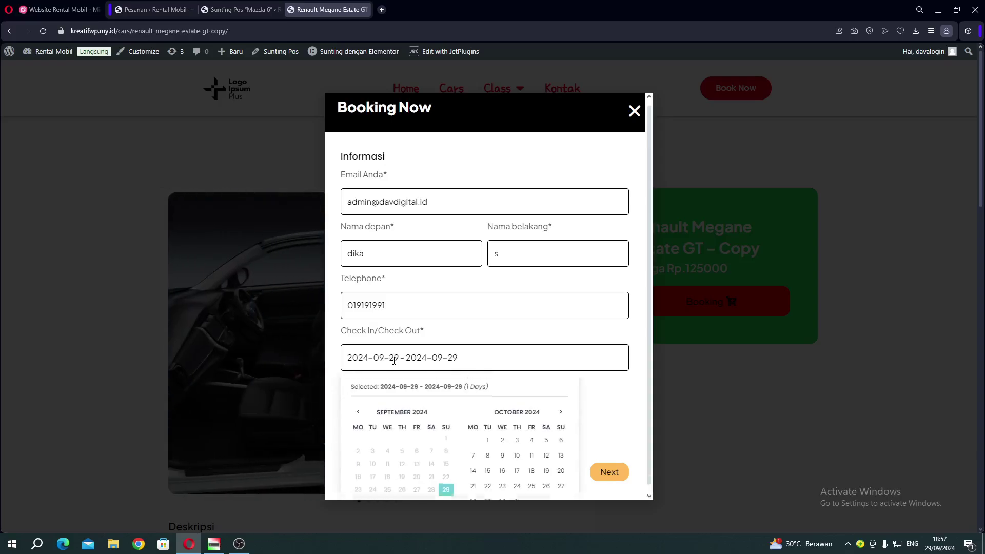
click(488, 442)
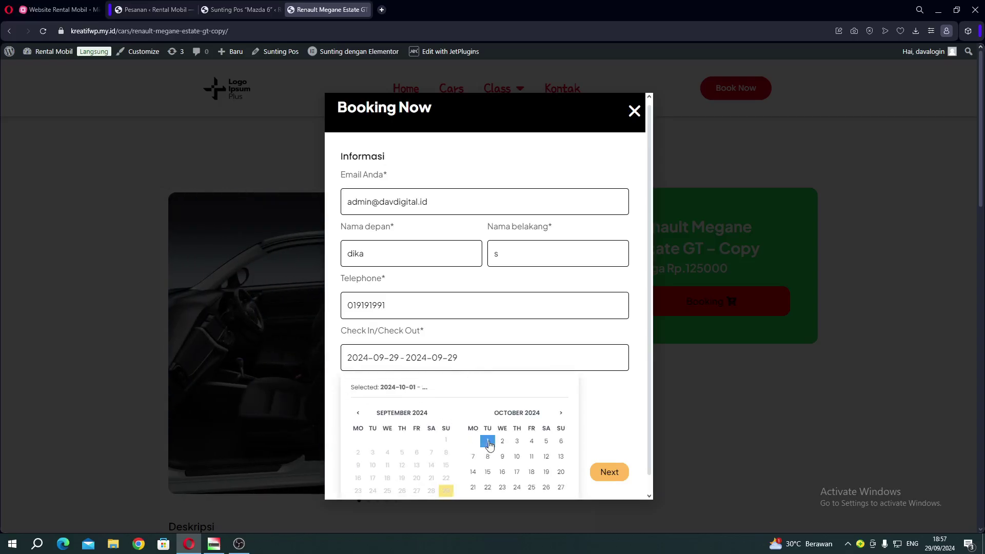
click(488, 443)
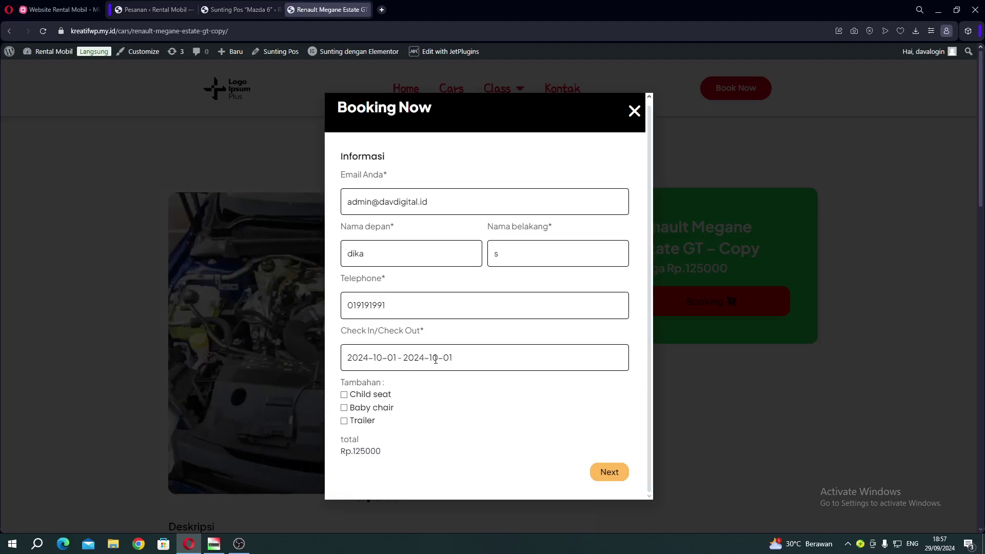
Add Child seat, Baby chair and Trailer extras and proceed to checkout at Rp.200000.
scroll(394, 361, down, 2)
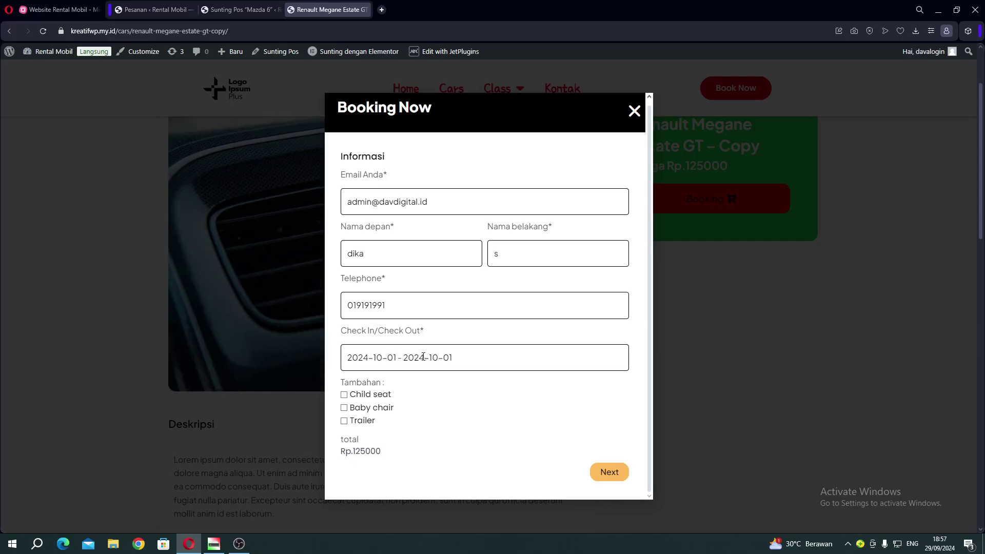
click(379, 394)
click(373, 409)
click(363, 420)
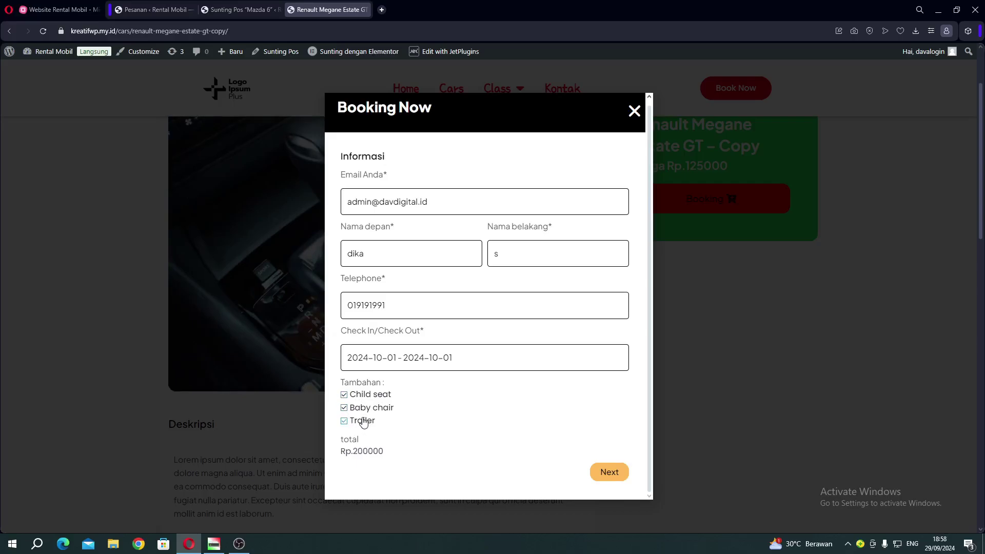
click(364, 422)
click(362, 408)
click(363, 396)
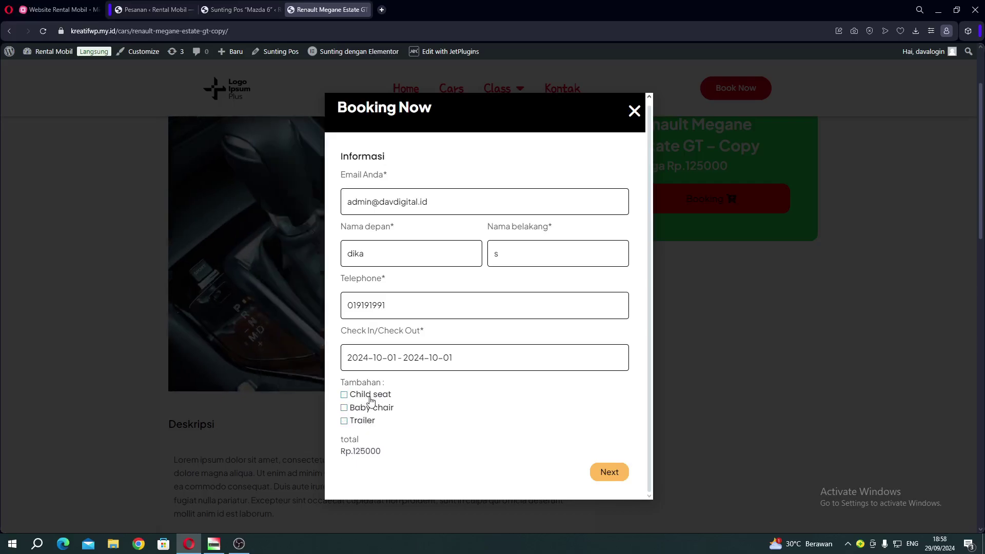
click(371, 397)
click(369, 410)
click(365, 422)
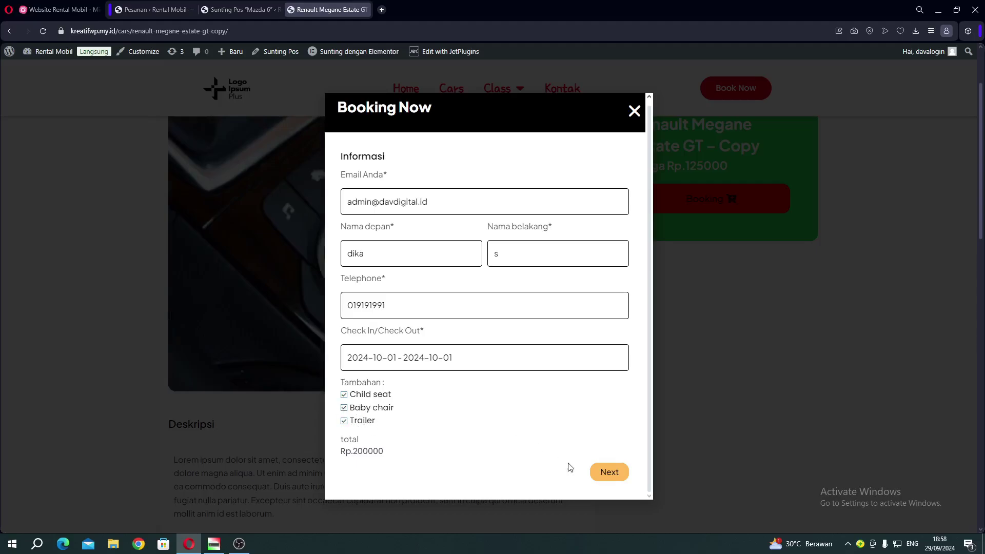
click(607, 471)
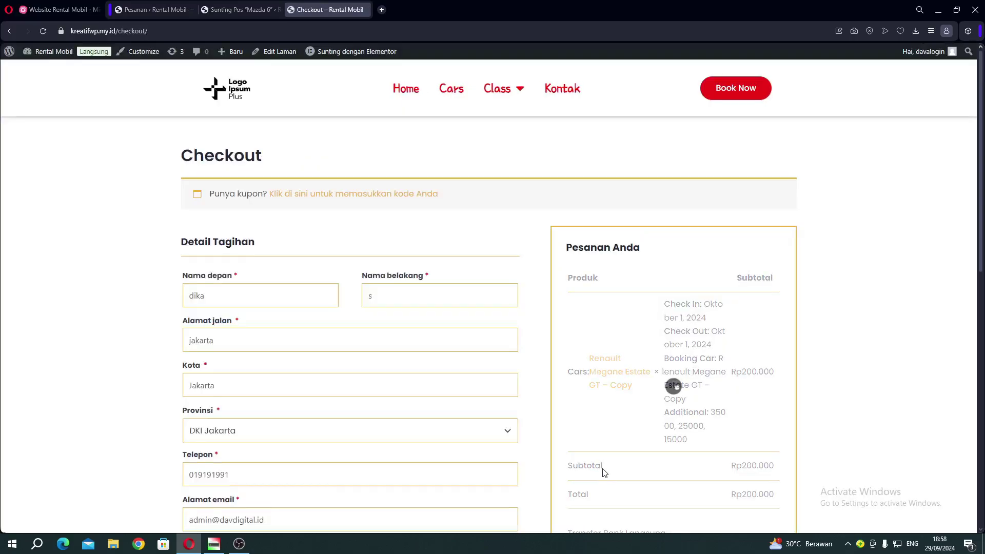
Review the prefilled billing details and place the Rp200.000 order by Transfer Bank Langsung.
scroll(353, 322, down, 3)
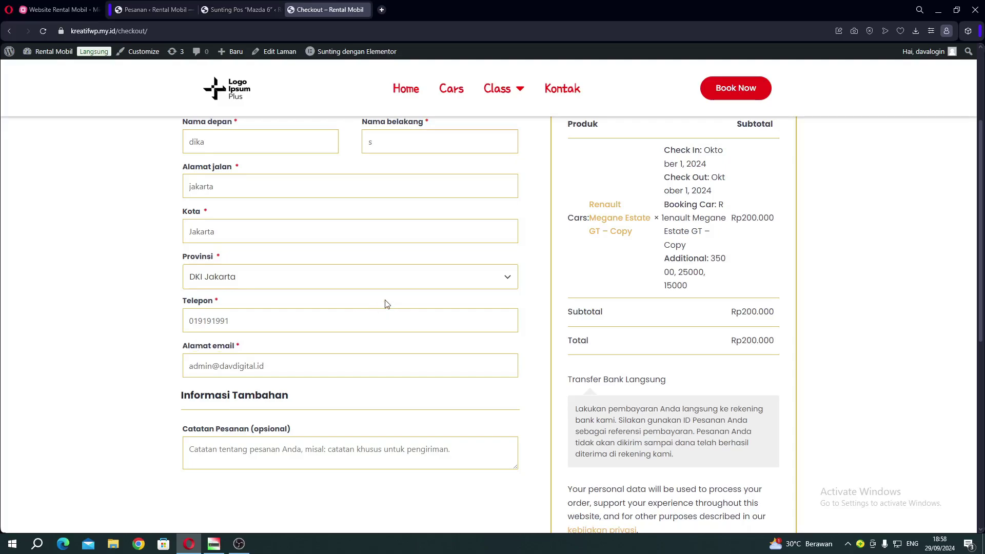
scroll(387, 304, up, 3)
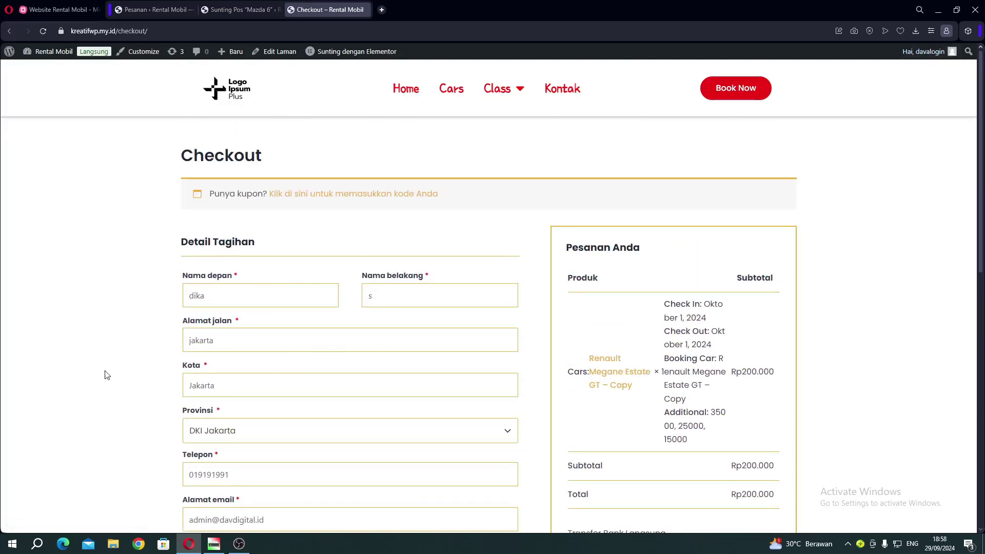
scroll(107, 375, down, 2)
scroll(145, 348, down, 4)
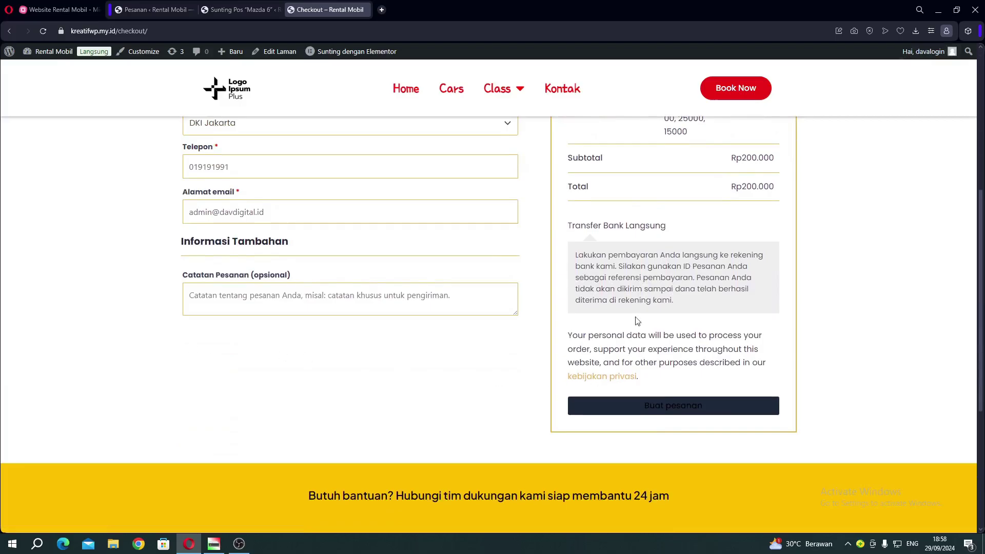
drag(605, 267, 575, 254)
click(636, 264)
scroll(637, 316, up, 5)
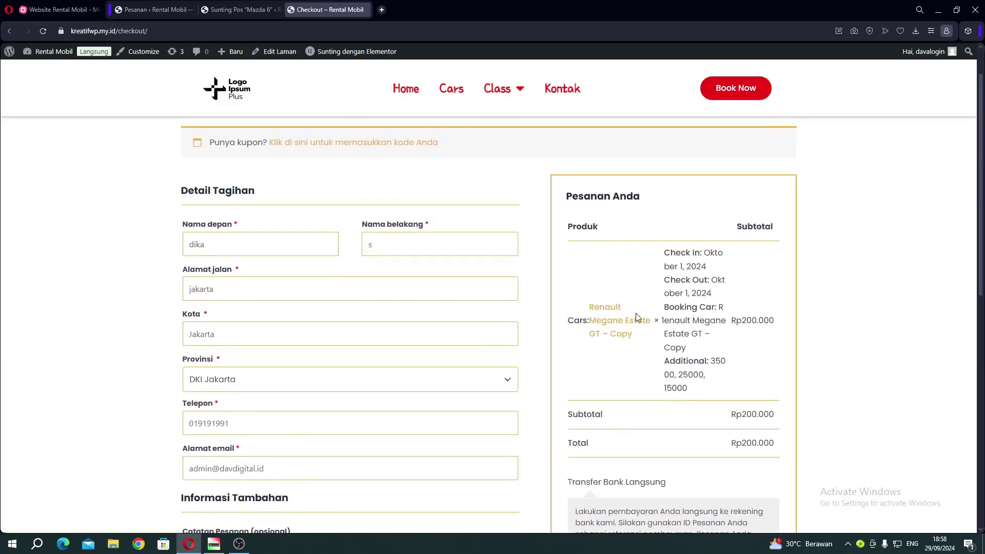
scroll(636, 317, down, 5)
click(640, 404)
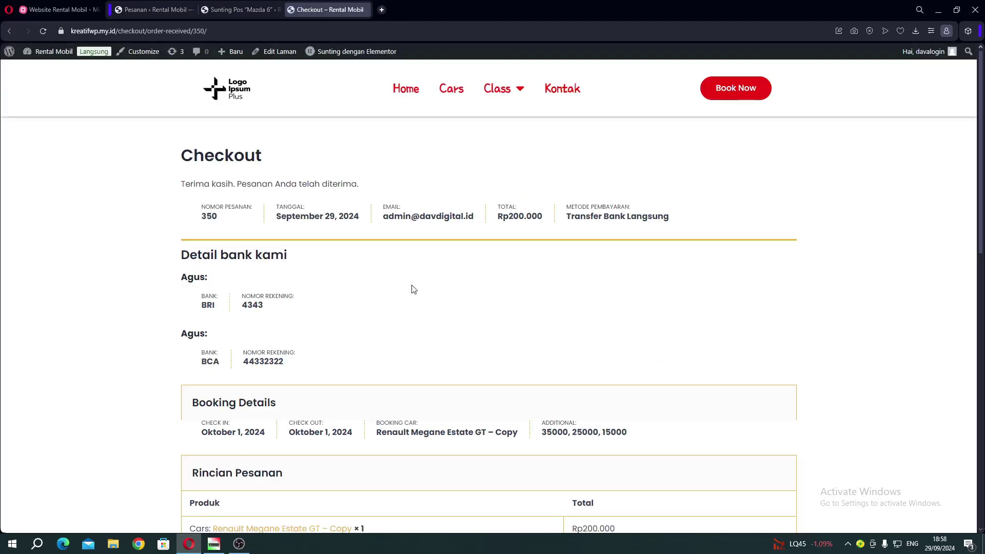
Review the order number, bank details, 1 October booking details and billing address.
scroll(407, 310, down, 2)
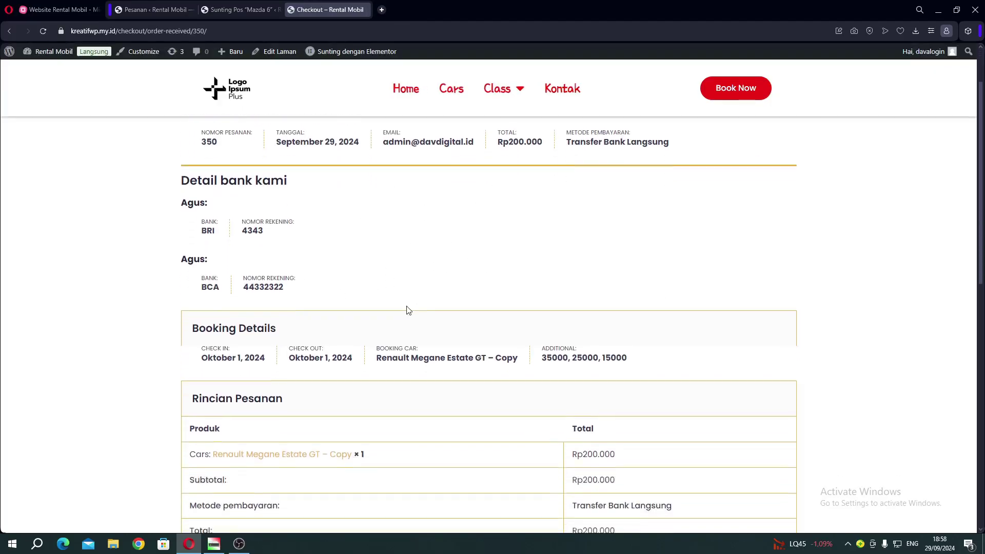
scroll(249, 302, down, 6)
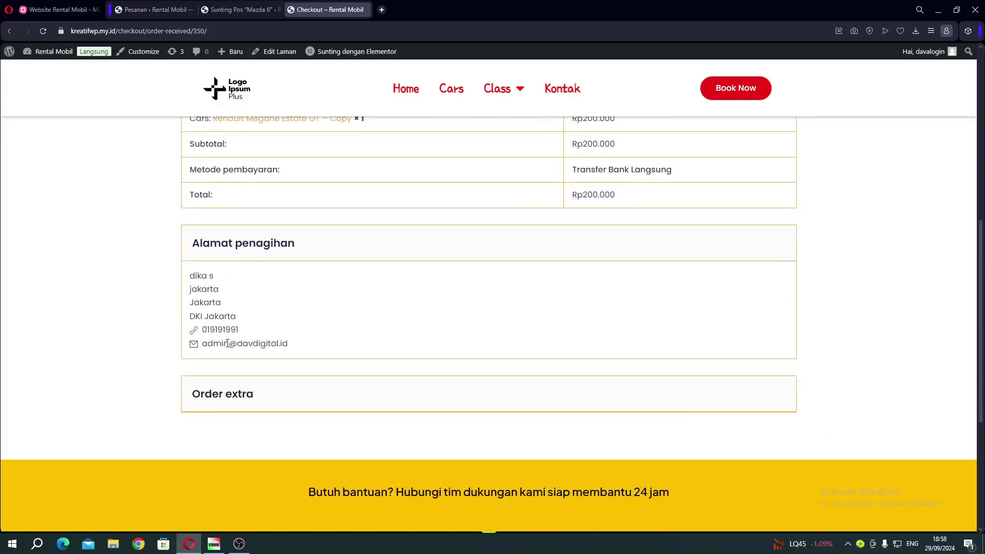
scroll(250, 336, up, 5)
scroll(250, 339, up, 2)
drag(193, 254, 328, 321)
click(349, 303)
scroll(349, 302, up, 1)
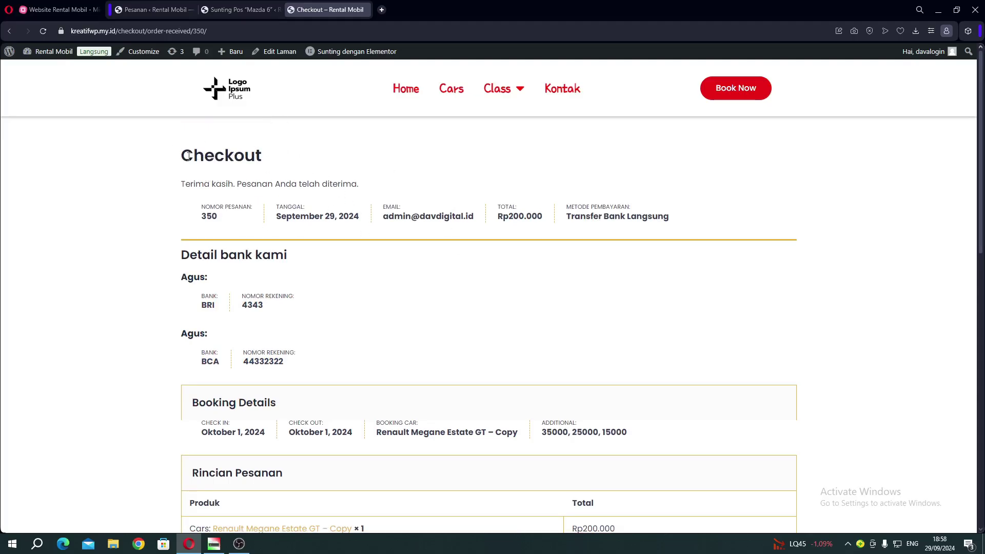
drag(185, 156, 204, 156)
click(239, 153)
Refresh WooCommerce Pesanan to see the new Rp200.000 Ditahan order, then open Bookings.
click(130, 14)
click(30, 244)
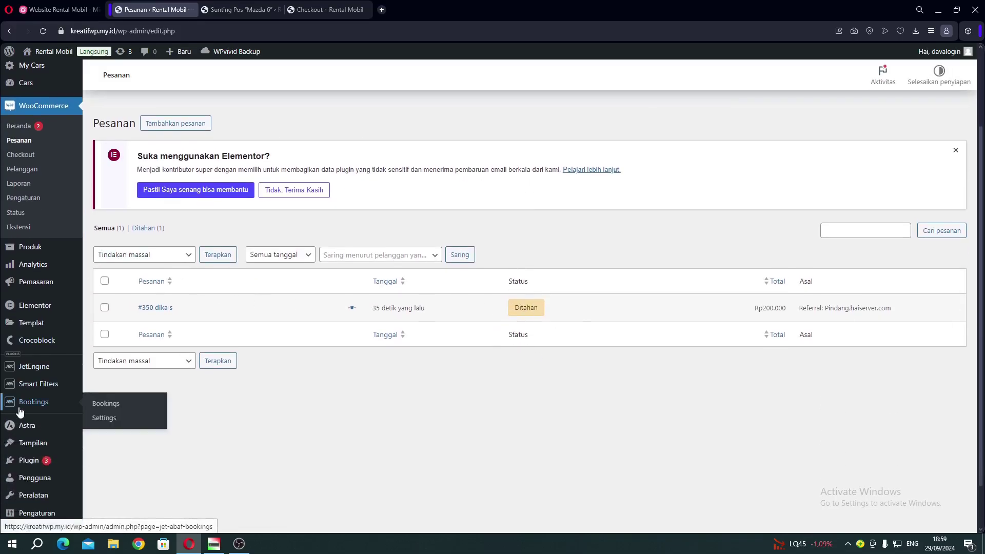
click(121, 405)
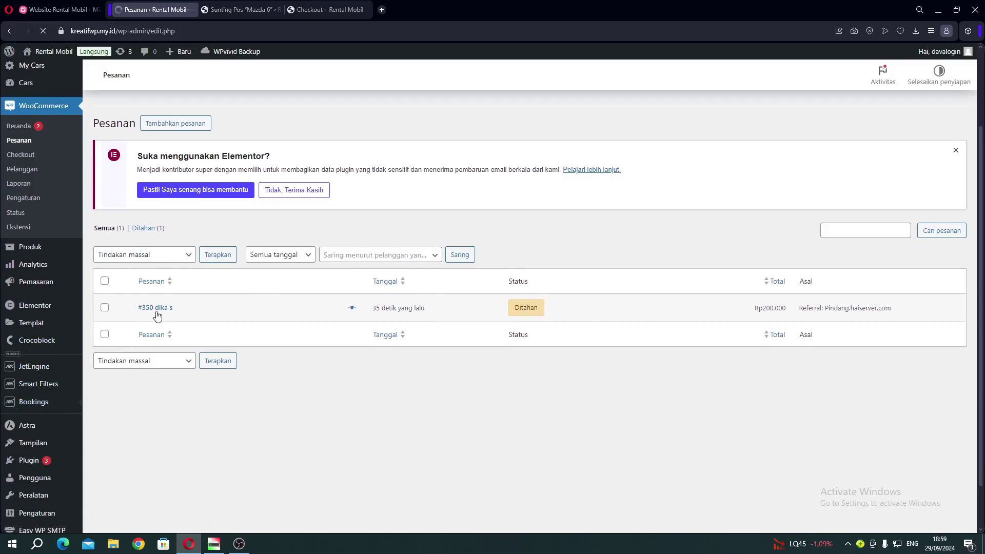
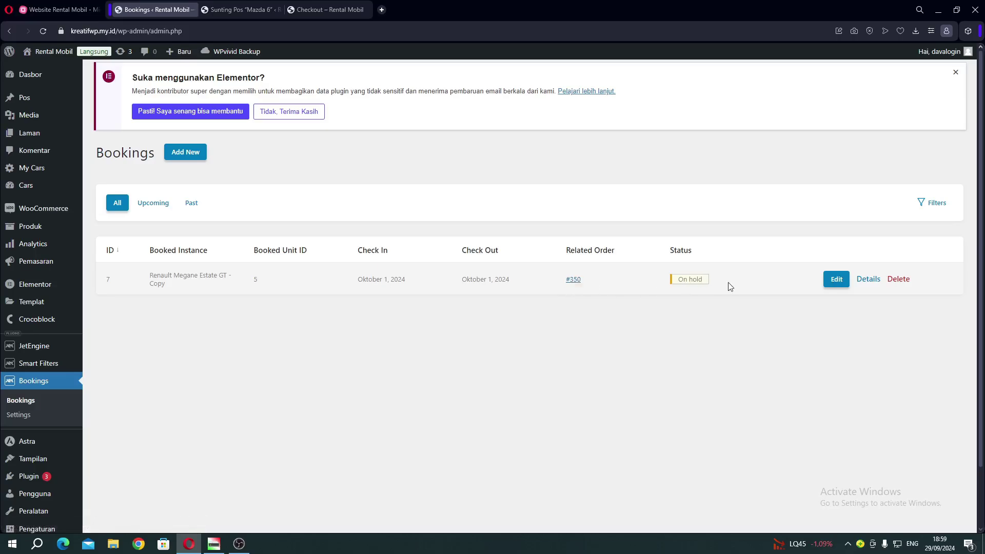
Inspect the details of booking 7, then close them.
click(865, 279)
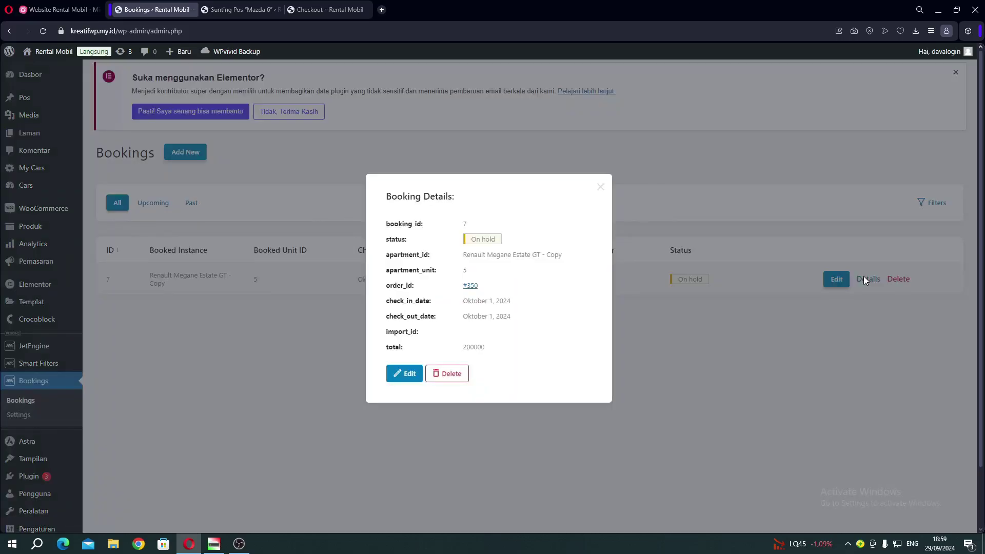
drag(368, 200, 534, 346)
click(537, 347)
click(688, 335)
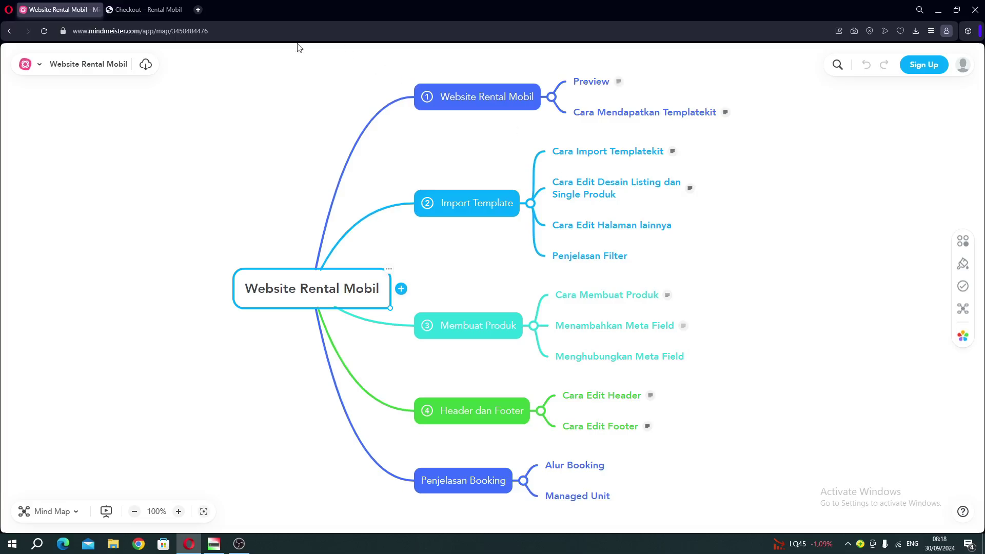
From the order-received checkout page, go to the Rental Mobil WordPress Dasbor.
click(141, 14)
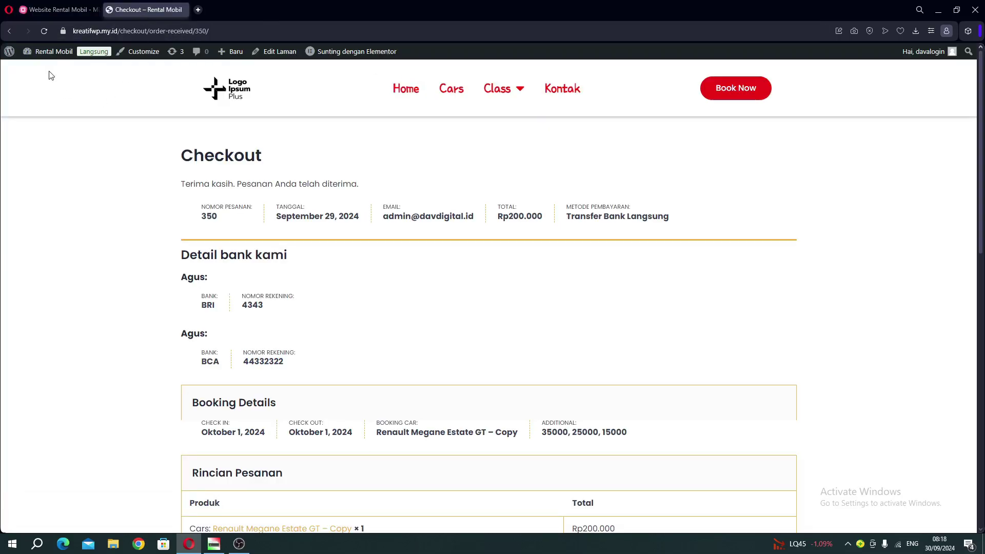
click(77, 9)
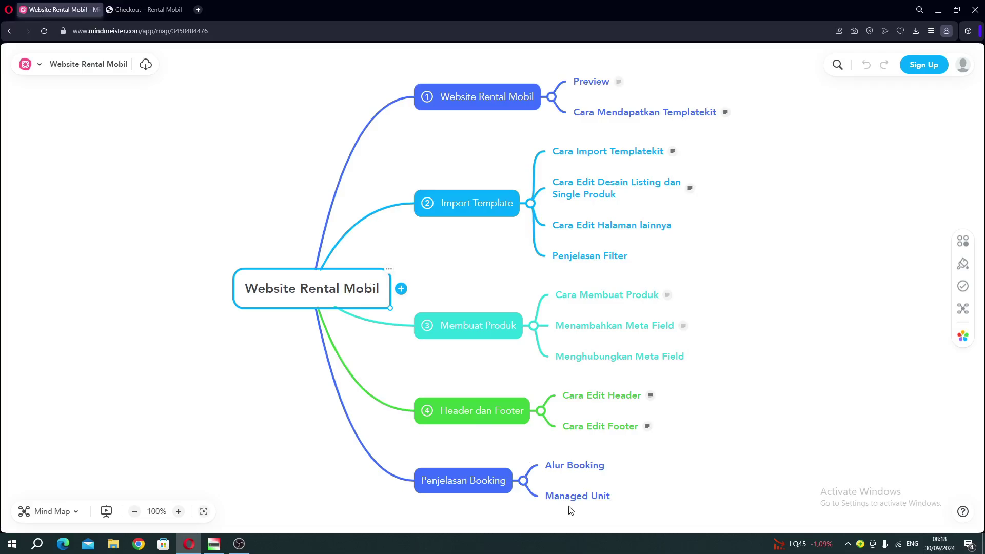
click(147, 9)
mouse_move(49, 53)
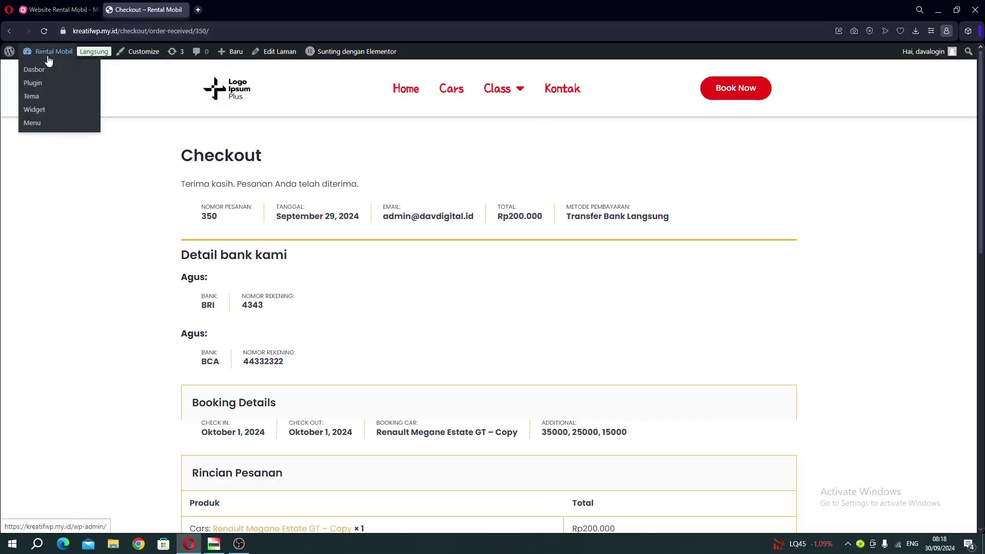
click(416, 106)
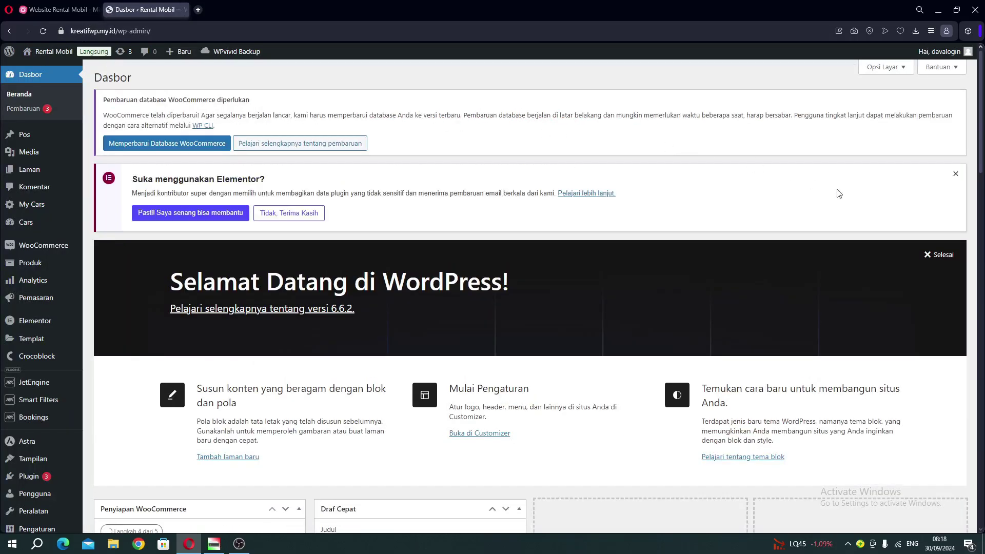
Dismiss the Elementor notice and open Mazda 6 for editing from Cars > Cars.
click(955, 173)
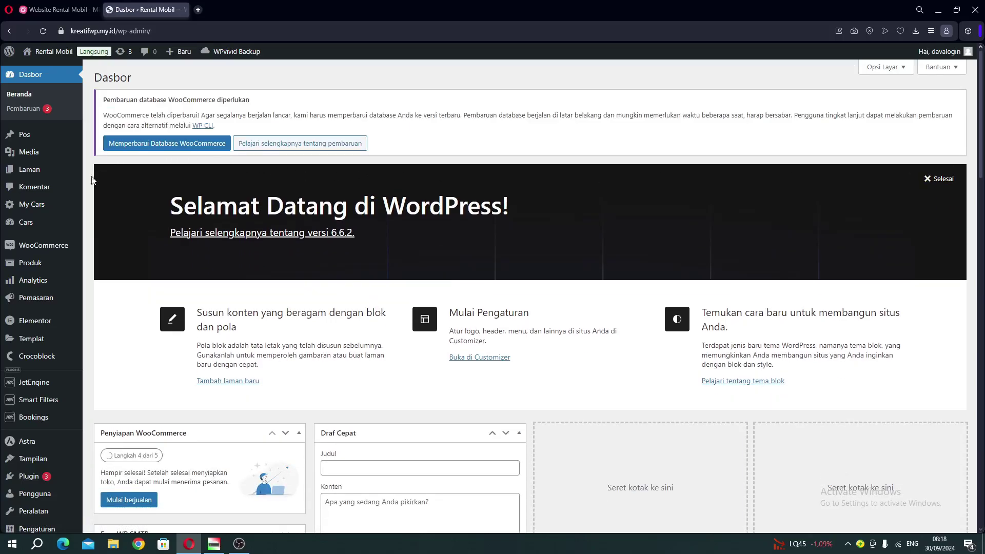
mouse_move(21, 231)
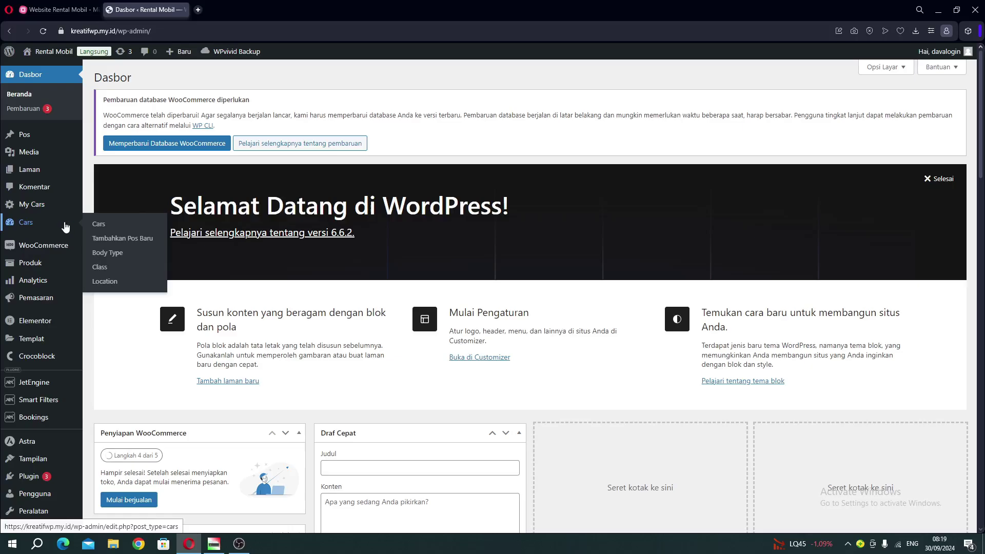
click(108, 232)
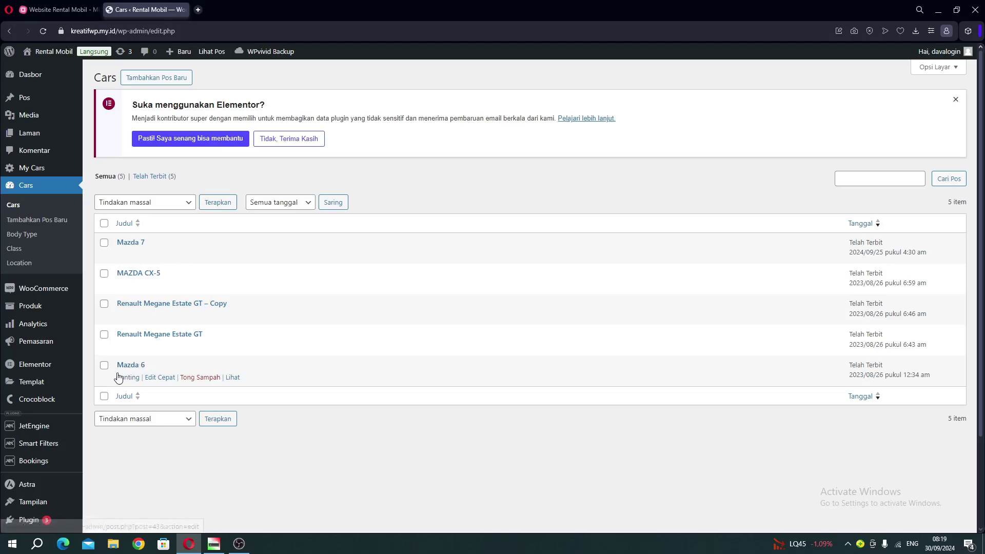
click(122, 380)
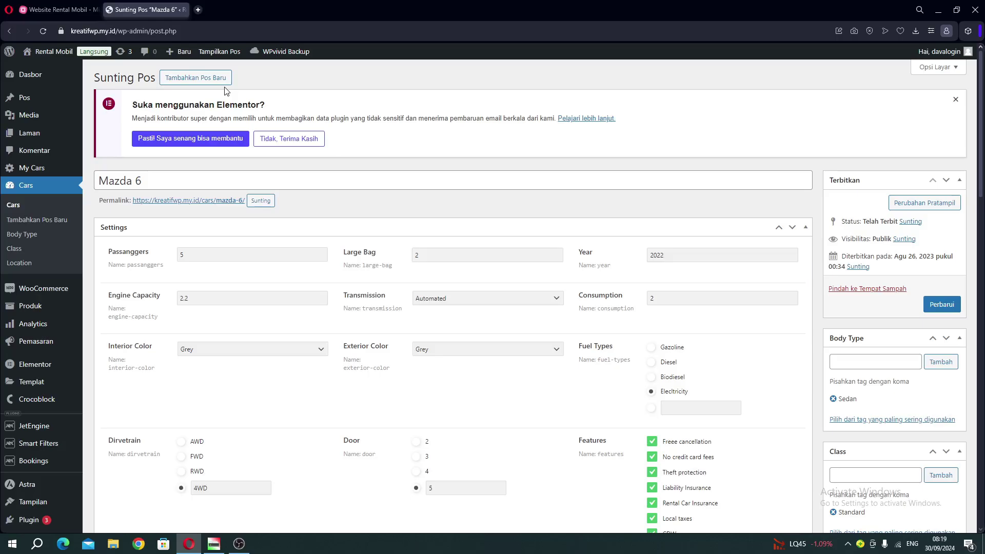
Scroll the Mazda 6 editor down to the Units manager listing Mazda 6 1 to 3.
click(144, 177)
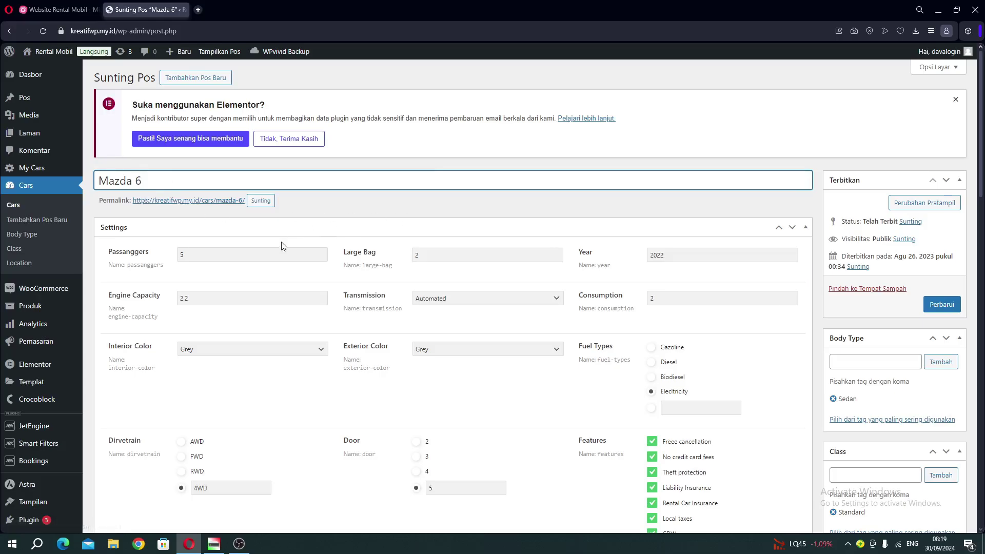
scroll(283, 246, down, 20)
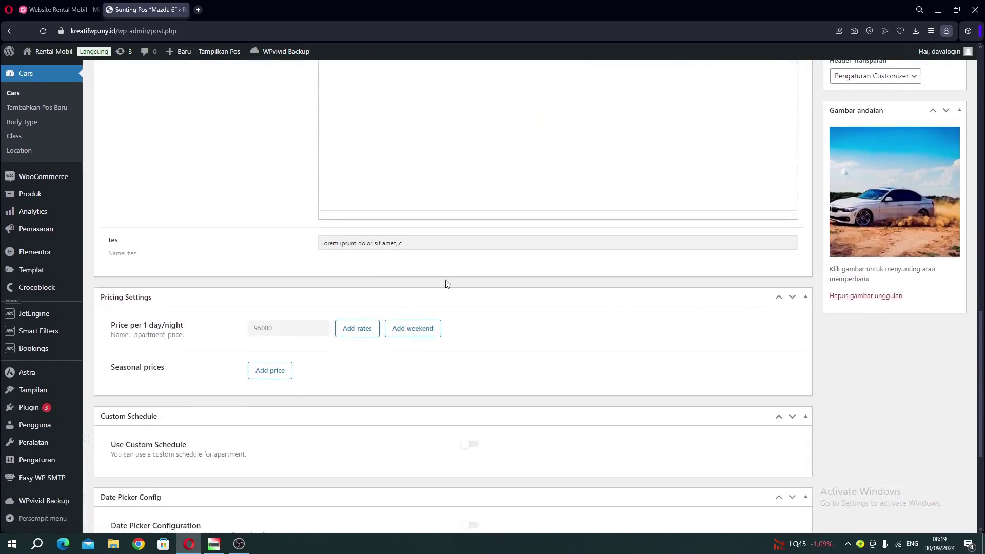
scroll(445, 284, down, 5)
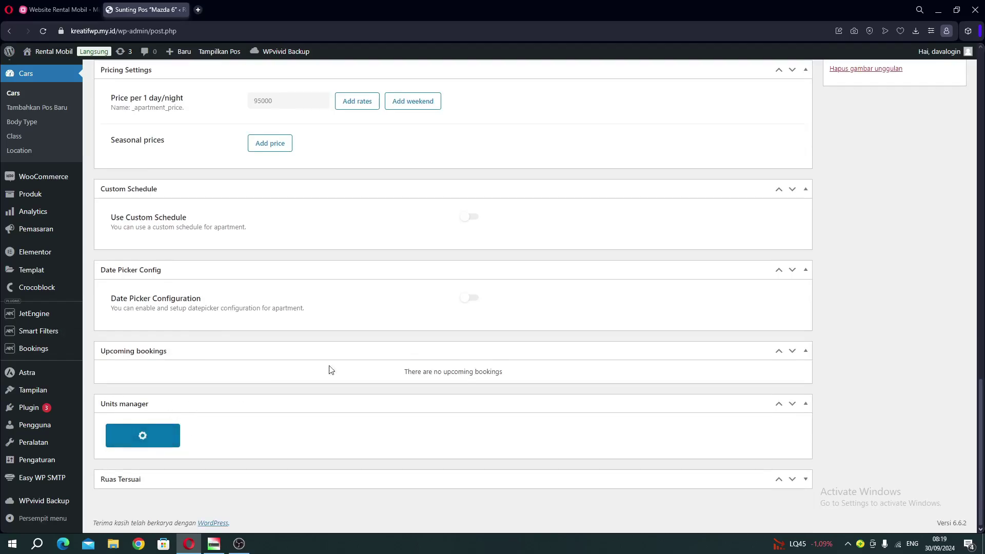
scroll(368, 346, down, 5)
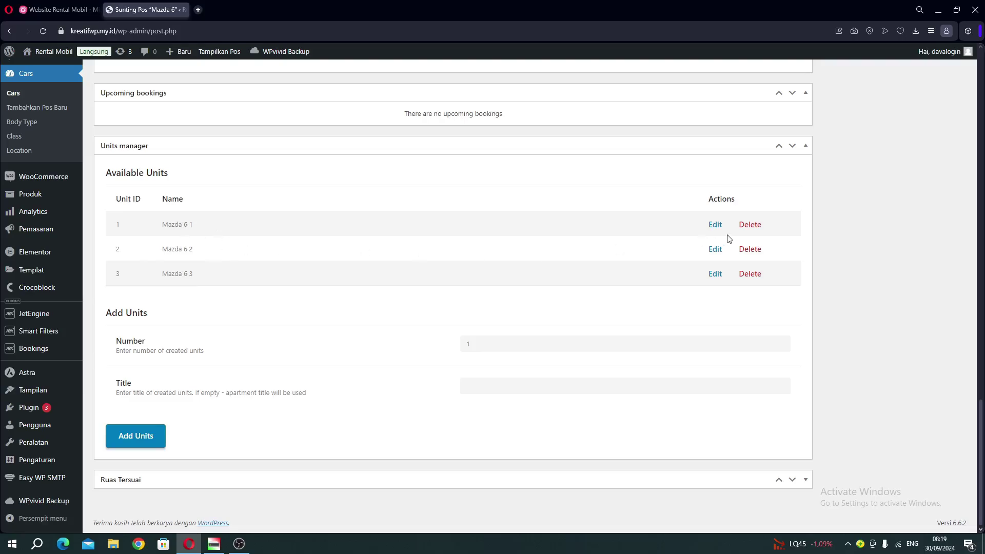
Delete units Mazda 6 1, Mazda 6 2 and Mazda 6 3, confirming each.
click(751, 226)
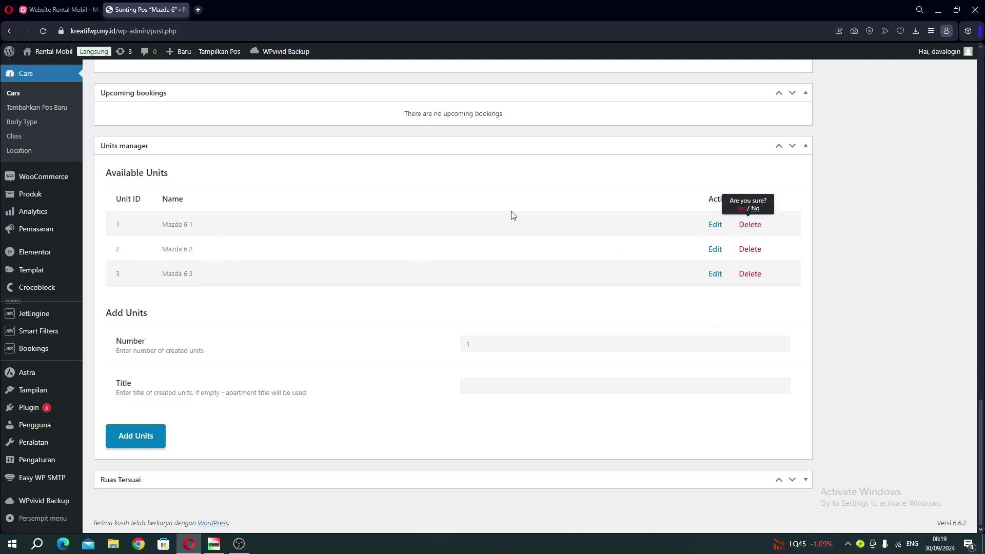
click(742, 209)
click(752, 251)
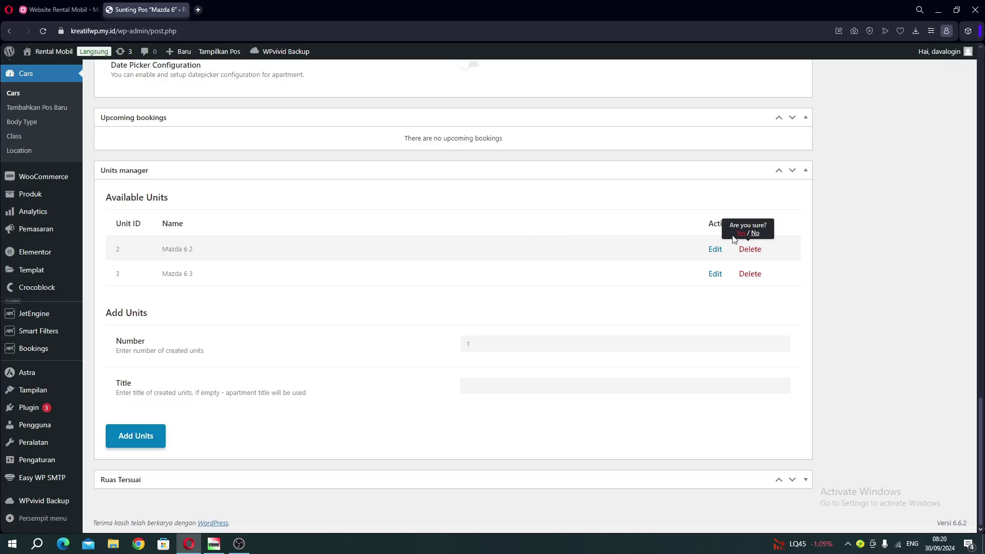
click(740, 234)
click(746, 275)
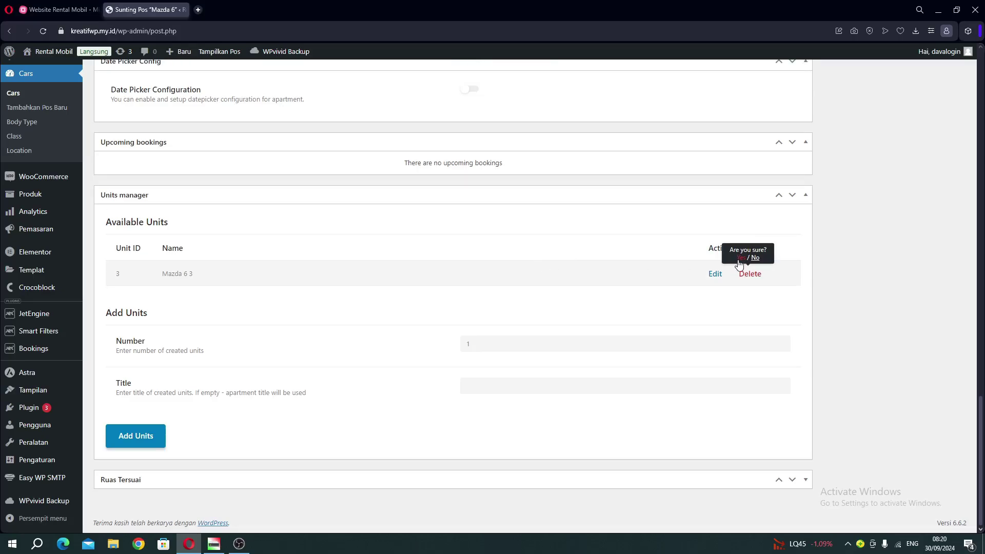
click(740, 258)
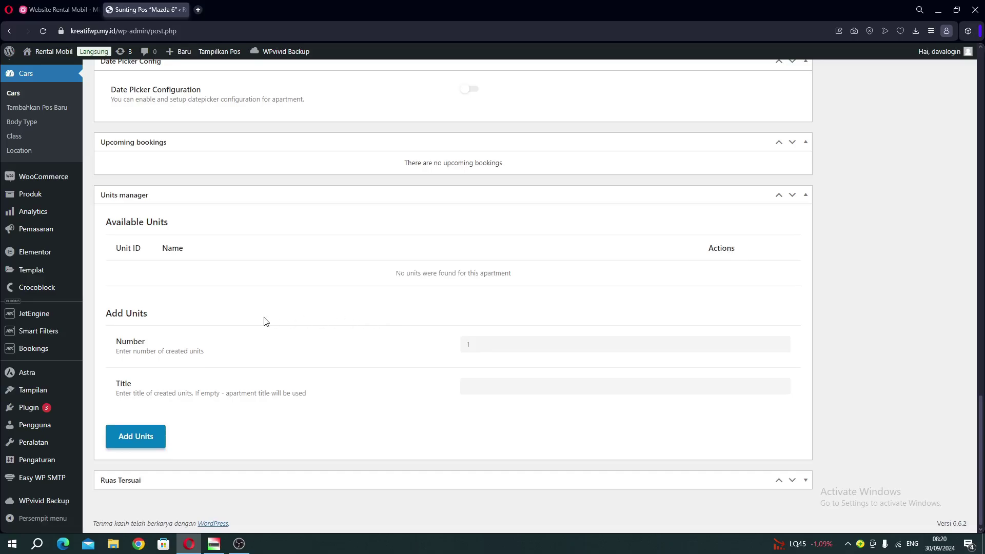
click(522, 350)
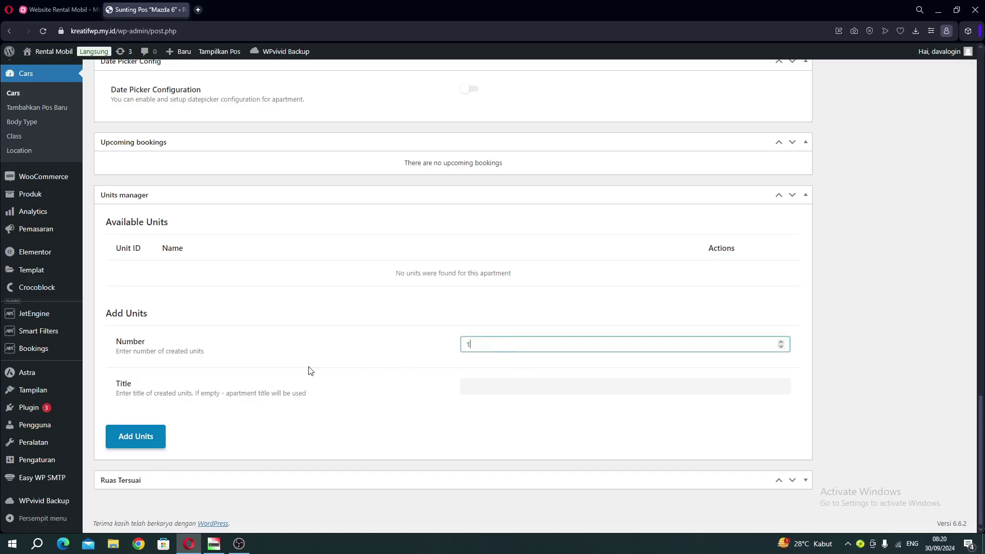
Add a single new unit, creating Mazda 6 1 with ID 6.
drag(119, 341, 144, 344)
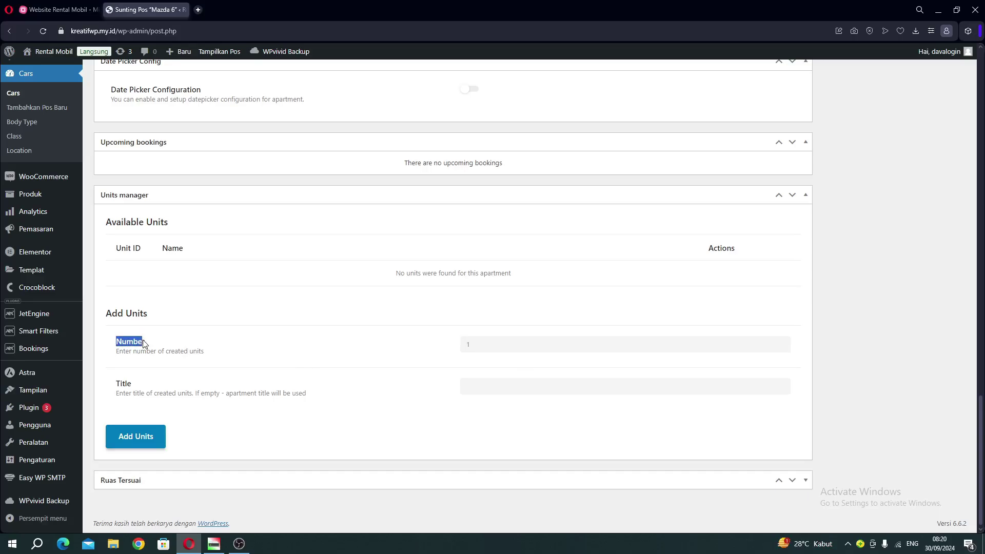
click(148, 344)
click(487, 344)
click(414, 354)
click(718, 344)
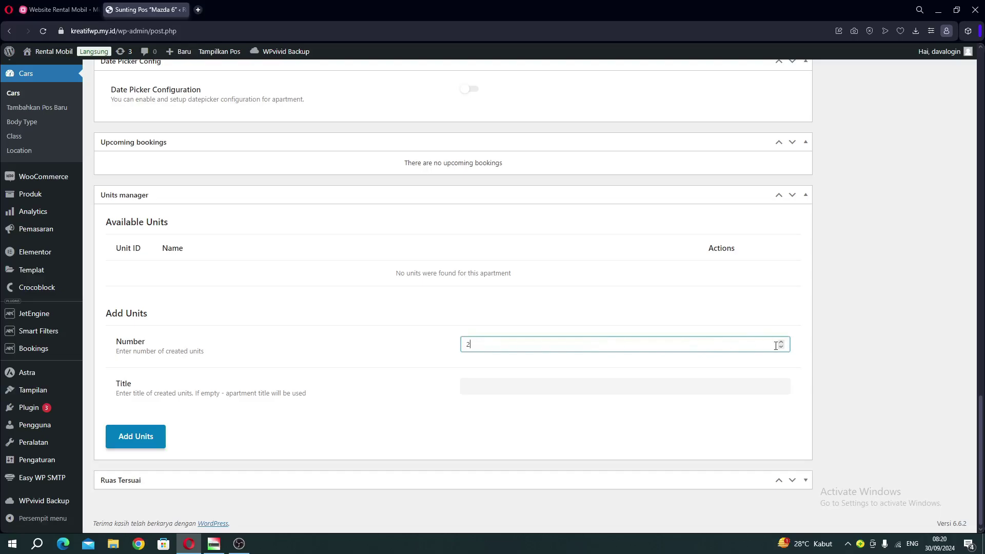
click(369, 354)
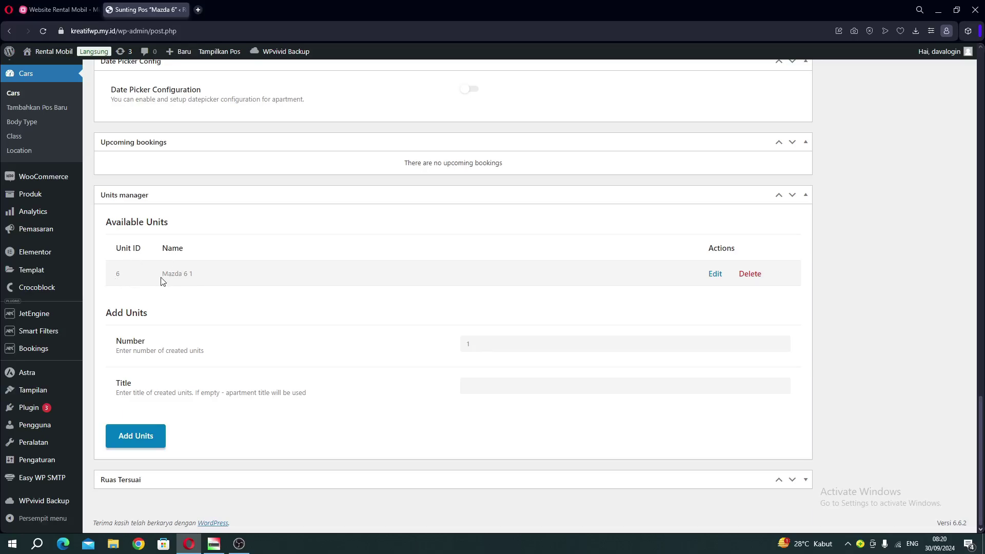
drag(167, 275, 193, 276)
click(181, 276)
Save the Mazda 6 post with Perbarui.
scroll(258, 244, up, 20)
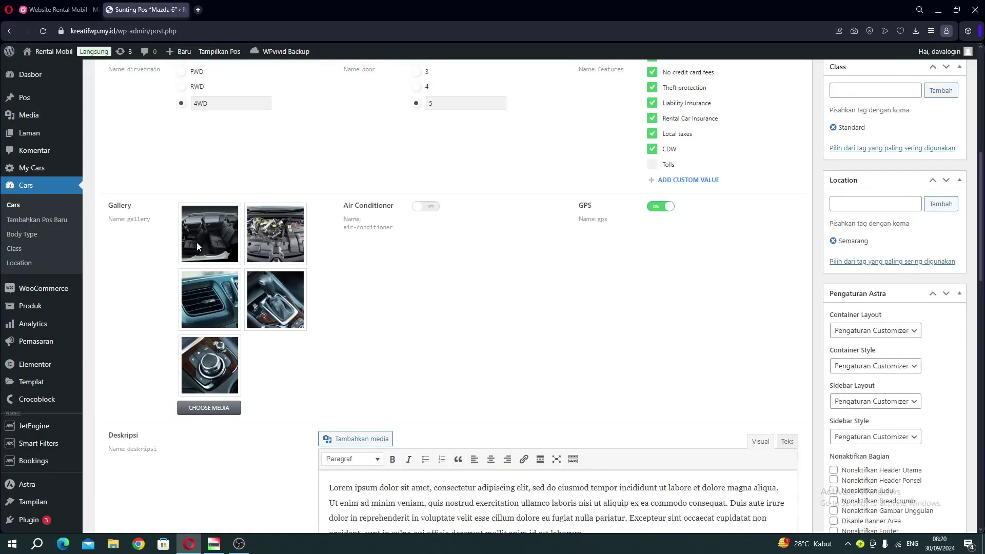
scroll(232, 226, up, 4)
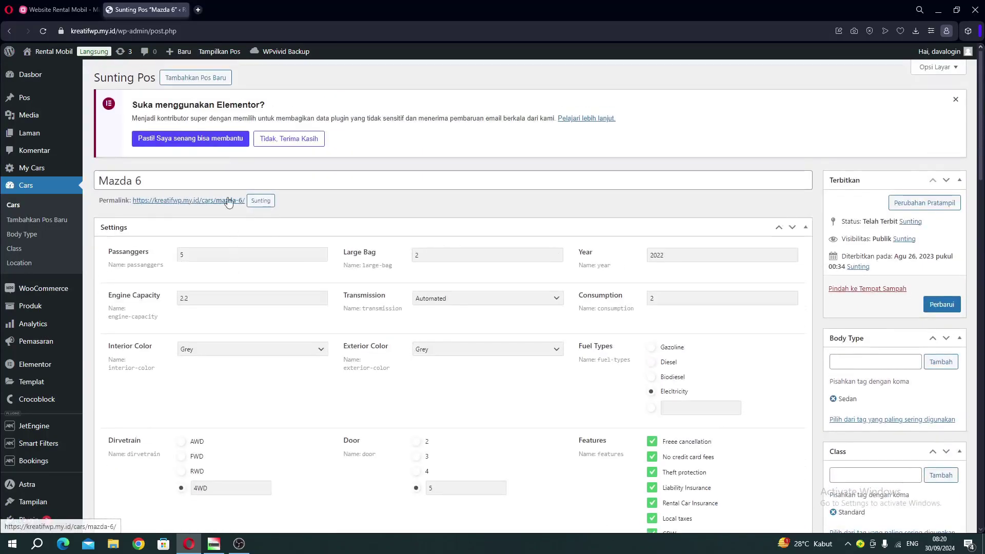
click(942, 304)
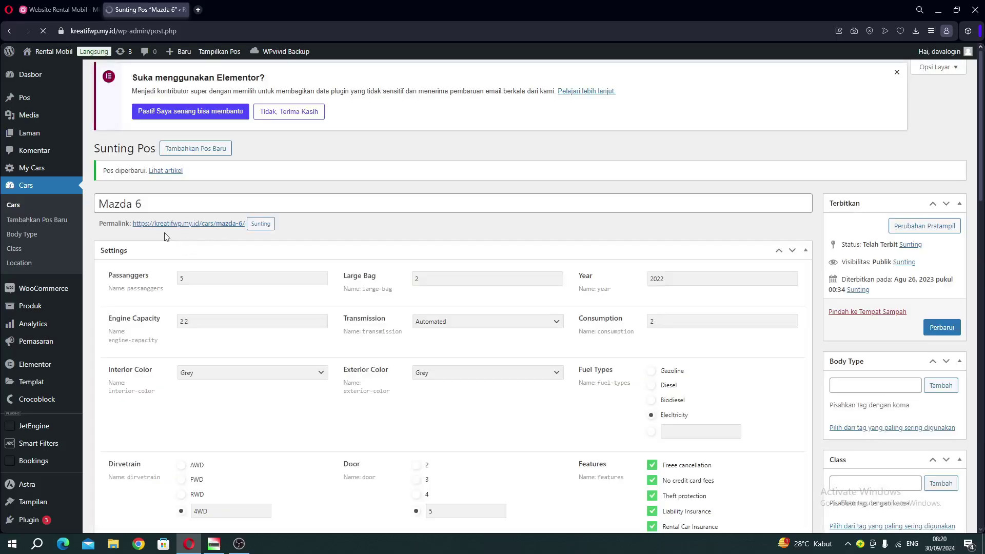
Open the Mazda 6 permalink in a new tab to view its Rp.95000 car page.
right_click(163, 232)
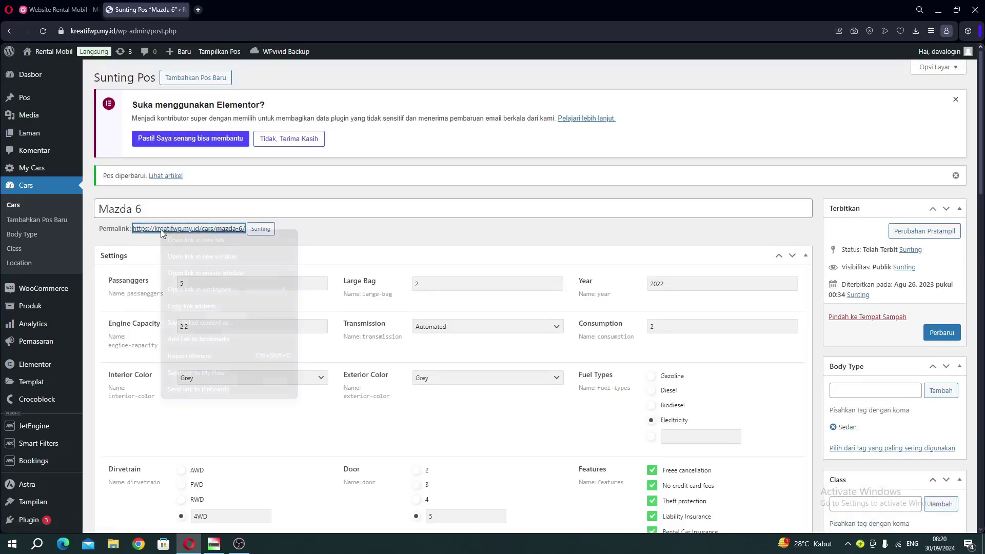
click(197, 241)
click(216, 11)
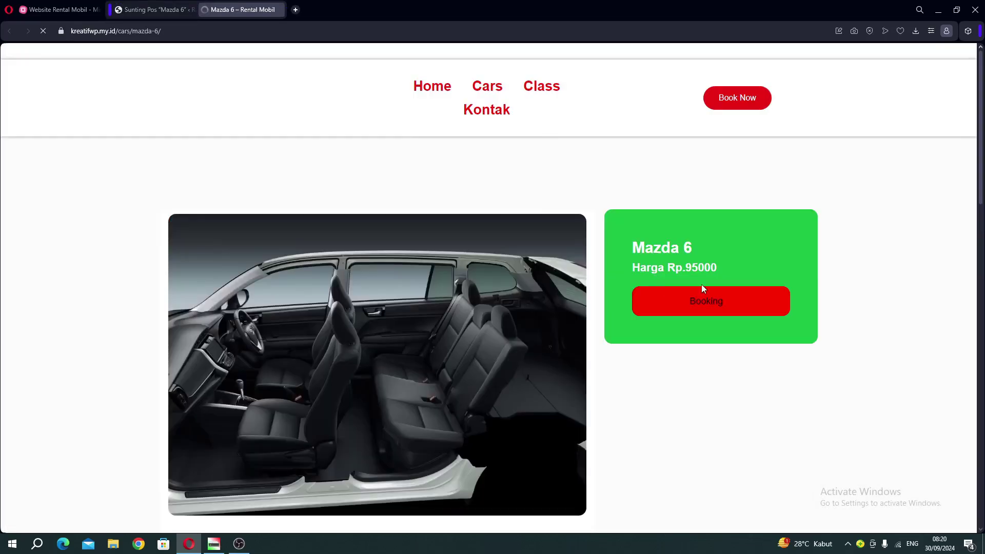
Open the Mazda 6 booking form and fill in the e-mail, first and last name, and phone number.
click(688, 280)
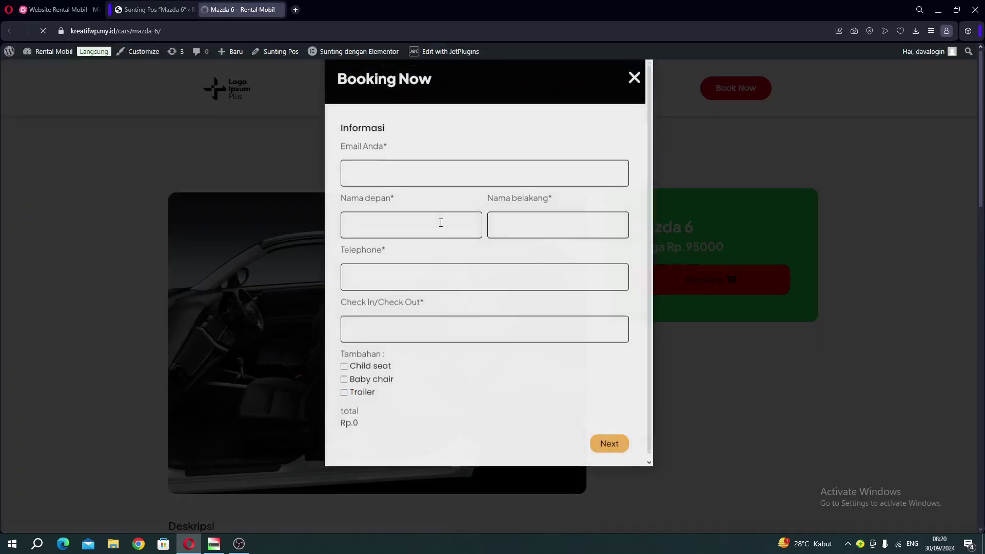
click(413, 198)
click(422, 227)
click(425, 255)
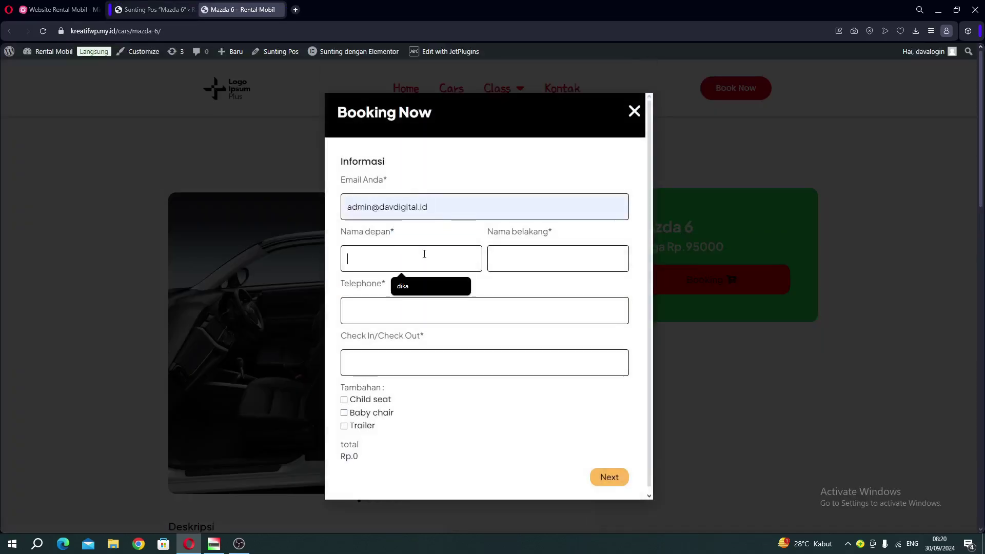
click(434, 289)
click(501, 259)
click(555, 290)
click(462, 315)
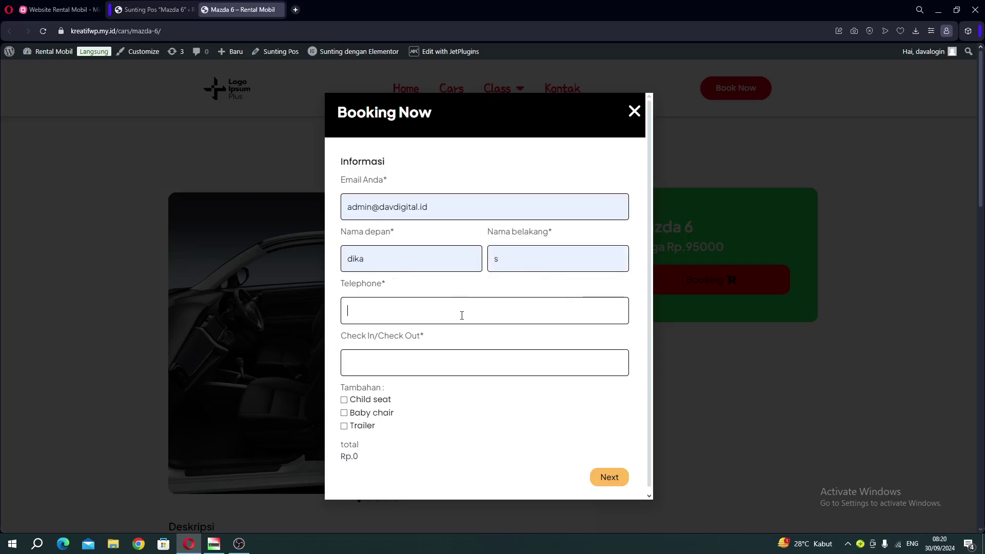
text(5)
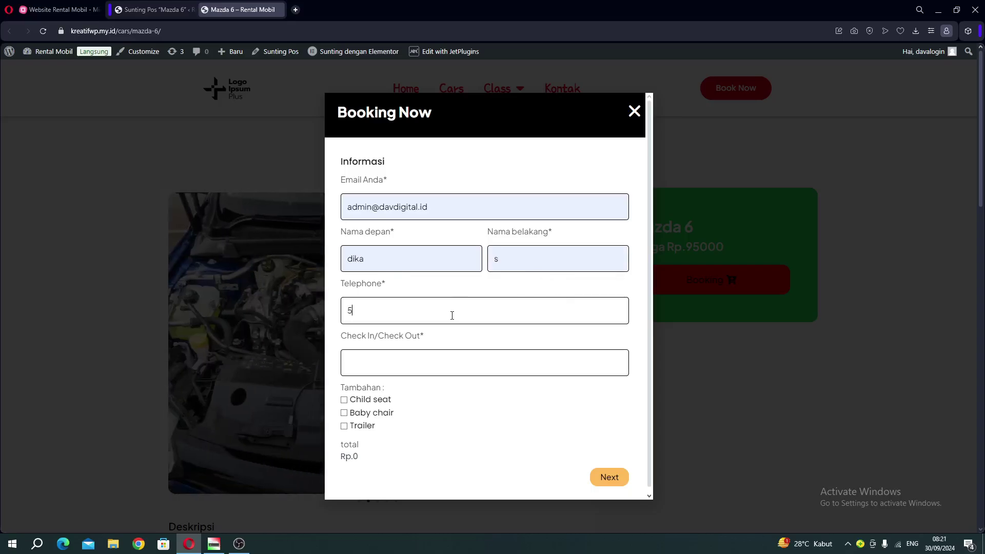
text(4343)
Set check-in and check-out to 31 October 2024 and submit the booking.
click(389, 367)
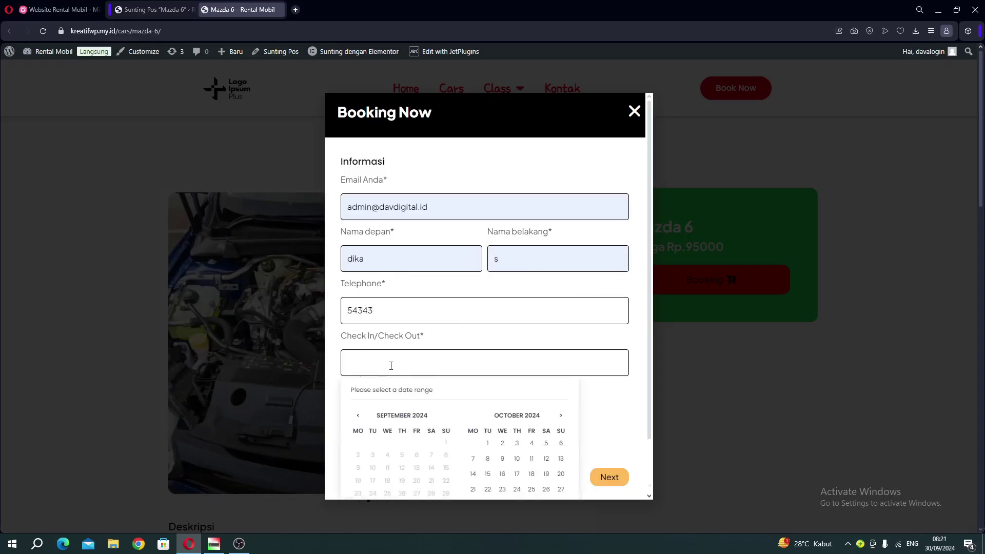
scroll(531, 409, down, 1)
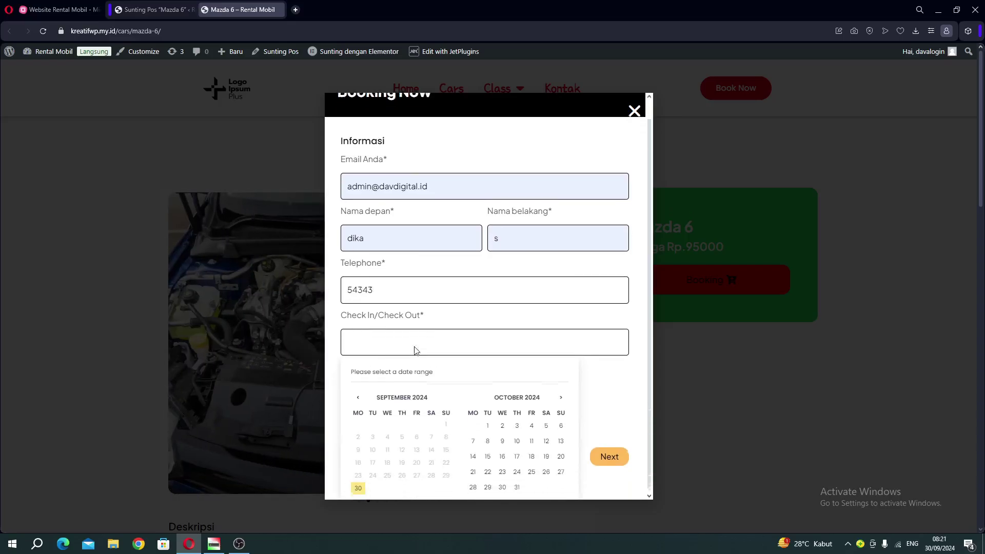
click(517, 485)
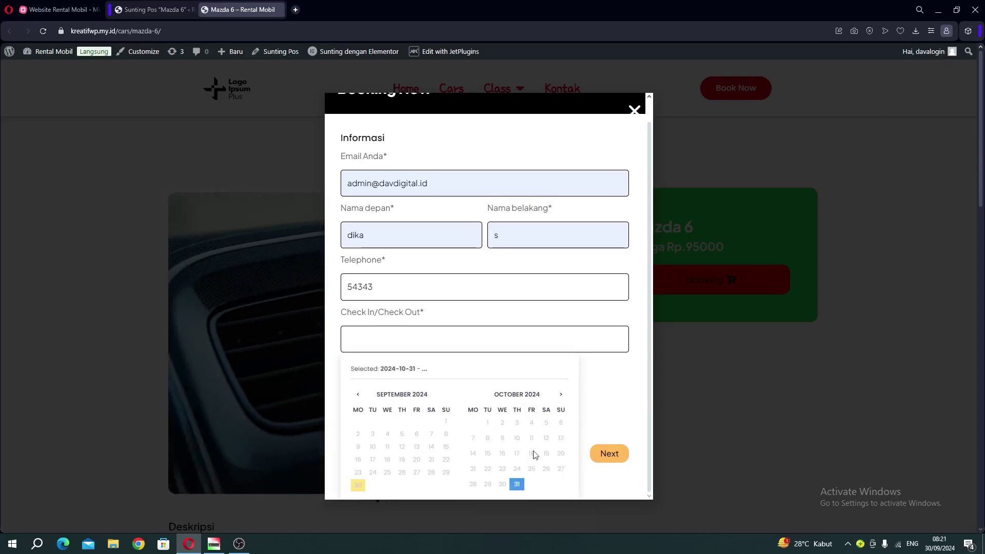
click(517, 484)
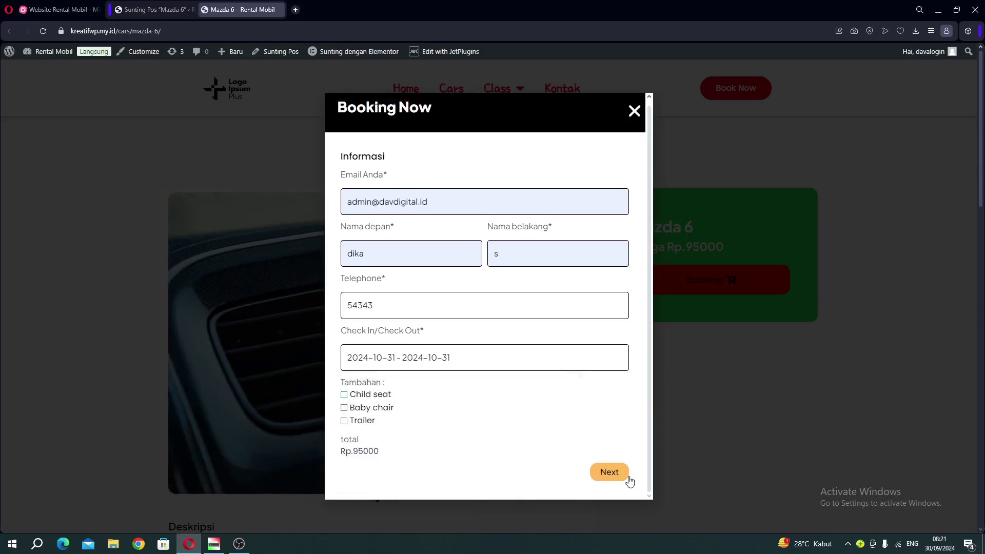
click(612, 472)
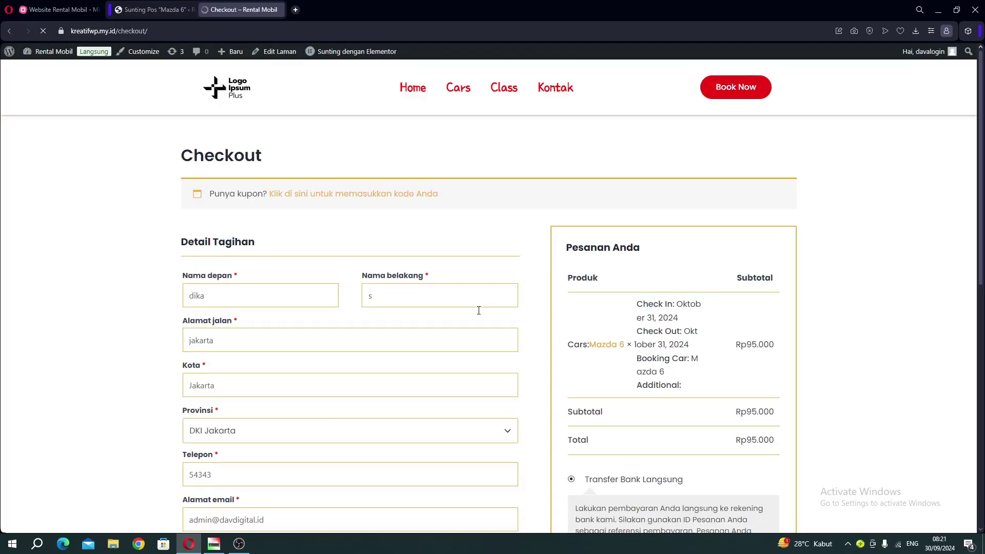
Place the Rp95.000 Mazda 6 order, then return to the Mazda 6 post editor.
scroll(624, 348, down, 5)
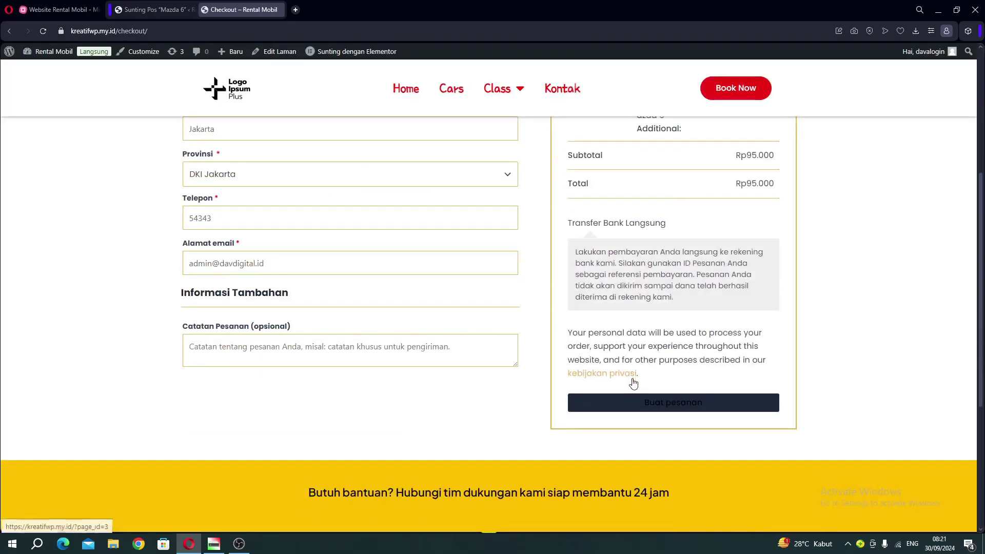
click(641, 403)
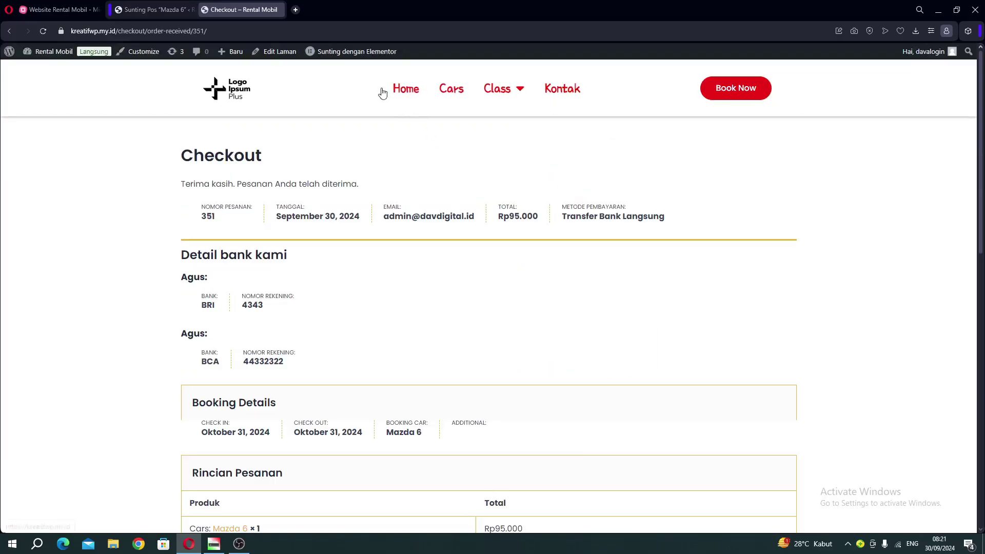
click(186, 12)
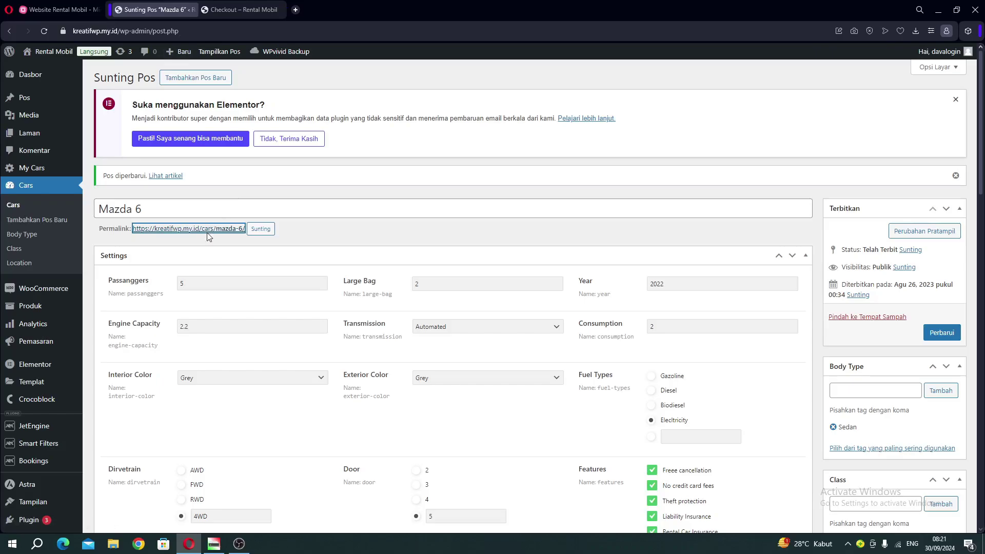
Open the Mazda 6 permalink in a new tab.
right_click(191, 226)
click(229, 235)
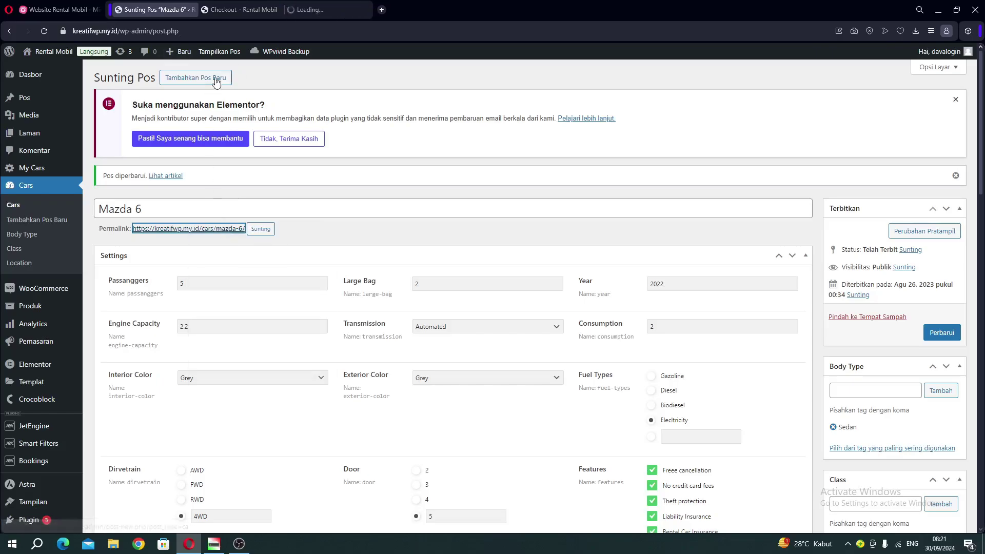
click(297, 9)
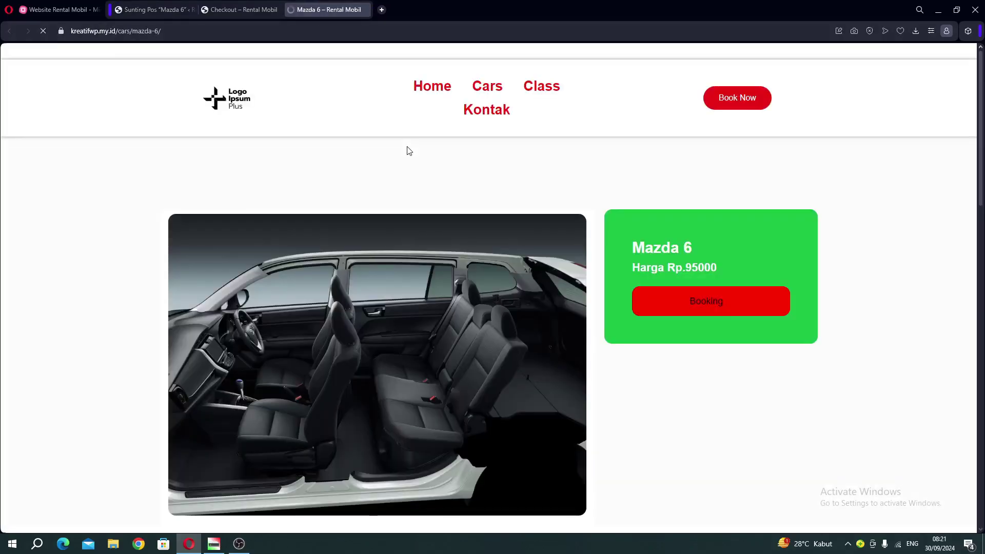
Confirm 31 October shows sold out in the booking calendar, then close it and go Home.
click(683, 282)
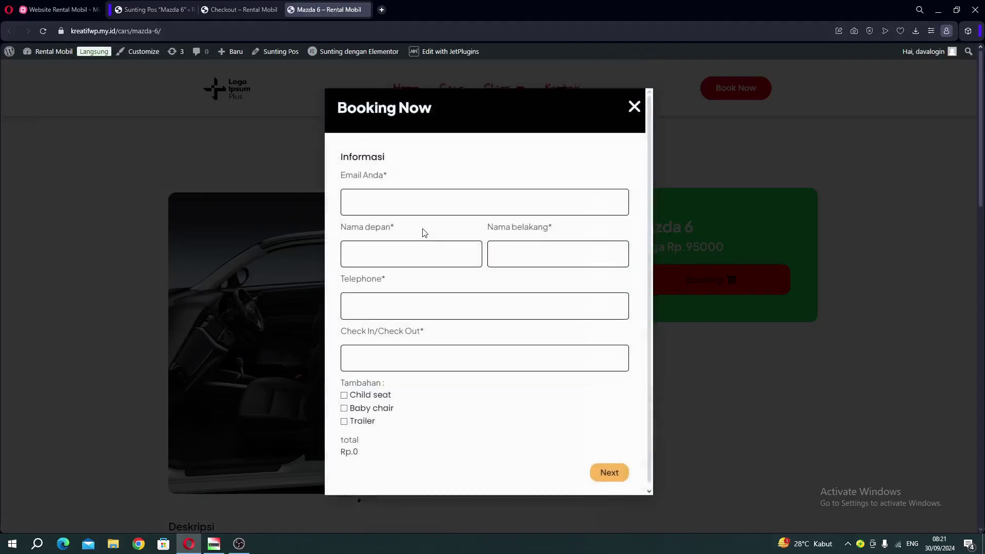
click(376, 350)
scroll(457, 347, down, 1)
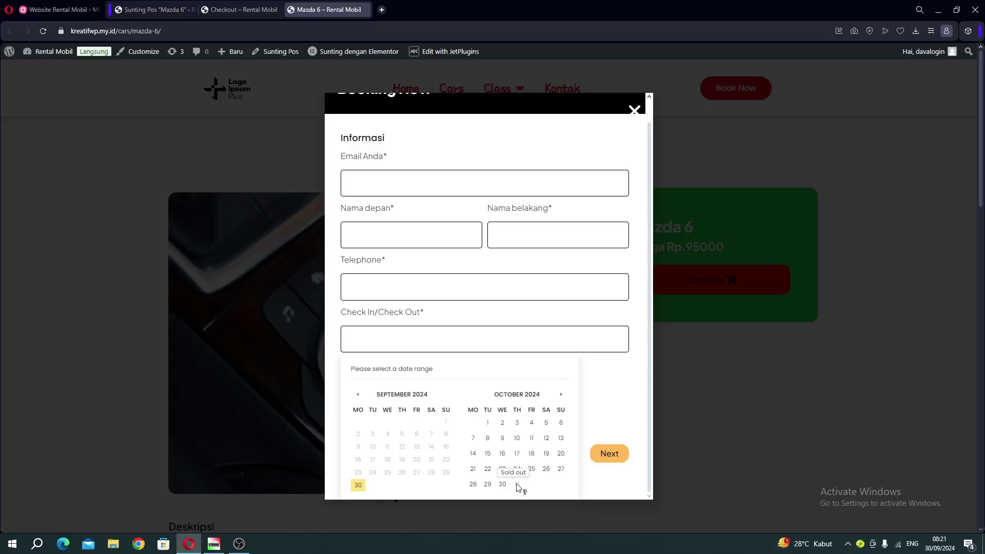
click(487, 110)
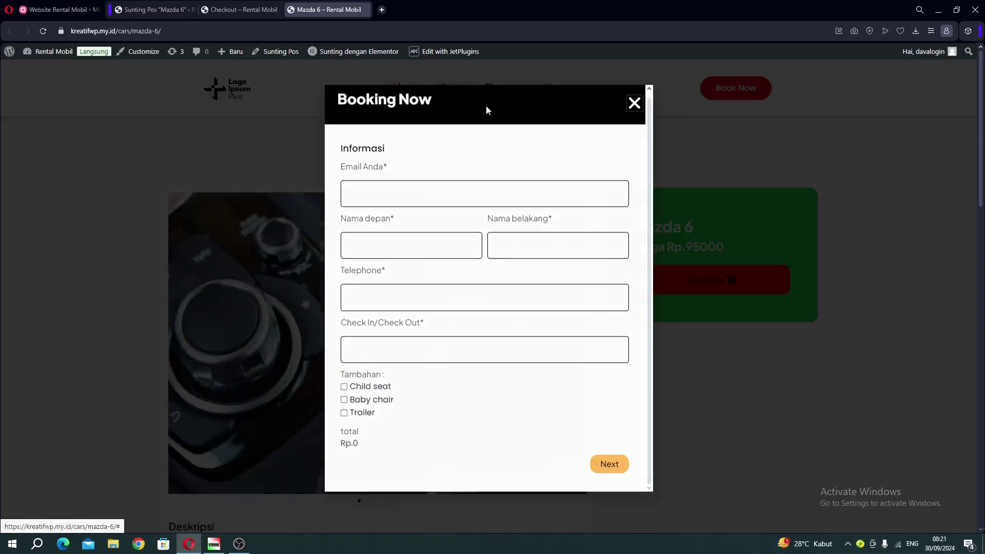
key(Escape)
click(403, 90)
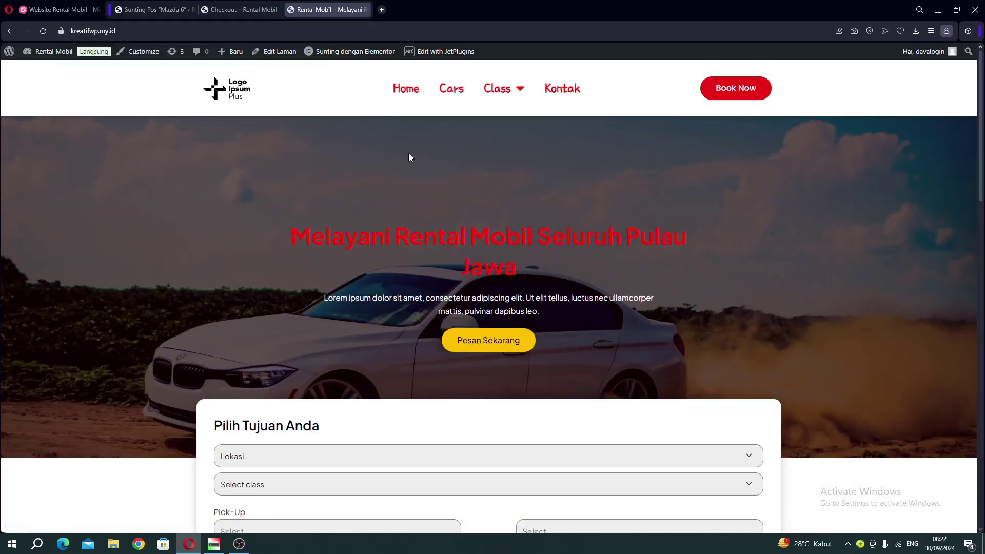
Scroll the home page past the car cards, including Mazda 6 at Rp.95000/Hari, to the footer.
scroll(409, 154, down, 7)
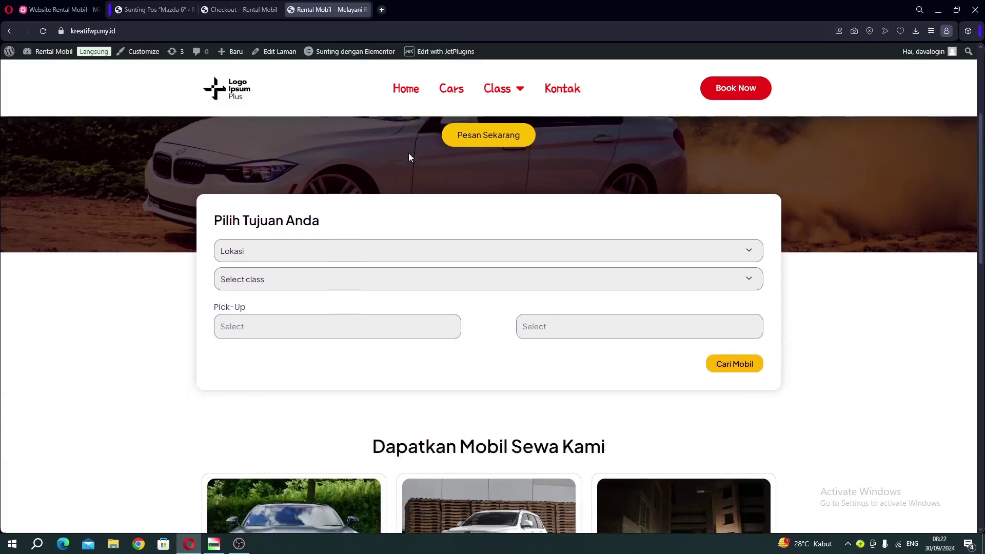
scroll(410, 157, down, 5)
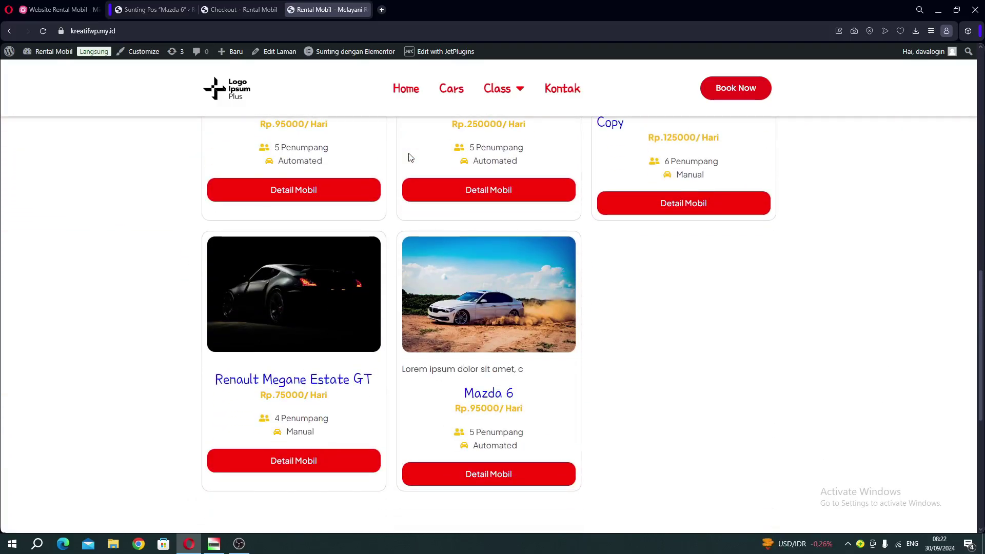
scroll(410, 157, down, 1)
scroll(410, 157, down, 5)
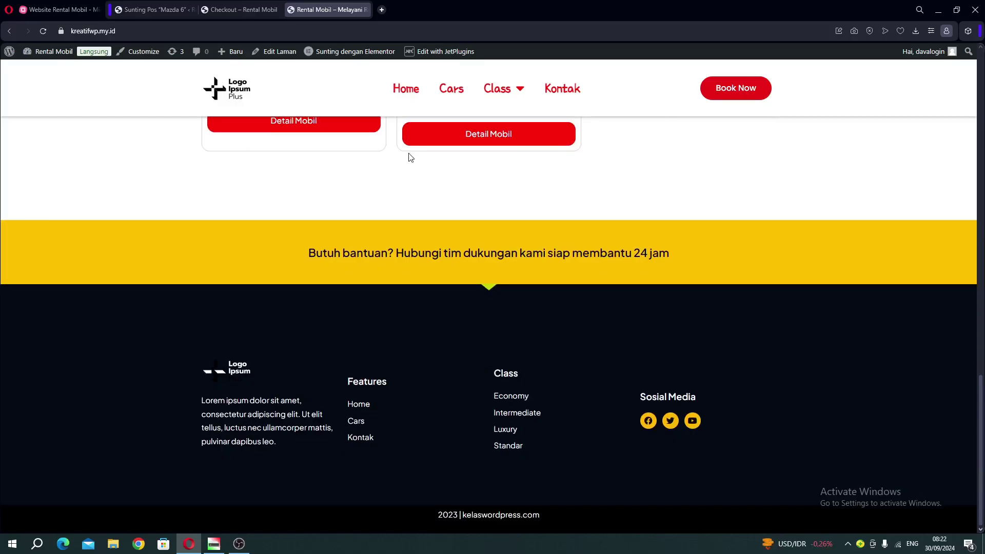